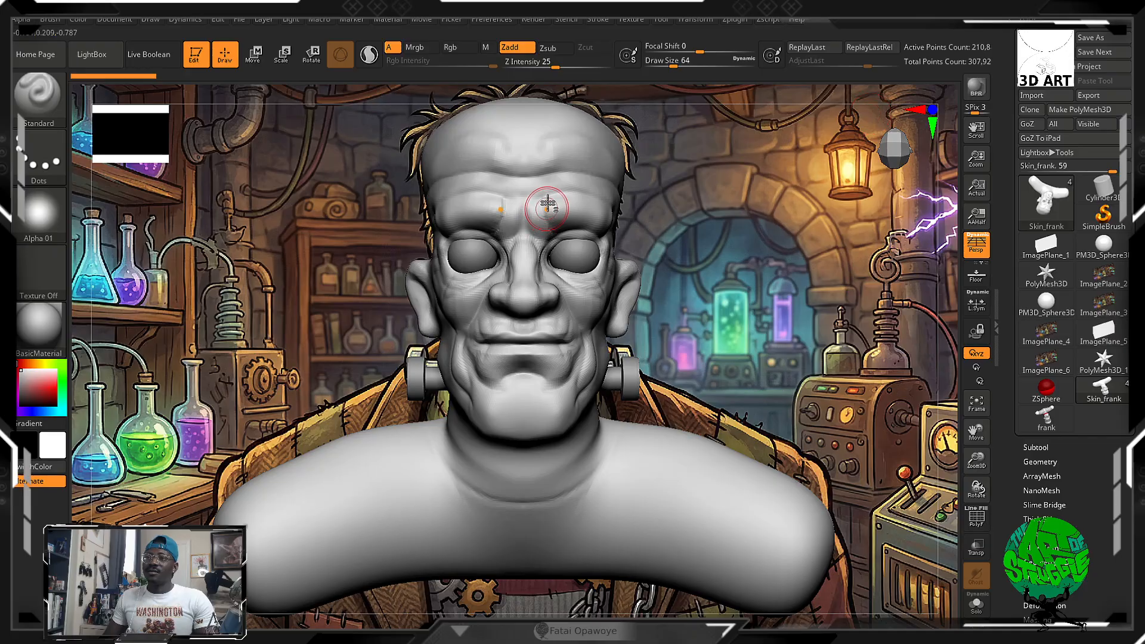
left_click_drag(429, 174, 632, 172)
key("ctrl+z")
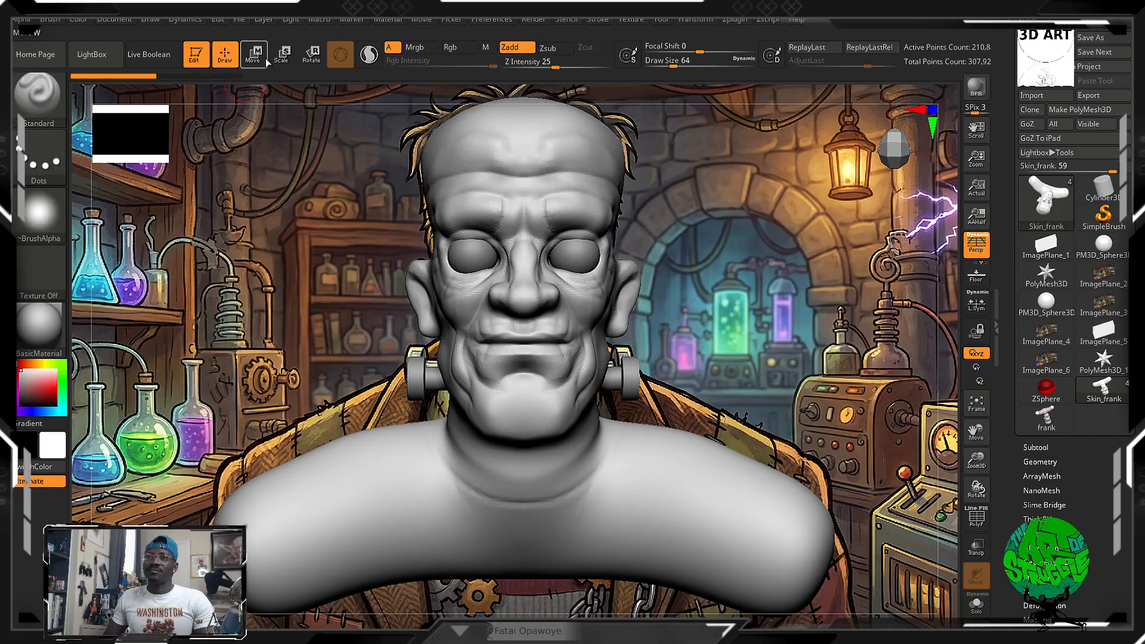
key("w")
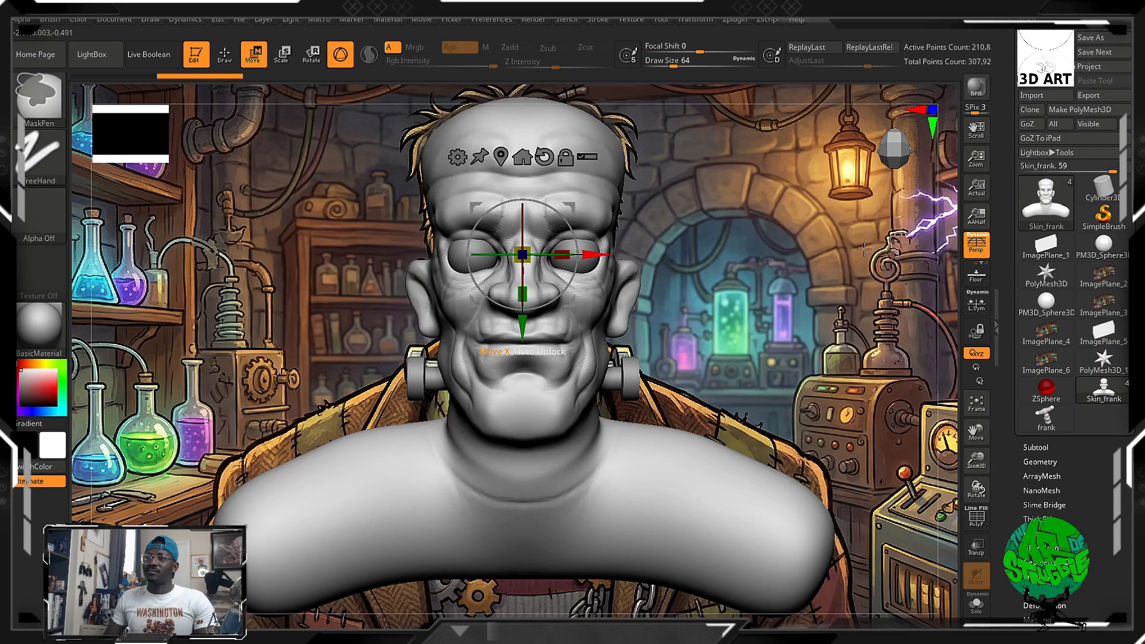
key("ctrl+z")
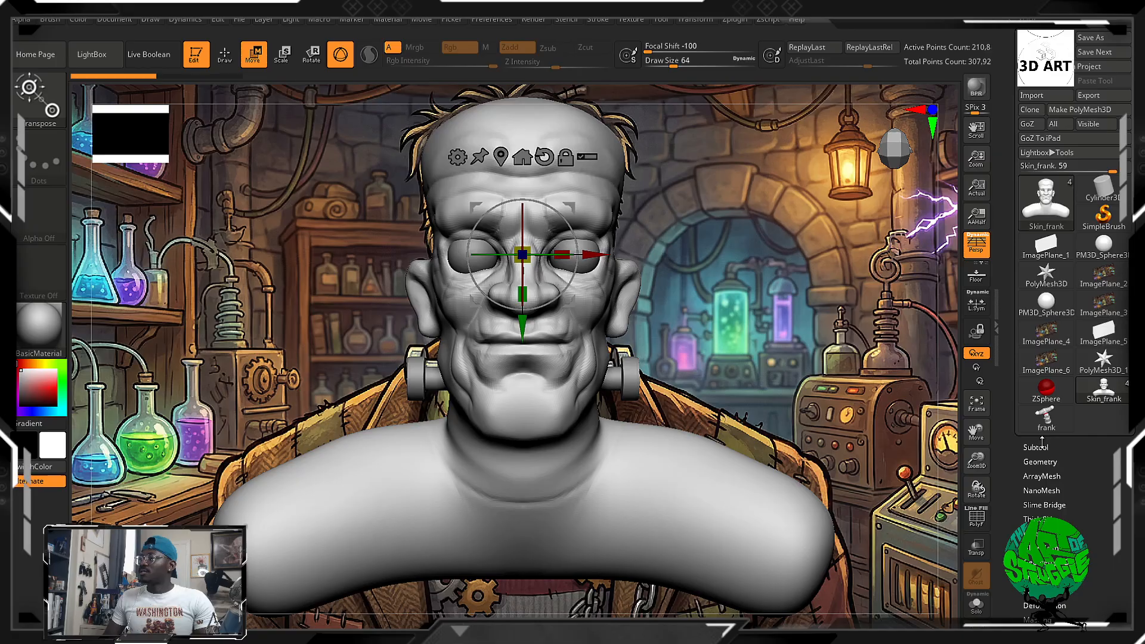
Lower the image plane's Model Opacity to 51 so the front reference shows through the bust
left_click(1037, 447)
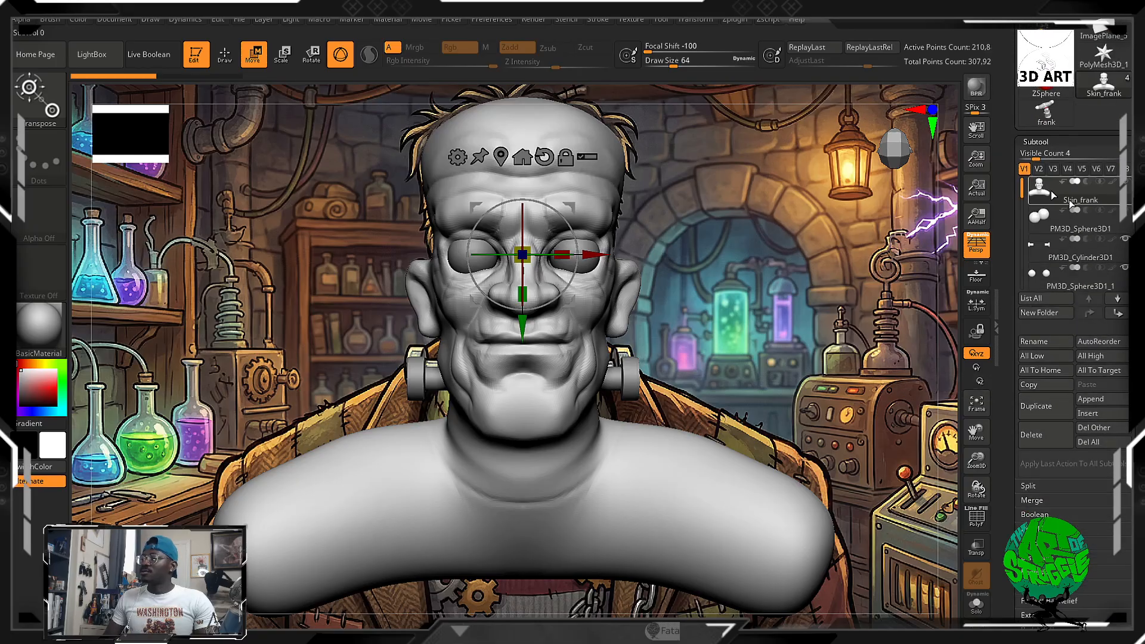
left_click(691, 23)
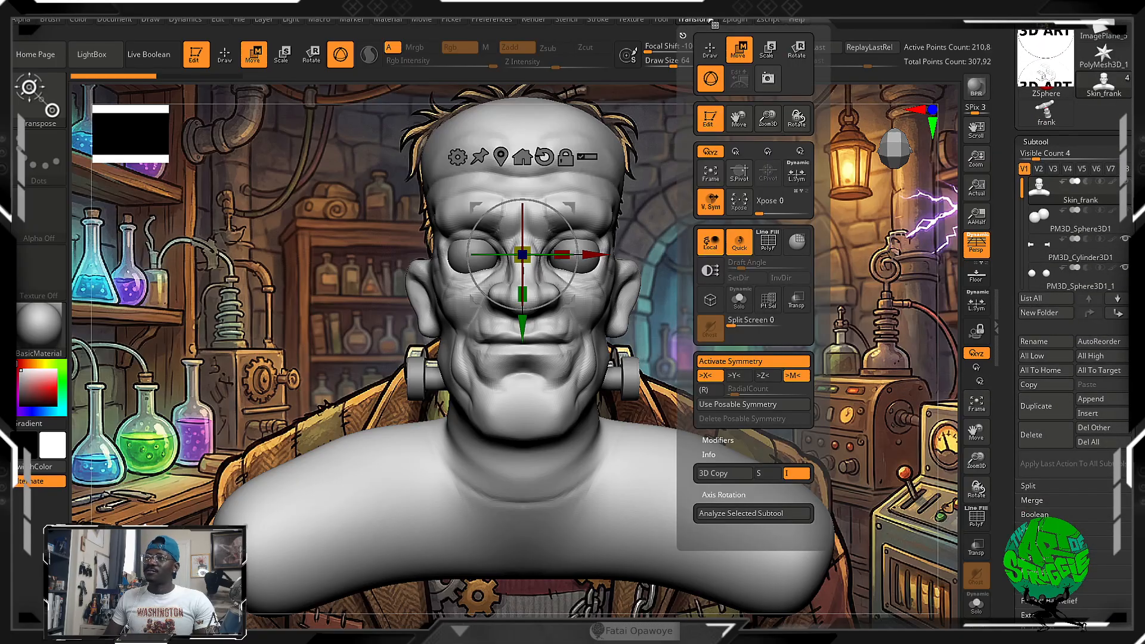
left_click(633, 20)
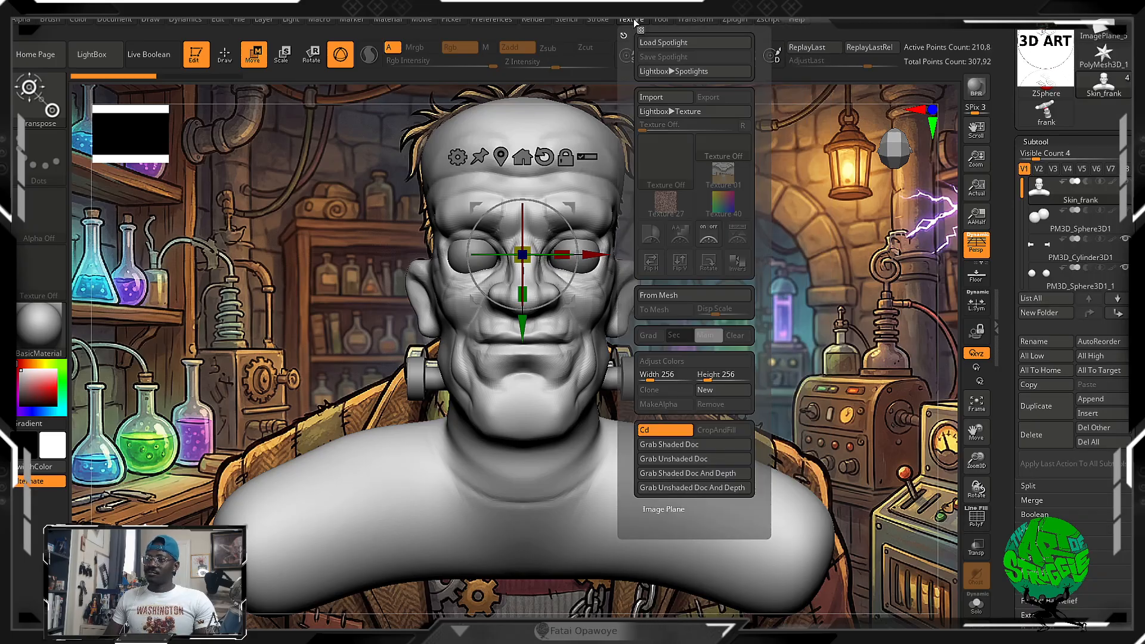
left_click(678, 509)
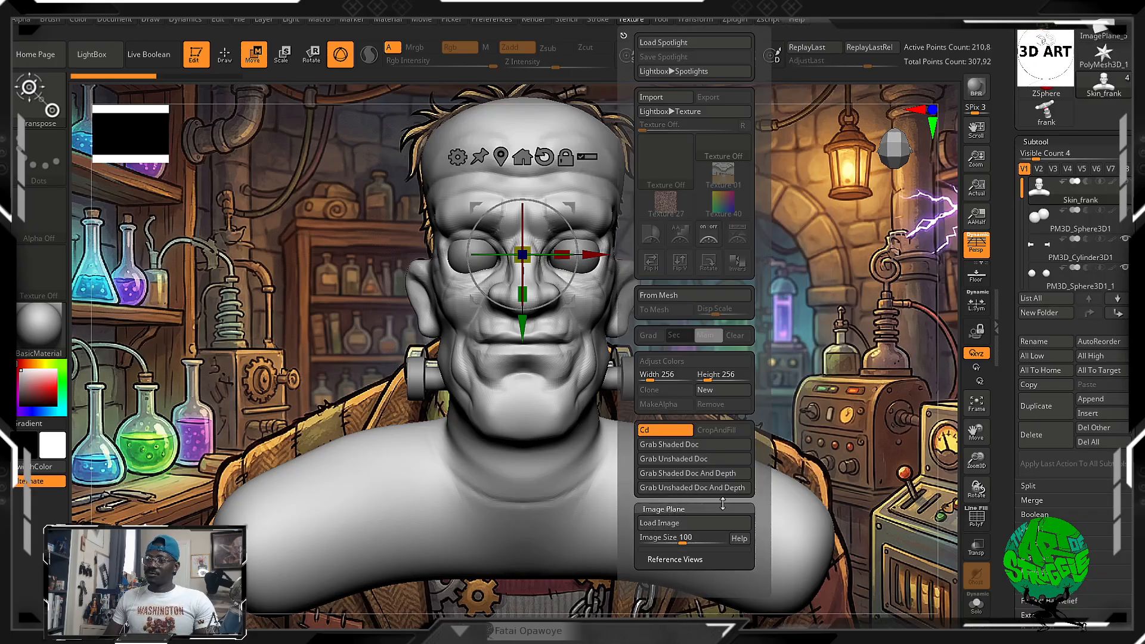
left_click_drag(761, 458, 762, 372)
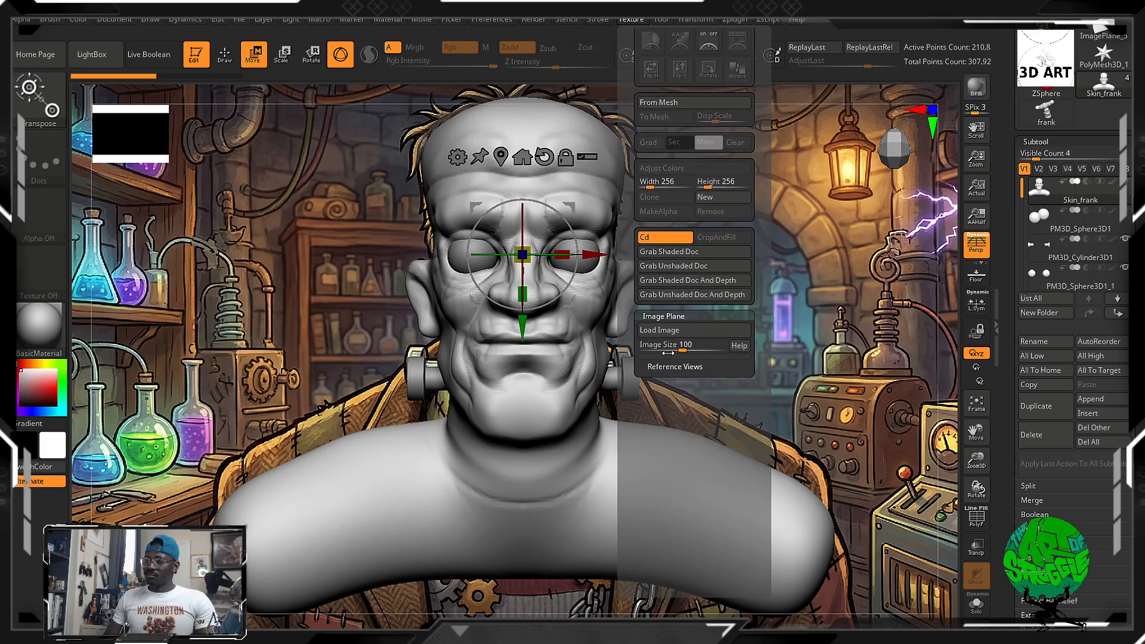
left_click(668, 365)
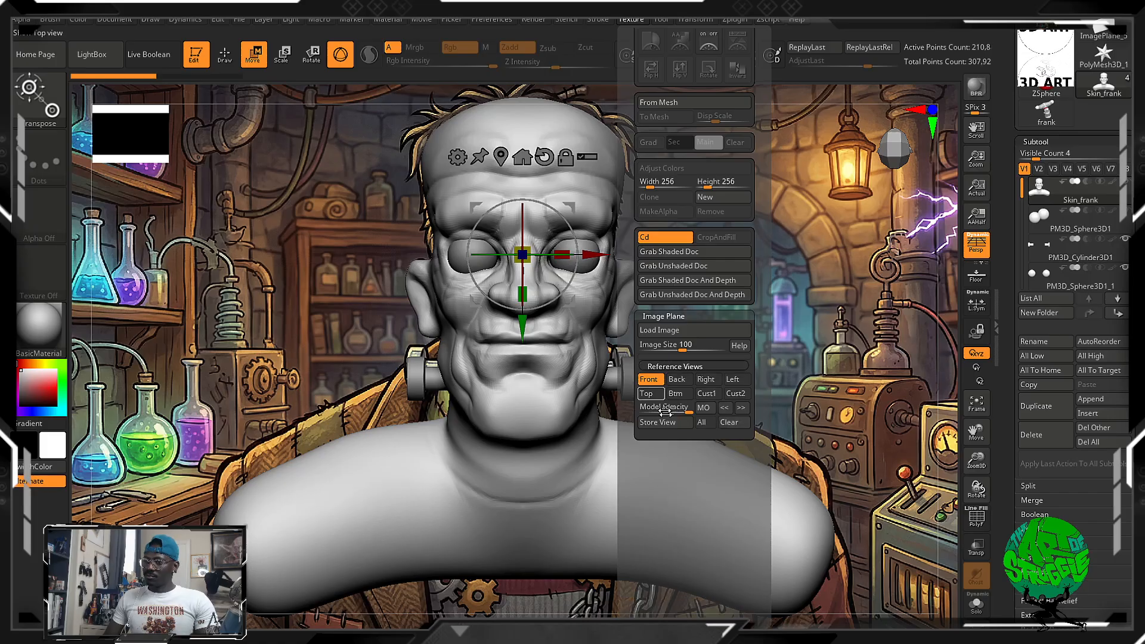
left_click_drag(686, 412, 666, 411)
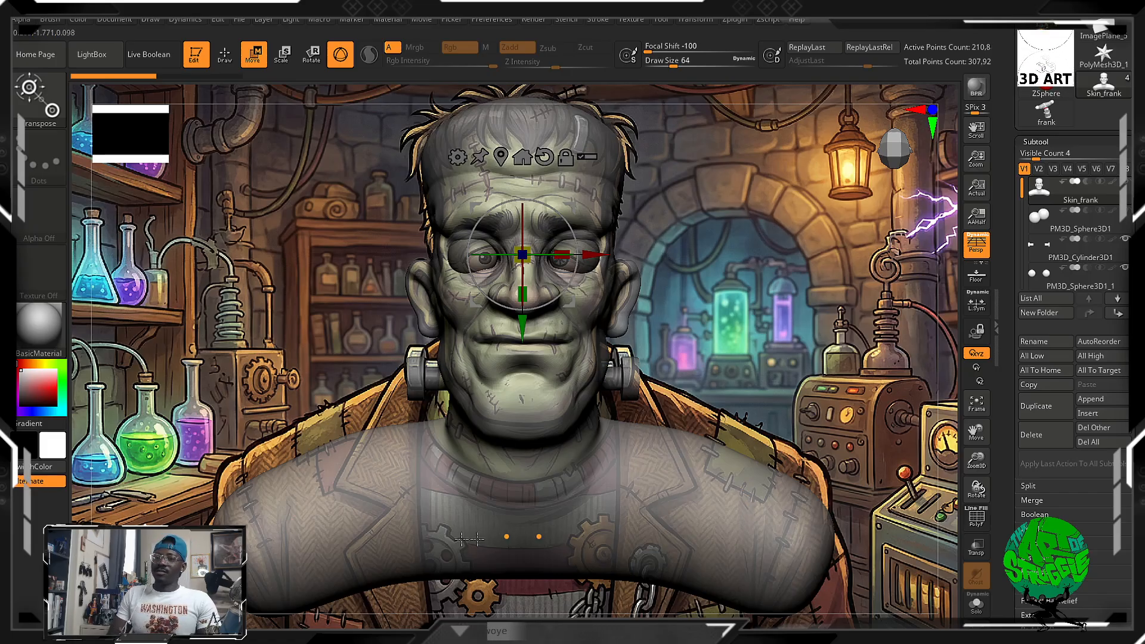
Return to Draw mode and enlarge the Standard brush to a draw size of 200
left_click(624, 497)
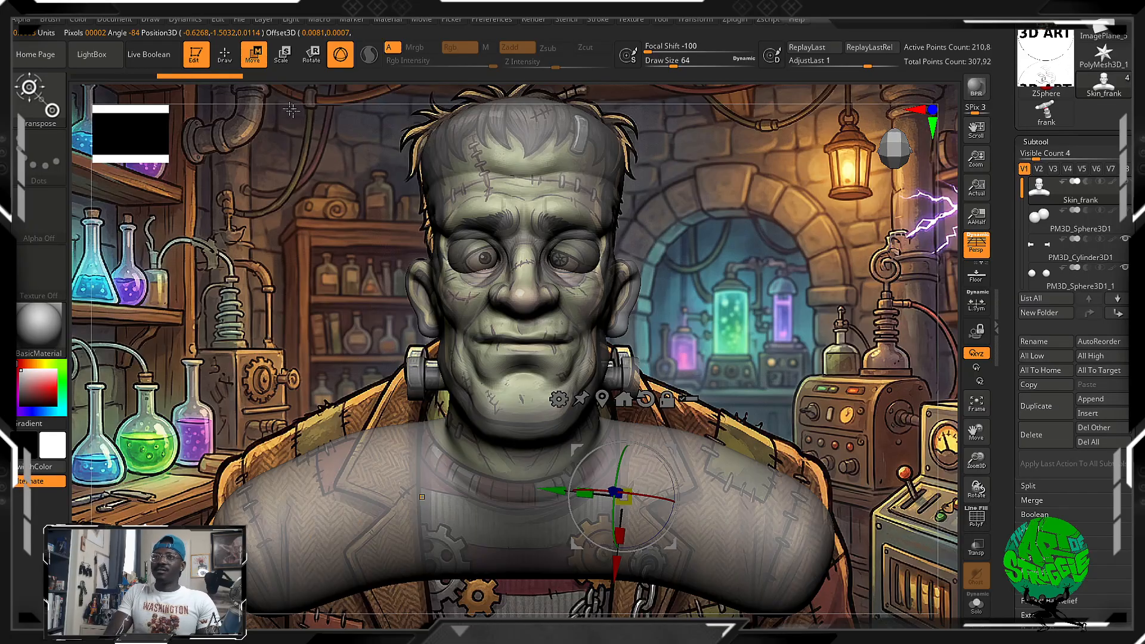
left_click(225, 55)
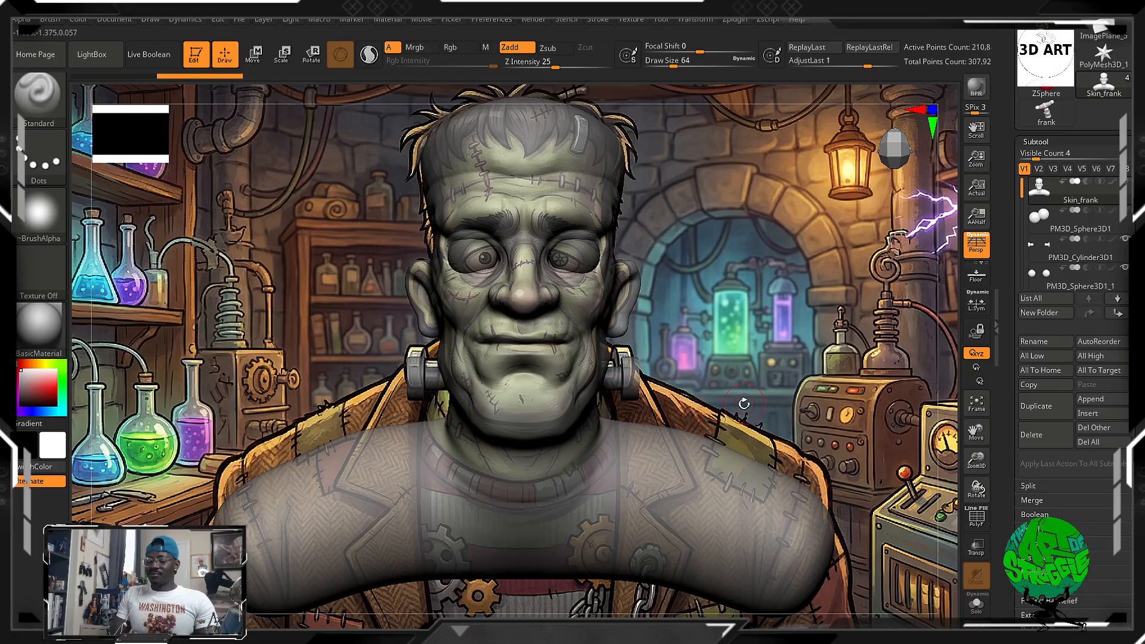
key("bracketright")
key("bracketright")
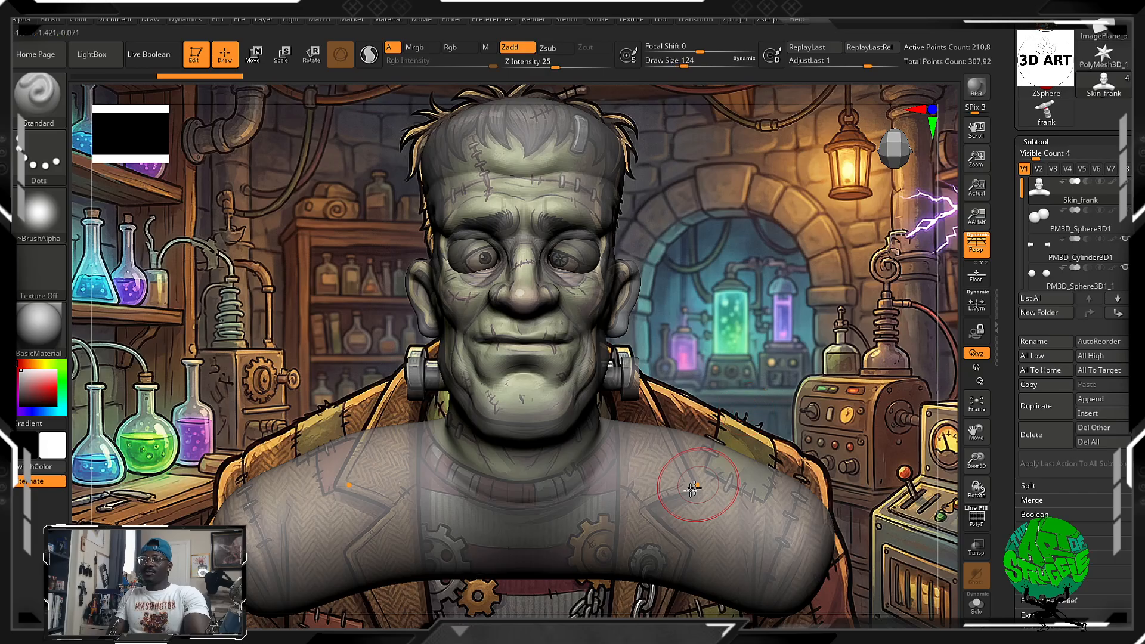
key("bracketright")
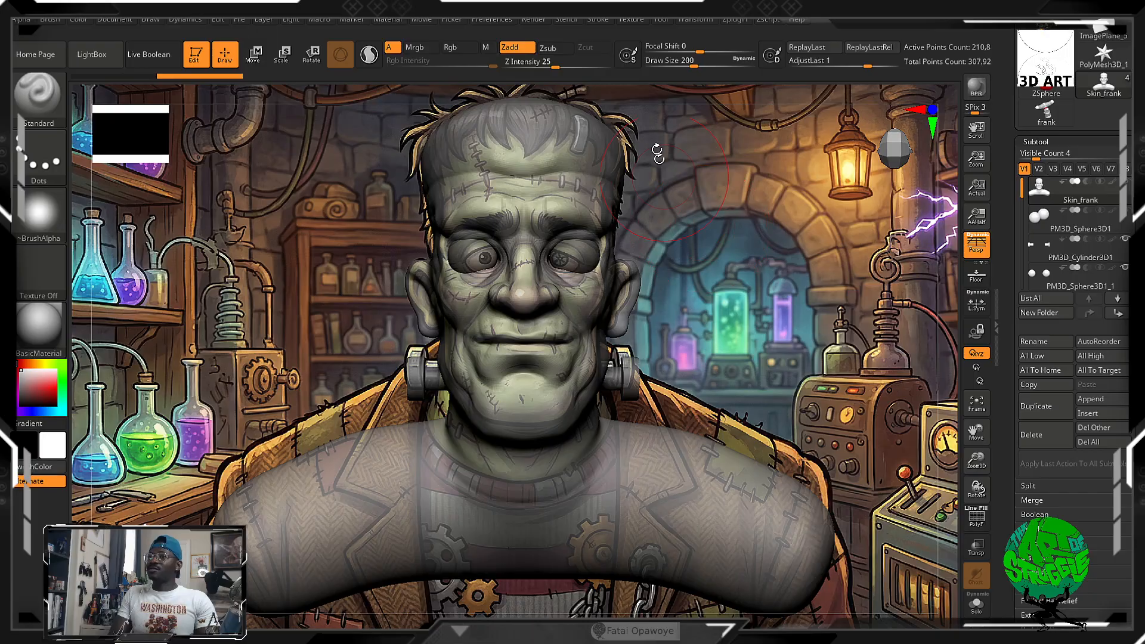
Compare the semi-transparent bust's head, neck and shoulders with the reference character from several positions
right_click_drag(662, 421, 822, 431, "alt")
mouse_move(822, 429)
left_mouse_down("alt")
mouse_move(858, 430)
mouse_move(876, 396)
mouse_move(827, 398)
mouse_move(762, 320)
left_mouse_up("alt")
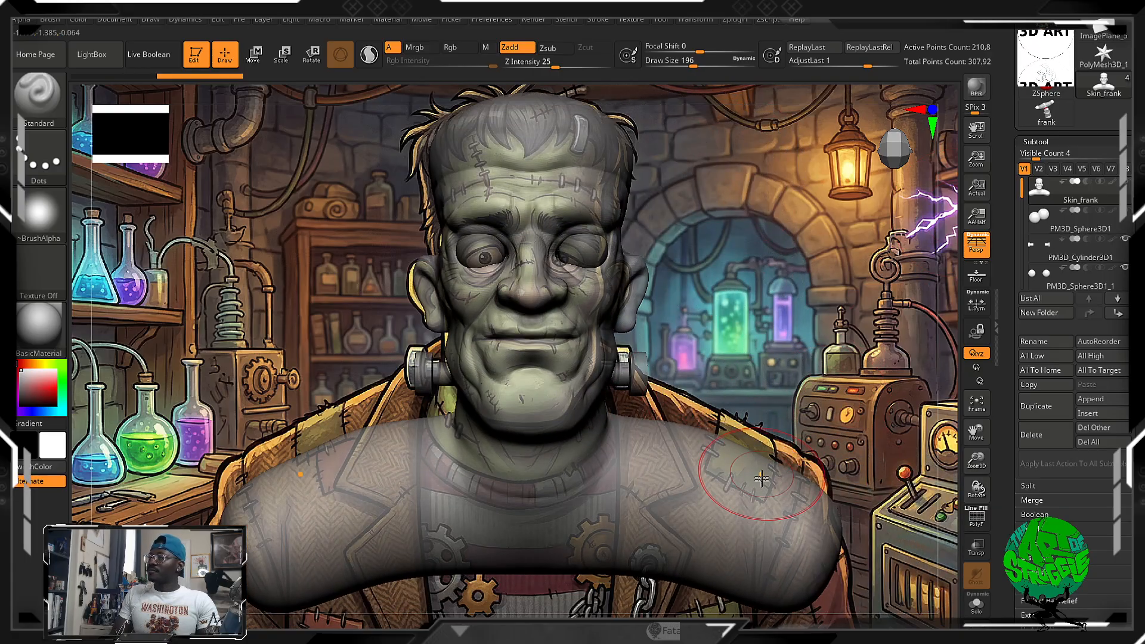
left_click_drag(753, 467, 756, 368, "alt")
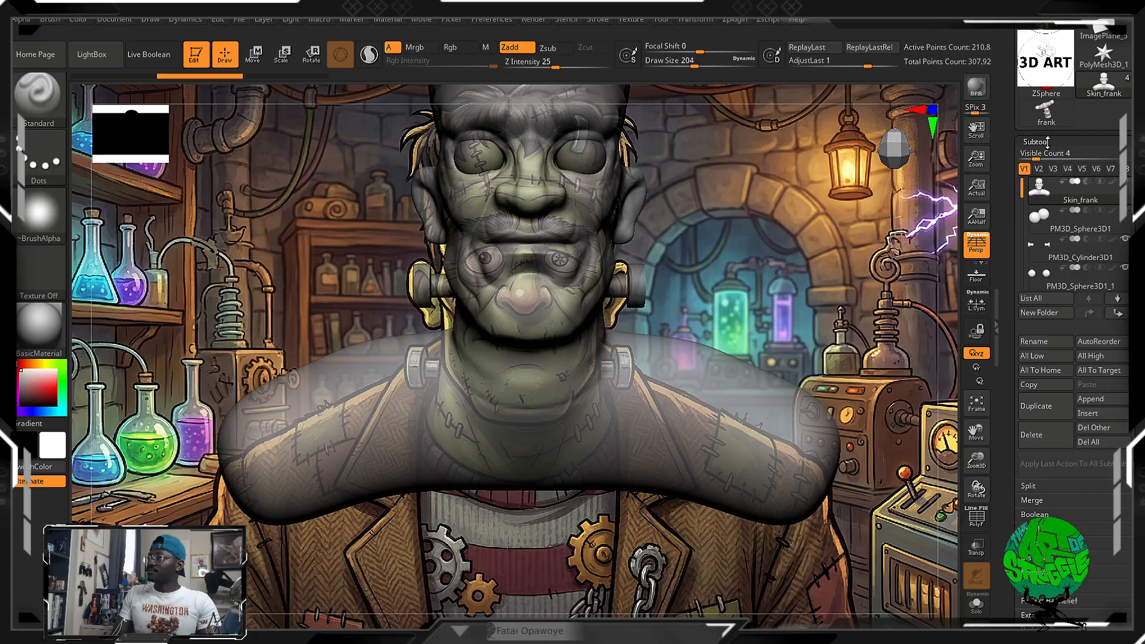
mouse_move(766, 275)
left_mouse_down("alt")
mouse_move(868, 304)
mouse_move(875, 370)
left_mouse_up("alt")
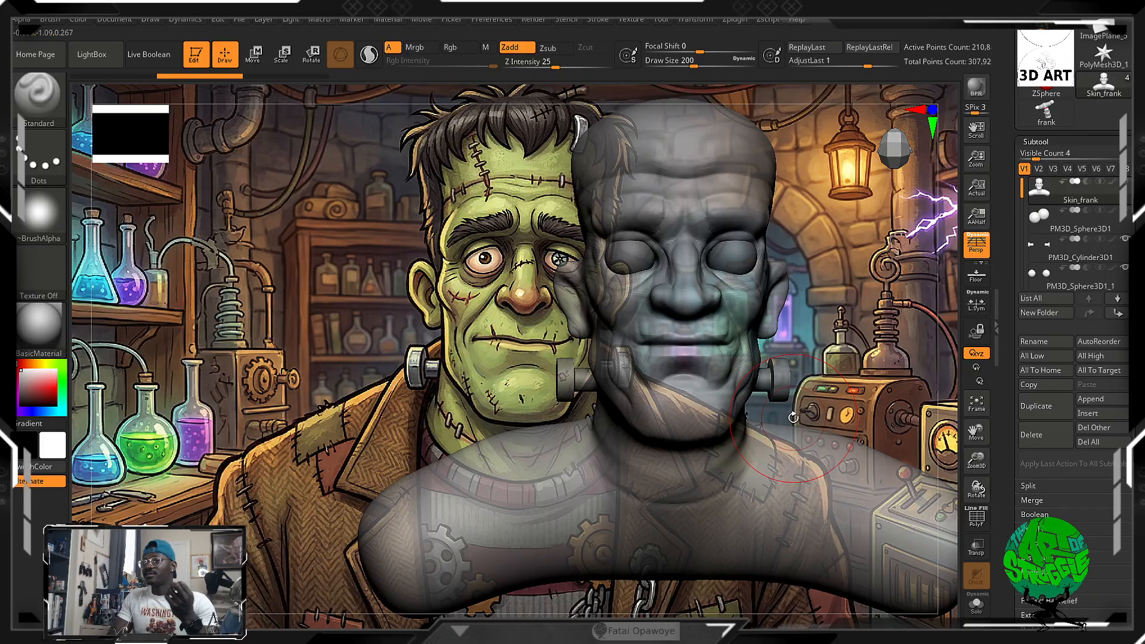
mouse_move(824, 321)
left_mouse_down("alt")
mouse_move(806, 331)
mouse_move(858, 325)
mouse_move(730, 334)
left_mouse_up("alt")
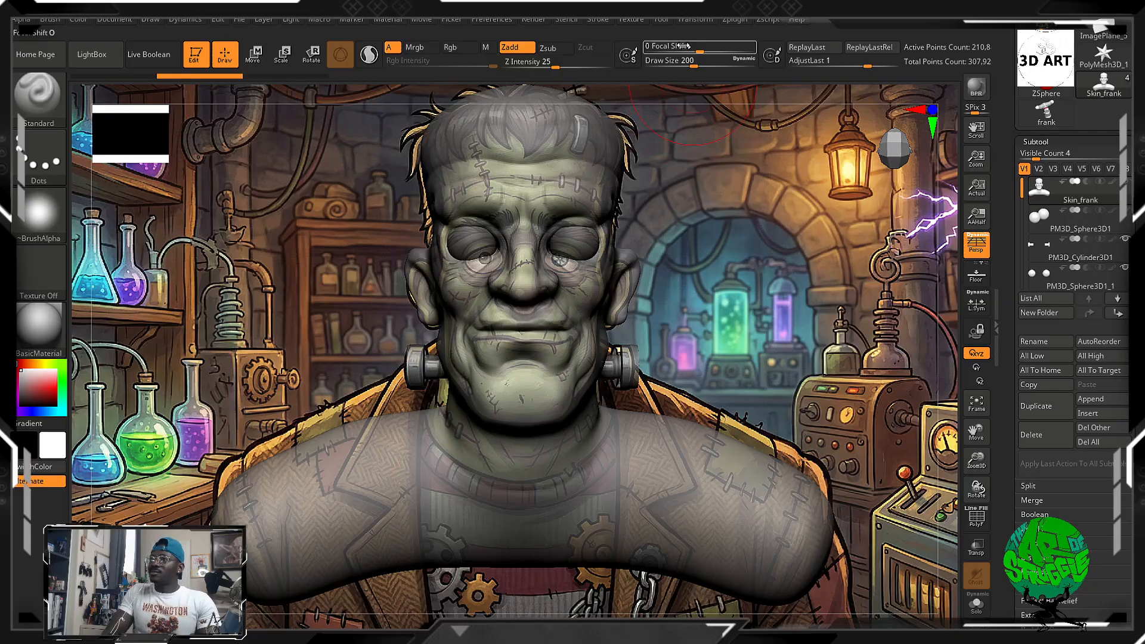
Restore the bust to full opacity over the reference and open its Geometry options
left_click(630, 19)
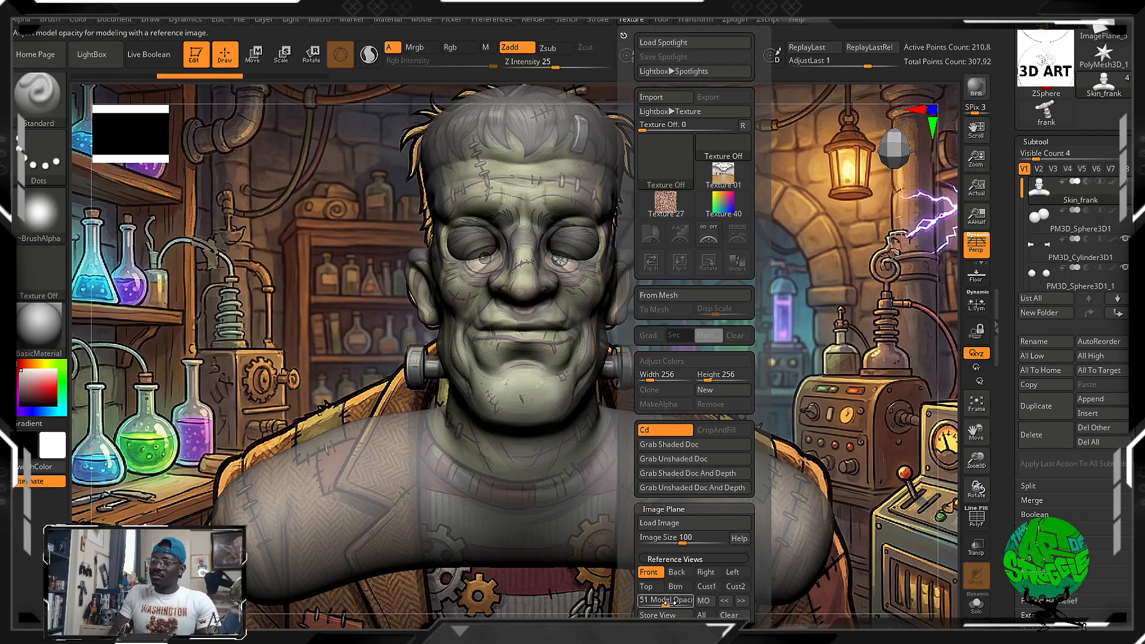
left_click_drag(668, 601, 694, 601)
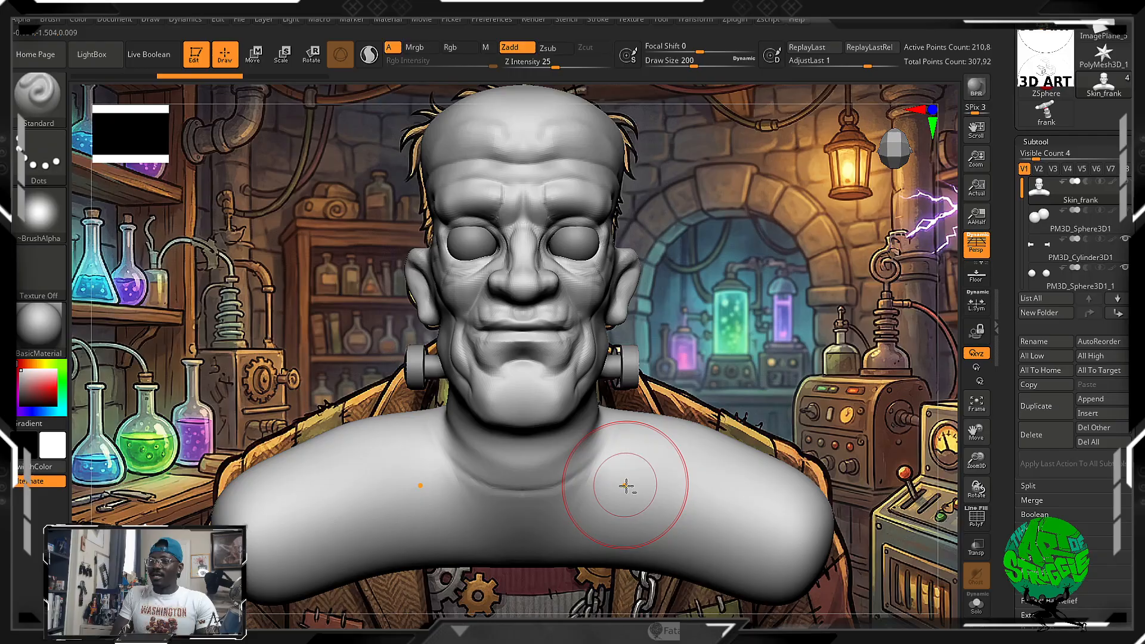
mouse_move(1109, 514)
left_mouse_down()
mouse_move(1126, 428)
mouse_move(1115, 524)
left_mouse_up()
left_click(1048, 505)
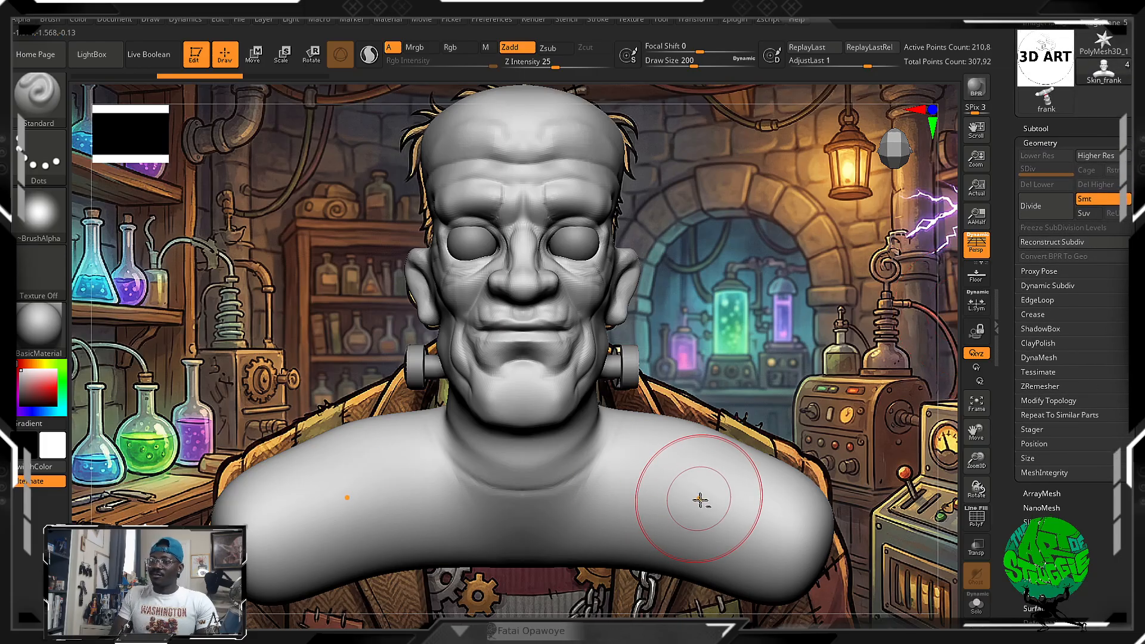
Choose the Move brush for the skin mesh with a draw size of 328
key("bracketright")
key("bracketright")
left_click(679, 549)
key("ctrl")
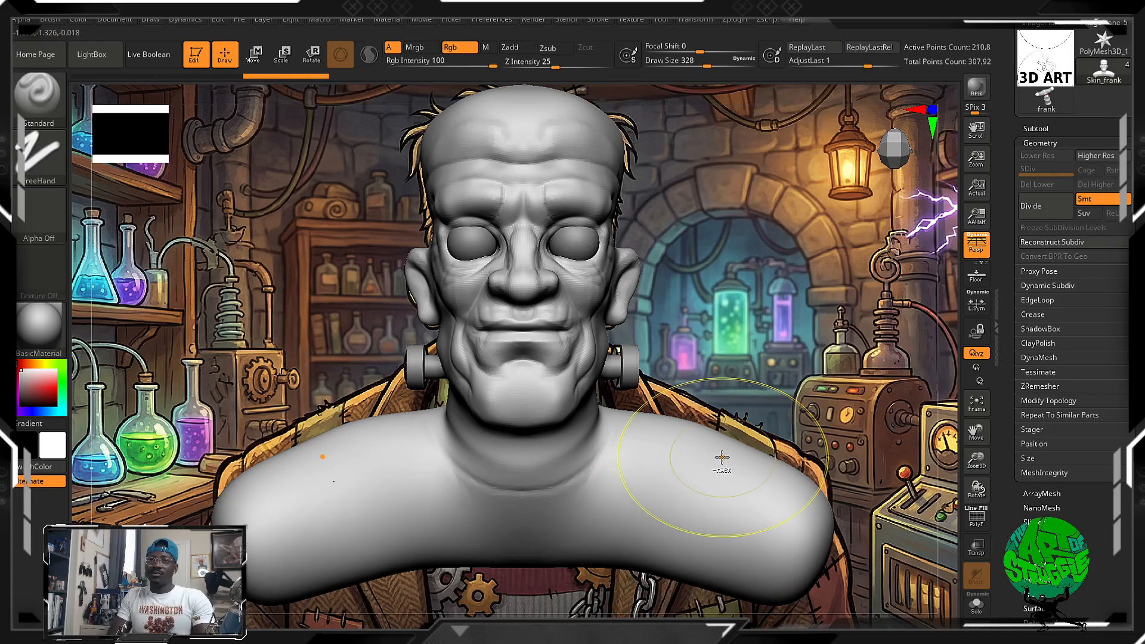
key("b")
key("m")
key("v")
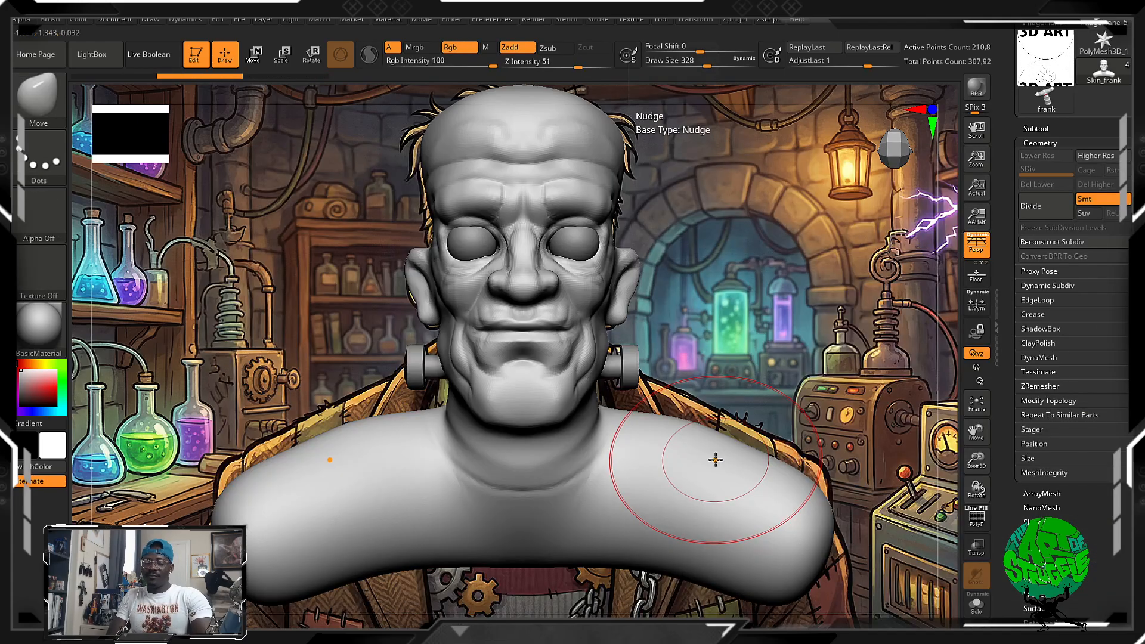
Pull the lower edge of the chest and shoulders downward with the Move brush to form the upper torso
left_click_drag(760, 409, 728, 264, "alt")
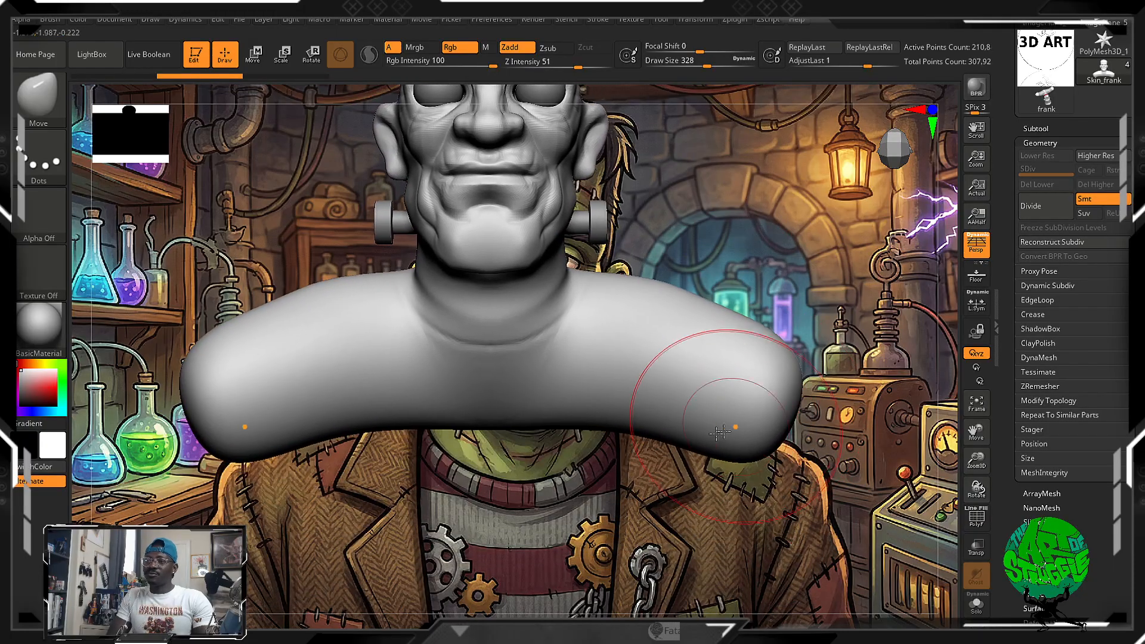
left_click_drag(614, 429, 629, 501)
mouse_move(513, 450)
left_mouse_down()
mouse_move(517, 427)
mouse_move(518, 486)
mouse_move(583, 488)
mouse_move(593, 522)
left_mouse_up()
left_click_drag(692, 458, 691, 502)
left_click_drag(621, 489, 623, 509)
left_click_drag(710, 485, 719, 511)
mouse_move(797, 507)
left_mouse_down()
mouse_move(690, 452)
mouse_move(670, 506)
mouse_move(758, 498)
mouse_move(767, 477)
left_mouse_up()
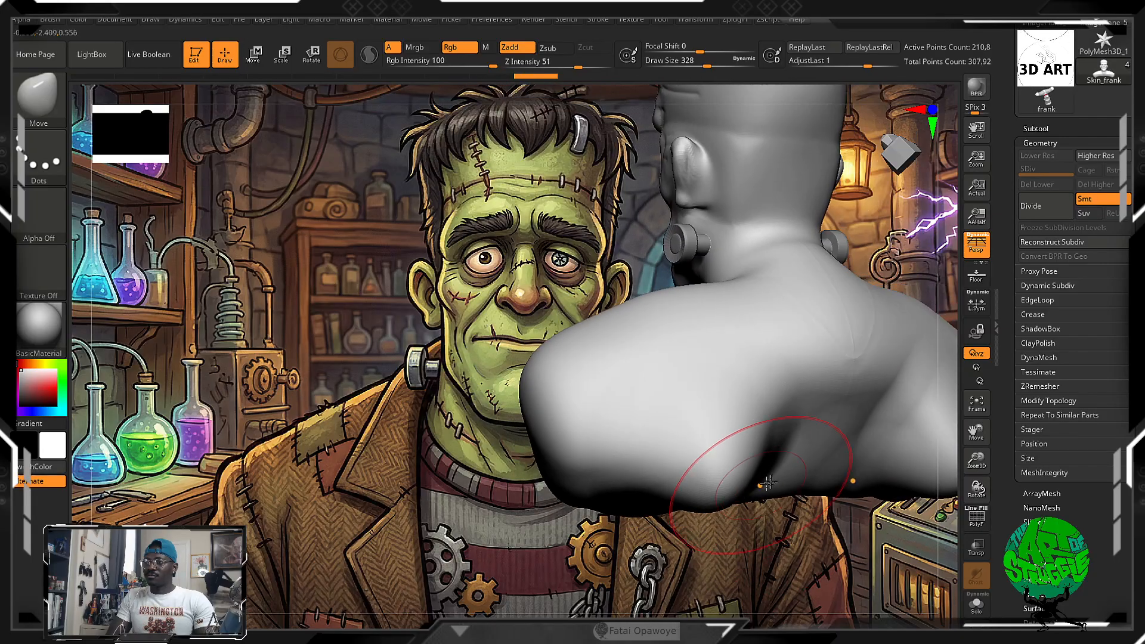
Extend the back and sides of the torso to match the lowered chest, and smooth the shoulder surfaces
mouse_move(869, 483)
left_mouse_down()
mouse_move(936, 481)
mouse_move(936, 498)
left_mouse_up()
mouse_move(848, 550)
left_mouse_down("alt")
mouse_move(802, 523)
mouse_move(710, 498)
left_mouse_up("alt")
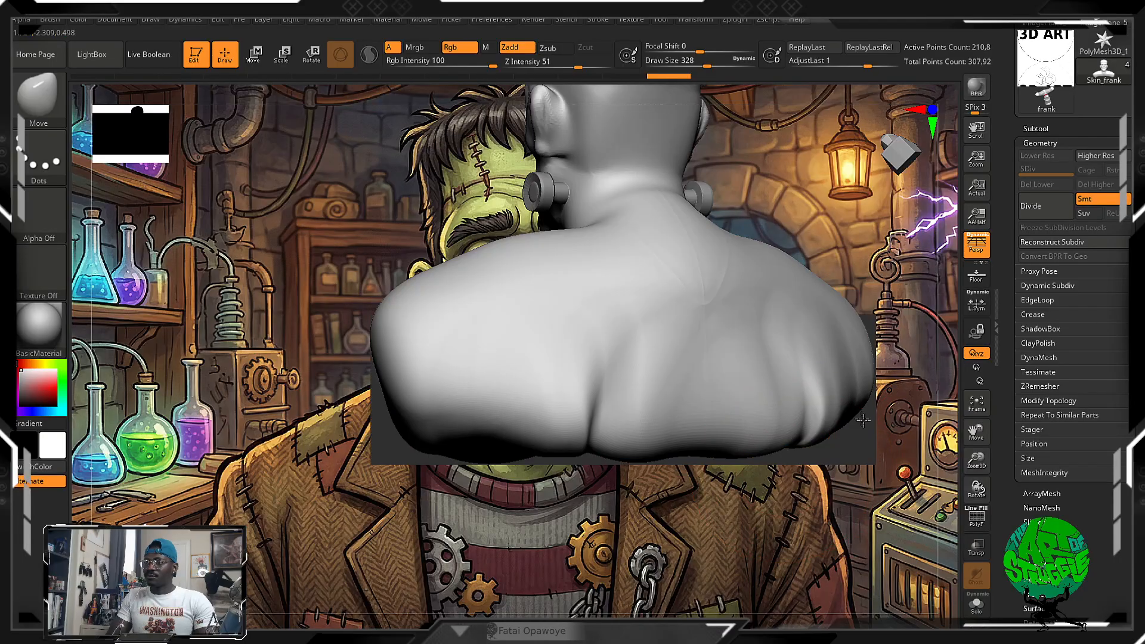
left_click_drag(877, 459, 877, 481)
mouse_move(814, 454)
left_mouse_down()
mouse_move(834, 501)
mouse_move(809, 523)
mouse_move(831, 522)
mouse_move(821, 525)
mouse_move(770, 472)
mouse_move(775, 427)
mouse_move(695, 426)
mouse_move(692, 452)
left_mouse_up()
left_click_drag(736, 418, 741, 394)
mouse_move(791, 445)
left_mouse_down()
mouse_move(809, 458)
mouse_move(853, 322)
mouse_move(833, 497)
mouse_move(775, 416)
left_mouse_up()
left_click_drag(841, 449, 732, 505)
left_click_drag(843, 454, 856, 490, "ctrl+shift")
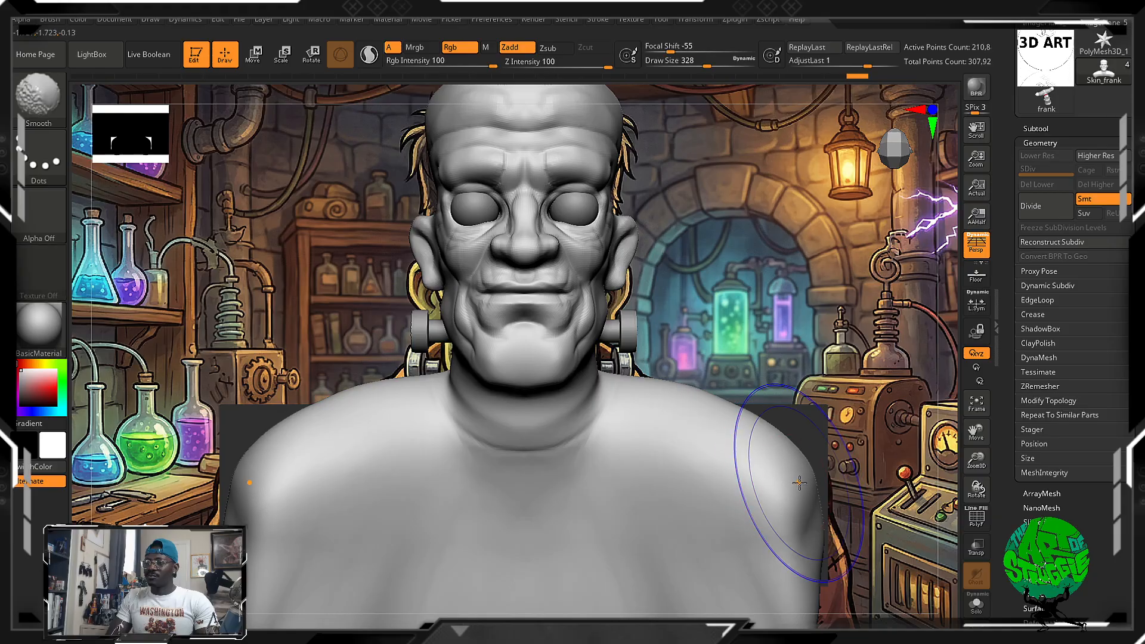
key("shift")
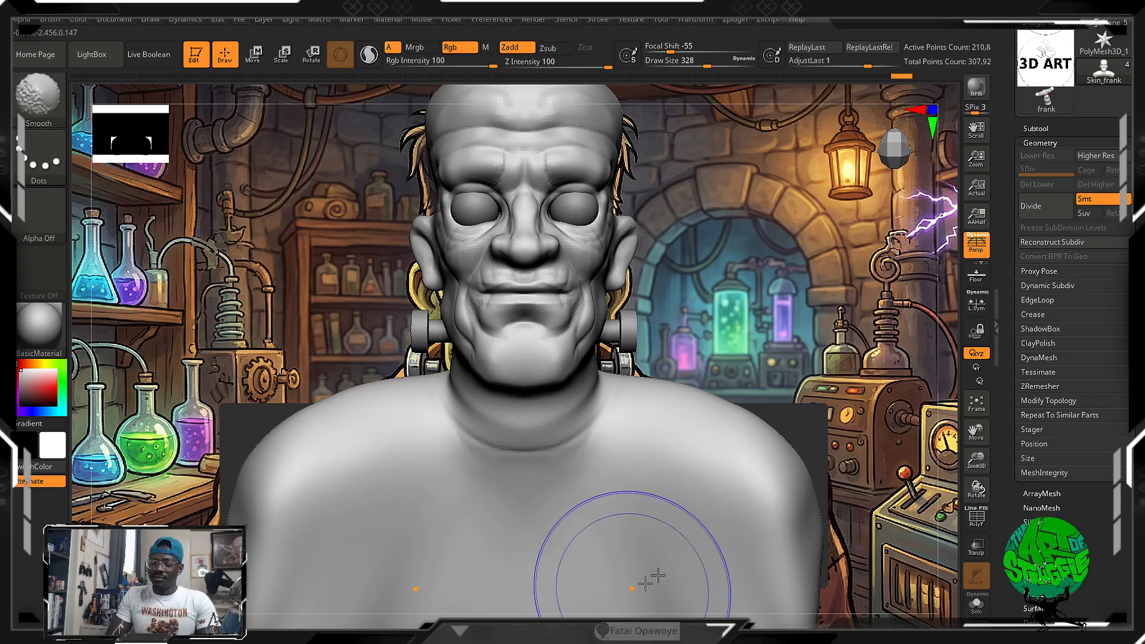
Reshape the side and lower back of the torso while checking the mesh with the polyframe display
left_click(977, 518)
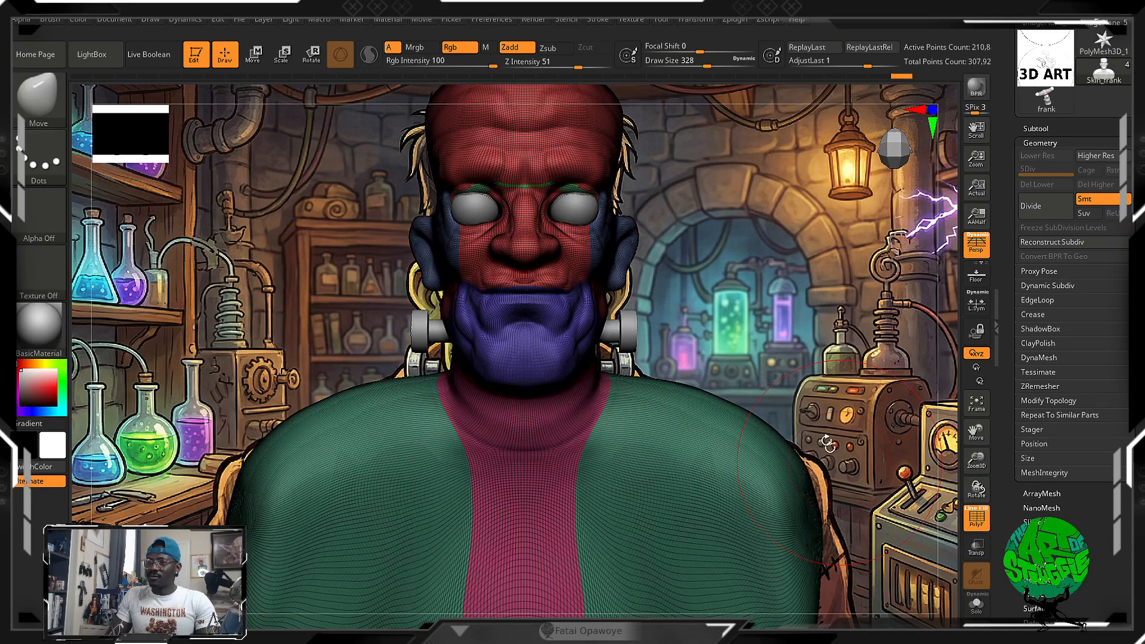
mouse_move(883, 453)
left_mouse_down()
mouse_move(787, 430)
mouse_move(620, 519)
left_mouse_up()
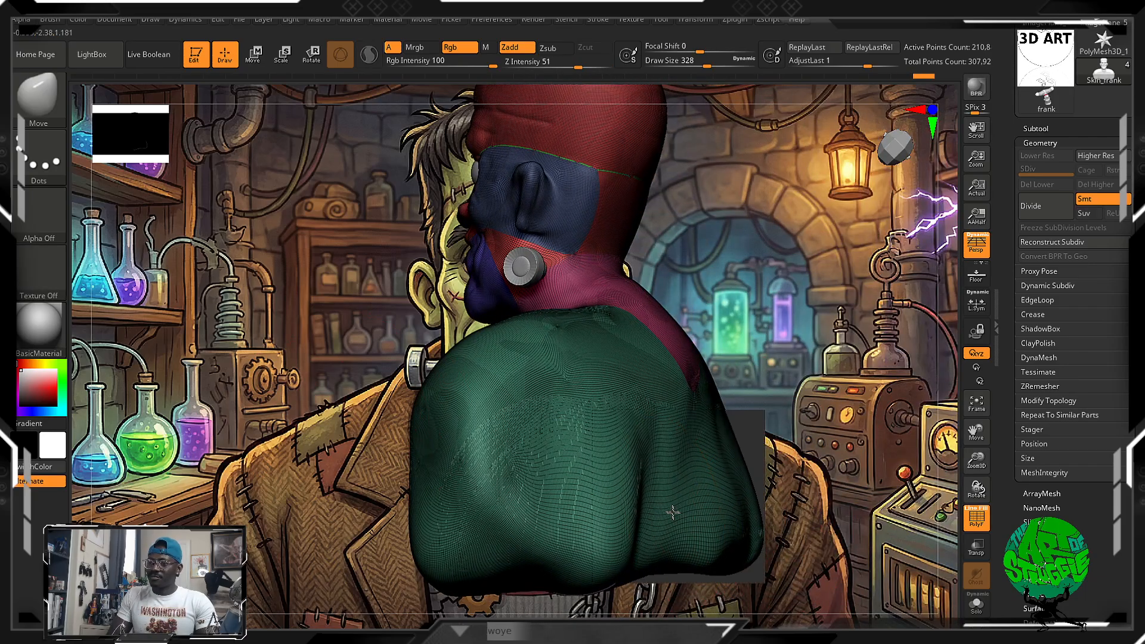
mouse_move(722, 538)
left_mouse_down()
mouse_move(713, 556)
mouse_move(659, 555)
left_mouse_up()
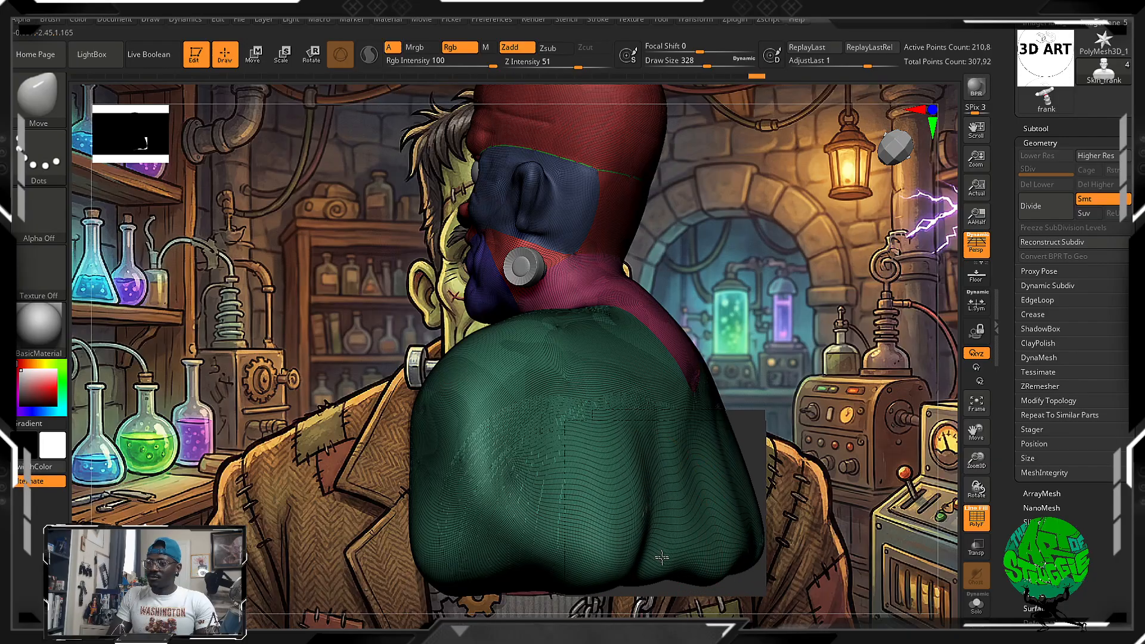
left_click_drag(823, 540, 782, 446)
mouse_move(662, 537)
left_mouse_down("shift")
mouse_move(571, 590)
mouse_move(693, 489)
mouse_move(757, 549)
mouse_move(818, 546)
left_mouse_up("shift")
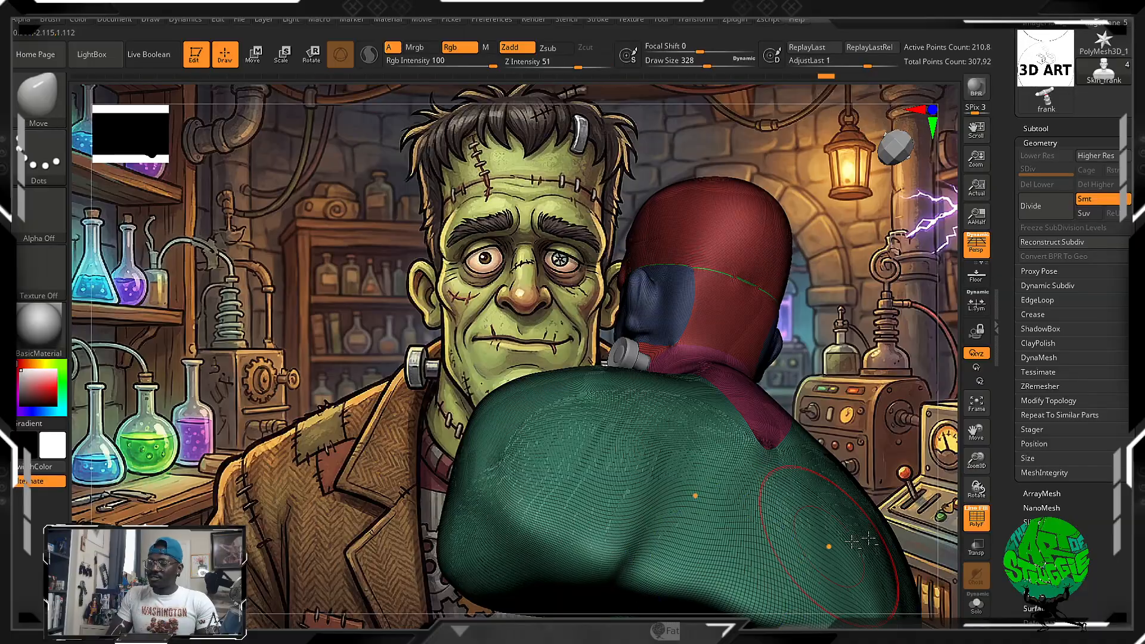
left_click(977, 519)
Smooth the lower back of the torso and its bottom edge
left_click_drag(847, 454, 747, 438)
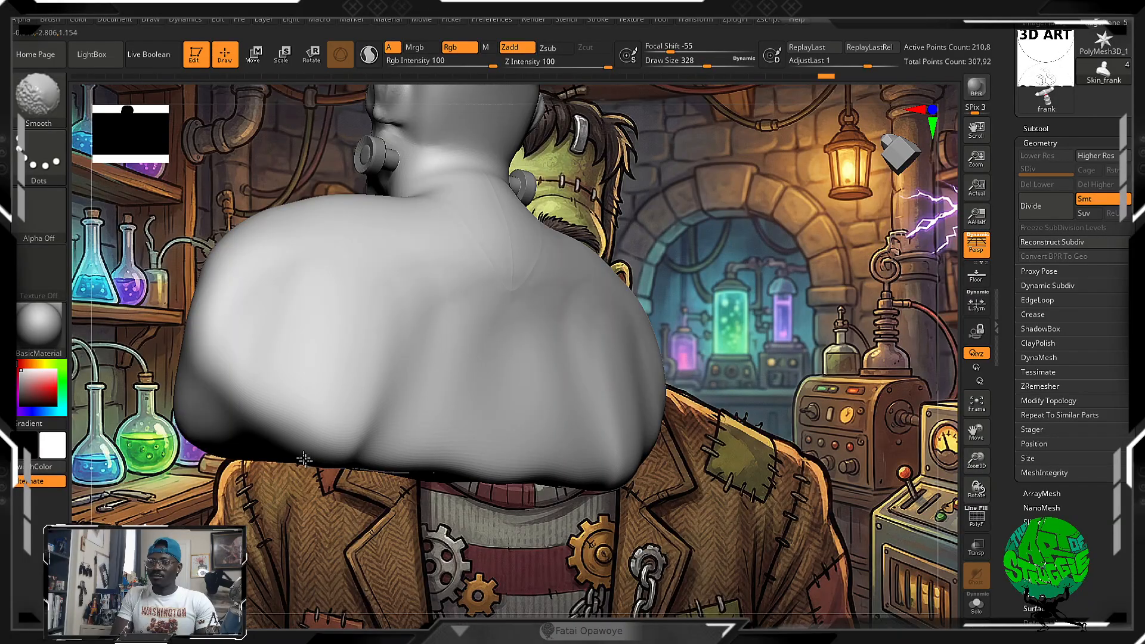
left_click_drag(359, 444, 385, 421, "shift")
left_click_drag(883, 268, 877, 382, "alt")
mouse_move(775, 382)
left_mouse_down()
mouse_move(883, 385)
mouse_move(783, 393)
mouse_move(482, 480)
left_mouse_up()
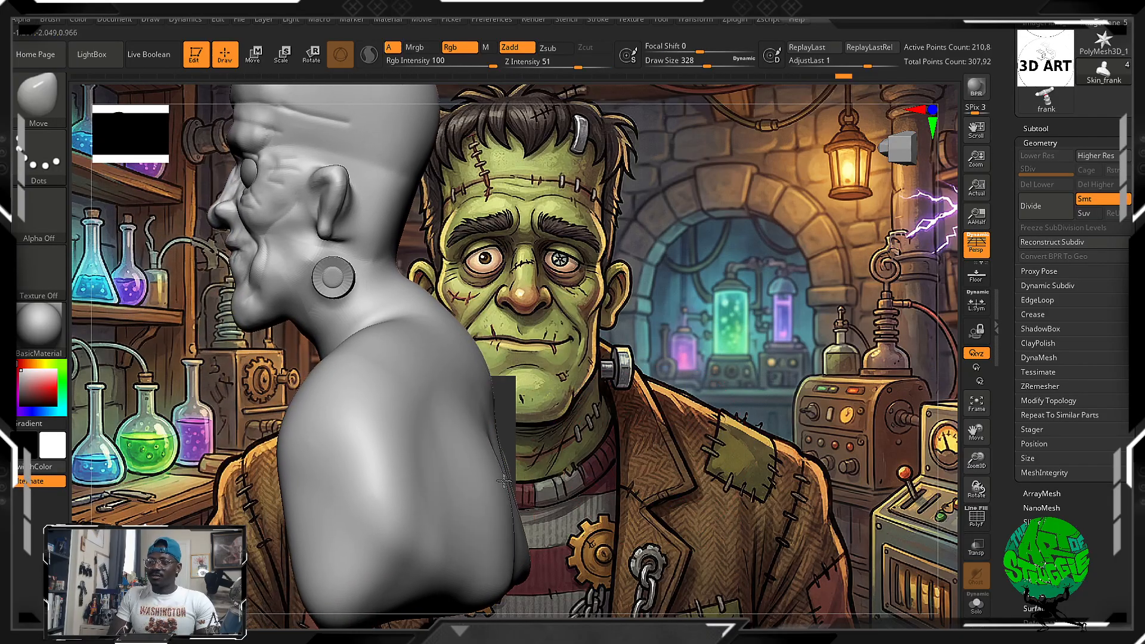
Set the Move brush's draw size to 424 and push the torso's back into shape in side profile
mouse_move(463, 470)
left_mouse_down()
mouse_move(501, 468)
mouse_move(528, 441)
mouse_move(549, 445)
mouse_move(560, 514)
mouse_move(583, 491)
left_mouse_up()
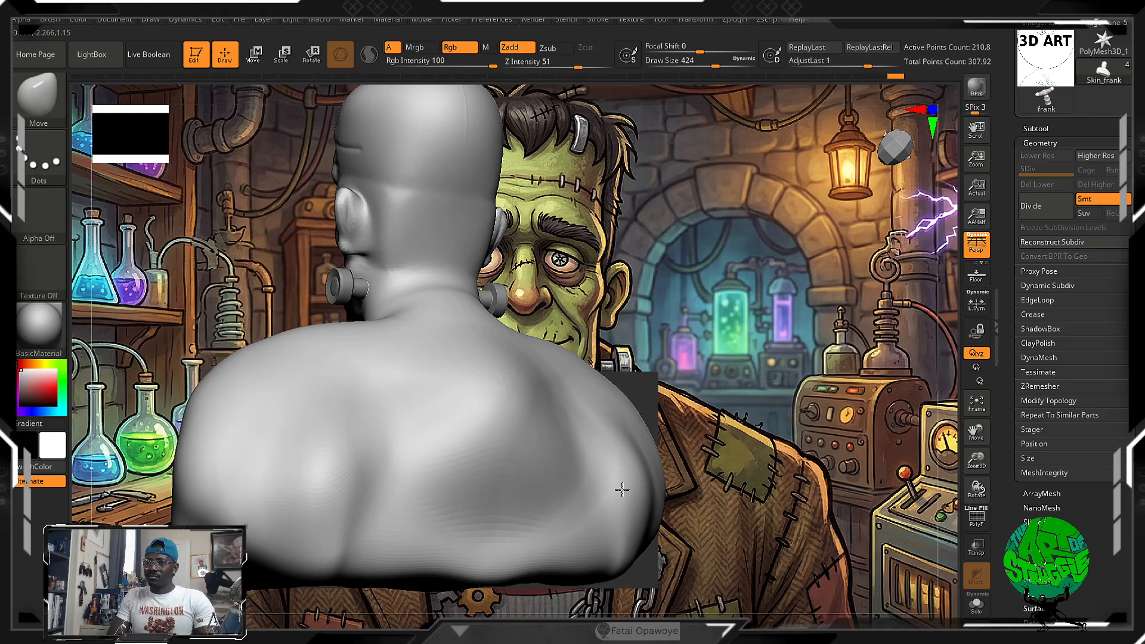
mouse_move(722, 361)
left_mouse_down()
mouse_move(596, 460)
mouse_move(553, 442)
mouse_move(574, 424)
left_mouse_up()
key("e")
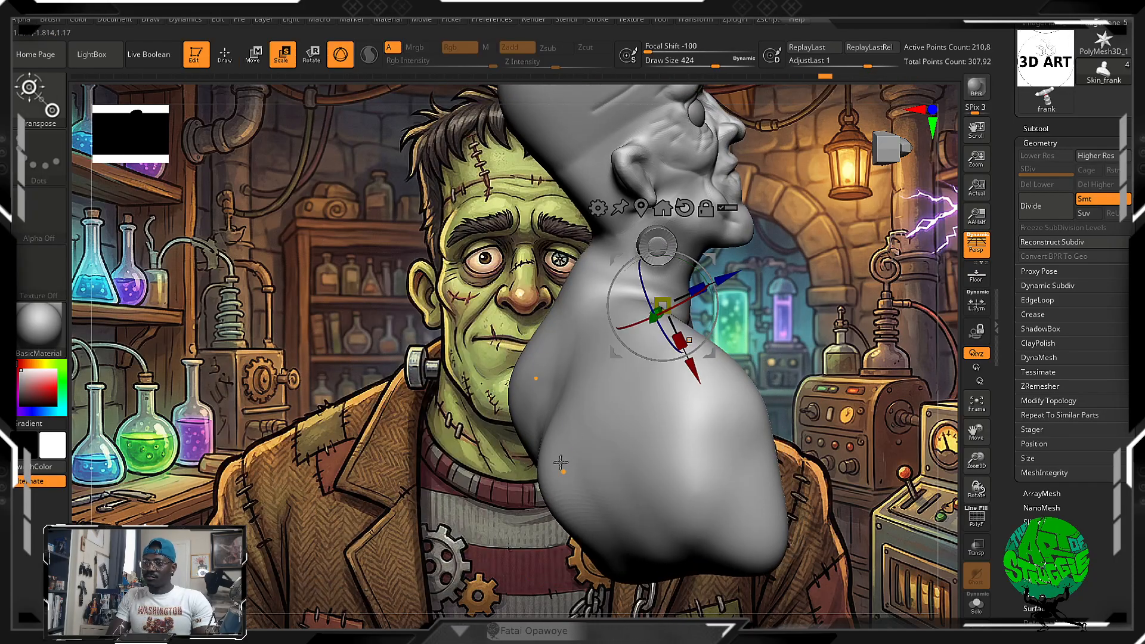
left_click(225, 58)
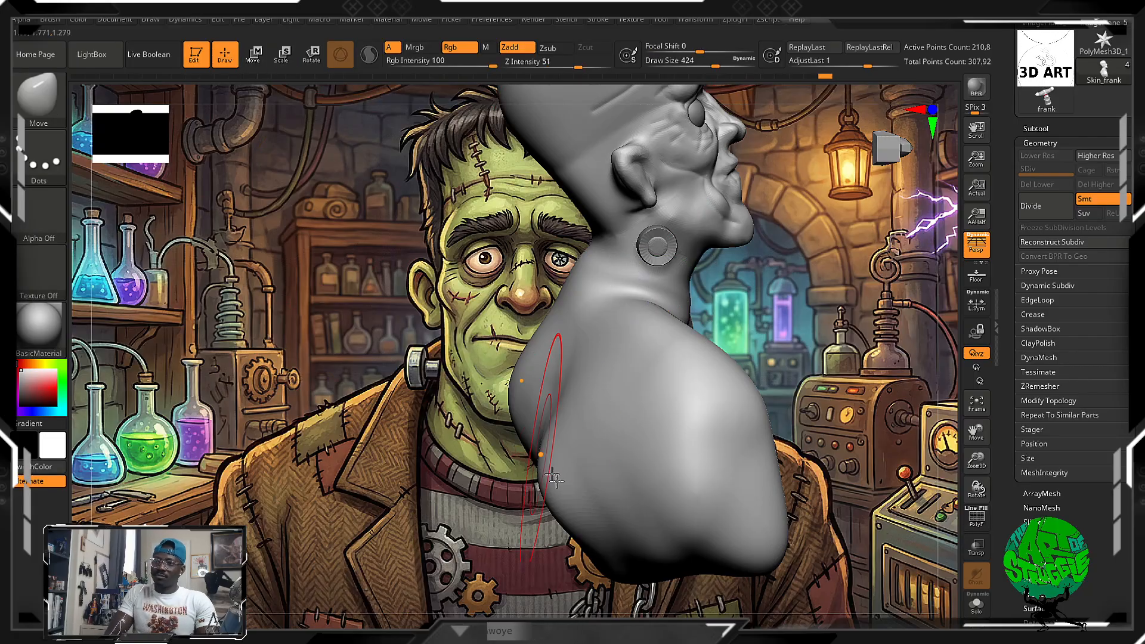
mouse_move(511, 459)
left_mouse_down()
mouse_move(611, 489)
mouse_move(644, 455)
left_mouse_up()
mouse_move(799, 363)
left_mouse_down()
mouse_move(750, 368)
mouse_move(740, 397)
left_mouse_up()
left_click_drag(599, 463, 603, 506)
Reshape the upper back and the torso's lower edge with the Move brush from above and behind
left_click_drag(788, 453, 662, 588)
left_click_drag(608, 447, 629, 482)
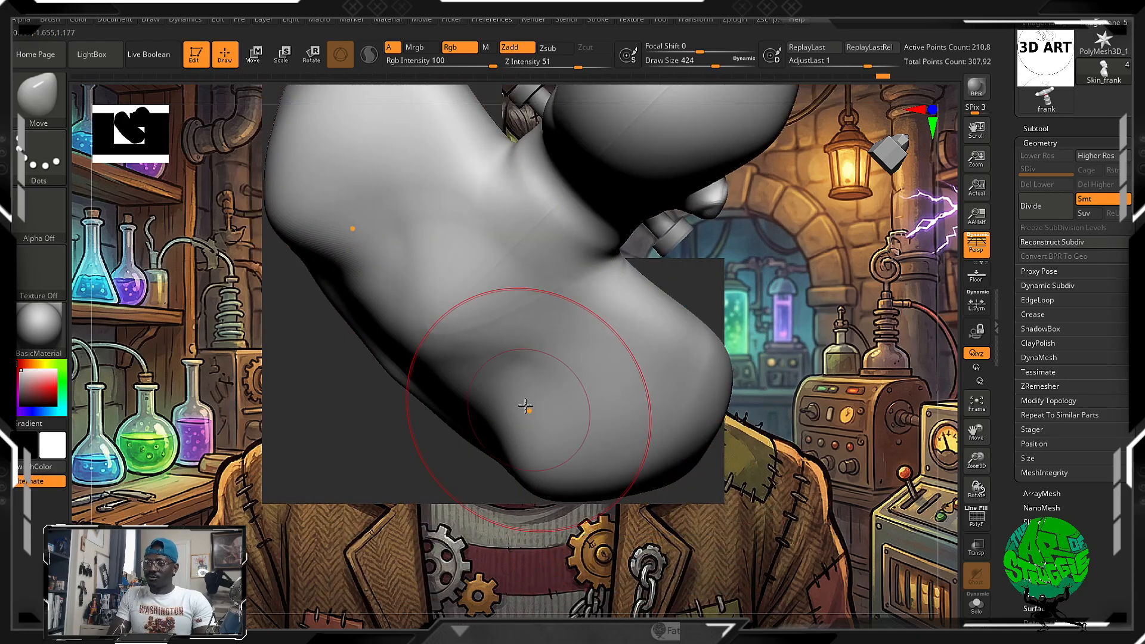
mouse_move(478, 452)
left_mouse_down()
mouse_move(476, 491)
mouse_move(417, 422)
mouse_move(484, 534)
mouse_move(547, 448)
mouse_move(479, 400)
left_mouse_up()
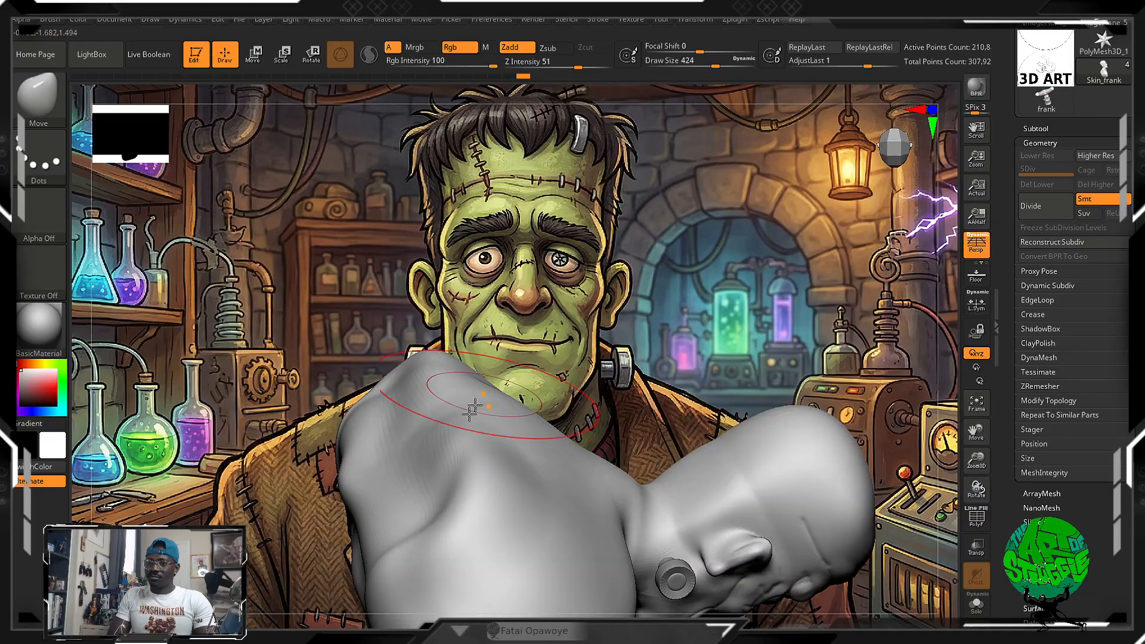
right_click_drag(462, 483, 471, 399, "alt")
right_click_drag(631, 401, 696, 278)
left_click_drag(695, 278, 710, 274)
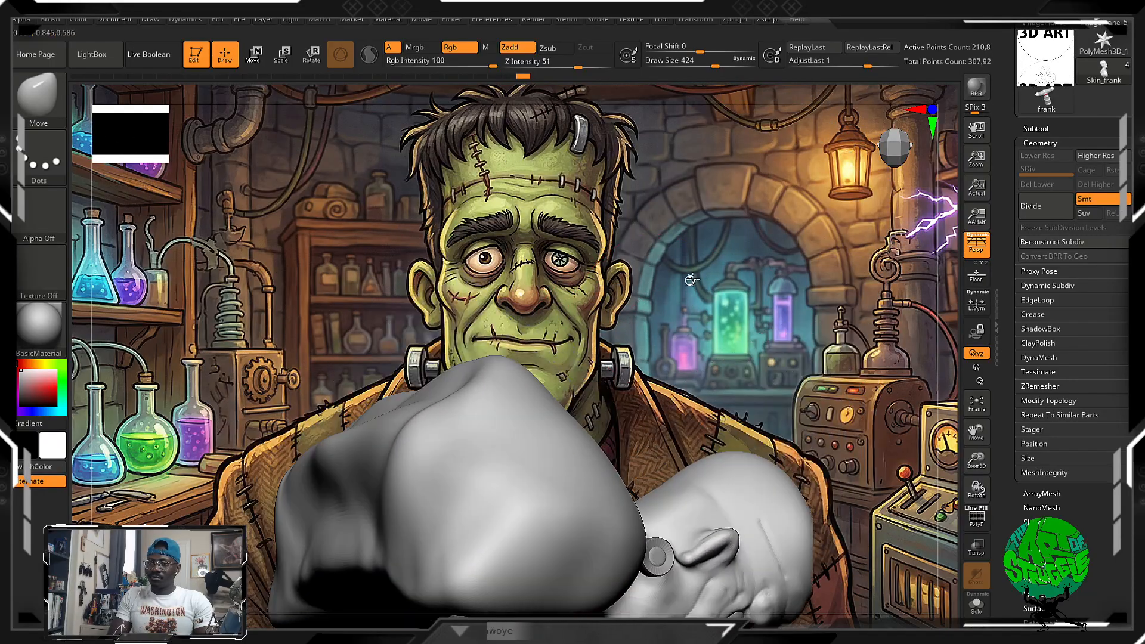
Even out the torso's side and underside, and smooth the creases across the back and shoulder
left_click_drag(466, 489, 317, 493)
mouse_move(398, 404)
left_mouse_down()
mouse_move(418, 381)
mouse_move(430, 407)
left_mouse_up()
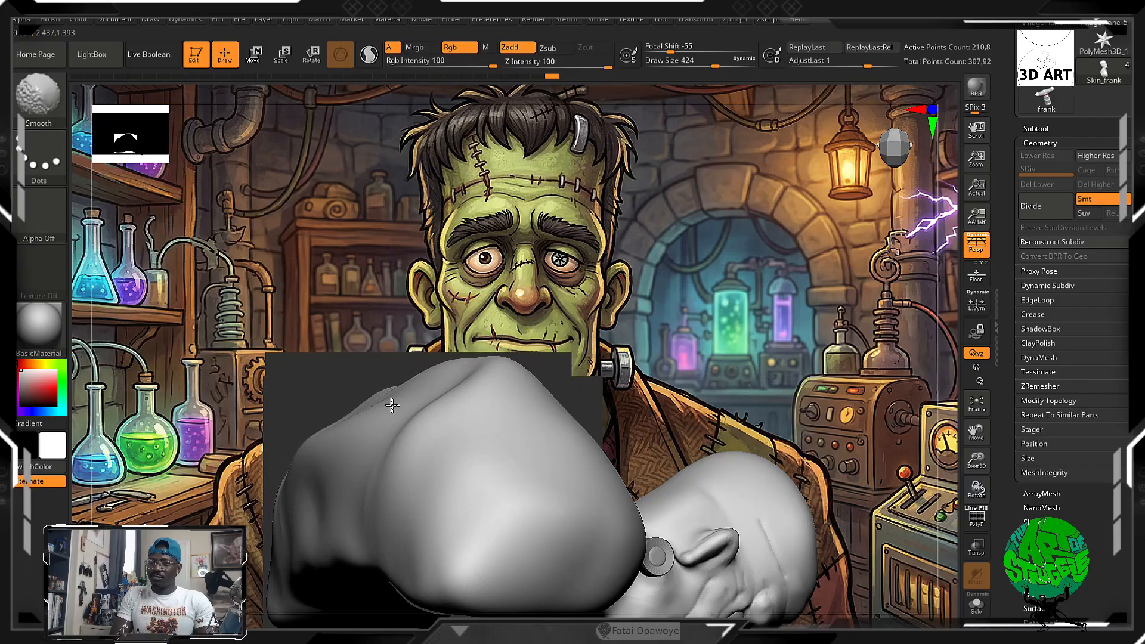
left_click_drag(537, 370, 620, 441)
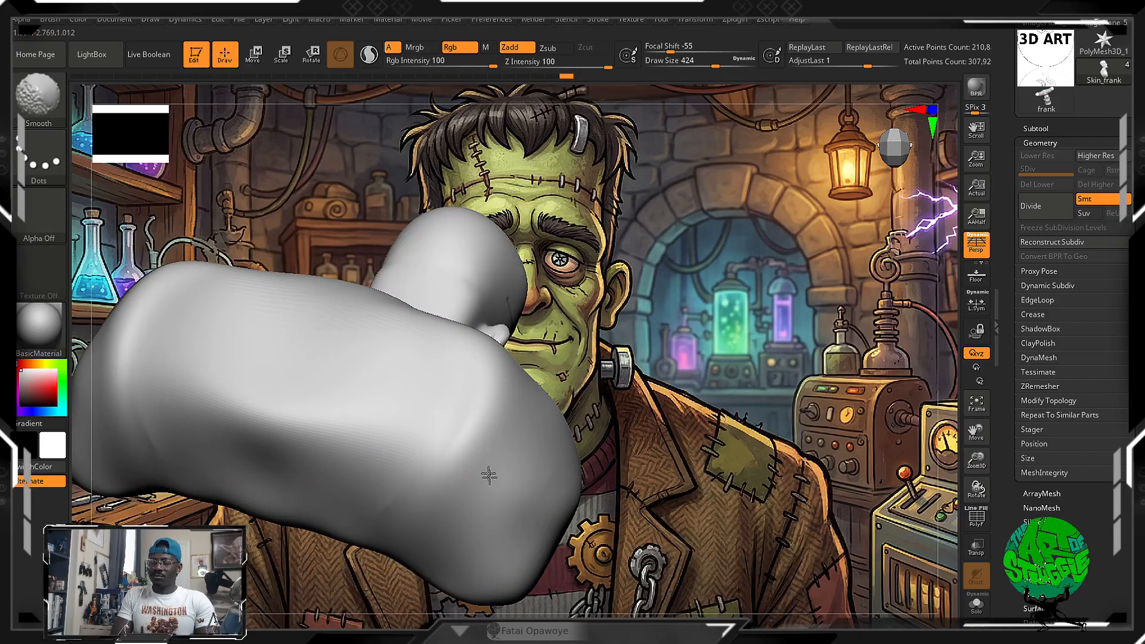
left_click_drag(516, 549, 493, 485)
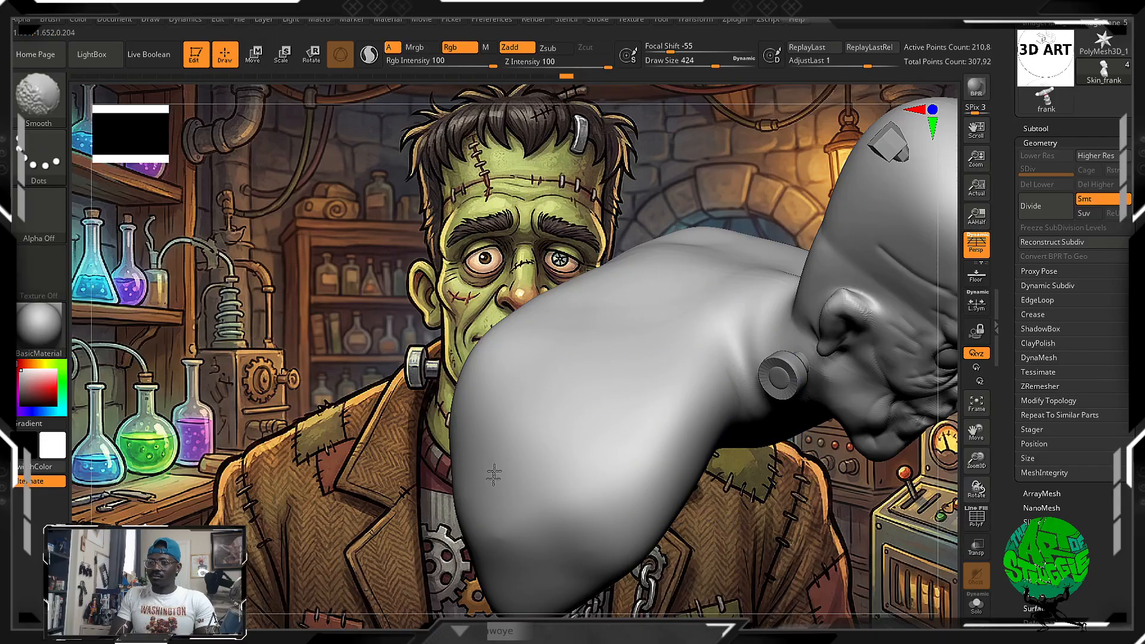
mouse_move(398, 335)
left_mouse_down()
mouse_move(421, 365)
mouse_move(501, 310)
left_mouse_up()
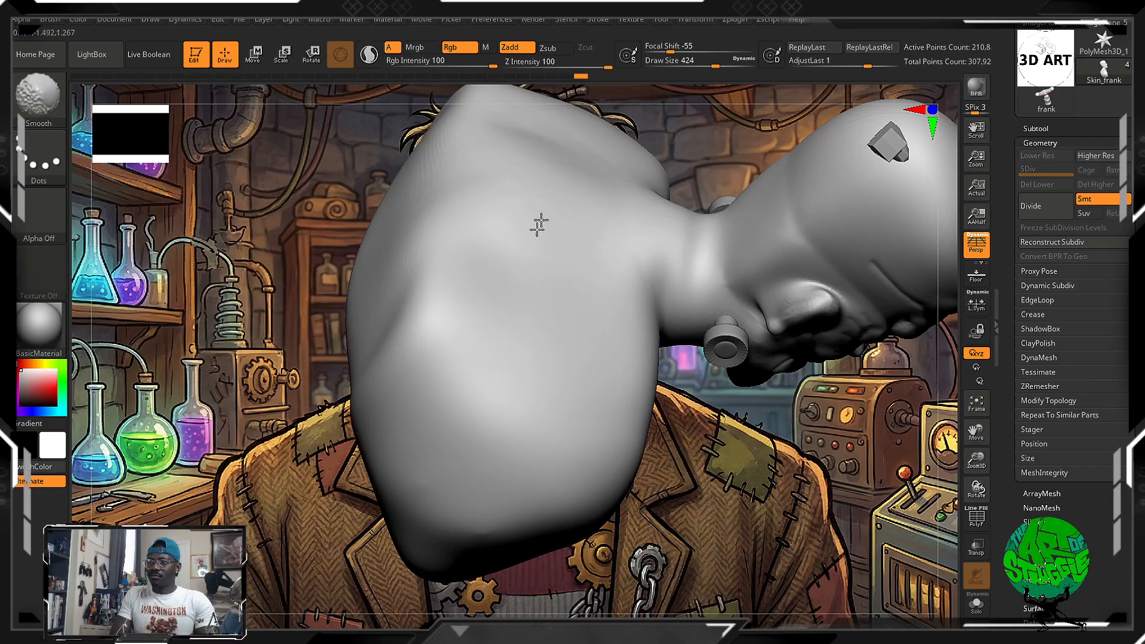
left_click_drag(487, 361, 501, 439, "shift")
Turn off perspective and line the bust up in front view with the reference illustration
mouse_move(706, 501)
left_mouse_down()
mouse_move(693, 427)
mouse_move(680, 498)
mouse_move(736, 529)
mouse_move(698, 462)
mouse_move(675, 380)
left_mouse_up()
left_click_drag(694, 518, 614, 545, "alt")
mouse_move(847, 367)
left_mouse_down("alt")
mouse_move(859, 470)
mouse_move(908, 567)
mouse_move(821, 341)
mouse_move(817, 354)
left_mouse_up("alt")
mouse_move(751, 417)
left_mouse_down()
mouse_move(746, 432)
mouse_move(757, 424)
left_mouse_up()
mouse_move(776, 373)
left_mouse_down()
mouse_move(773, 391)
mouse_move(757, 376)
mouse_move(770, 415)
mouse_move(728, 334)
mouse_move(757, 363)
mouse_move(739, 351)
mouse_move(760, 354)
left_mouse_up()
left_click(977, 245)
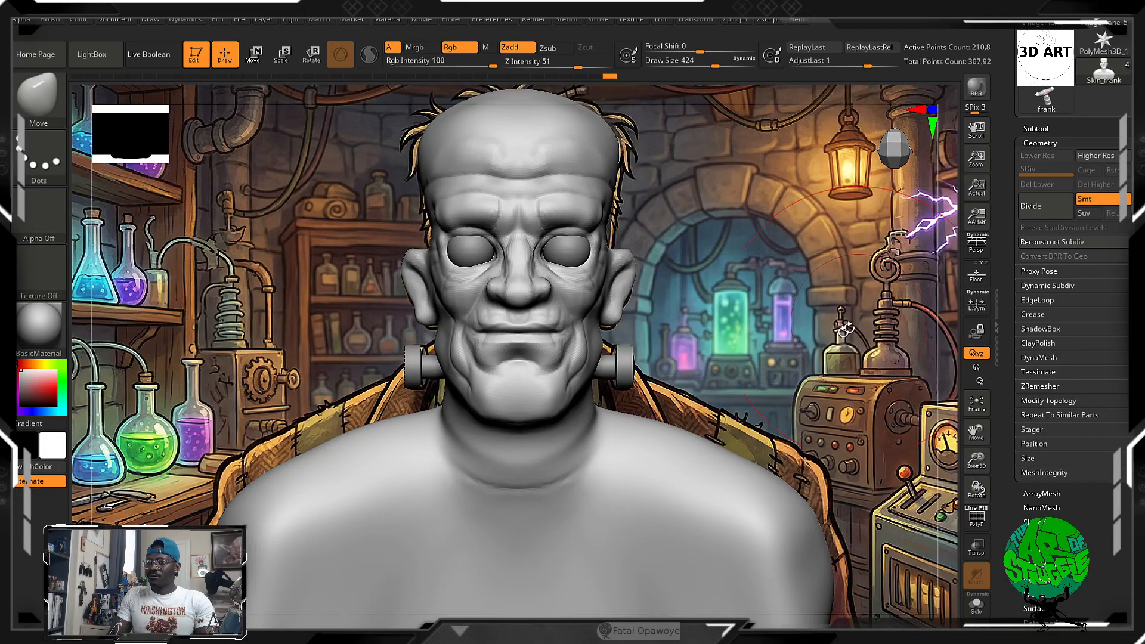
left_click_drag(807, 328, 806, 330)
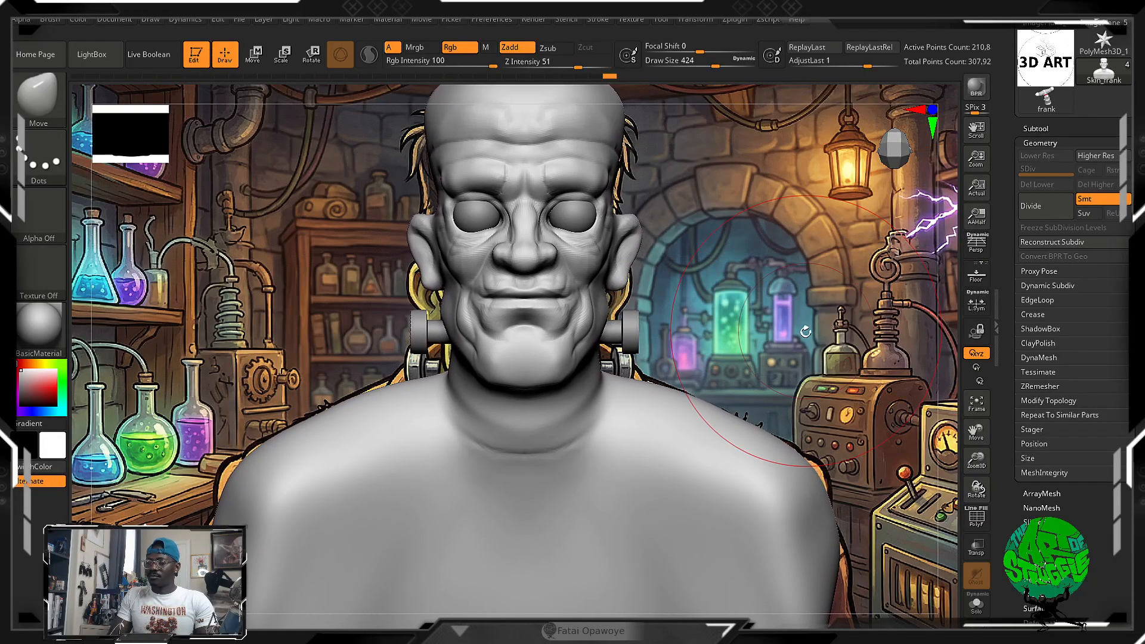
Pull the outer shoulders inward with the Move brush to refine their front silhouette, and smooth them
key("shift")
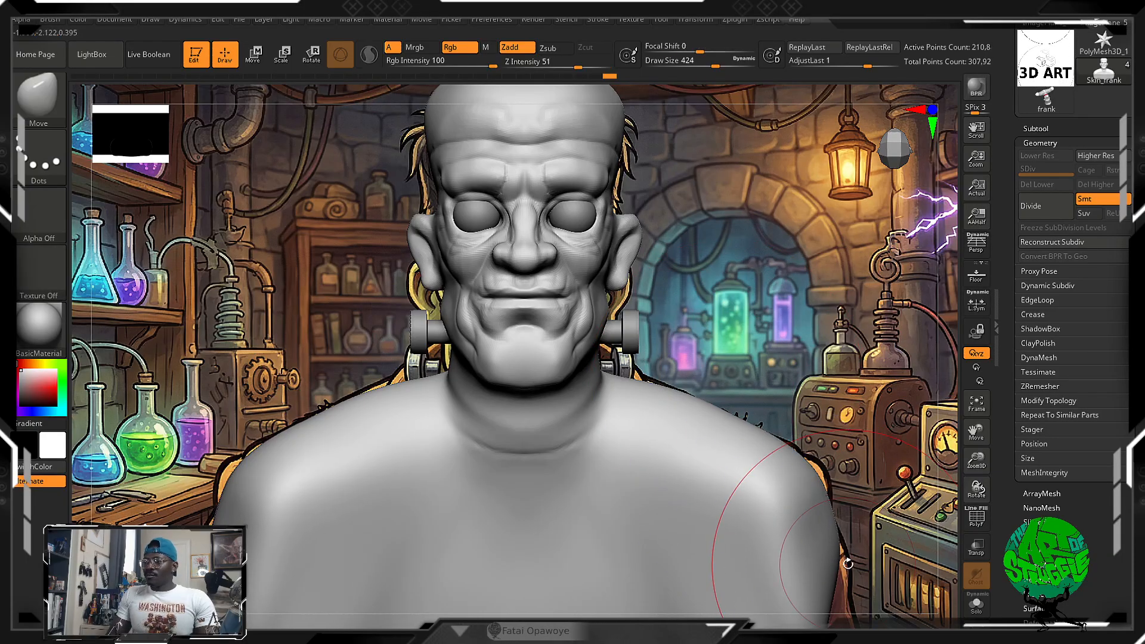
mouse_move(819, 412)
left_mouse_down("alt")
mouse_move(632, 385)
mouse_move(672, 383)
mouse_move(672, 405)
mouse_move(778, 406)
left_mouse_up("alt")
left_click_drag(787, 455, 763, 407, "alt")
key("shift")
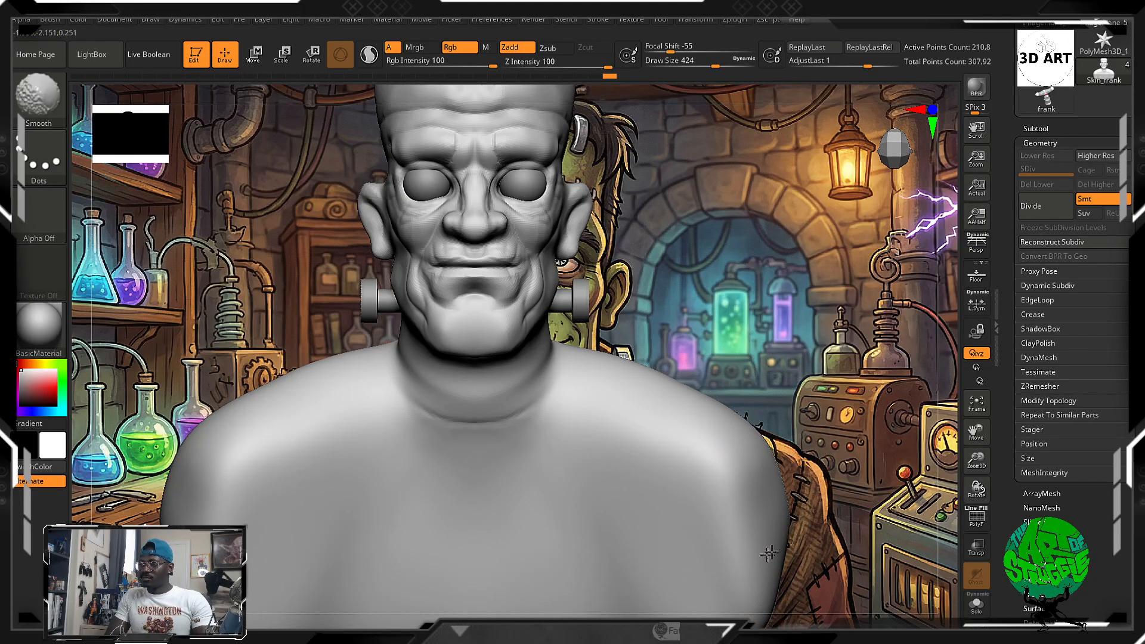
mouse_move(824, 500)
left_mouse_down("alt")
mouse_move(793, 469)
mouse_move(737, 491)
mouse_move(746, 503)
left_mouse_up("alt")
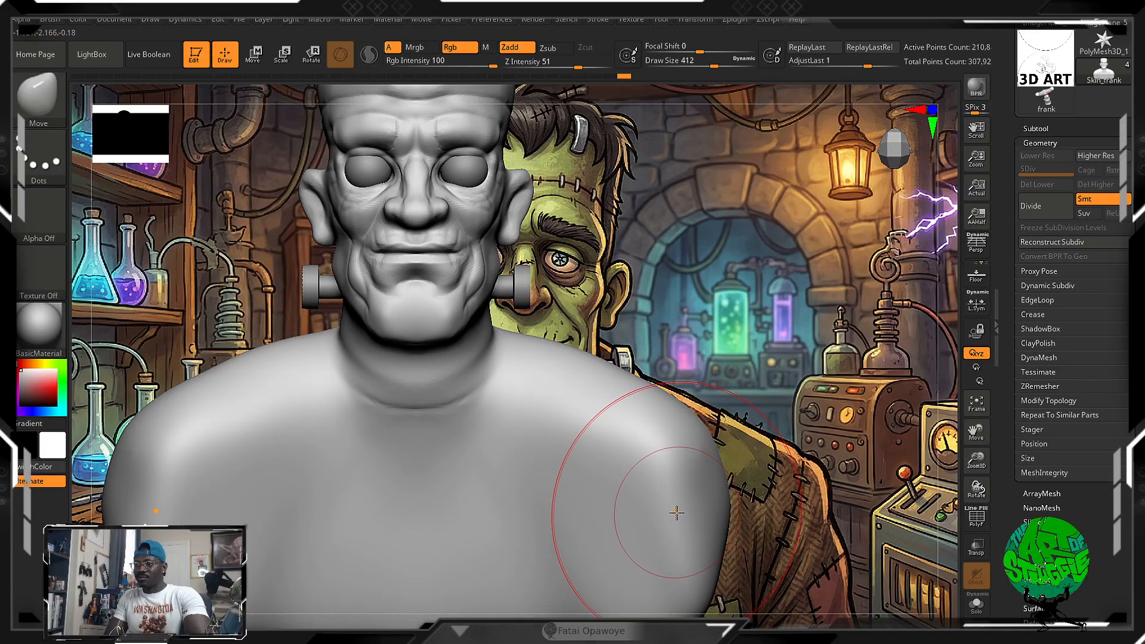
Carve the neck muscles with the DamStandard brush at draw size 96 and Z intensity 10, and soften the strokes
key("bracketleft")
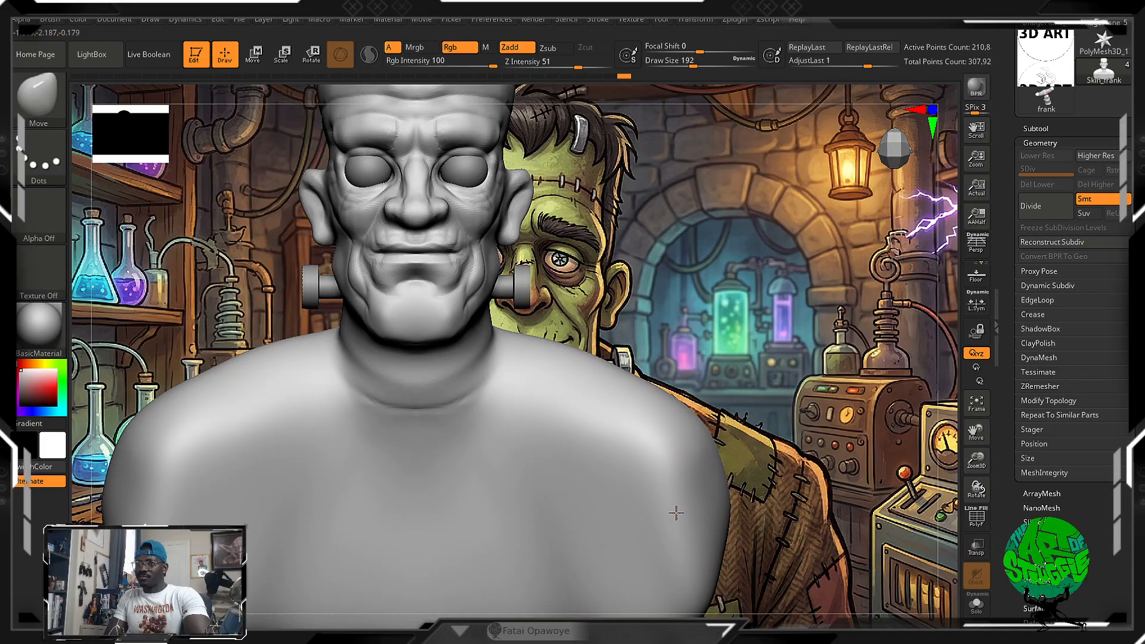
key("b")
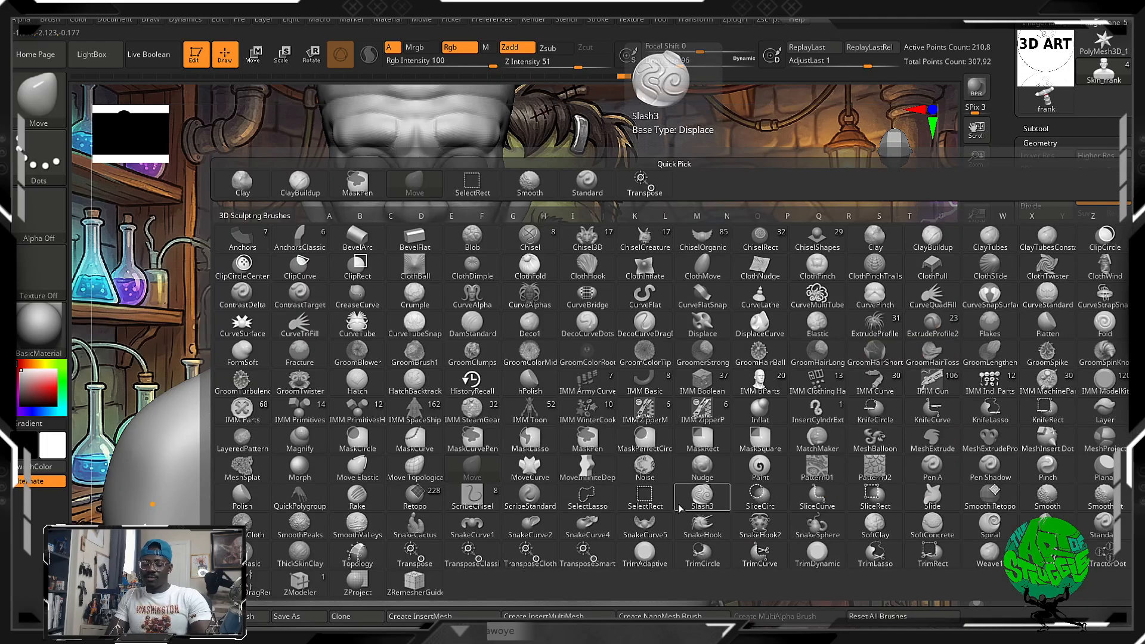
key("c")
key("b")
mouse_move(692, 305)
left_mouse_down("alt")
mouse_move(729, 425)
mouse_move(697, 408)
mouse_move(550, 446)
left_mouse_up("alt")
key("b")
key("d")
key("s")
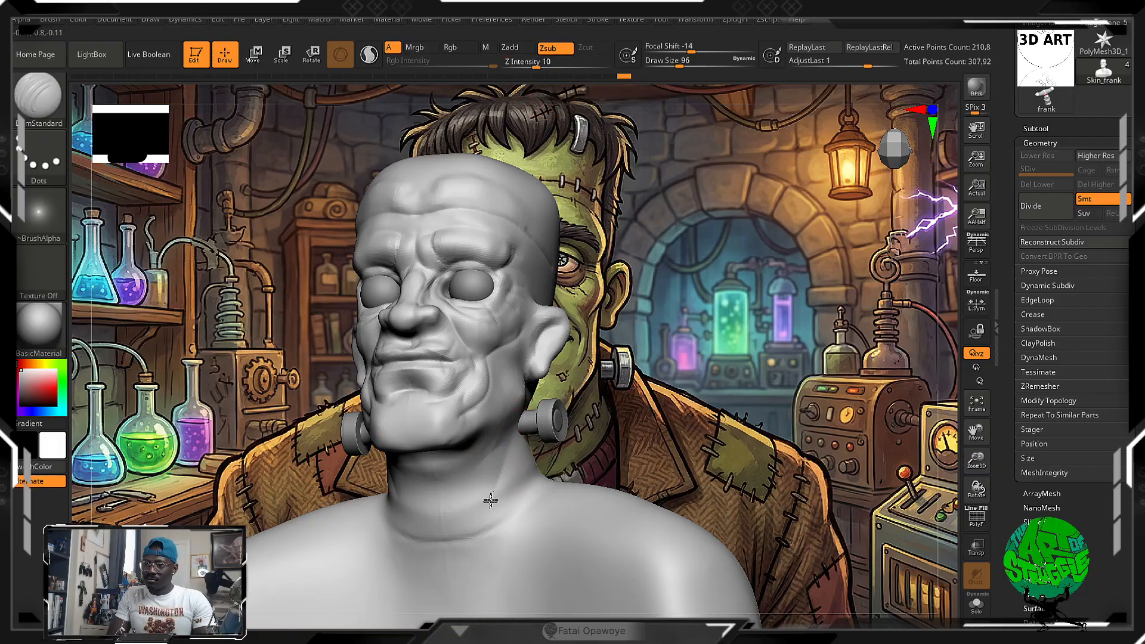
left_click_drag(569, 459, 642, 434, "shift")
left_click_drag(659, 376, 686, 314, "alt")
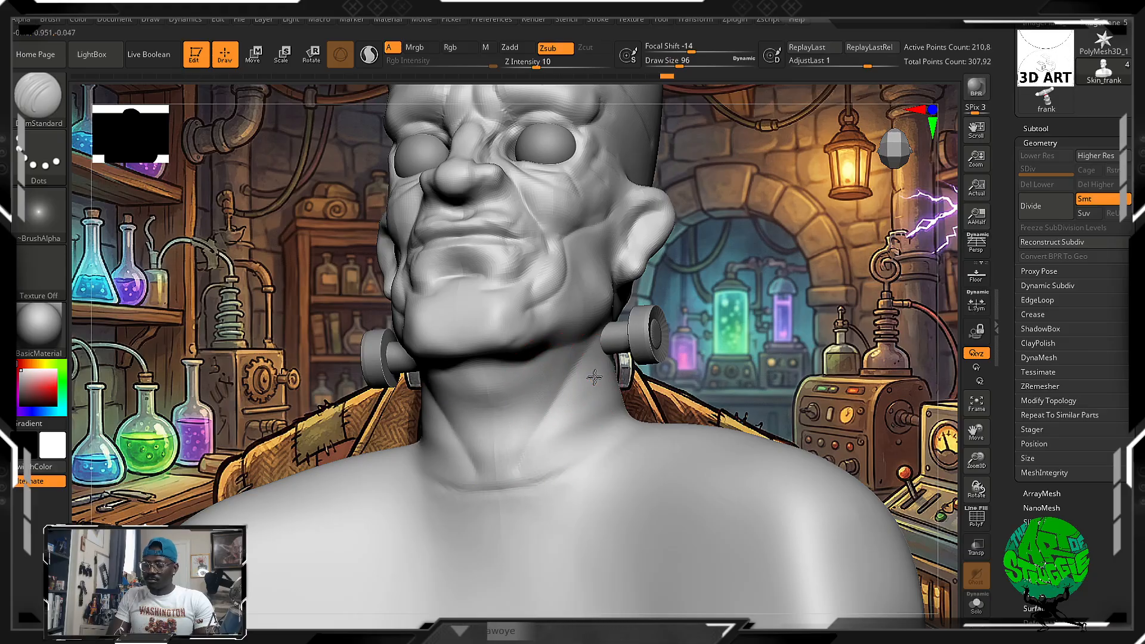
key("shift")
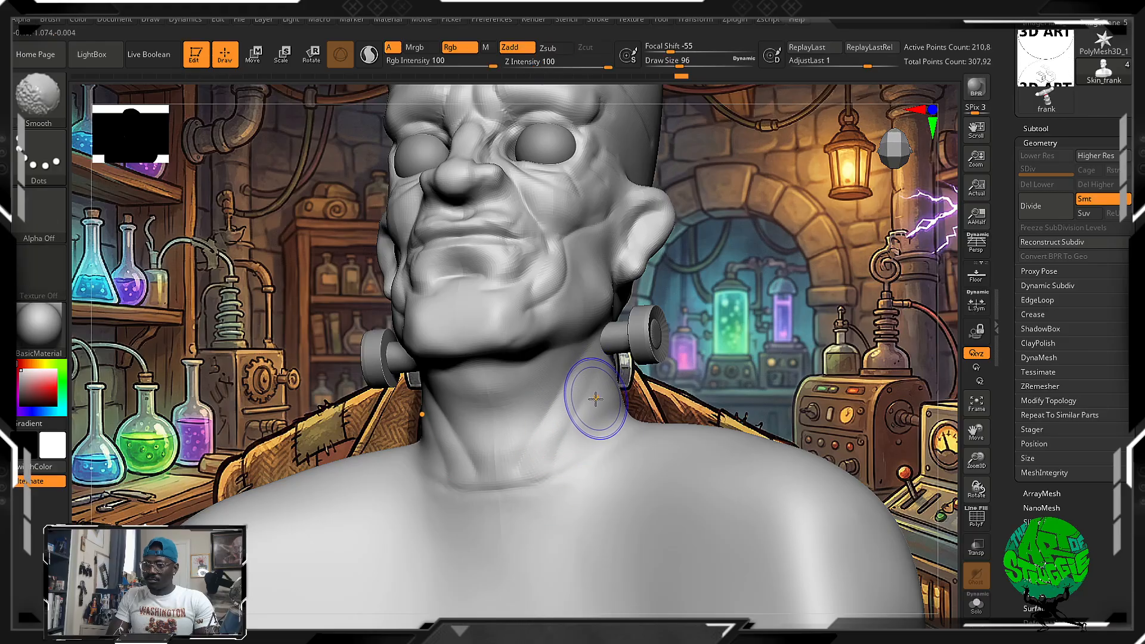
left_click_drag(595, 398, 581, 417, "shift")
Build up the neck muscles and collarbones with ClayBuildup at Z intensity 3 and draw size 60, and smooth the neck strokes
key("b")
key("c")
key("b")
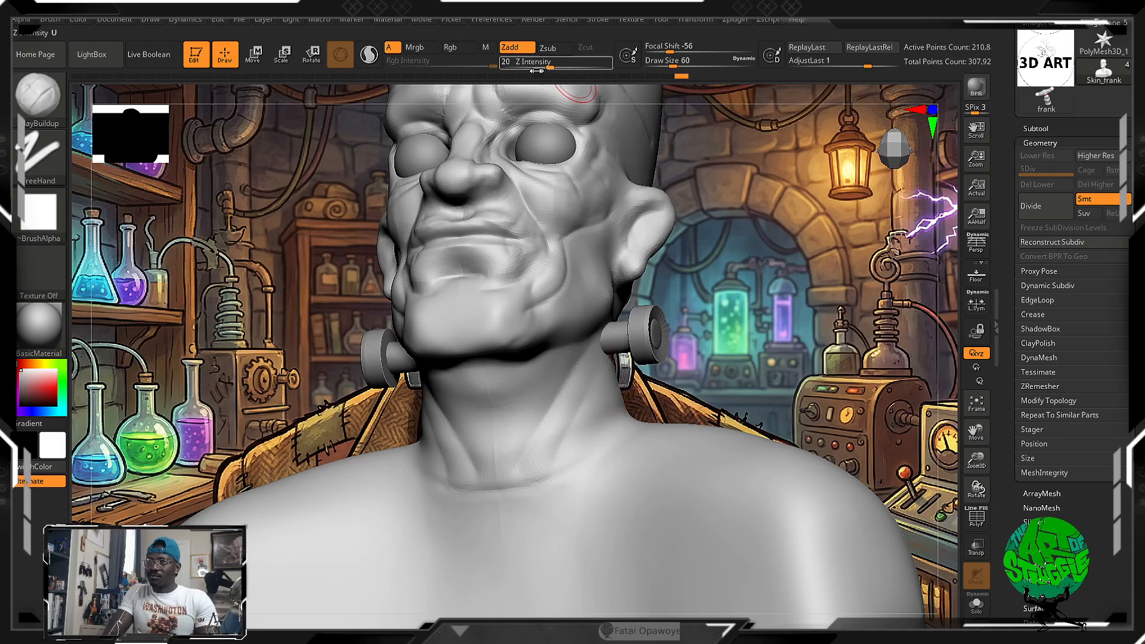
mouse_move(546, 437)
left_mouse_down()
mouse_move(525, 501)
mouse_move(606, 520)
mouse_move(709, 512)
left_mouse_up()
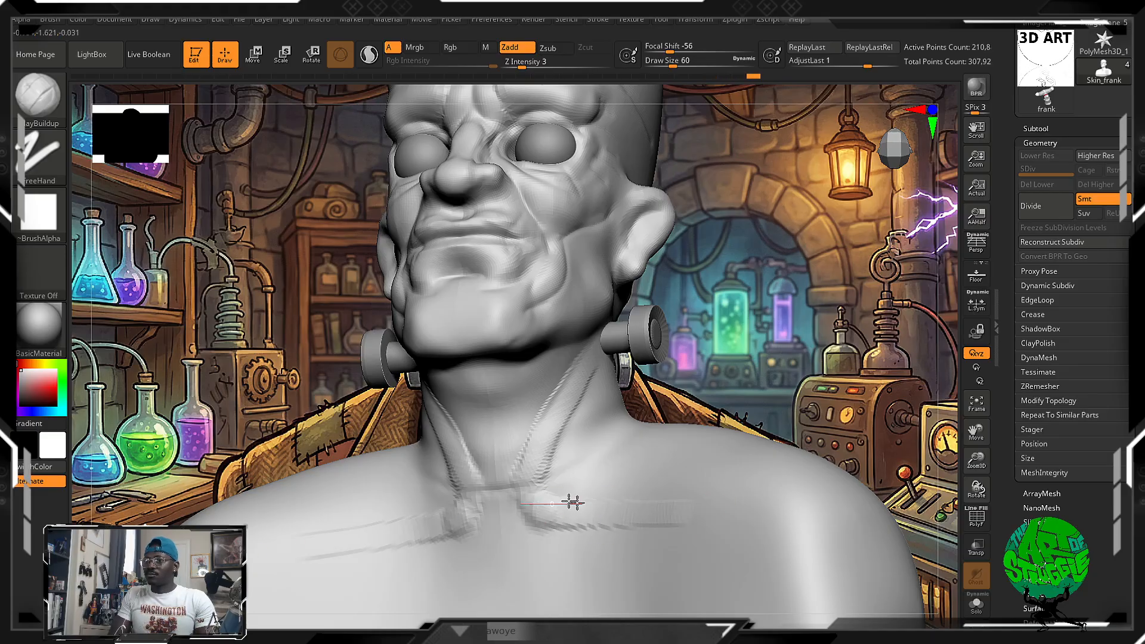
key("shift")
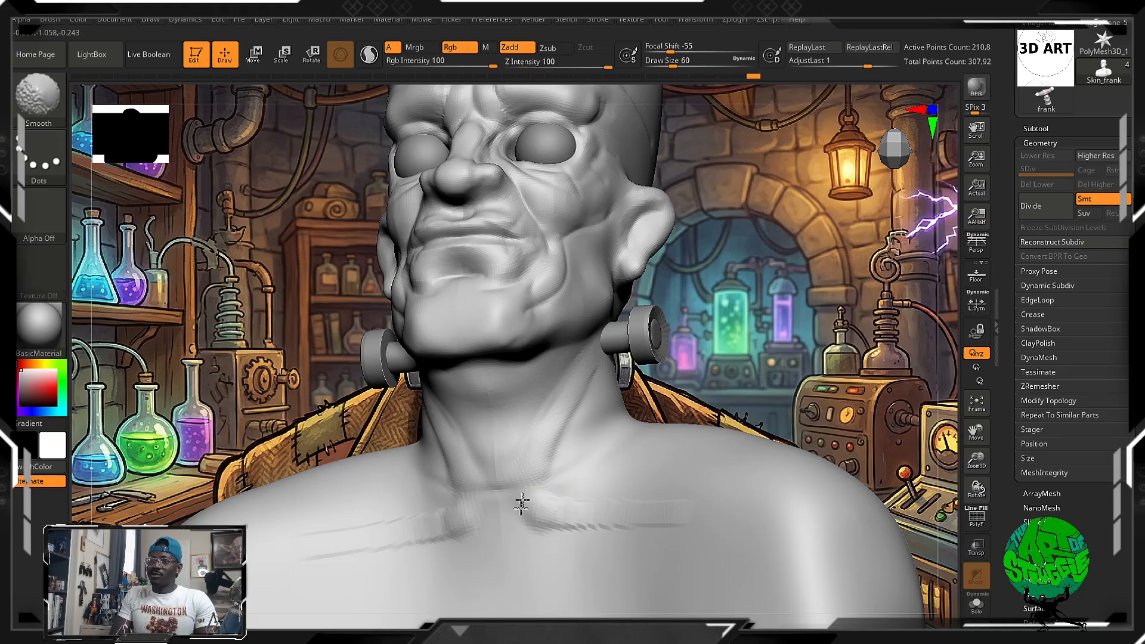
Strengthen the neck tendons and inner collarbone ends with ClayBuildup from a three-quarter view, and soften the collarbones
mouse_move(761, 372)
left_mouse_down()
mouse_move(812, 358)
mouse_move(797, 335)
mouse_move(590, 405)
left_mouse_up()
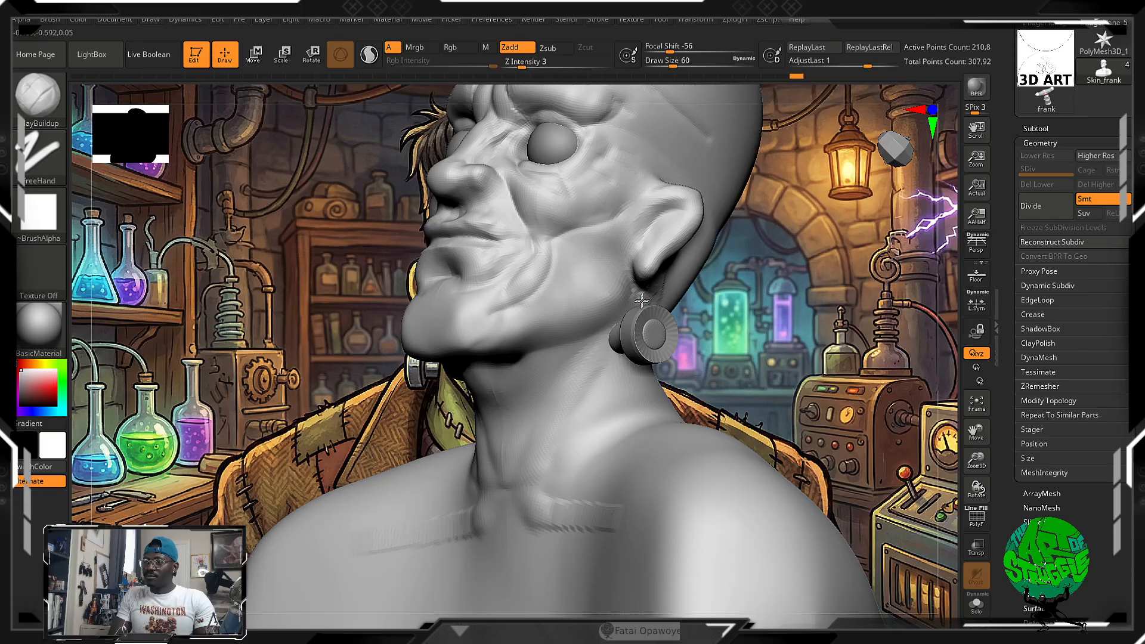
key("shift")
left_click_drag(570, 391, 535, 471)
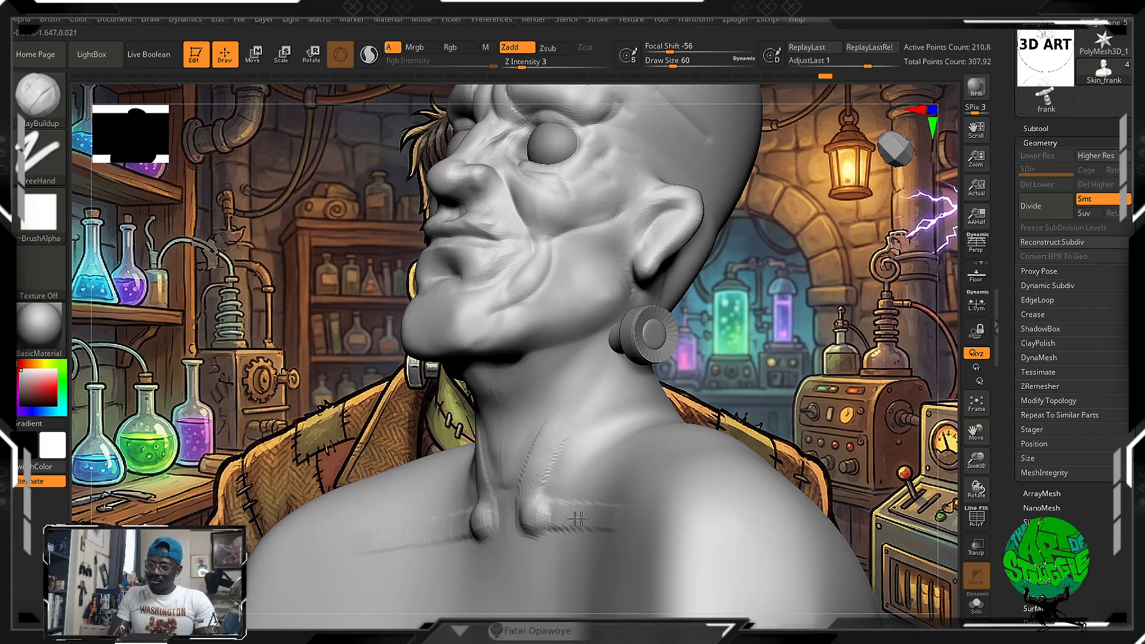
key("shift")
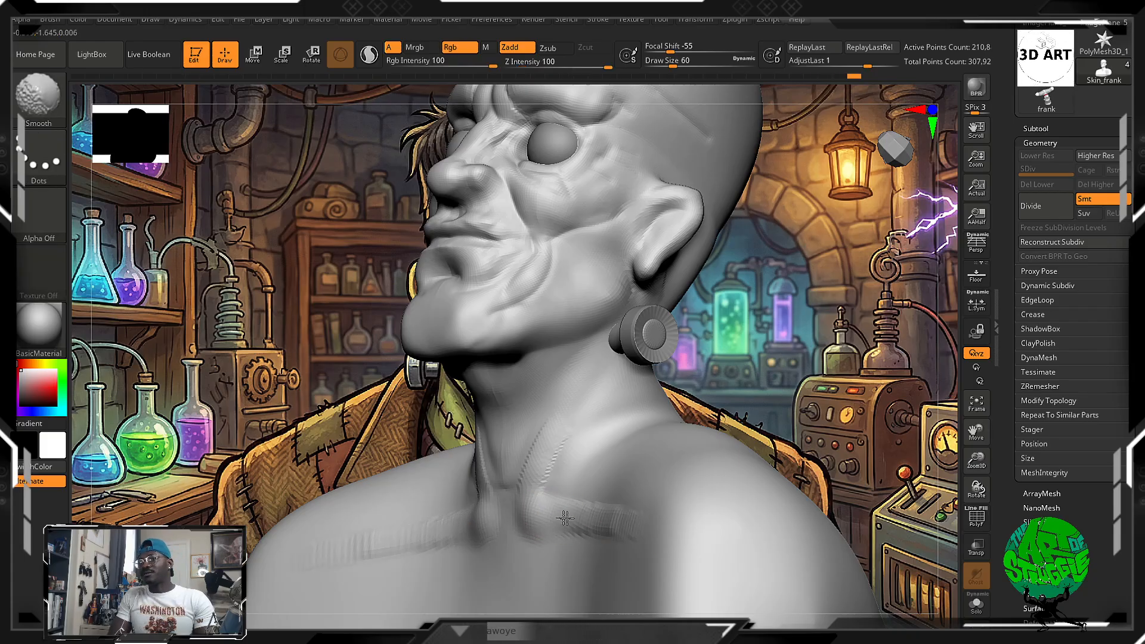
Try to reshape the side of the neck with an enlarged Move brush, and undo the last three changes
mouse_move(770, 412)
left_mouse_down()
mouse_move(895, 406)
mouse_move(818, 381)
mouse_move(656, 406)
mouse_move(707, 413)
mouse_move(686, 404)
mouse_move(705, 398)
mouse_move(691, 371)
mouse_move(725, 373)
mouse_move(684, 377)
mouse_move(659, 364)
mouse_move(585, 407)
left_mouse_up()
key("b")
key("m")
key("v")
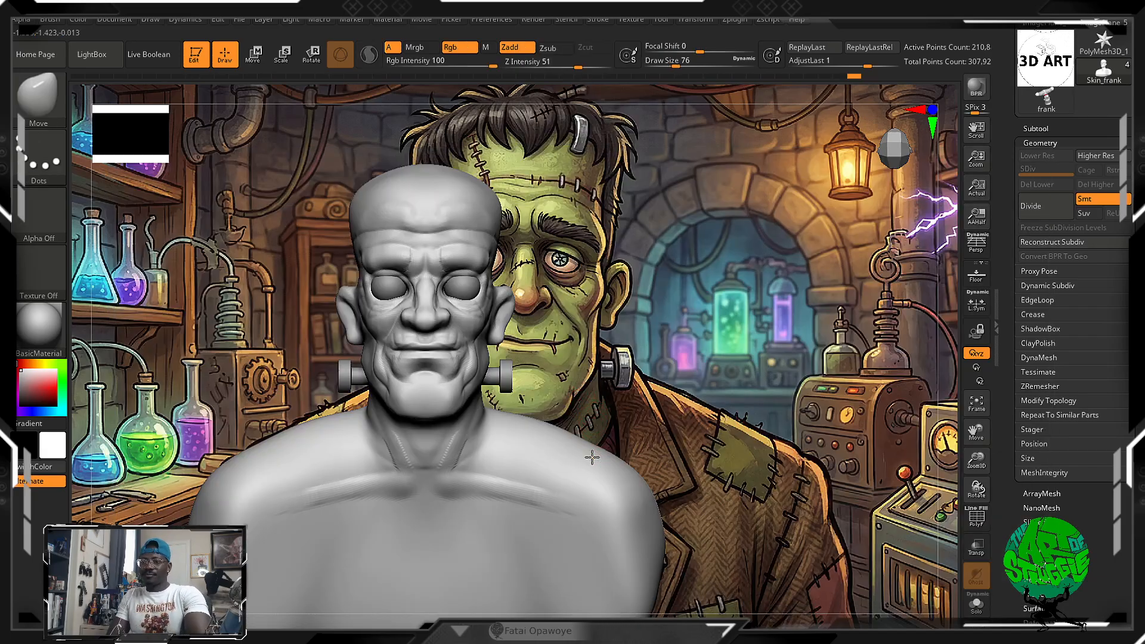
key("bracketright")
key("bracketright")
mouse_move(696, 376)
left_mouse_down()
mouse_move(661, 331)
mouse_move(677, 376)
mouse_move(662, 403)
left_mouse_up()
mouse_move(472, 388)
left_mouse_down("shift")
mouse_move(440, 442)
mouse_move(462, 456)
left_mouse_up("shift")
key("ctrl+z")
key("ctrl+z")
key("ctrl+z")
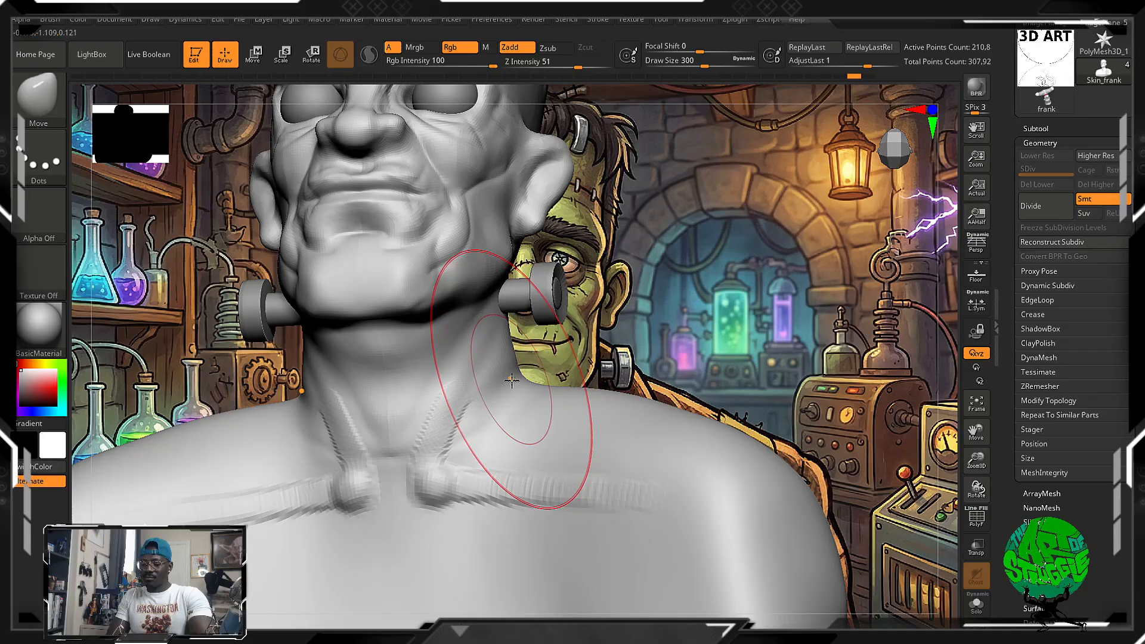
Smooth the neck muscles and collarbones with the Smooth brush at Z intensity 30 and draw size 116
key("[")
key("[")
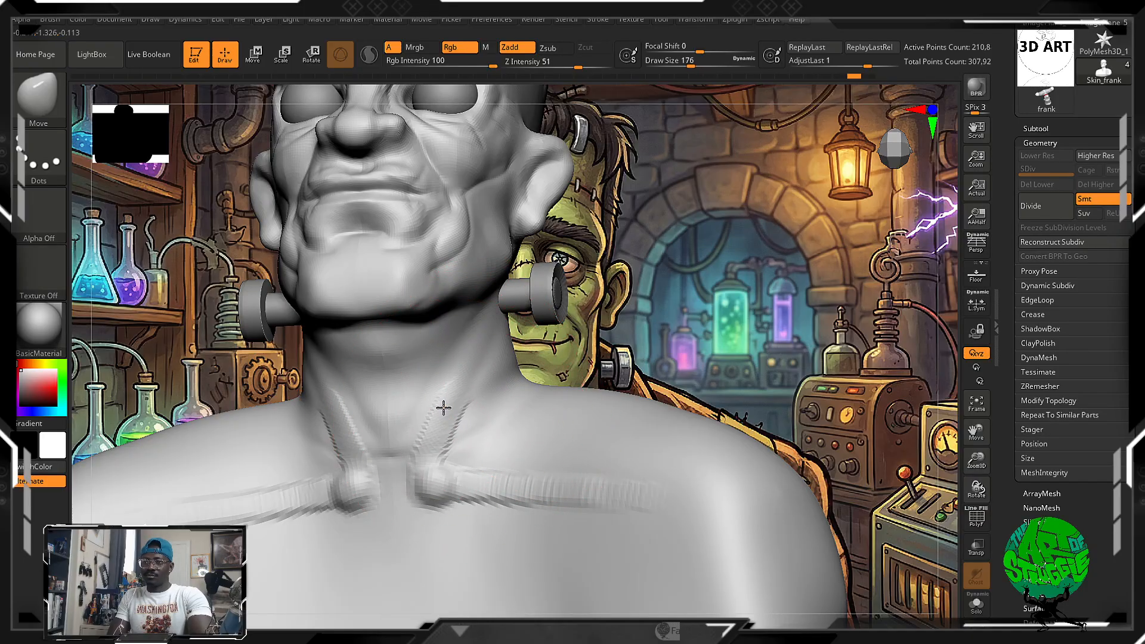
key("shift")
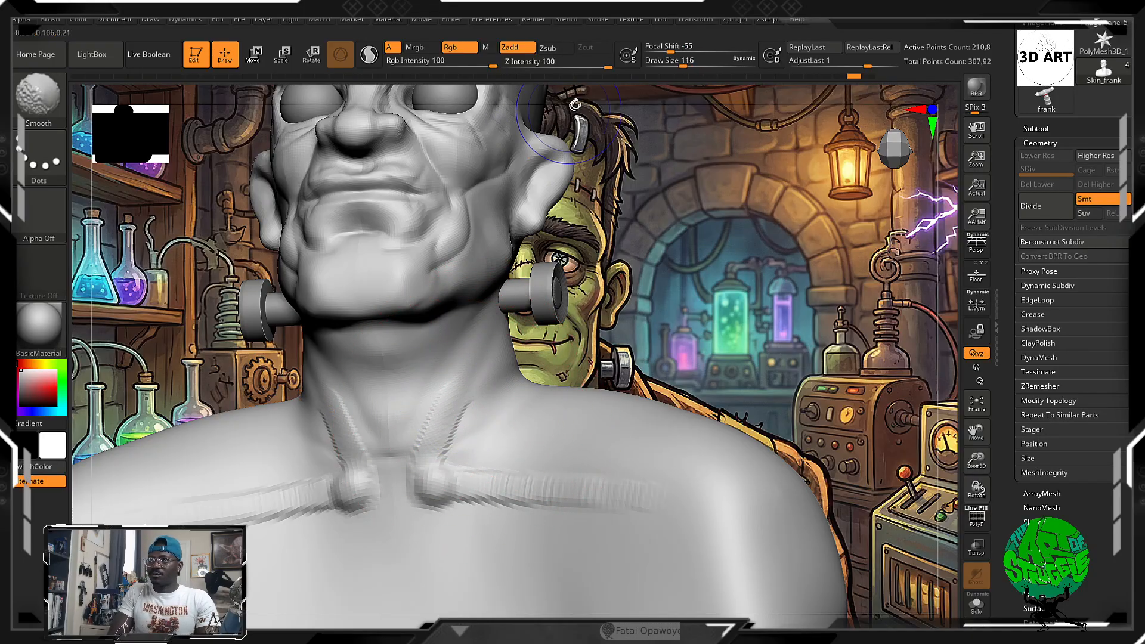
left_click_drag(559, 70, 561, 70)
left_click_drag(440, 422, 428, 470, "shift")
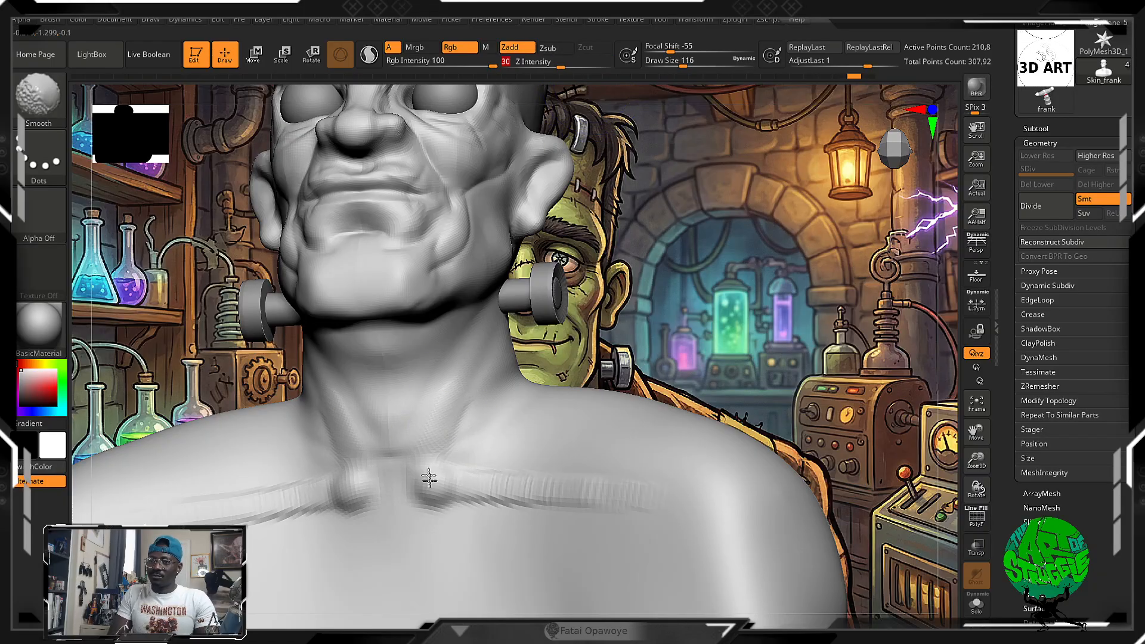
left_click_drag(798, 366, 774, 301, "alt")
mouse_move(794, 352)
left_mouse_down()
mouse_move(650, 376)
mouse_move(722, 349)
mouse_move(548, 440)
left_mouse_up()
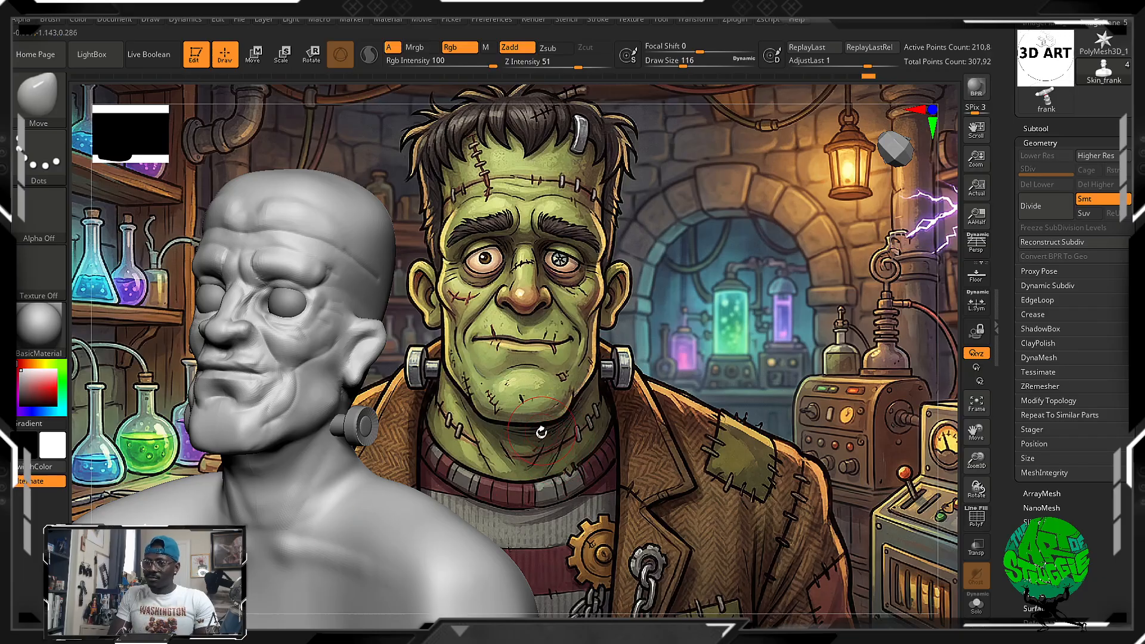
Examine the bust from the front beside the reference illustration's neck, collar and jacket
right_click_drag(587, 448, 805, 340)
left_click_drag(716, 338, 783, 347, "alt")
mouse_move(782, 346)
right_mouse_down("alt")
mouse_move(662, 406)
mouse_move(527, 503)
mouse_move(604, 464)
right_mouse_up("alt")
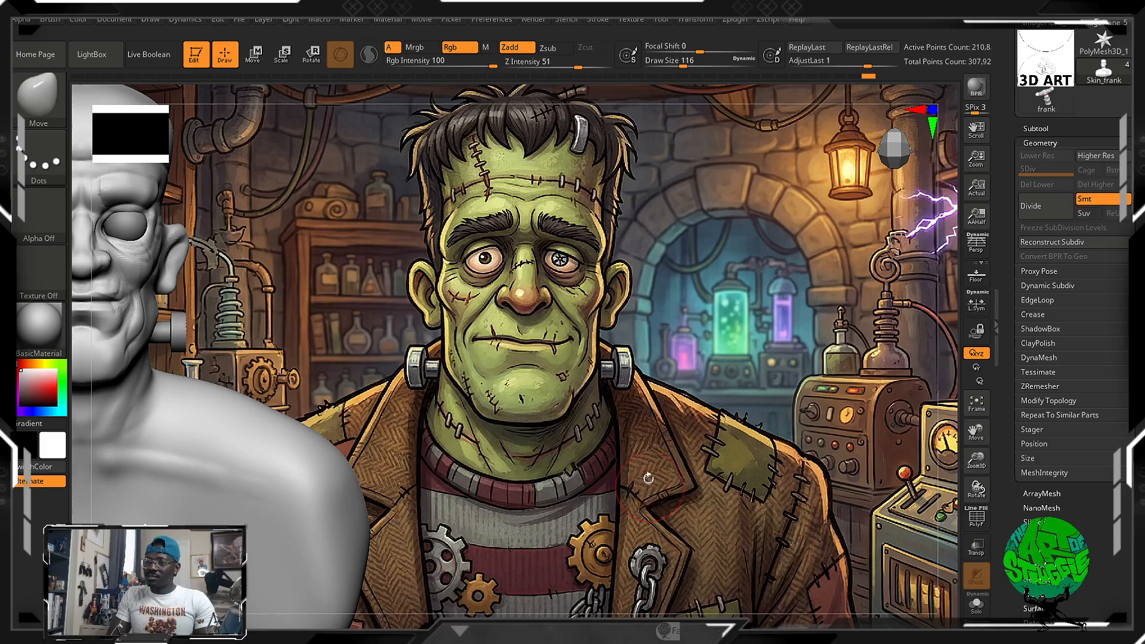
Try to build up a collar around the base of the neck with ClayBuildup at draw size 80, smooth it, and undo it
right_click_drag(723, 325, 846, 332, "alt")
mouse_move(656, 330)
right_mouse_down("alt")
mouse_move(732, 307)
mouse_move(729, 337)
mouse_move(756, 377)
right_mouse_up("alt")
left_click_drag(751, 349, 715, 385, "alt")
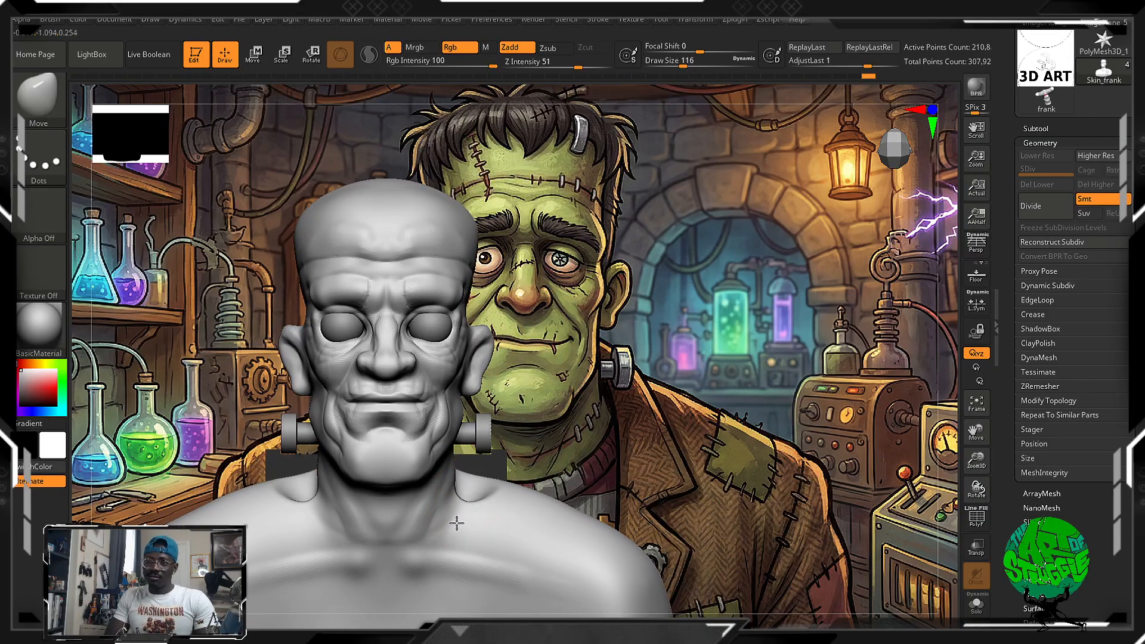
key("b")
key("c")
key("b")
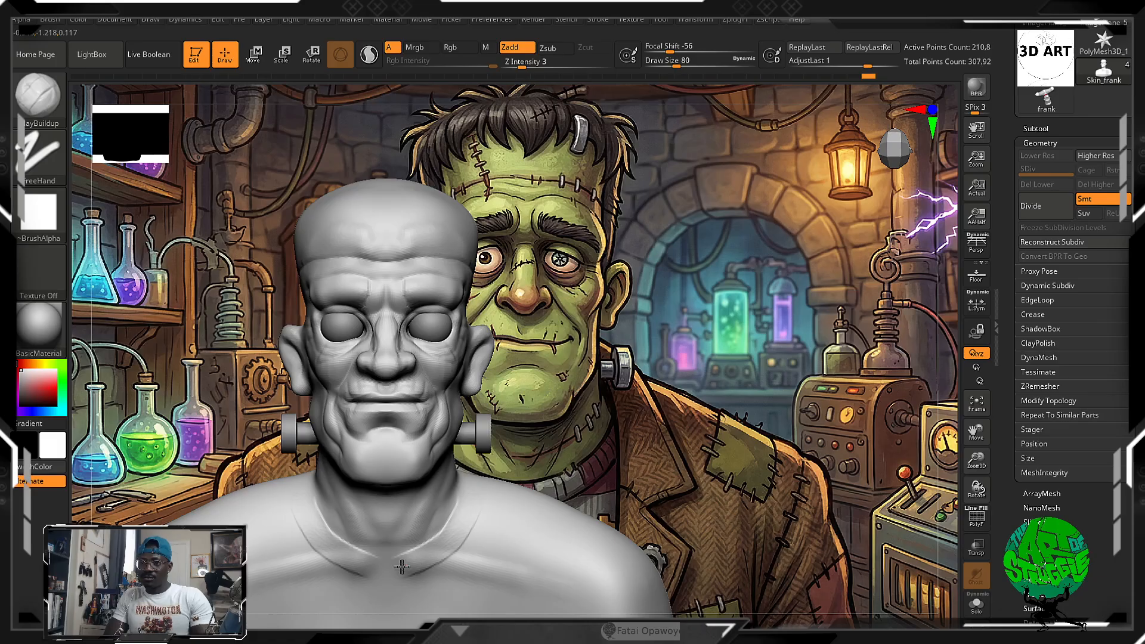
left_click_drag(464, 513, 384, 576)
key("shift")
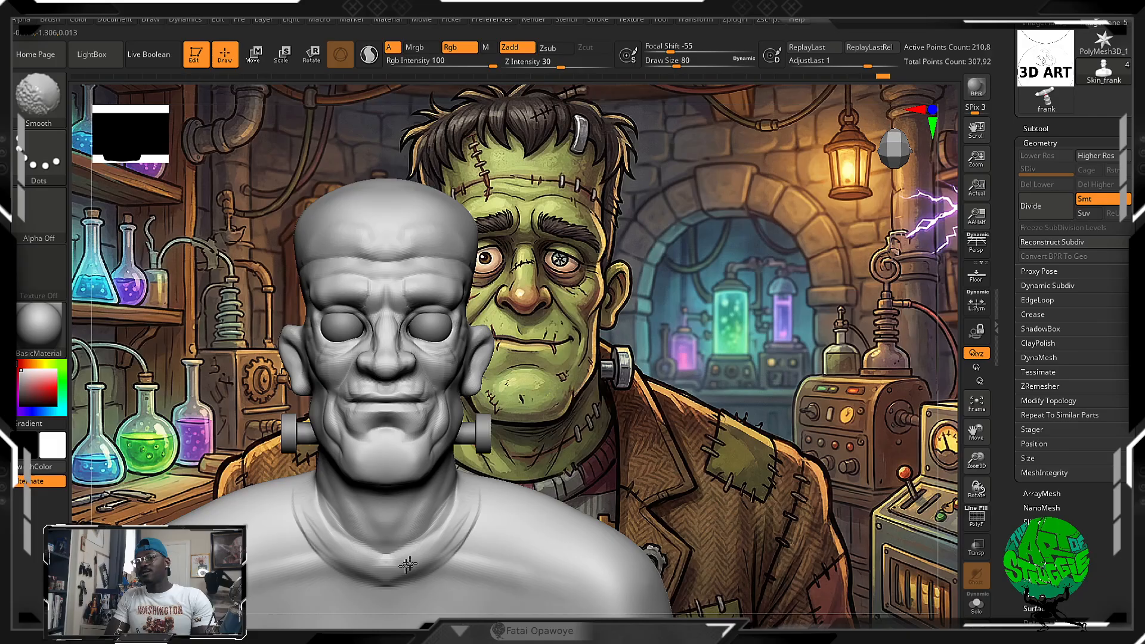
key("ctrl+z")
key("ctrl+z")
key("ctrl+z")
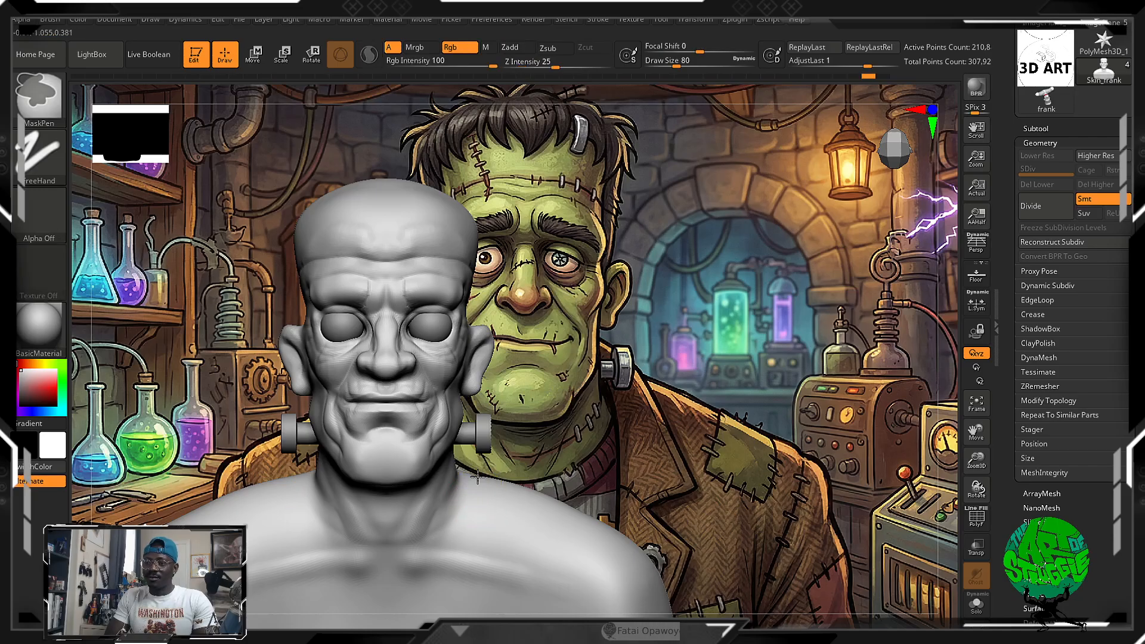
Mask a V-shaped neckline band around the base of the neck with MaskPen at draw size 80
mouse_move(504, 525)
left_mouse_down("ctrl")
mouse_move(411, 591)
mouse_move(472, 549)
mouse_move(490, 487)
left_mouse_up("ctrl")
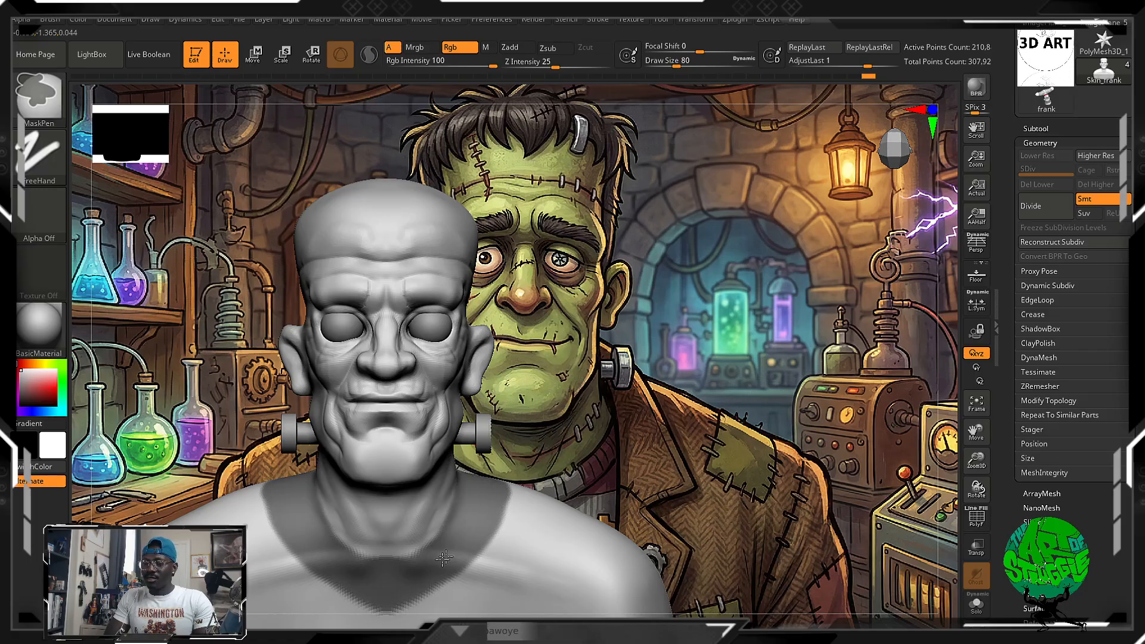
mouse_move(576, 449)
left_mouse_down("alt")
mouse_move(673, 371)
mouse_move(685, 431)
left_mouse_up("alt")
key("ctrl")
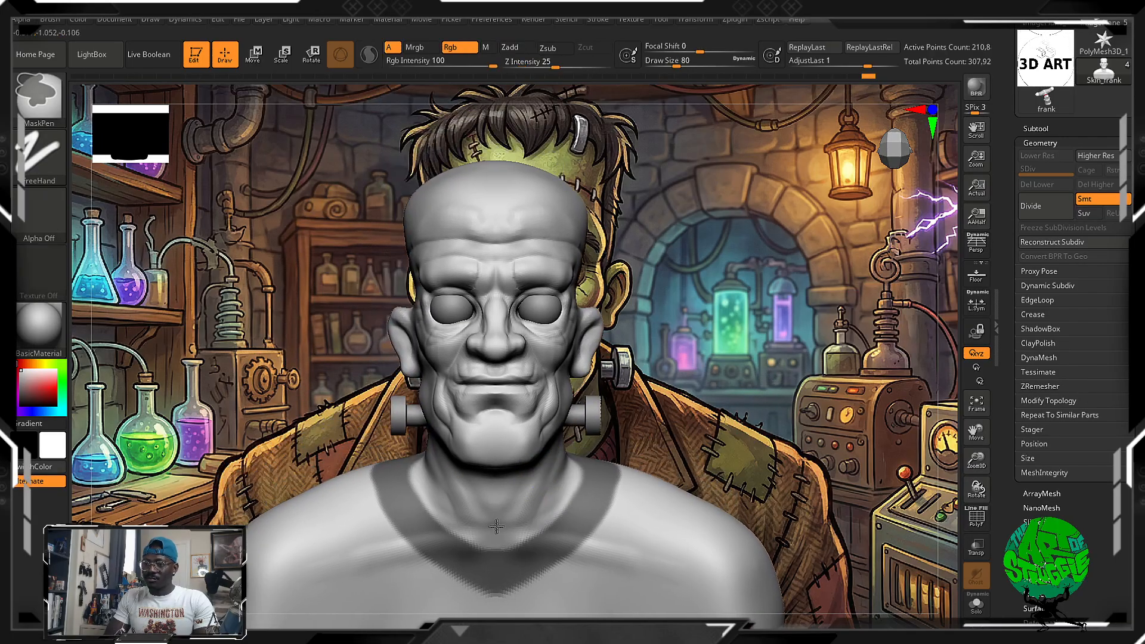
mouse_move(632, 486)
left_mouse_down("ctrl")
mouse_move(597, 540)
mouse_move(522, 583)
left_mouse_up("ctrl")
mouse_move(685, 436)
left_mouse_down("alt")
mouse_move(507, 496)
mouse_move(414, 415)
mouse_move(622, 356)
left_mouse_up("alt")
key("ctrl")
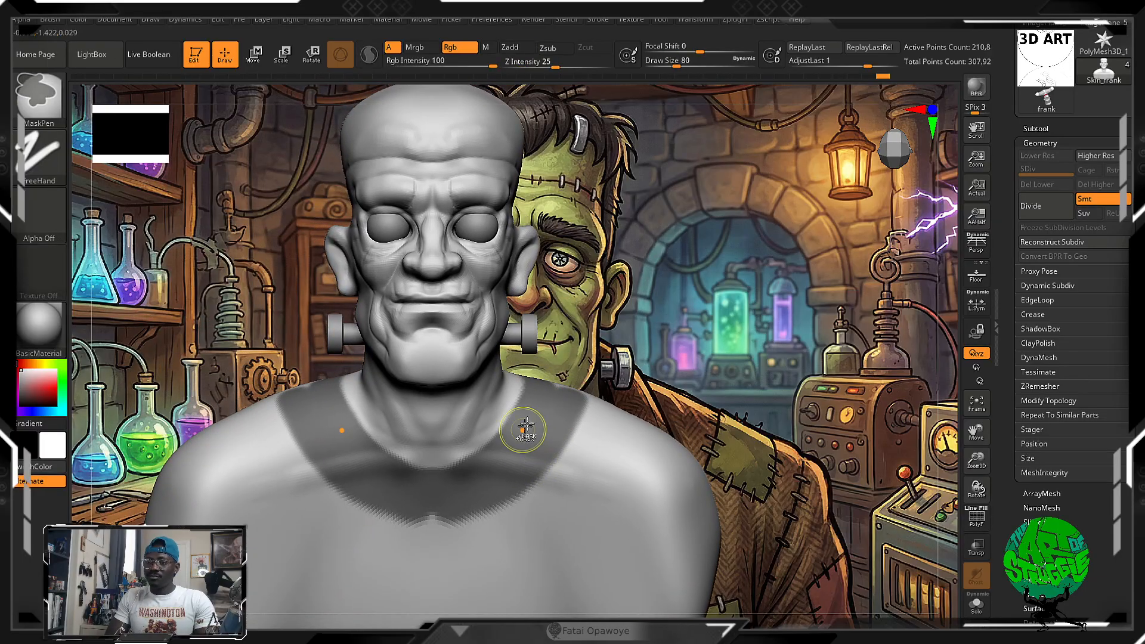
Extend the mask from the neckline down over the whole chest and out to the upper arms
mouse_move(505, 496)
left_mouse_down("ctrl")
mouse_move(466, 537)
mouse_move(442, 593)
mouse_move(503, 583)
mouse_move(476, 577)
mouse_move(529, 535)
left_mouse_up("ctrl")
right_click_drag(533, 531, 563, 474, "alt")
mouse_move(482, 548)
left_mouse_down("ctrl")
mouse_move(461, 551)
mouse_move(507, 590)
mouse_move(549, 585)
mouse_move(484, 545)
left_mouse_up("ctrl")
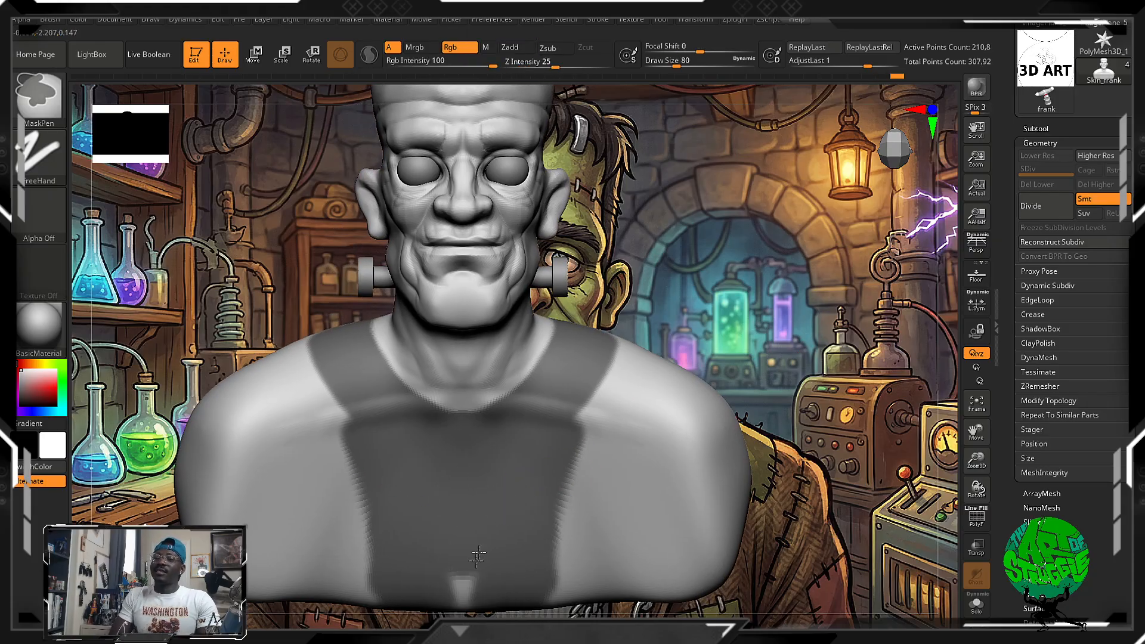
mouse_move(538, 518)
left_mouse_down("ctrl")
mouse_move(584, 441)
mouse_move(597, 525)
mouse_move(627, 567)
mouse_move(569, 488)
mouse_move(650, 418)
mouse_move(569, 537)
left_mouse_up("ctrl")
mouse_move(620, 368)
left_mouse_down("ctrl")
mouse_move(657, 454)
mouse_move(620, 567)
mouse_move(662, 597)
mouse_move(578, 569)
left_mouse_up("ctrl")
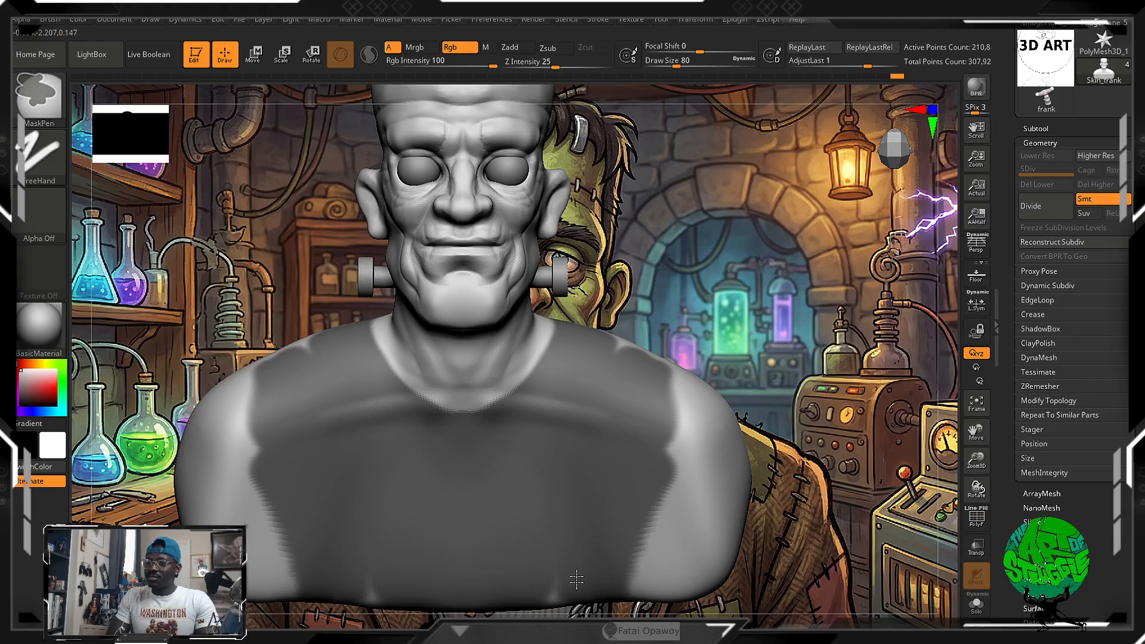
mouse_move(604, 338)
left_mouse_down("ctrl")
mouse_move(668, 381)
mouse_move(683, 418)
mouse_move(686, 388)
mouse_move(652, 455)
mouse_move(634, 557)
mouse_move(648, 599)
left_mouse_up("ctrl")
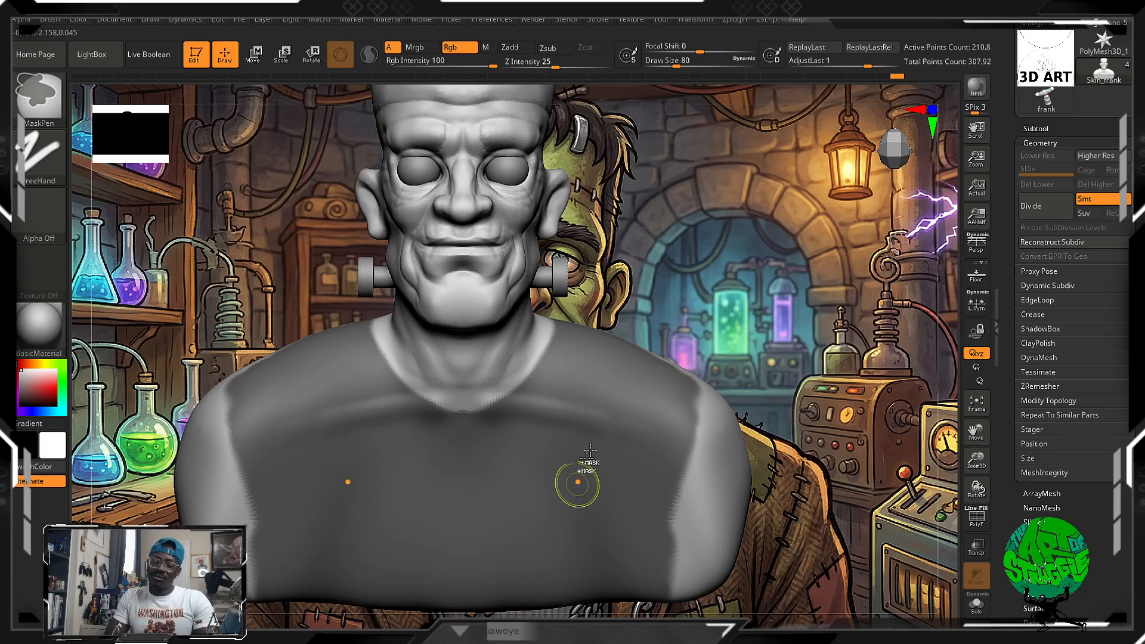
Continue the masked neckline over the shoulders and around the back of the neck
left_click_drag(711, 398, 524, 374)
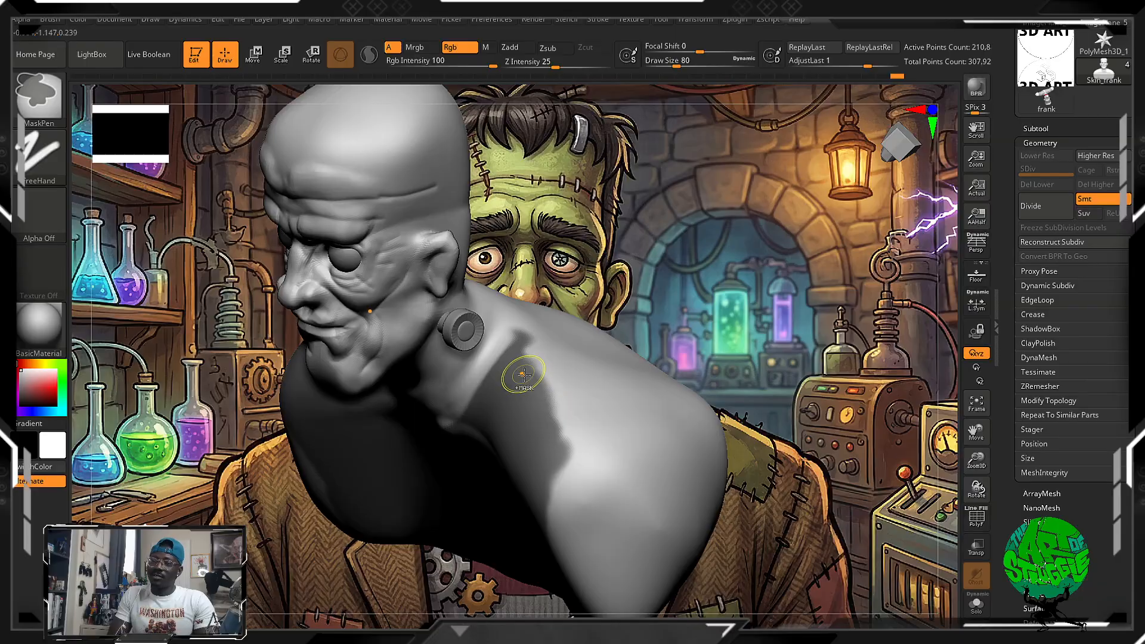
left_click_drag(536, 322, 564, 429, "ctrl")
mouse_move(740, 357)
left_mouse_down()
mouse_move(553, 235)
mouse_move(571, 228)
left_mouse_up()
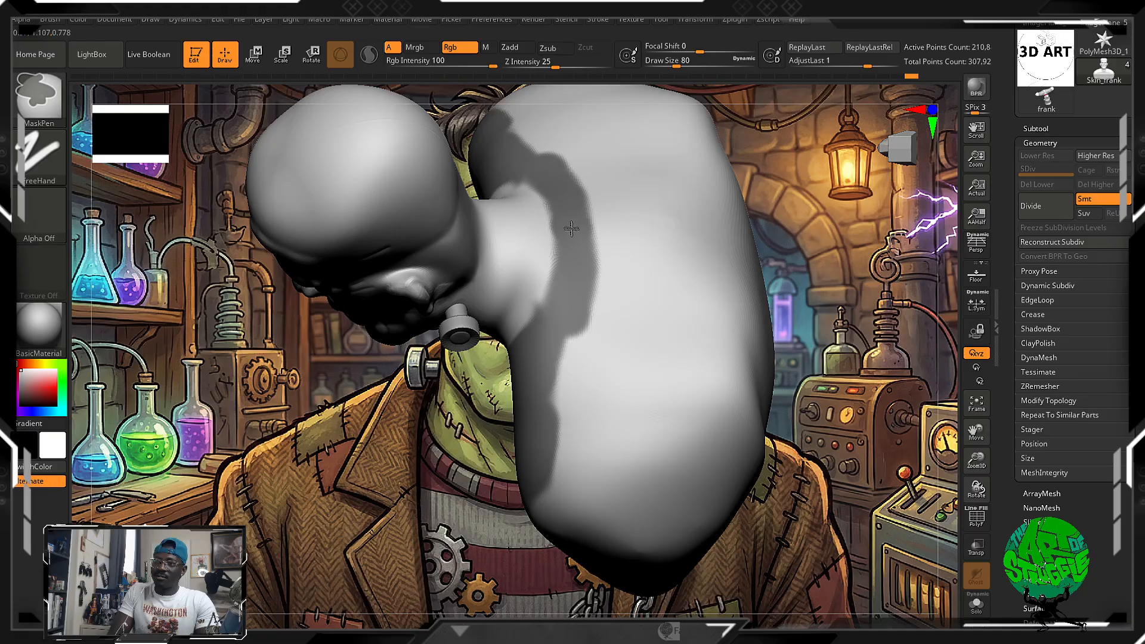
mouse_move(546, 162)
left_mouse_down("ctrl")
mouse_move(516, 121)
mouse_move(588, 197)
mouse_move(585, 356)
mouse_move(543, 458)
mouse_move(595, 279)
left_mouse_up("ctrl")
Fill the upper back with the mask, redoing the first stroke and closing the gaps toward the shoulders
left_click_drag(545, 100, 638, 400, "ctrl")
key("ctrl+z")
mouse_move(608, 179)
left_mouse_down("ctrl")
mouse_move(636, 298)
mouse_move(618, 317)
left_mouse_up("ctrl")
mouse_move(599, 408)
left_mouse_down("ctrl")
mouse_move(587, 444)
mouse_move(630, 179)
mouse_move(588, 456)
left_mouse_up("ctrl")
mouse_move(607, 172)
left_mouse_down("ctrl")
mouse_move(695, 307)
mouse_move(686, 349)
mouse_move(716, 367)
mouse_move(632, 291)
left_mouse_up("ctrl")
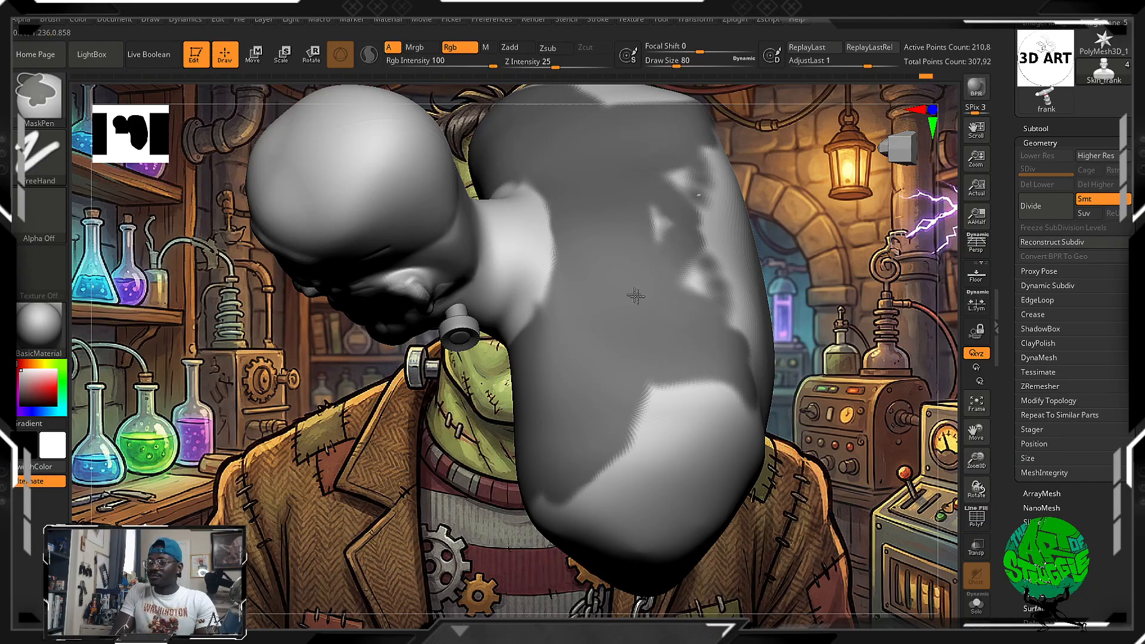
mouse_move(705, 314)
left_mouse_down("ctrl")
mouse_move(731, 167)
mouse_move(743, 358)
left_mouse_up("ctrl")
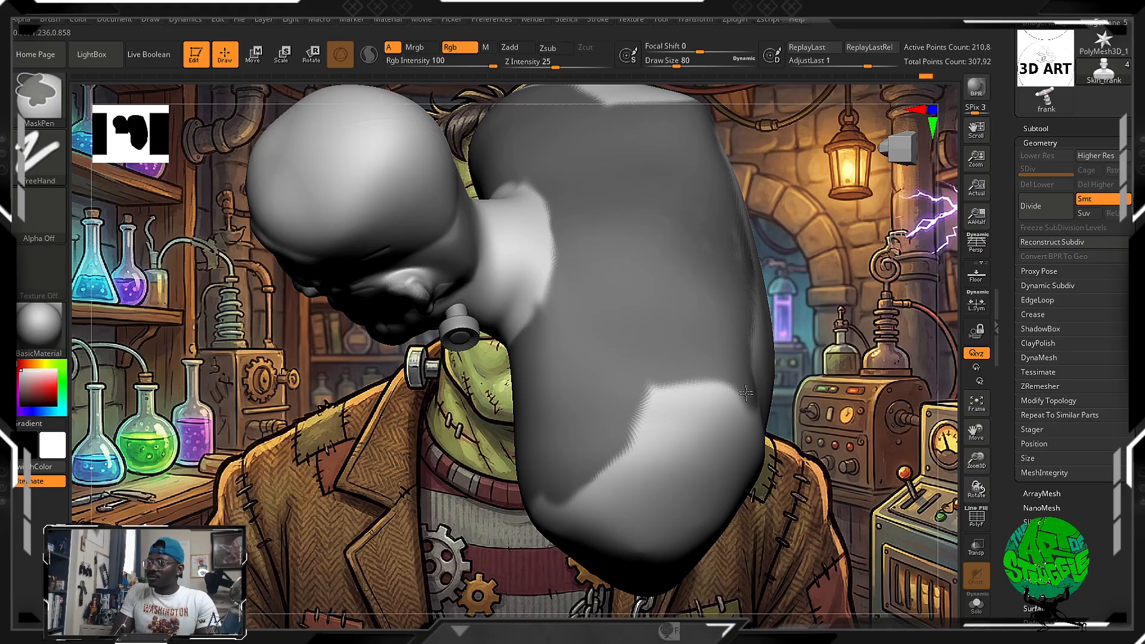
left_click_drag(755, 405, 641, 400, "ctrl")
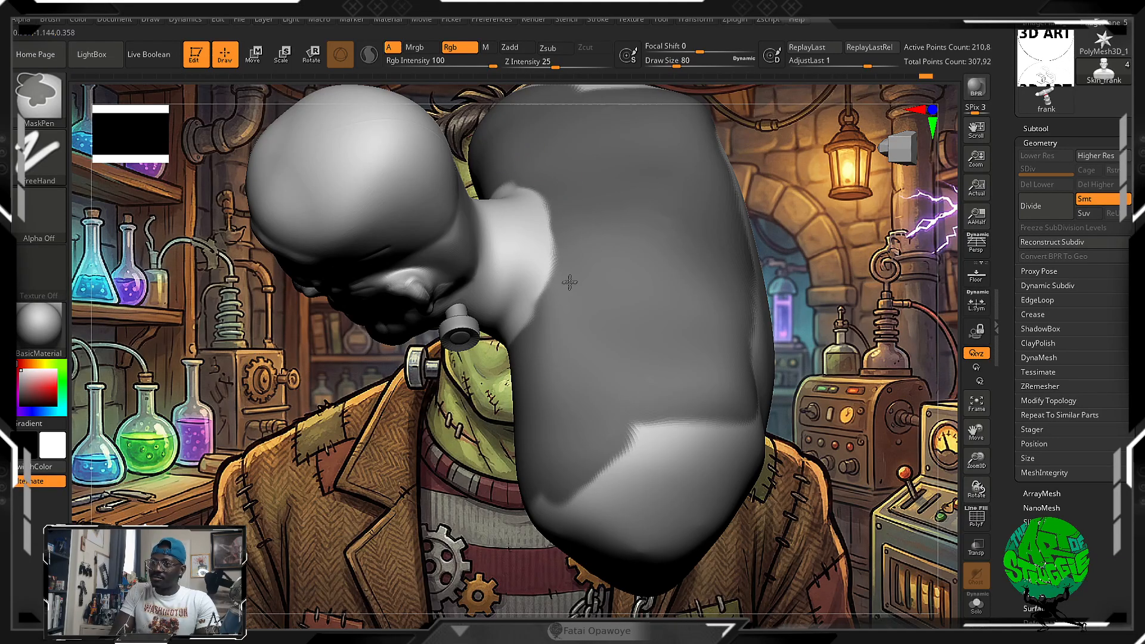
Extend the mask from the front over the unmasked shoulders and upper arms
left_click_drag(769, 168, 883, 220)
key("ctrl")
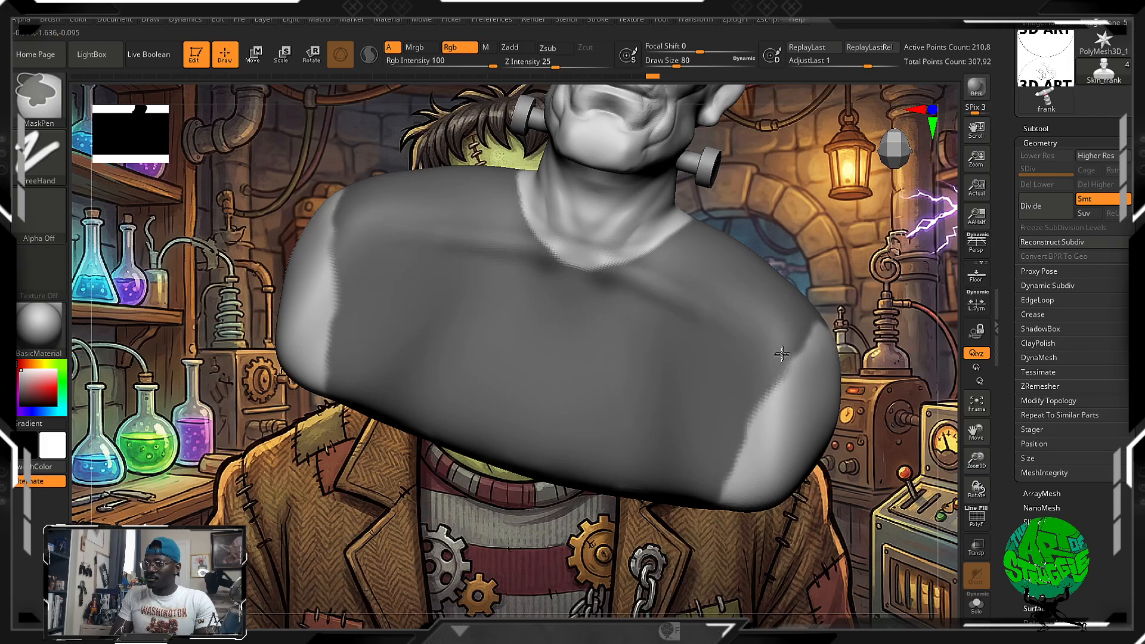
left_click_drag(805, 336, 762, 373, "ctrl")
key("ctrl+z")
left_click_drag(875, 269, 859, 283, "shift")
left_click_drag(835, 240, 735, 565, "ctrl")
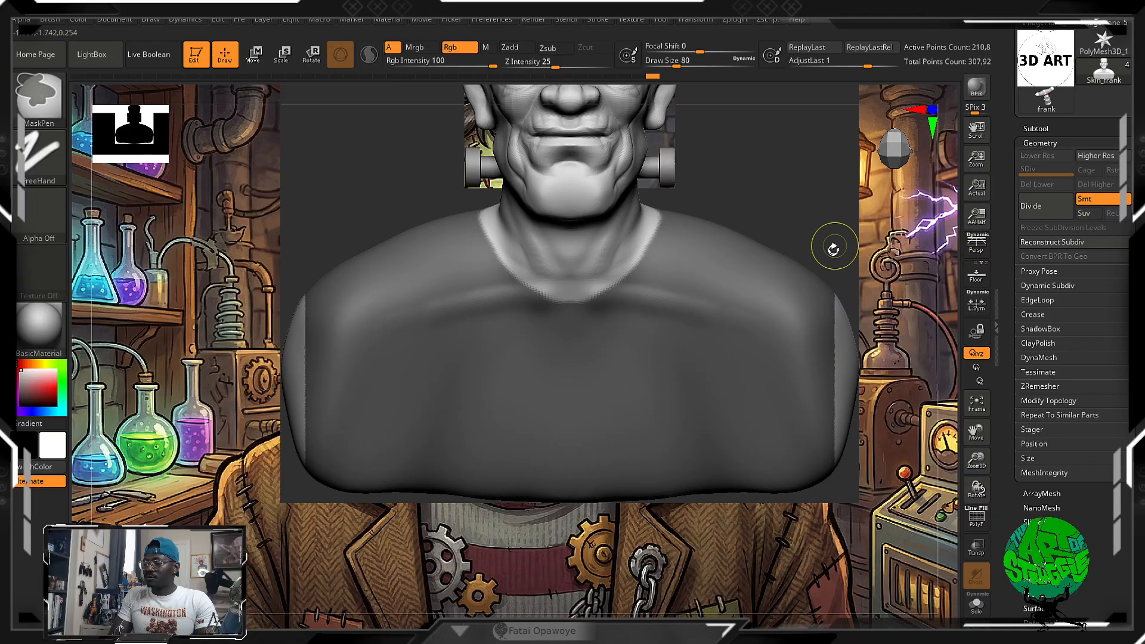
mouse_move(846, 244)
left_mouse_down()
mouse_move(790, 243)
mouse_move(797, 204)
mouse_move(826, 206)
left_mouse_up()
Extend the mask over the torso's sides, lower edge and underside to cover the remaining unmasked areas
left_click_drag(781, 364, 848, 425)
mouse_move(771, 538)
left_mouse_down("ctrl")
mouse_move(420, 524)
mouse_move(338, 484)
left_mouse_up("ctrl")
left_click_drag(670, 562, 317, 457, "ctrl")
left_click_drag(859, 414, 846, 327)
right_click_drag(844, 326, 712, 281)
key("ctrl")
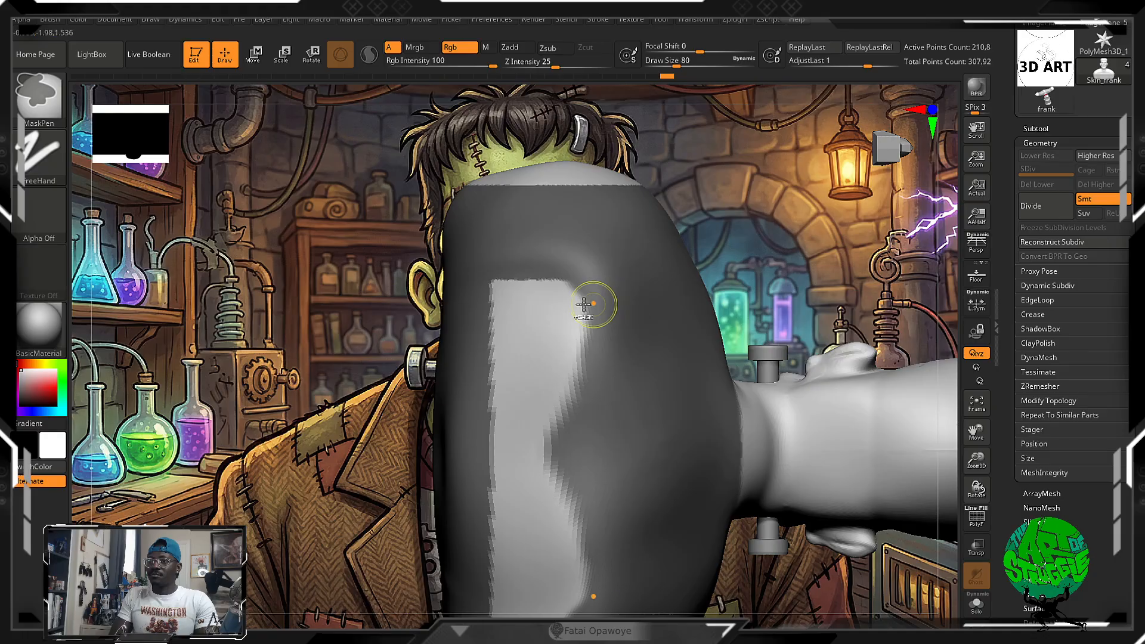
right_click_drag(782, 240, 535, 263)
mouse_move(270, 216)
left_mouse_down("ctrl")
mouse_move(328, 281)
mouse_move(498, 593)
mouse_move(487, 630)
left_mouse_up("ctrl")
mouse_move(883, 364)
right_mouse_down()
mouse_move(760, 380)
mouse_move(781, 387)
mouse_move(771, 411)
right_mouse_up()
key("ctrl")
Clear the mask from the torso and return the bust to a front view
key("ctrl")
right_click_drag(382, 572, 448, 532, "shift")
mouse_move(798, 428)
right_mouse_down()
mouse_move(799, 382)
mouse_move(798, 427)
mouse_move(762, 436)
right_mouse_up()
key("ctrl")
mouse_move(901, 268)
right_mouse_down("alt")
mouse_move(841, 394)
mouse_move(862, 458)
mouse_move(919, 502)
right_mouse_up("alt")
right_click_drag(800, 426, 847, 355, "alt")
left_click_drag(781, 348, 841, 412, "ctrl")
right_click_drag(841, 412, 764, 313)
Build up both pectoral muscles with ClayBuildup at Z intensity 3, and smooth them at draw size 184
key("b")
key("c")
key("b")
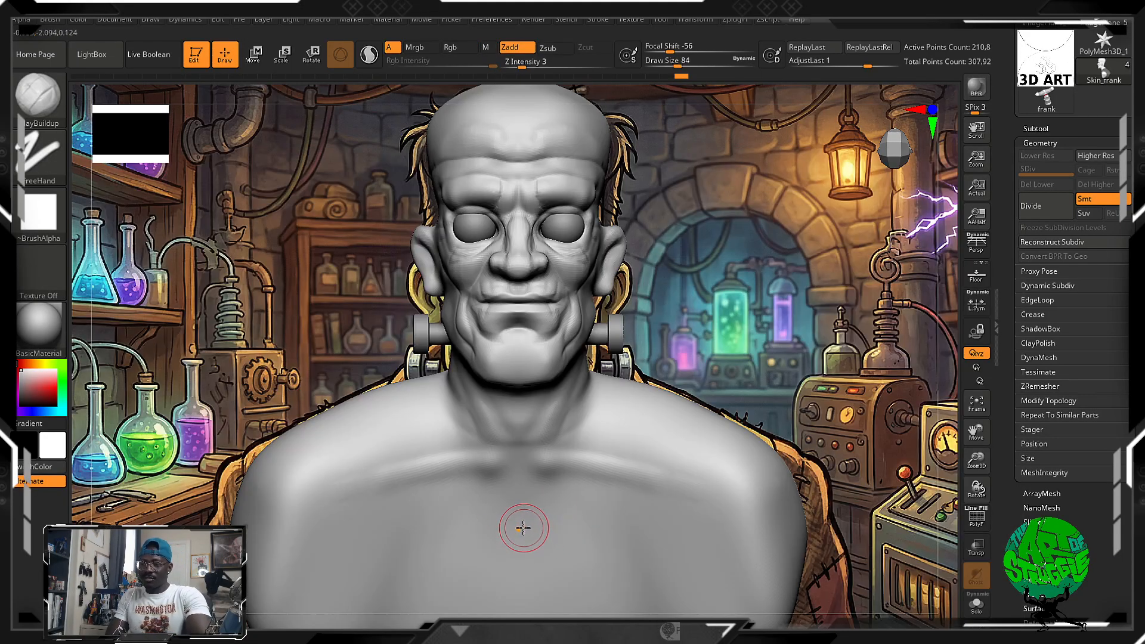
mouse_move(546, 518)
left_mouse_down()
mouse_move(531, 597)
mouse_move(567, 521)
mouse_move(632, 585)
mouse_move(604, 524)
mouse_move(615, 531)
mouse_move(605, 546)
mouse_move(729, 577)
mouse_move(686, 537)
mouse_move(611, 529)
mouse_move(544, 540)
left_mouse_up()
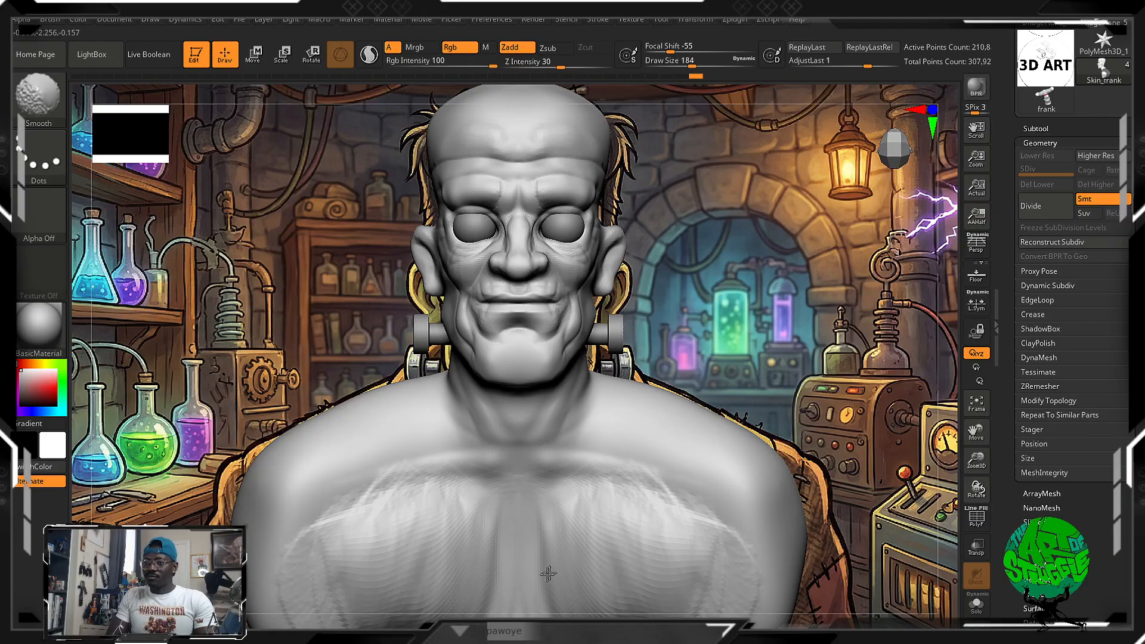
left_click_drag(835, 477, 829, 389, "alt")
mouse_move(549, 453)
left_mouse_down()
mouse_move(537, 519)
mouse_move(554, 446)
mouse_move(549, 481)
mouse_move(596, 427)
mouse_move(659, 453)
mouse_move(647, 537)
mouse_move(619, 560)
mouse_move(698, 518)
left_mouse_up()
mouse_move(573, 483)
left_mouse_down("shift")
mouse_move(611, 473)
mouse_move(655, 486)
left_mouse_up("shift")
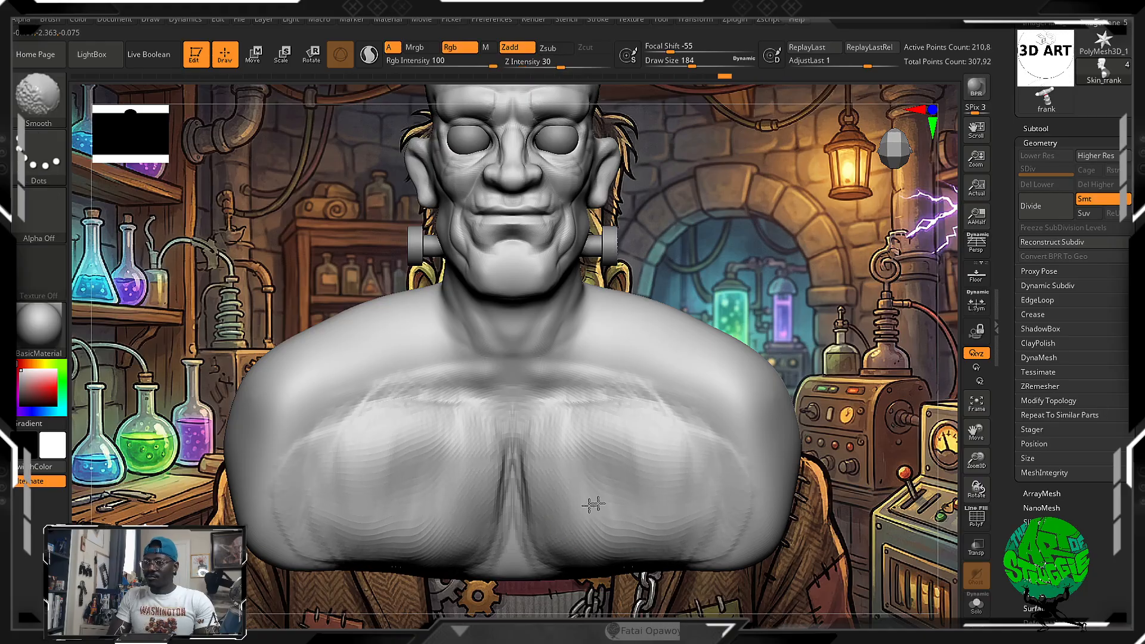
Add muscle strokes fanning across the chest toward the shoulders with ClayBuildup at draw size 128, and smooth them
mouse_move(629, 423)
left_mouse_down("shift")
mouse_move(657, 439)
mouse_move(693, 429)
mouse_move(571, 455)
left_mouse_up("shift")
mouse_move(690, 432)
left_mouse_down()
mouse_move(634, 459)
mouse_move(704, 427)
mouse_move(613, 478)
mouse_move(703, 421)
mouse_move(629, 497)
mouse_move(743, 468)
left_mouse_up()
left_click_drag(639, 537, 746, 486)
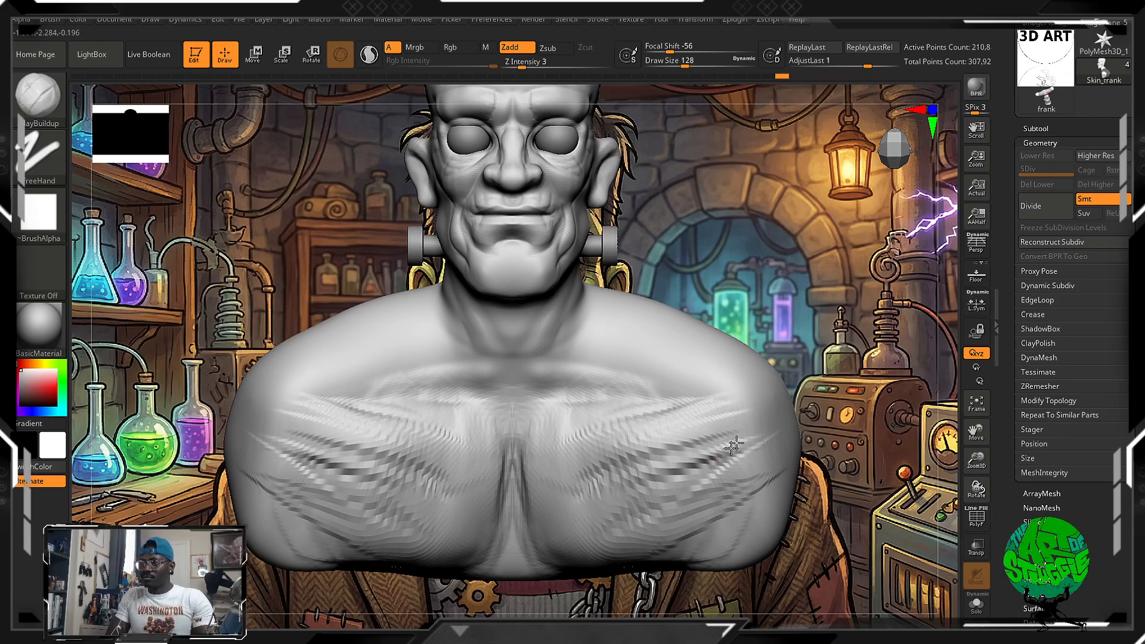
left_click_drag(680, 513, 784, 421)
key("shift")
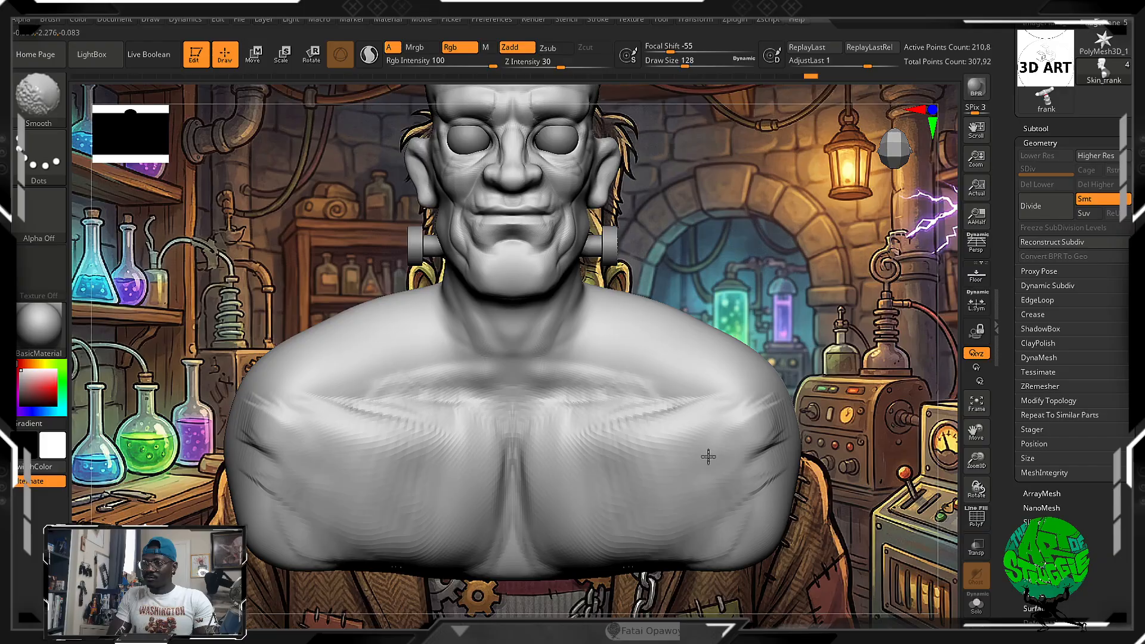
mouse_move(569, 443)
left_mouse_down("shift")
mouse_move(556, 501)
mouse_move(590, 573)
mouse_move(602, 562)
left_mouse_up("shift")
mouse_move(522, 496)
left_mouse_down()
mouse_move(546, 581)
mouse_move(561, 524)
left_mouse_up()
mouse_move(865, 358)
left_mouse_down()
mouse_move(790, 352)
mouse_move(864, 355)
mouse_move(830, 320)
mouse_move(858, 337)
left_mouse_up()
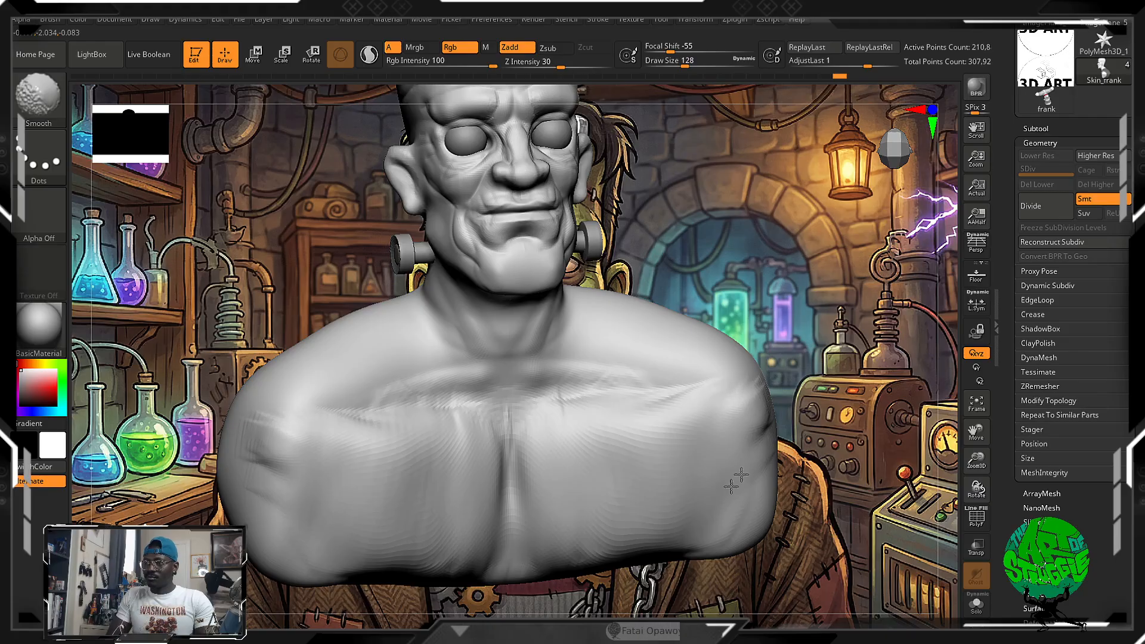
Sculpt the breastbone and finer pectoral striations with ClayBuildup at draw size 64
left_click_drag(510, 476, 509, 507, "shift")
mouse_move(510, 468)
left_mouse_down()
mouse_move(513, 564)
mouse_move(544, 504)
mouse_move(608, 453)
mouse_move(661, 518)
mouse_move(616, 448)
mouse_move(677, 509)
mouse_move(707, 505)
left_mouse_up()
mouse_move(570, 503)
left_mouse_down()
mouse_move(680, 430)
mouse_move(609, 411)
mouse_move(630, 395)
left_mouse_up()
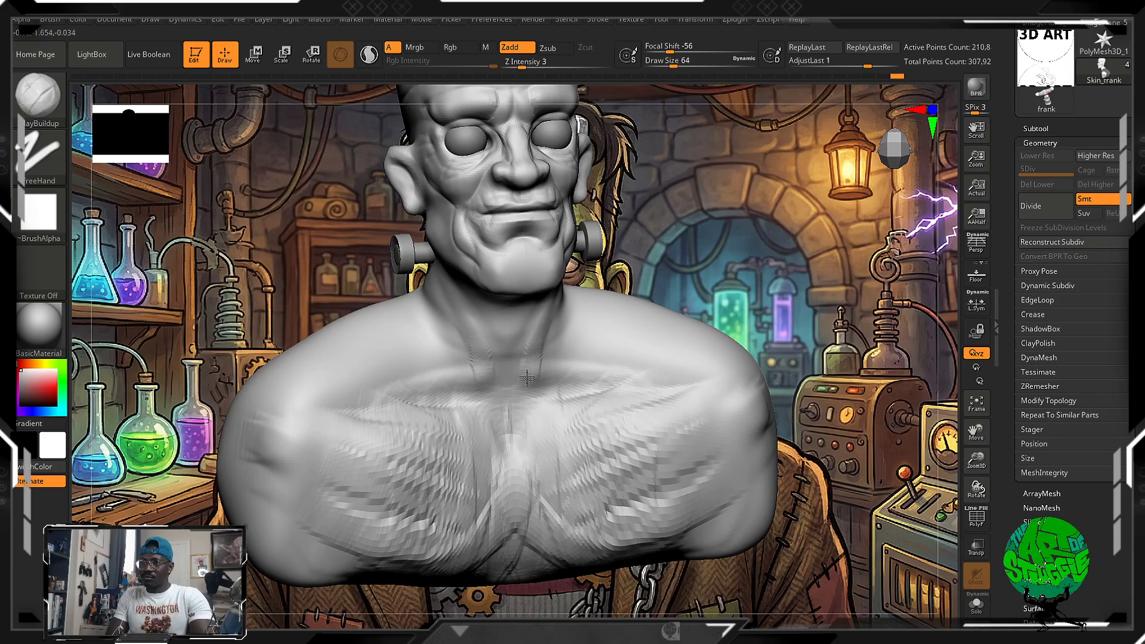
Build up the inner collarbone ends with ClayBuildup, and soften the collarbones and chest with the Smooth brush at draw size 64
mouse_move(577, 379)
left_mouse_down()
mouse_move(622, 380)
mouse_move(557, 392)
mouse_move(539, 379)
mouse_move(528, 389)
mouse_move(542, 383)
mouse_move(567, 408)
mouse_move(716, 376)
mouse_move(612, 384)
left_mouse_up()
key("shift")
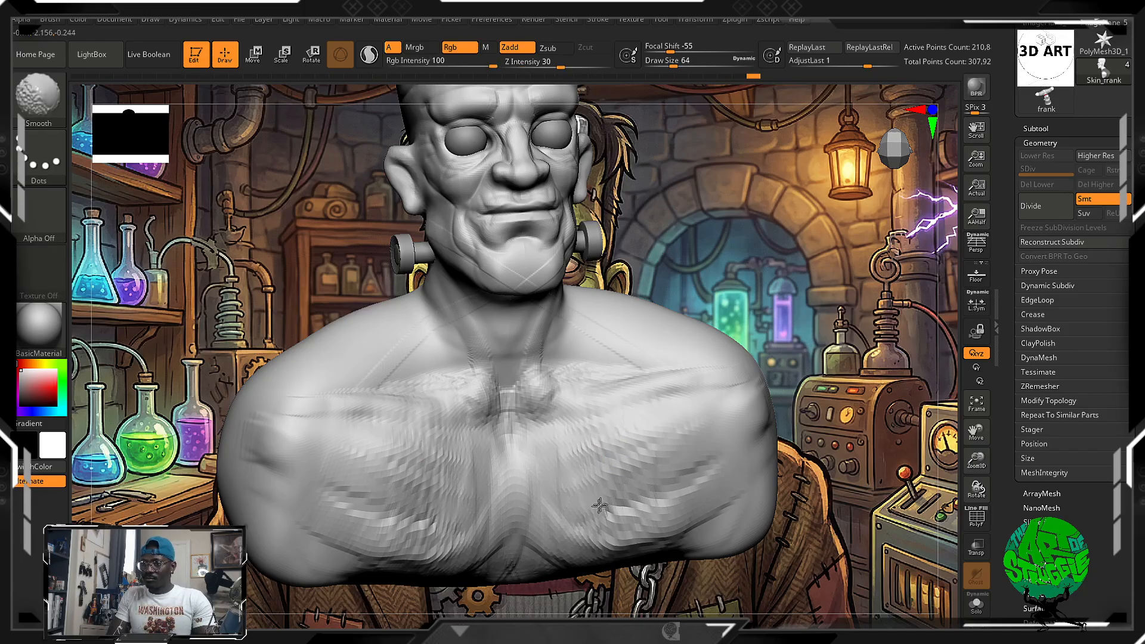
left_click_drag(582, 494, 600, 485, "shift")
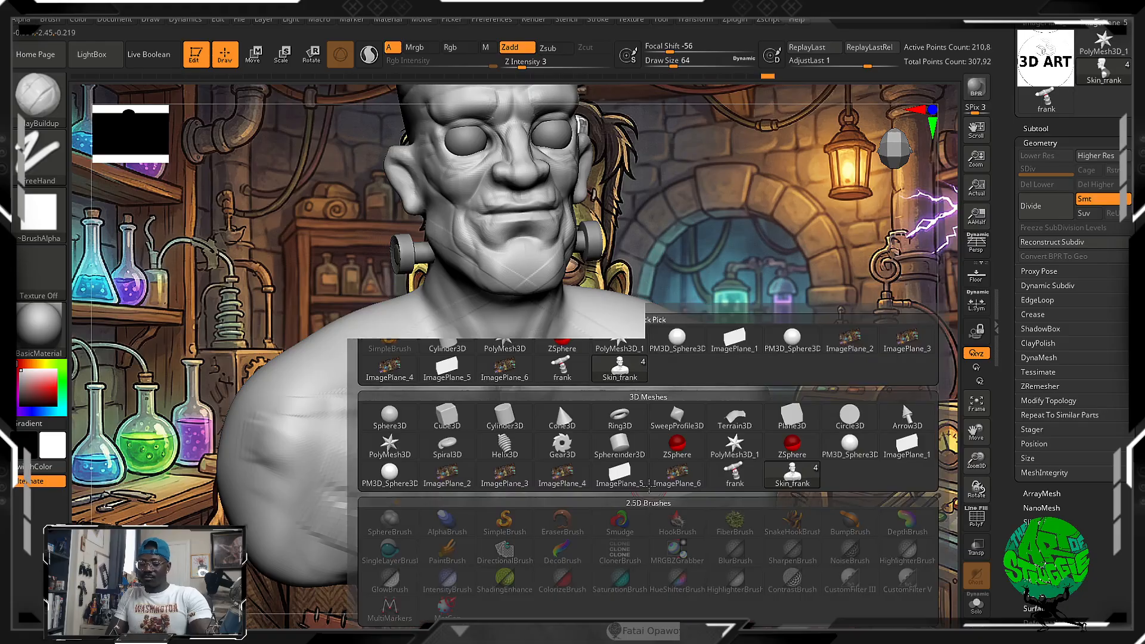
Try to reshape the chest with the Move brush at draw size 260, and smooth it at Z intensity 30
key("b")
key("b")
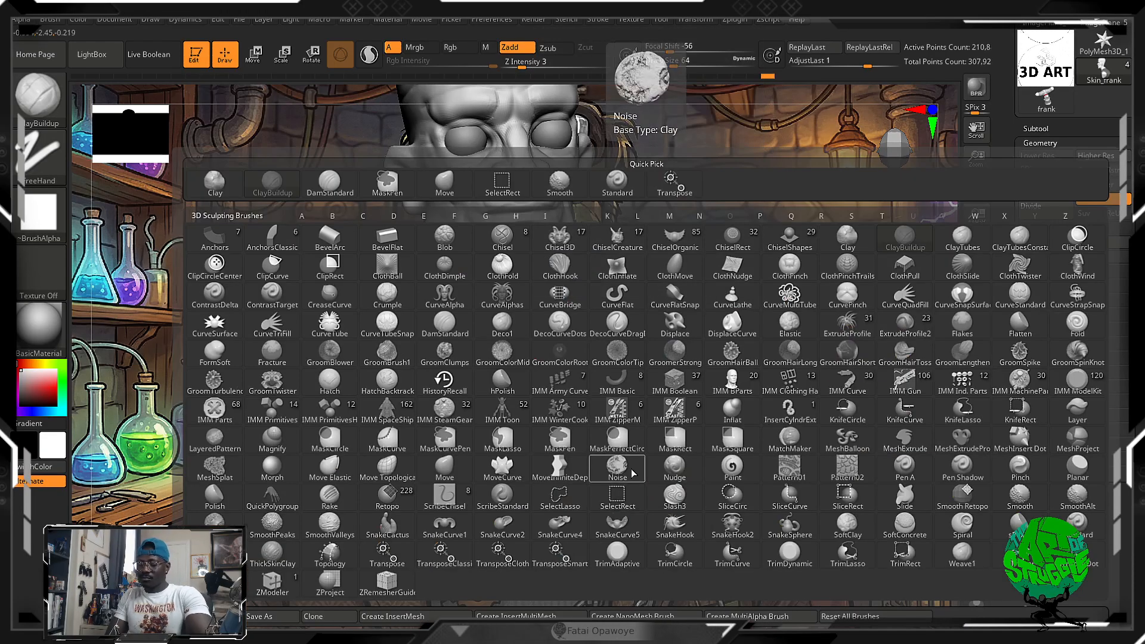
left_click(675, 495)
key("b")
key("m")
key("v")
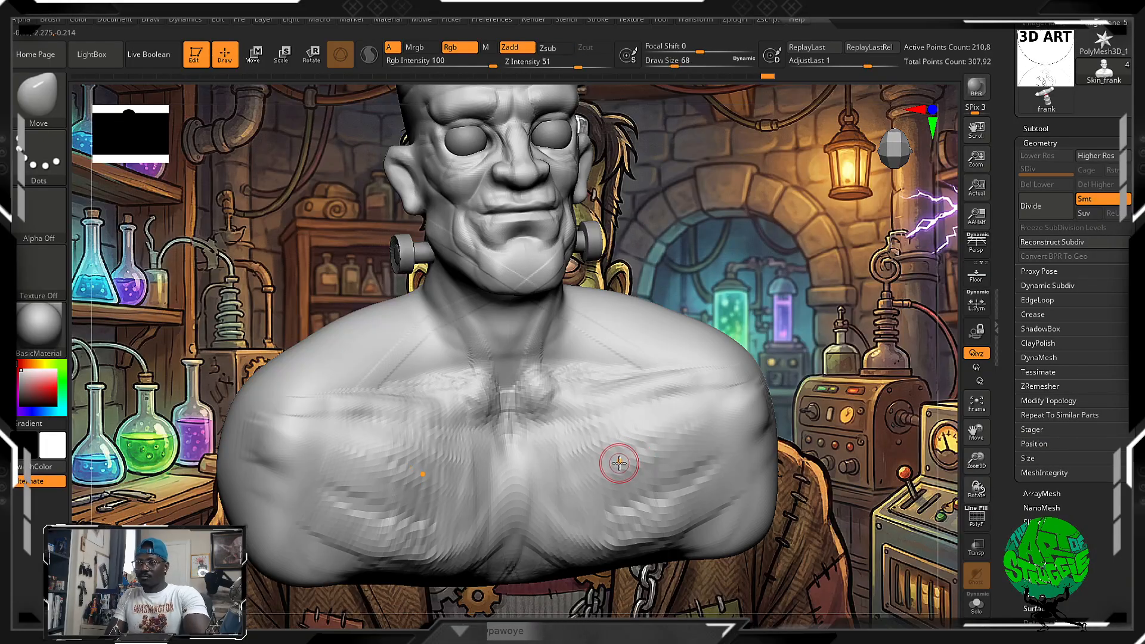
left_click_drag(836, 337, 758, 379)
mouse_move(594, 459)
left_mouse_down()
mouse_move(621, 439)
mouse_move(621, 496)
mouse_move(604, 457)
left_mouse_up()
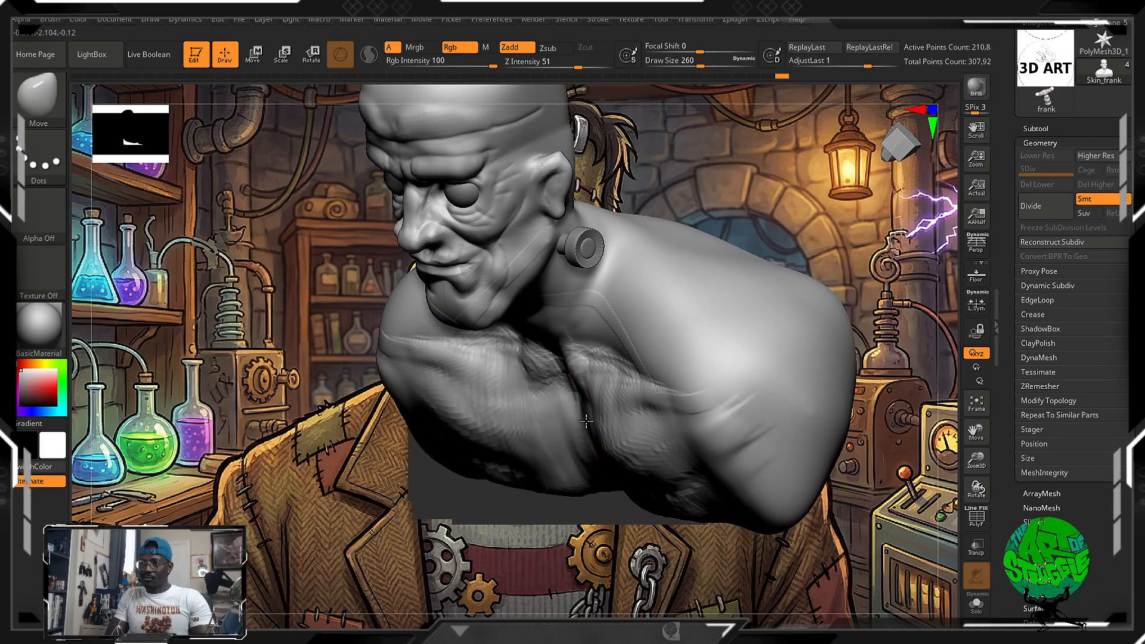
mouse_move(567, 393)
right_mouse_down()
mouse_move(613, 474)
mouse_move(698, 442)
mouse_move(762, 378)
mouse_move(781, 316)
mouse_move(755, 354)
right_mouse_up()
mouse_move(696, 476)
left_mouse_down()
mouse_move(682, 529)
mouse_move(642, 545)
mouse_move(665, 506)
mouse_move(616, 441)
left_mouse_up()
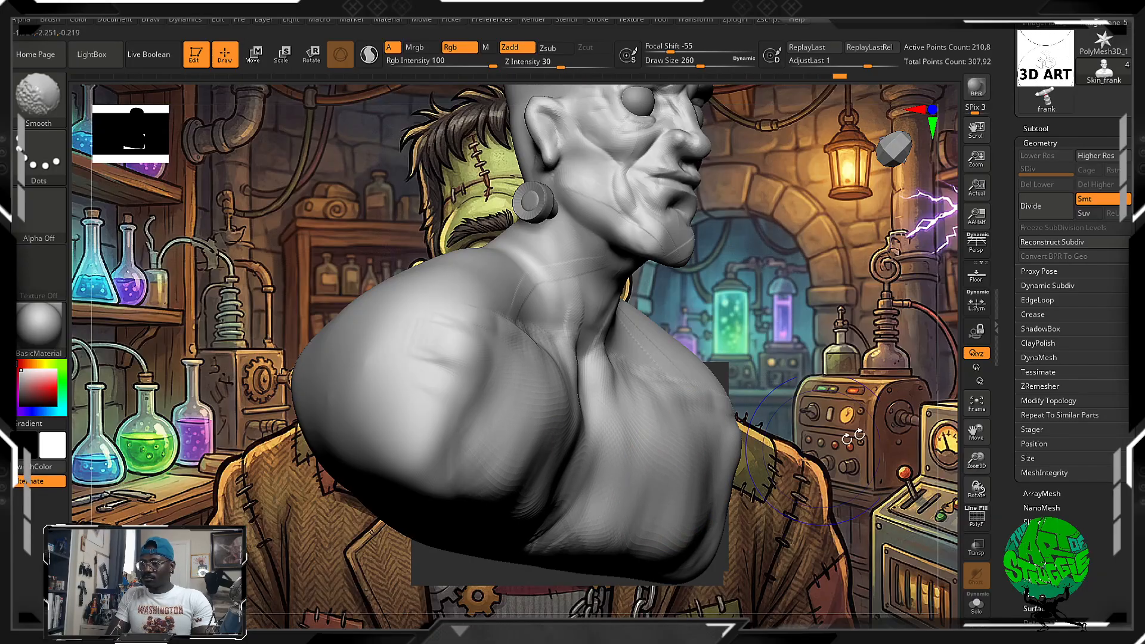
right_click_drag(790, 457, 754, 533, "shift")
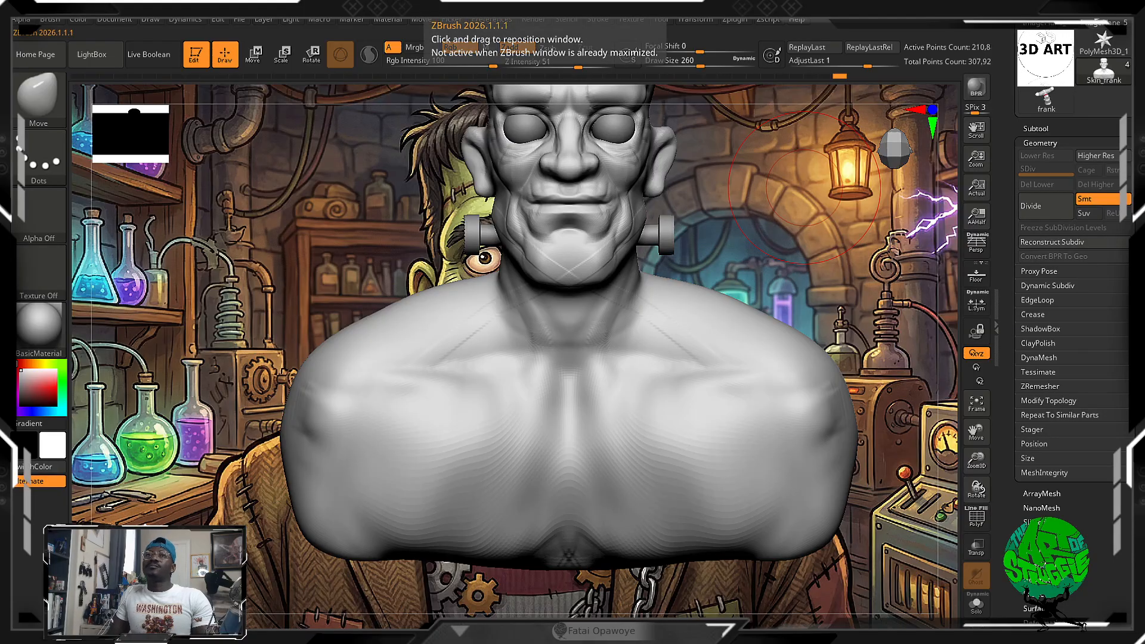
Undo the recent chest smoothing and reshaping and the added inner collarbone ends
key("ctrl+z")
key("ctrl+z")
key("ctrl+z")
key("ctrl+z")
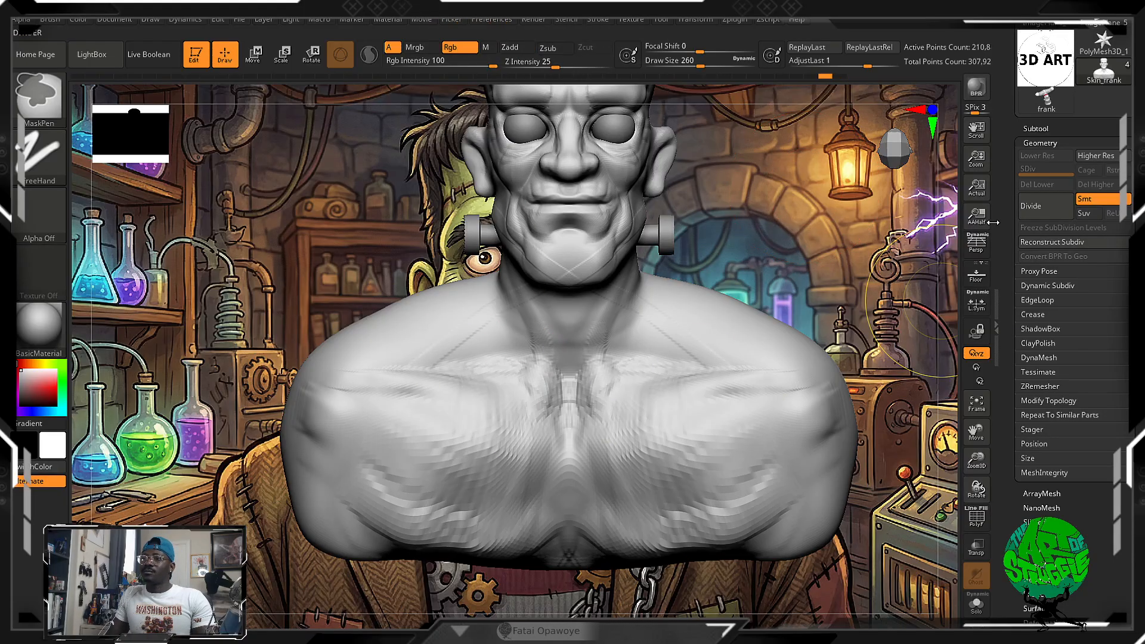
key("ctrl+z")
key("ctrl+z")
key("ctrl+z")
key("ctrl+z")
key("ctrl+z")
key("ctrl+z")
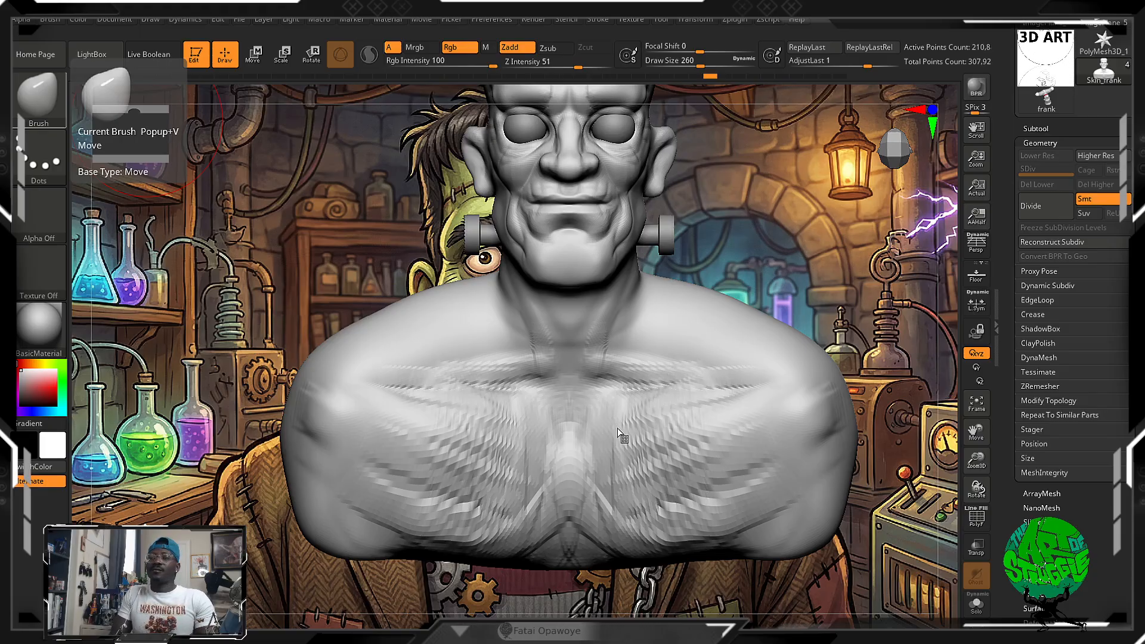
Reshape the inner chest beside the breastbone with the Move brush at draw size 260, accepting the loss of newer undo history
left_click(515, 455)
left_click(624, 482)
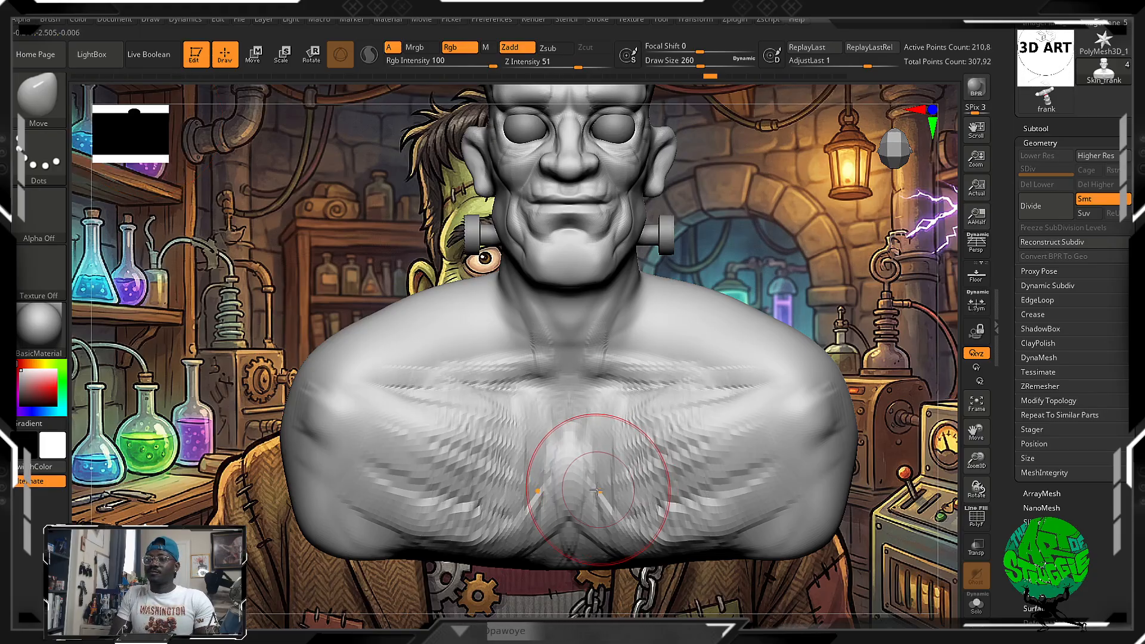
left_click(480, 452)
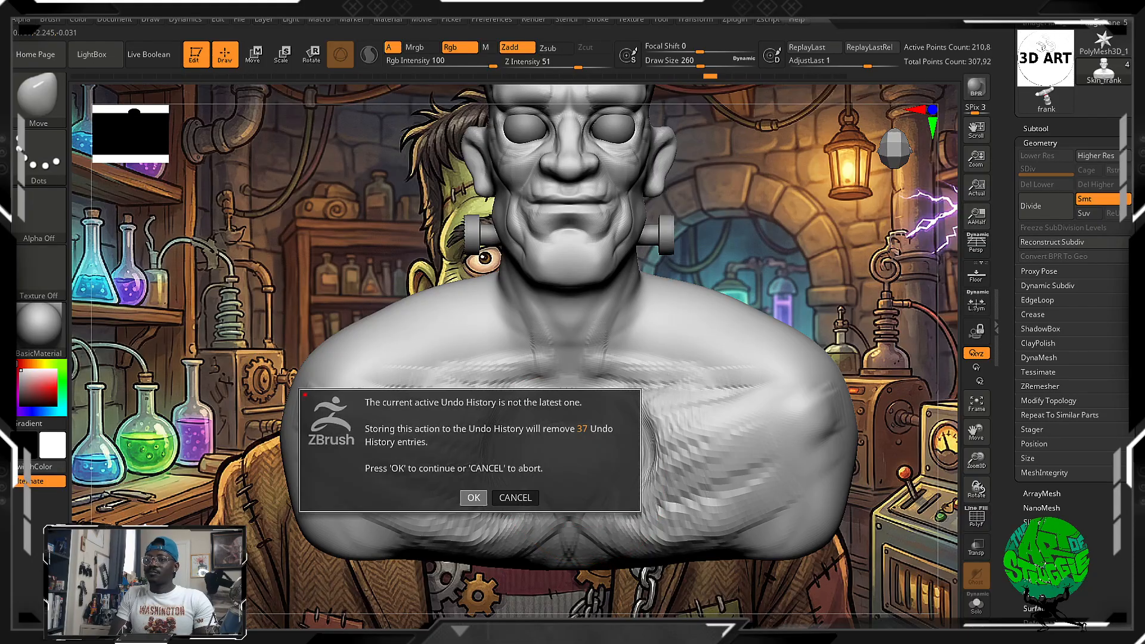
left_click(474, 498)
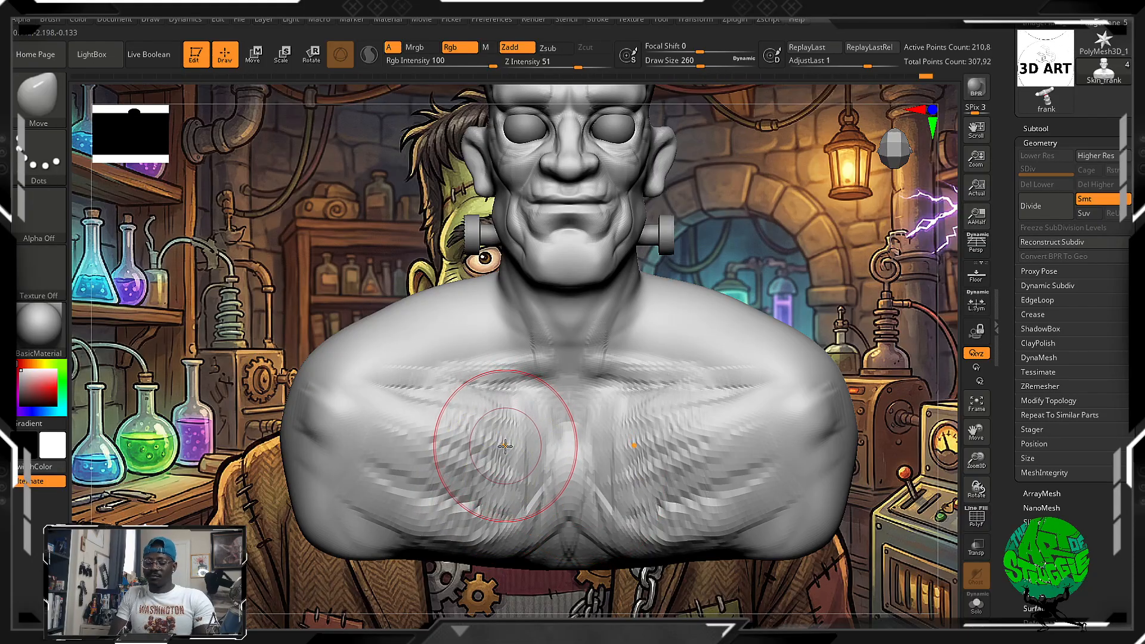
Build up the pectoral muscles around the breastbone with ClayBuildup at draw size 180
key("b")
key("c")
key("b")
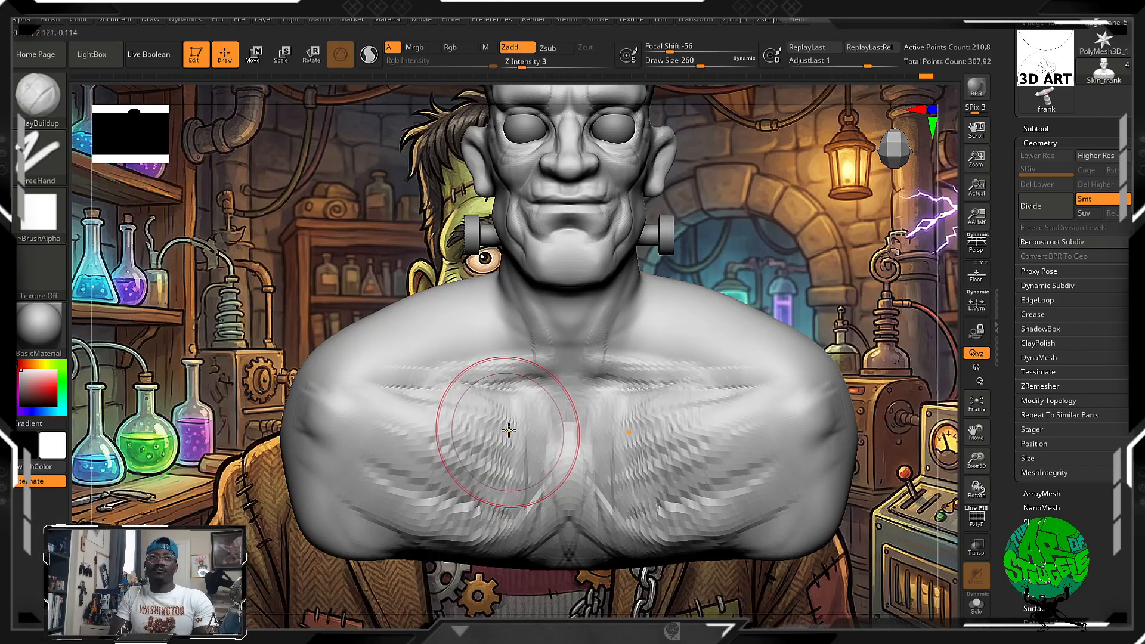
key("[")
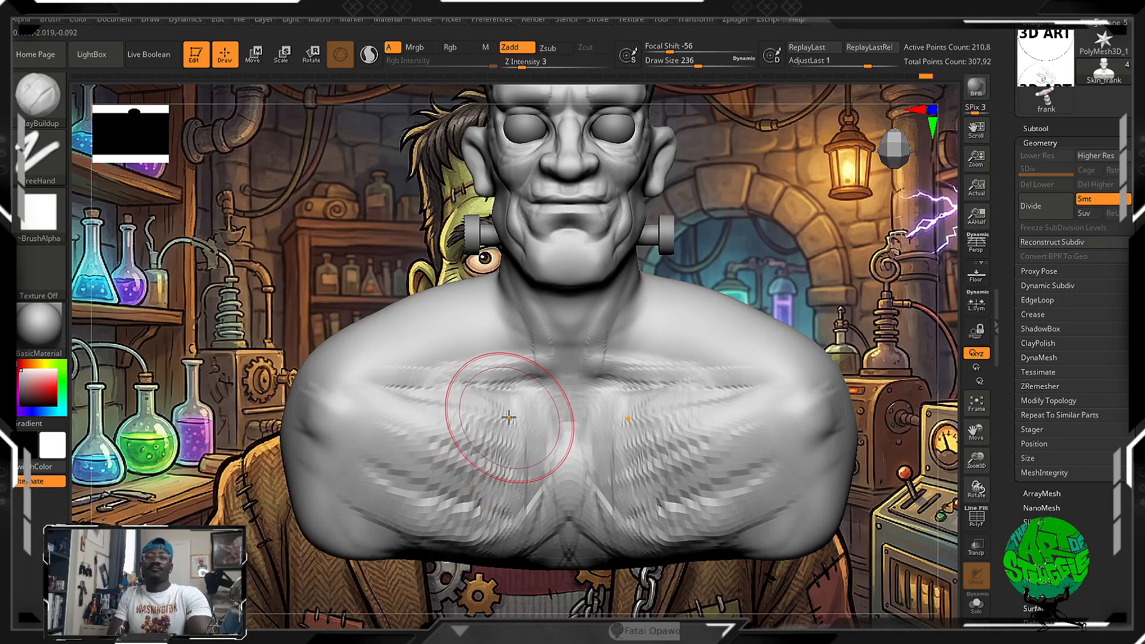
key("[")
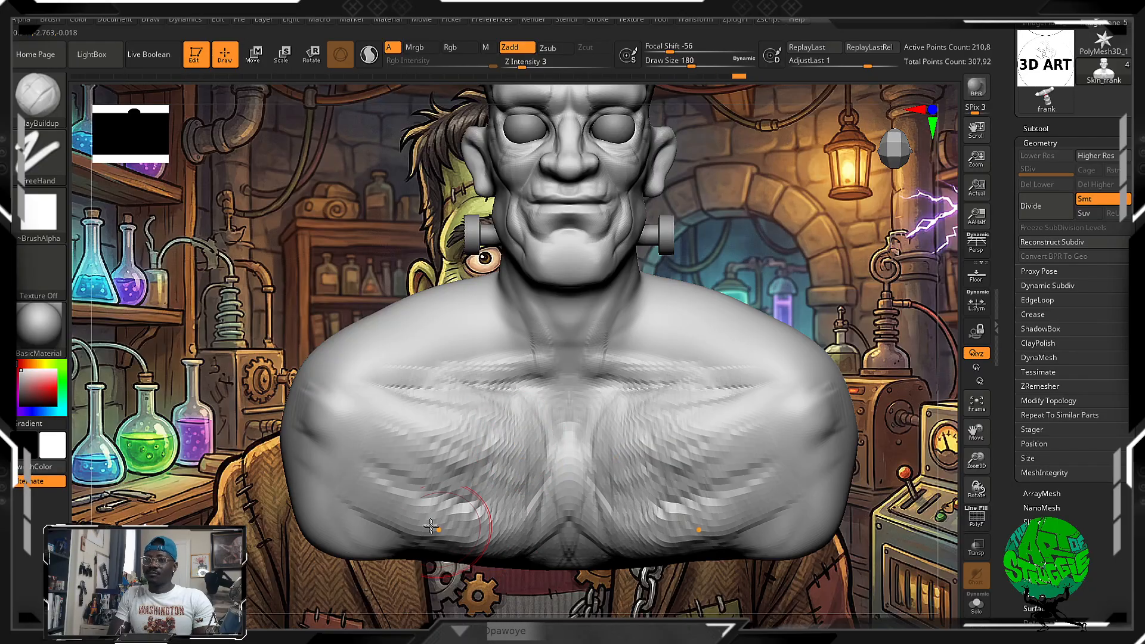
mouse_move(541, 561)
right_mouse_down()
mouse_move(495, 519)
mouse_move(518, 540)
right_mouse_up()
mouse_move(489, 576)
left_mouse_down()
mouse_move(417, 549)
mouse_move(387, 514)
mouse_move(453, 539)
mouse_move(348, 465)
mouse_move(429, 463)
mouse_move(404, 479)
mouse_move(461, 465)
mouse_move(427, 468)
mouse_move(420, 454)
left_mouse_up()
mouse_move(465, 418)
left_mouse_down()
mouse_move(547, 455)
mouse_move(547, 439)
mouse_move(536, 507)
mouse_move(524, 486)
mouse_move(533, 515)
mouse_move(552, 477)
mouse_move(537, 475)
mouse_move(585, 496)
left_mouse_up()
Sculpt diagonal pectoral fibres running toward the shoulders with ClayBuildup, reducing the draw size to 148 and 124
key("bracketleft")
key("bracketleft")
mouse_move(642, 444)
left_mouse_down()
mouse_move(633, 452)
mouse_move(656, 513)
mouse_move(704, 491)
mouse_move(764, 491)
mouse_move(649, 547)
mouse_move(741, 455)
mouse_move(728, 478)
left_mouse_up()
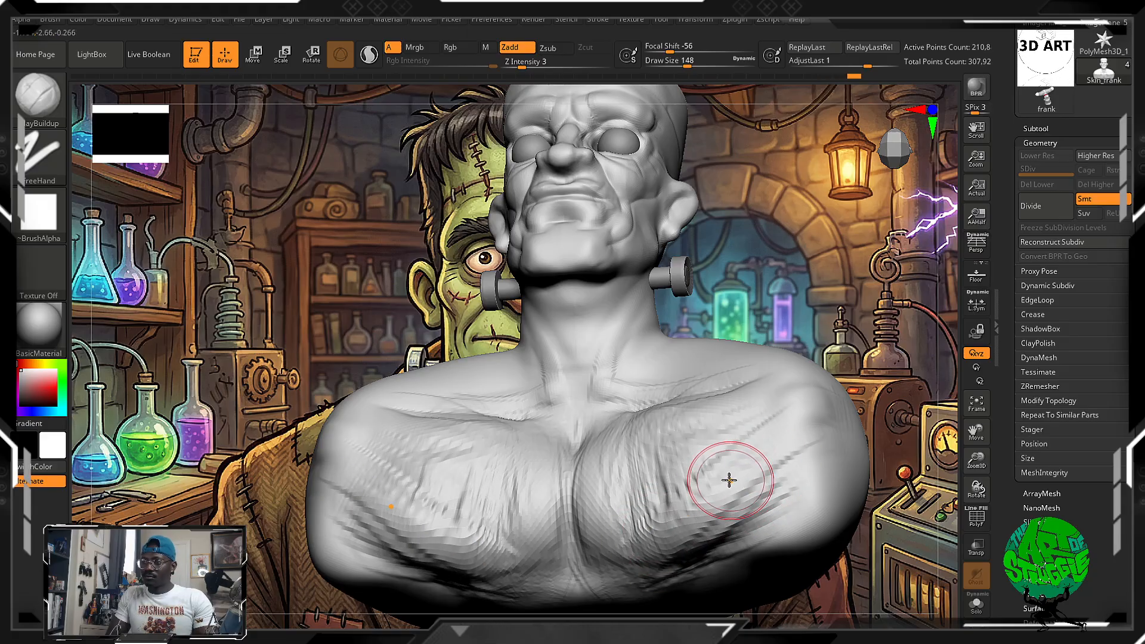
mouse_move(685, 555)
left_mouse_down()
mouse_move(788, 463)
mouse_move(743, 440)
left_mouse_up()
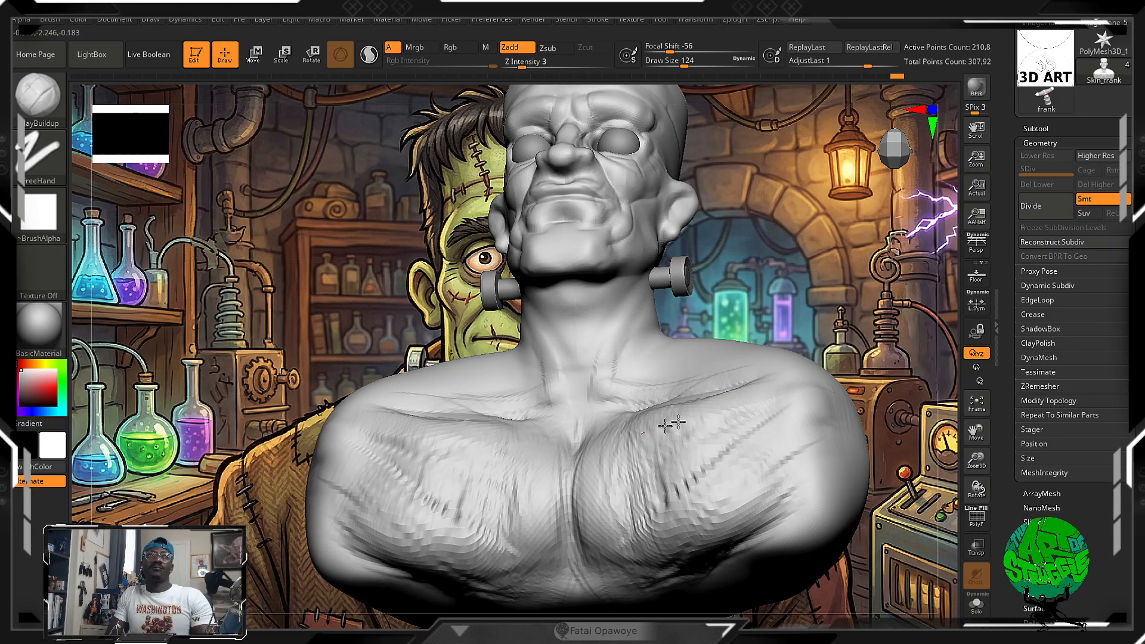
Build up rounded shoulder muscles with ClayBuildup at draw sizes 128 and 252
mouse_move(783, 370)
left_mouse_down()
mouse_move(831, 414)
mouse_move(848, 413)
mouse_move(835, 405)
mouse_move(853, 472)
mouse_move(841, 418)
mouse_move(852, 458)
mouse_move(841, 417)
mouse_move(805, 421)
mouse_move(823, 366)
left_mouse_up()
left_click_drag(908, 490, 882, 473)
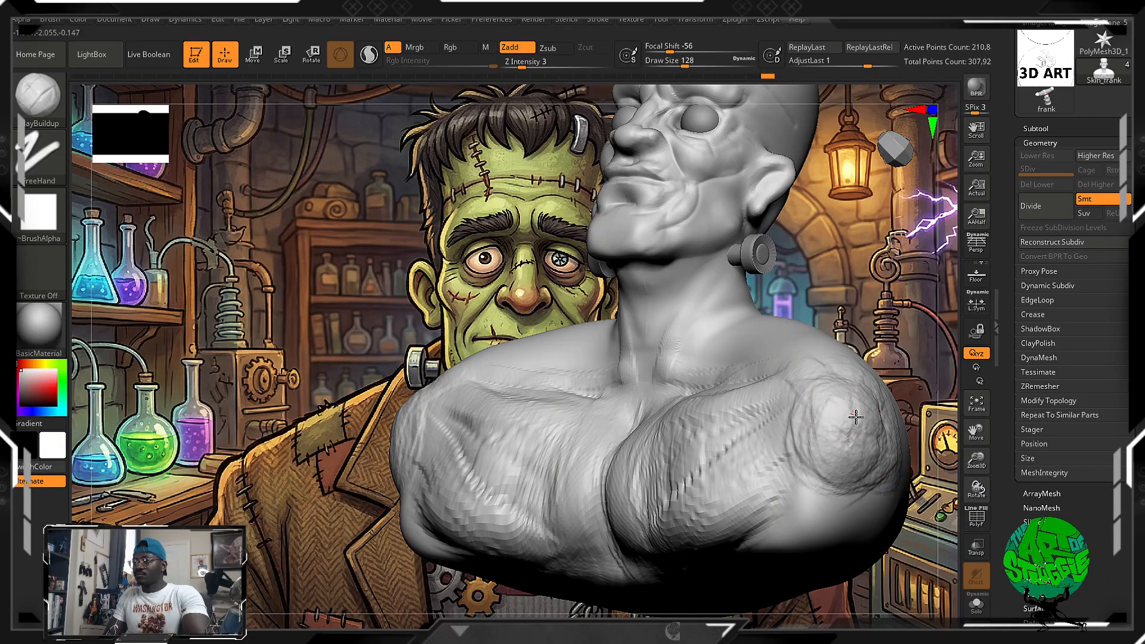
left_click_drag(877, 449, 875, 386)
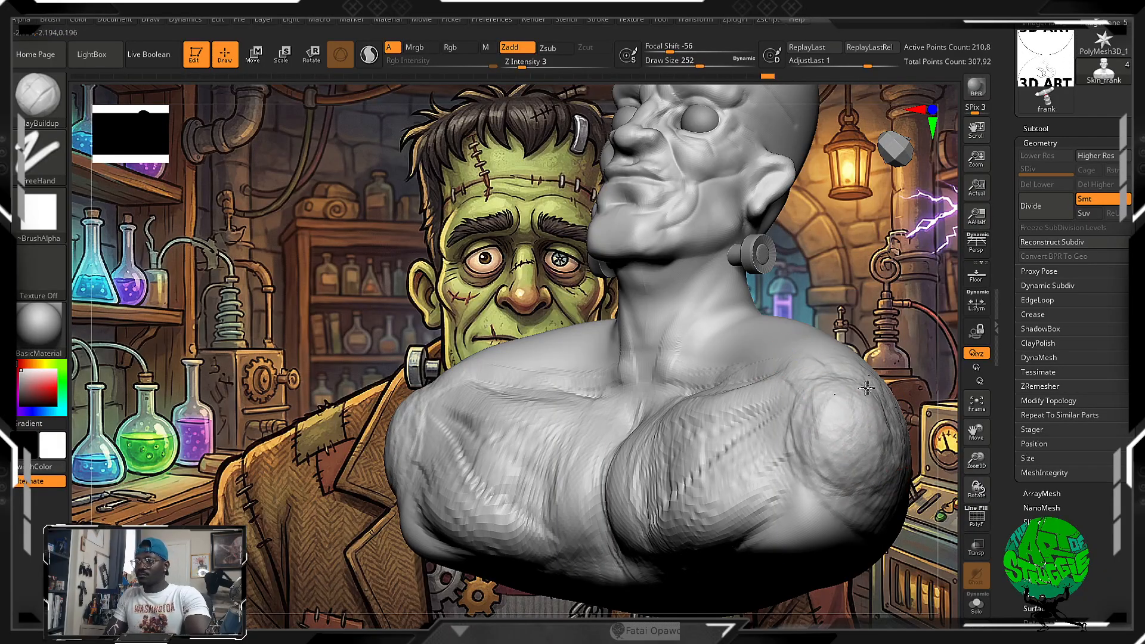
mouse_move(904, 460)
left_mouse_down()
mouse_move(865, 468)
mouse_move(880, 438)
mouse_move(911, 425)
mouse_move(907, 457)
left_mouse_up()
mouse_move(889, 591)
left_mouse_down()
mouse_move(931, 563)
mouse_move(895, 586)
mouse_move(746, 579)
left_mouse_up()
mouse_move(913, 412)
left_mouse_down()
mouse_move(916, 477)
mouse_move(934, 404)
mouse_move(879, 462)
left_mouse_up()
Soften the shoulders, collarbones and pectoral muscles with the Smooth brush at draw size 252 and Z intensity 30
right_click_drag(879, 462, 652, 422, "alt")
mouse_move(686, 363)
left_mouse_down()
mouse_move(722, 406)
mouse_move(626, 481)
mouse_move(634, 420)
left_mouse_up()
mouse_move(540, 537)
left_mouse_down("shift")
mouse_move(573, 546)
mouse_move(561, 477)
mouse_move(581, 405)
left_mouse_up("shift")
mouse_move(706, 433)
left_mouse_down()
mouse_move(638, 442)
mouse_move(734, 451)
left_mouse_up()
left_click_drag(648, 507, 880, 523, "alt")
mouse_move(634, 493)
left_mouse_down("shift")
mouse_move(710, 453)
mouse_move(629, 451)
left_mouse_up("shift")
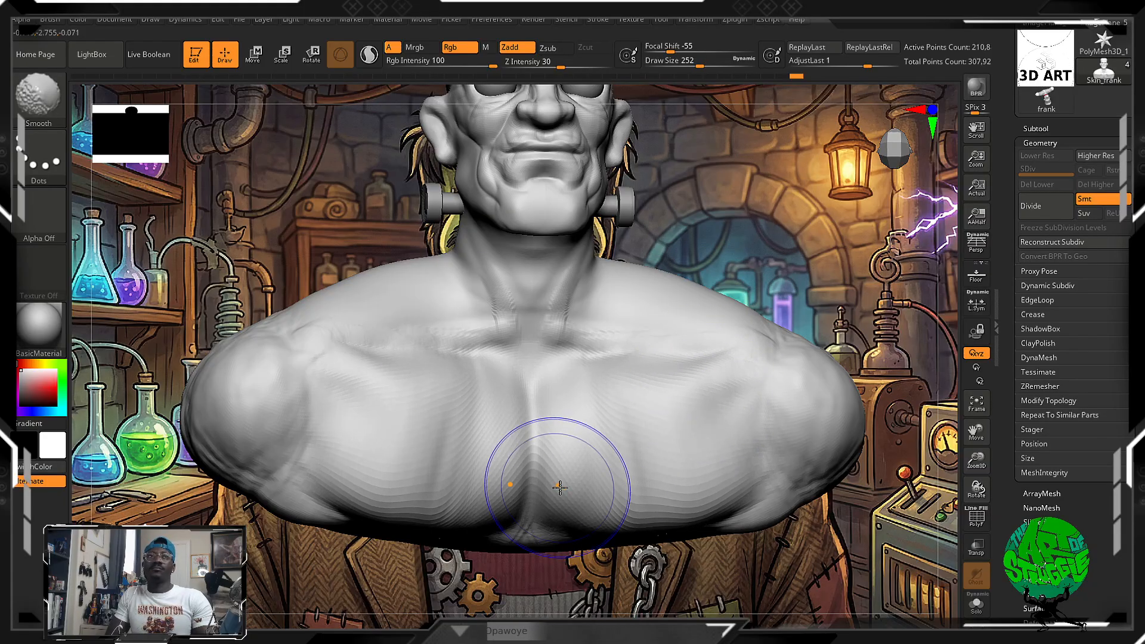
left_click_drag(636, 459, 575, 407)
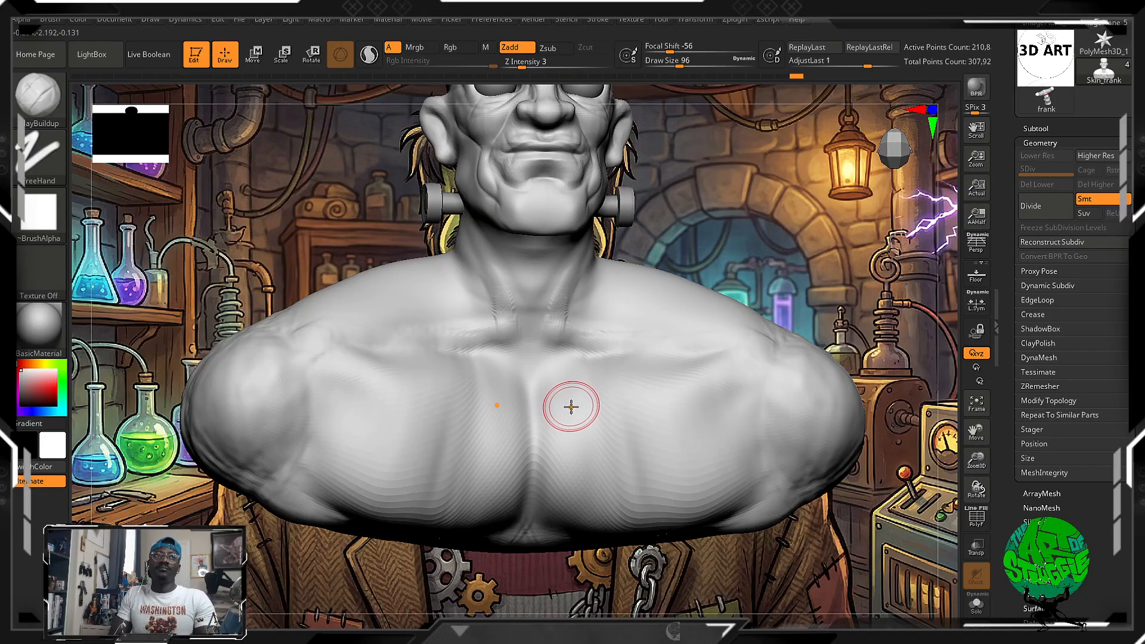
Carve creases between the pectoral fibres with DamStandard at draw size 96, and soften them with the Smooth brush
key("b")
key("d")
key("s")
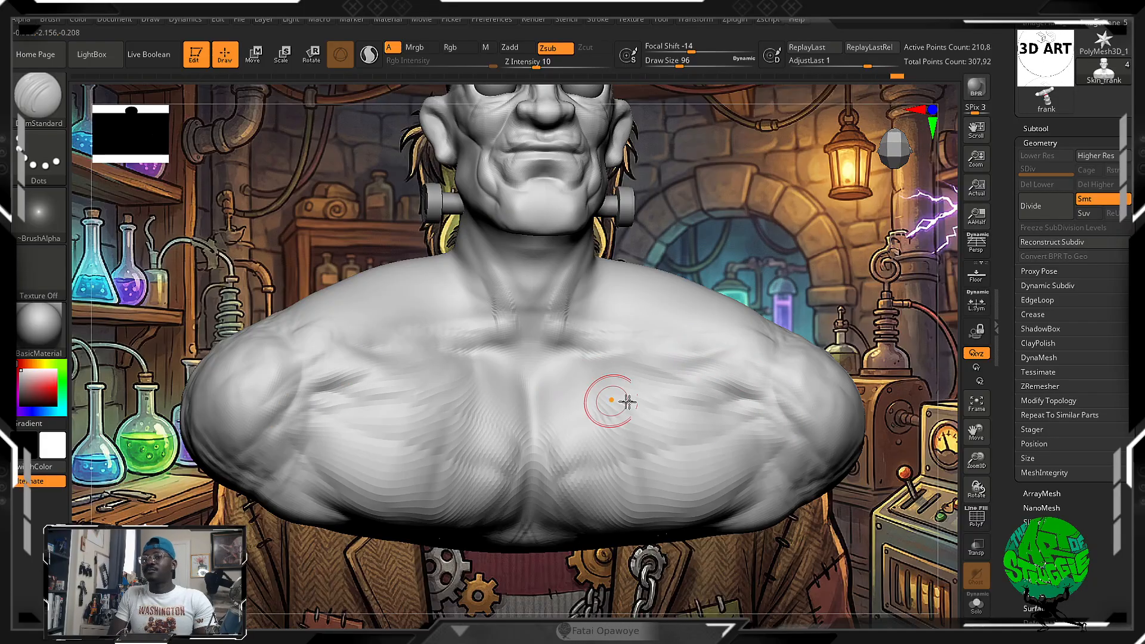
key("shift")
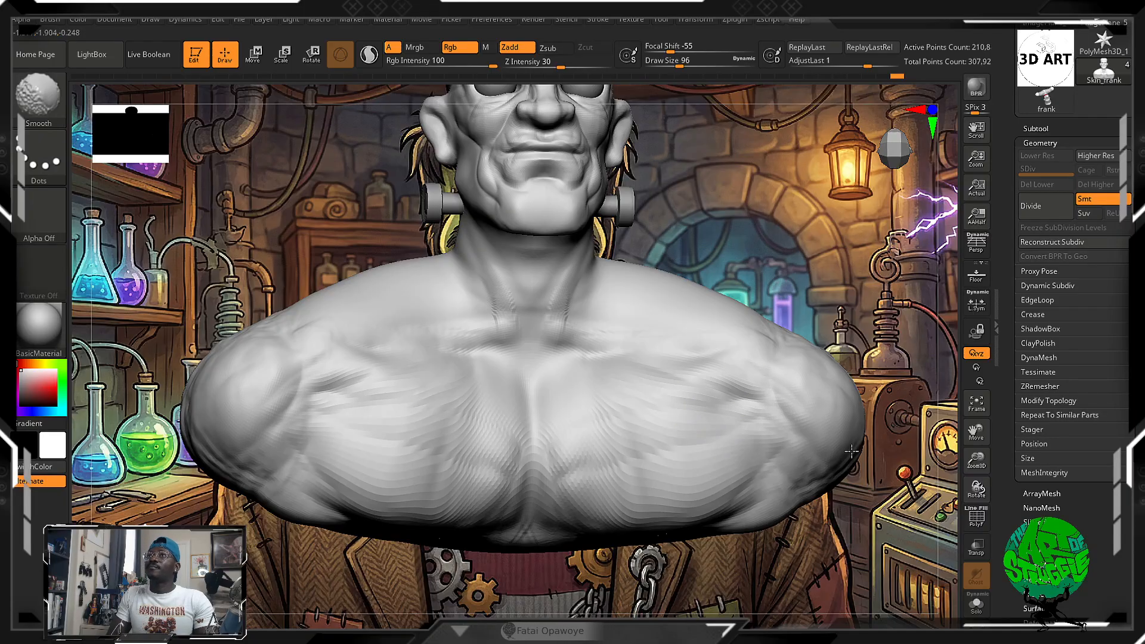
left_click_drag(876, 478, 788, 448)
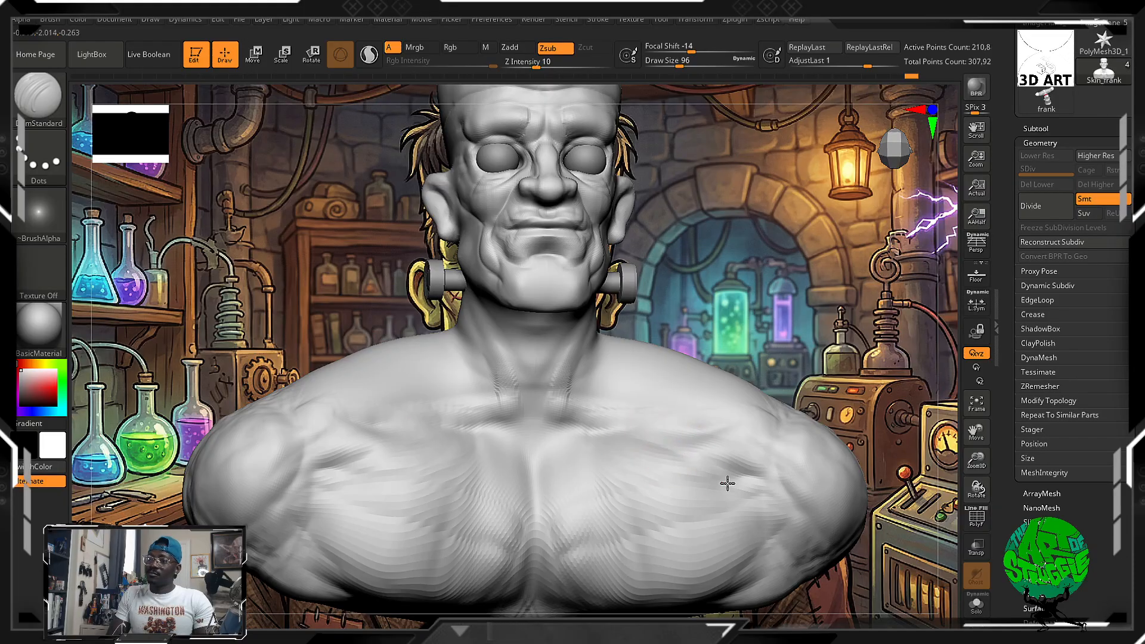
Build up the collarbones and upper pectoral edges with ClayBuildup at draw size 96
key("b")
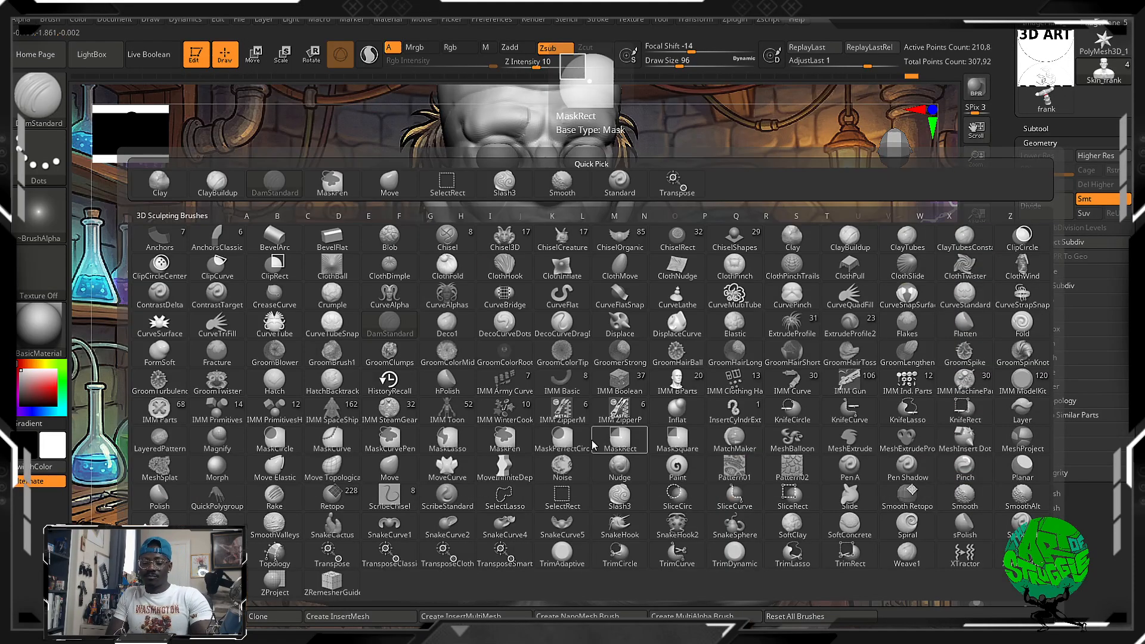
key("c")
key("b")
mouse_move(619, 426)
left_mouse_down()
mouse_move(581, 431)
mouse_move(658, 432)
mouse_move(652, 417)
mouse_move(670, 410)
mouse_move(726, 409)
left_mouse_up()
mouse_move(610, 429)
left_mouse_down("shift")
mouse_move(698, 432)
mouse_move(681, 425)
left_mouse_up("shift")
mouse_move(857, 366)
left_mouse_down()
mouse_move(883, 371)
mouse_move(820, 381)
mouse_move(874, 381)
left_mouse_up()
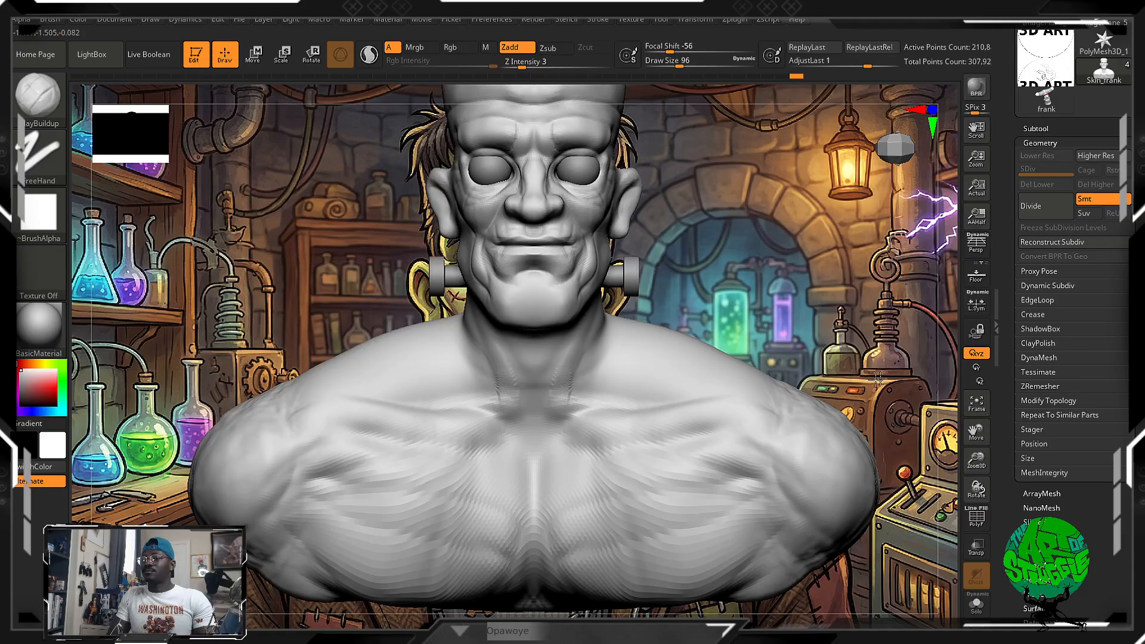
Add muscle fibres fanning from the breastbone across the middle of the chest with ClayBuildup, and lightly smooth them
left_click_drag(813, 532, 838, 513, "alt")
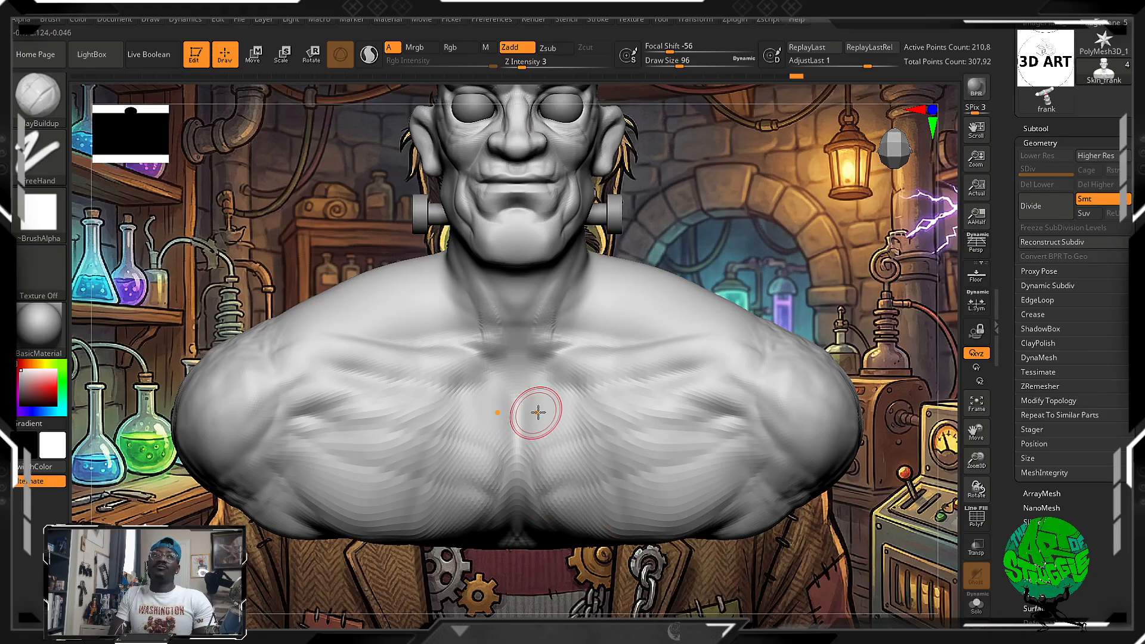
mouse_move(533, 406)
left_mouse_down()
mouse_move(620, 392)
mouse_move(541, 424)
mouse_move(697, 402)
left_mouse_up()
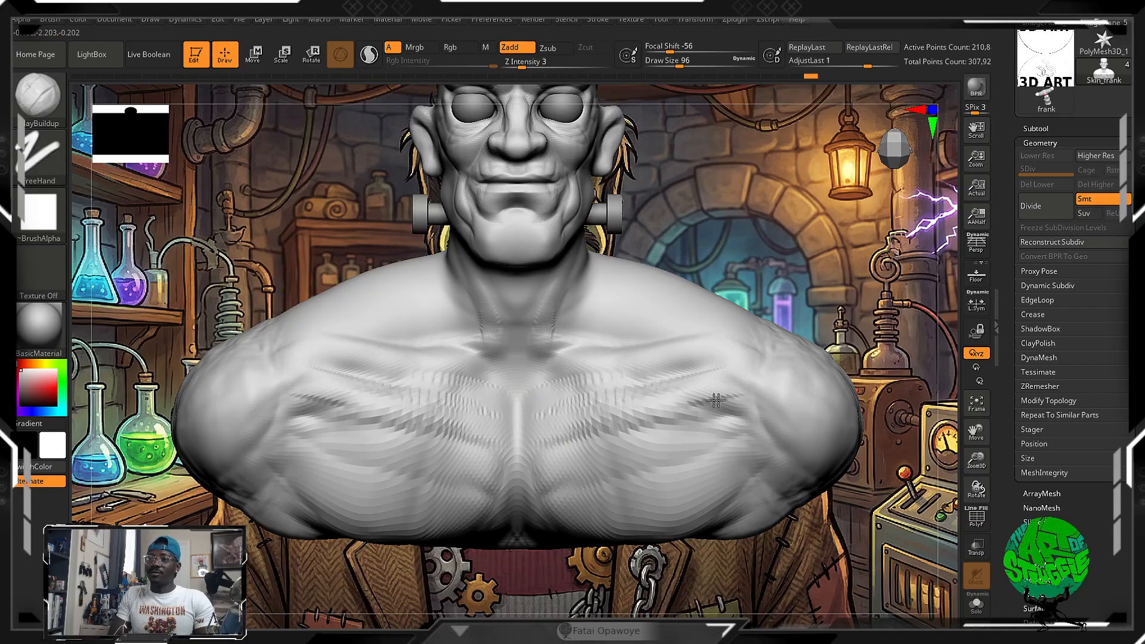
key("shift")
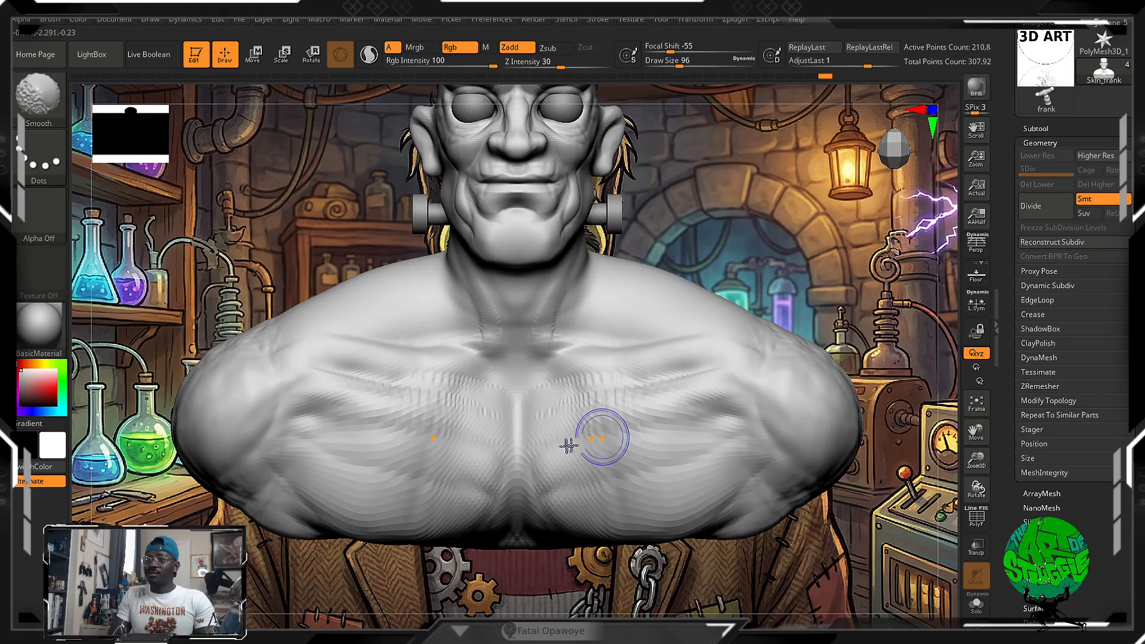
Carve the lower pectoral creases and the grooves along the collarbones with DamStandard at draw size 96, and soften the collarbone area
key("b")
key("d")
key("s")
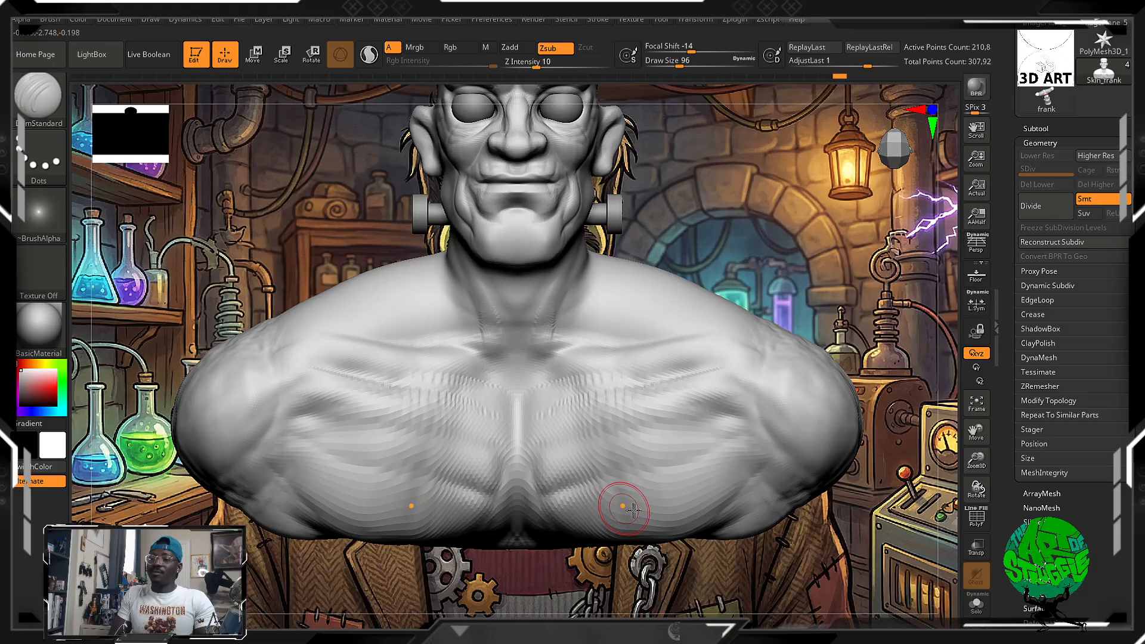
left_click_drag(814, 550, 783, 506)
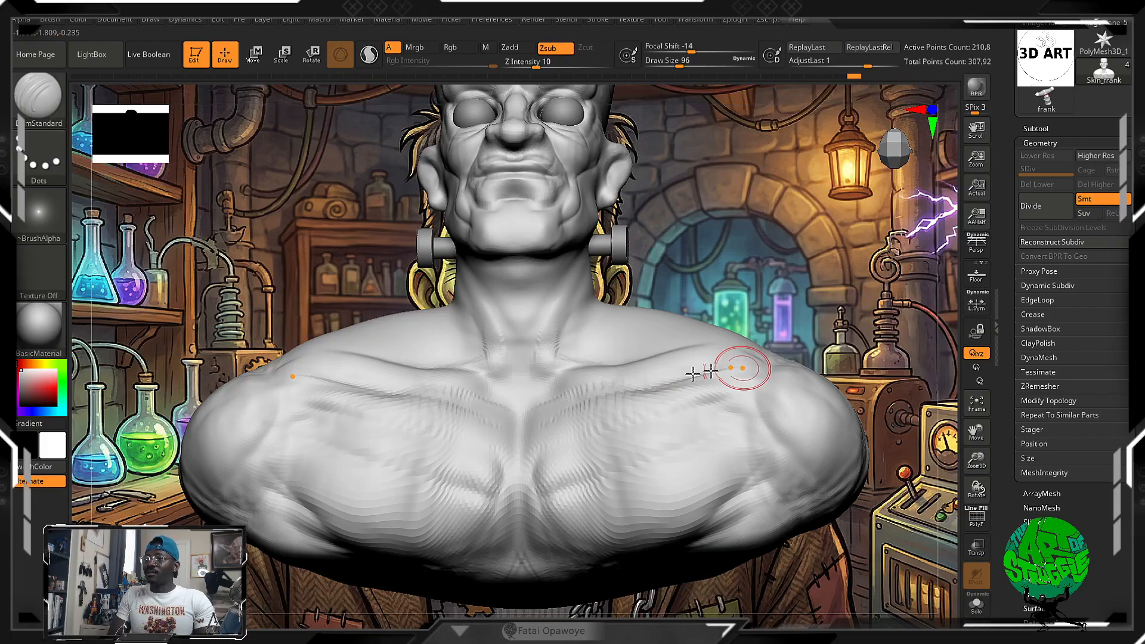
left_click_drag(770, 303, 740, 316)
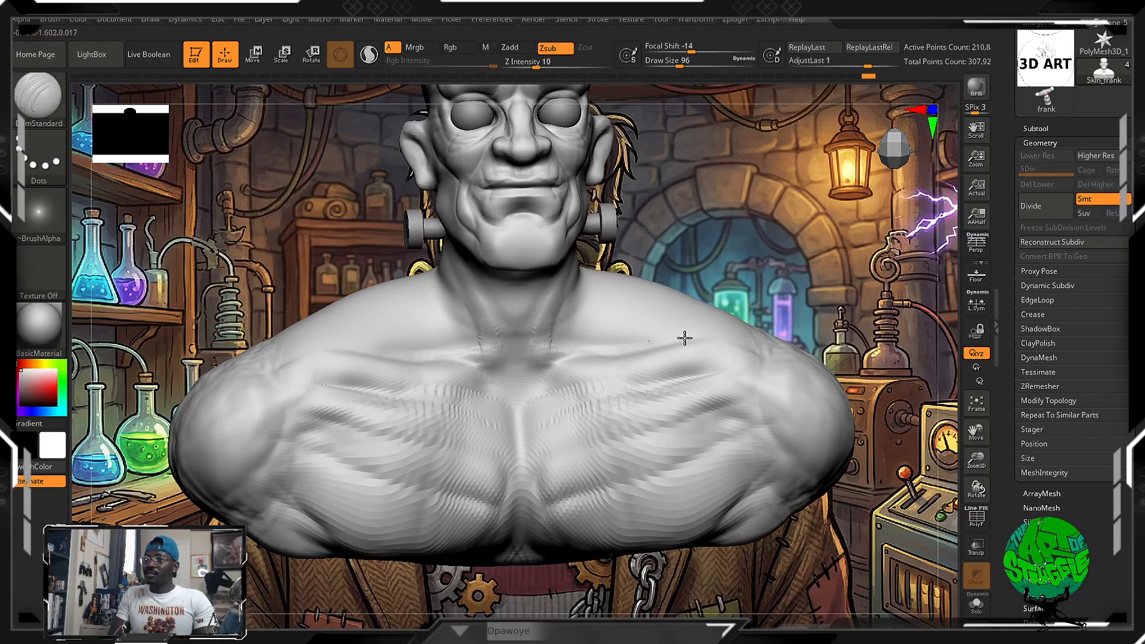
left_click_drag(793, 268, 706, 307)
key("shift")
left_click_drag(614, 367, 645, 355)
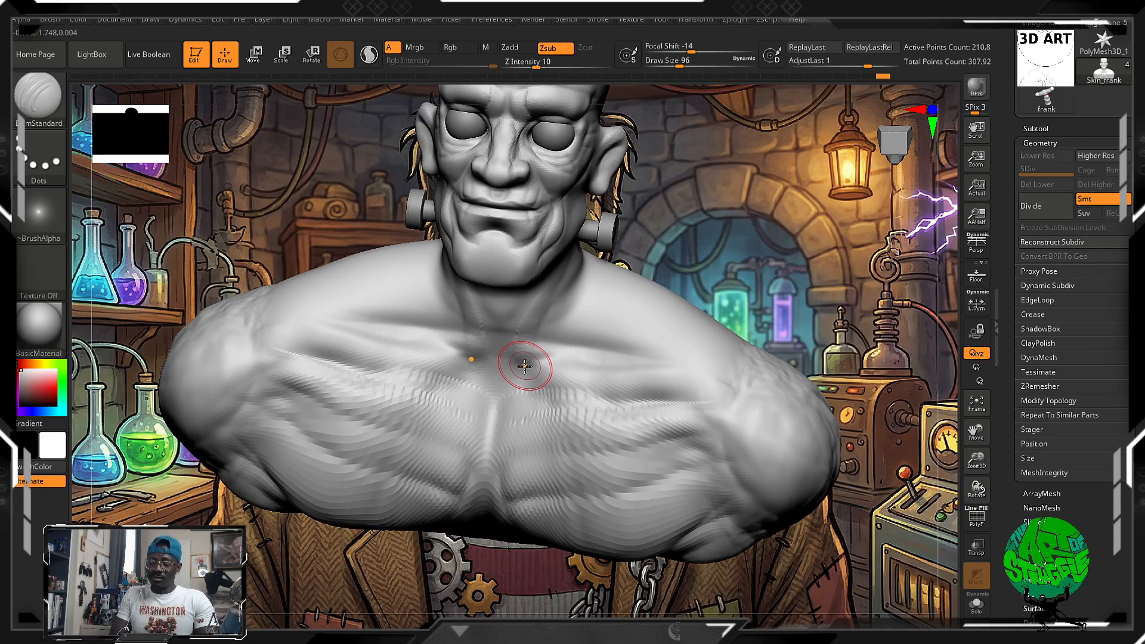
Build up the inner collarbone ends with ClayBuildup at draw size 96, and blend them with the Smooth brush
key("b")
key("c")
key("b")
mouse_move(527, 377)
left_mouse_down()
mouse_move(526, 358)
mouse_move(519, 377)
mouse_move(540, 355)
mouse_move(536, 374)
left_mouse_up()
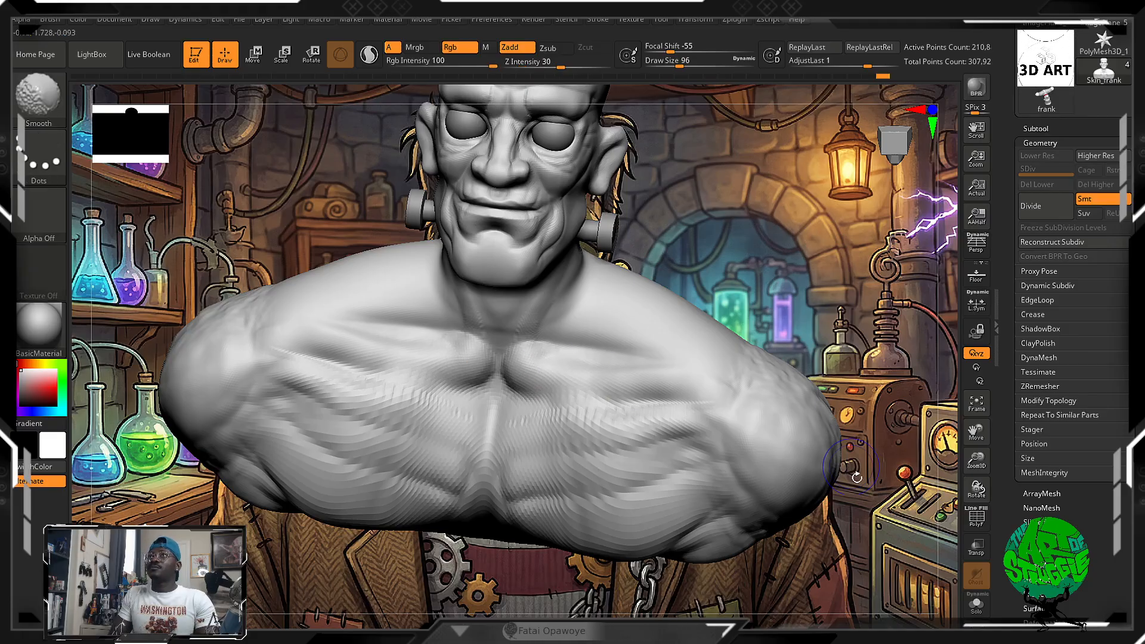
left_click_drag(853, 471, 828, 422)
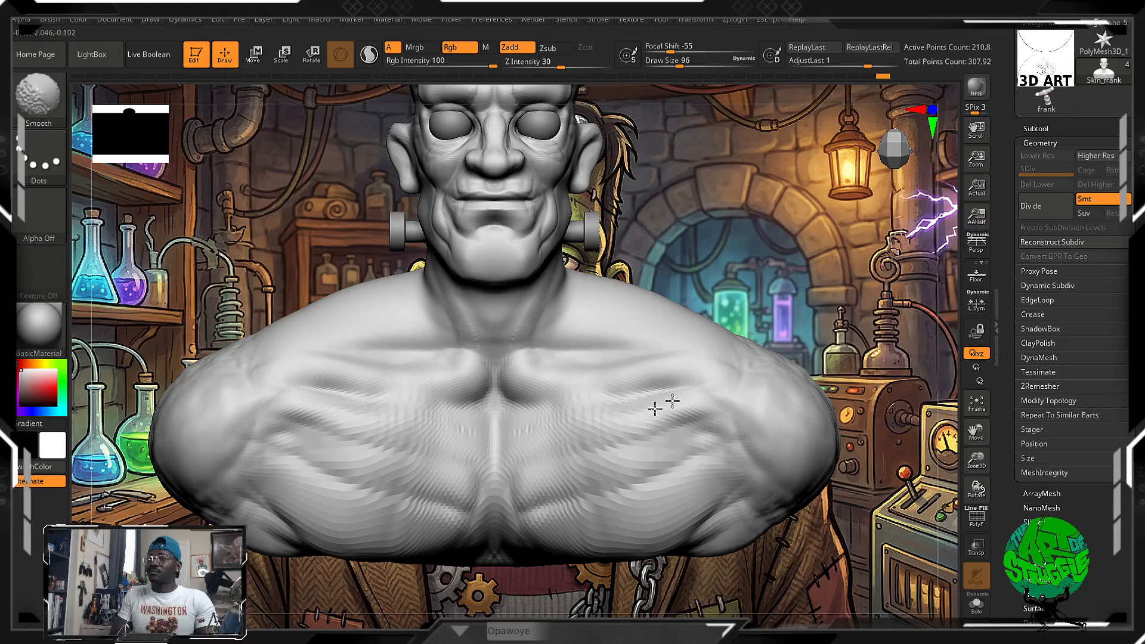
Layer thicker fibres across the lower pectorals with ClayBuildup at draw size 96, and smooth them at Z intensity 30
mouse_move(548, 461)
left_mouse_down("shift")
mouse_move(527, 470)
mouse_move(532, 516)
mouse_move(539, 499)
mouse_move(521, 488)
mouse_move(533, 497)
mouse_move(714, 437)
left_mouse_up("shift")
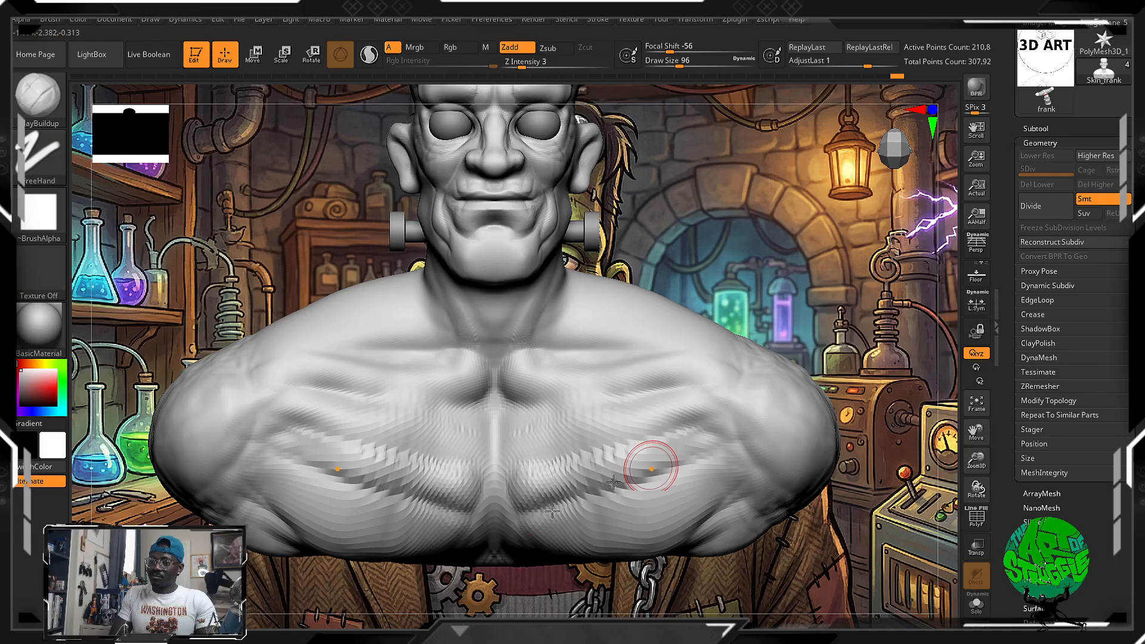
mouse_move(645, 552)
left_mouse_down("shift")
mouse_move(660, 501)
mouse_move(685, 500)
left_mouse_up("shift")
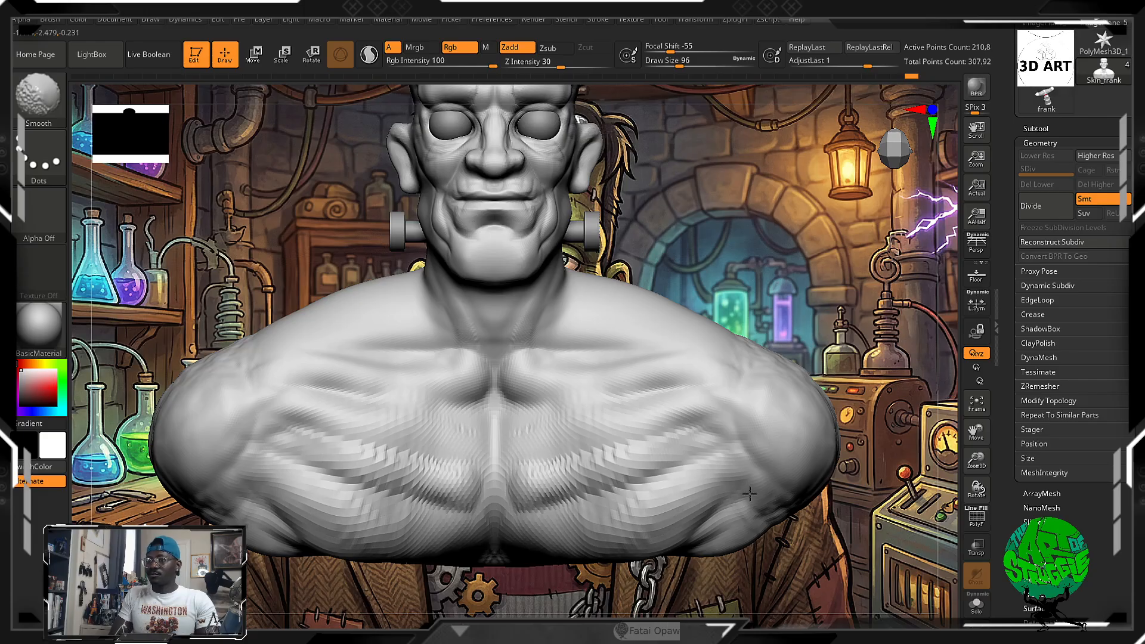
left_click_drag(699, 494, 703, 491, "shift")
left_click_drag(538, 483, 716, 430, "shift")
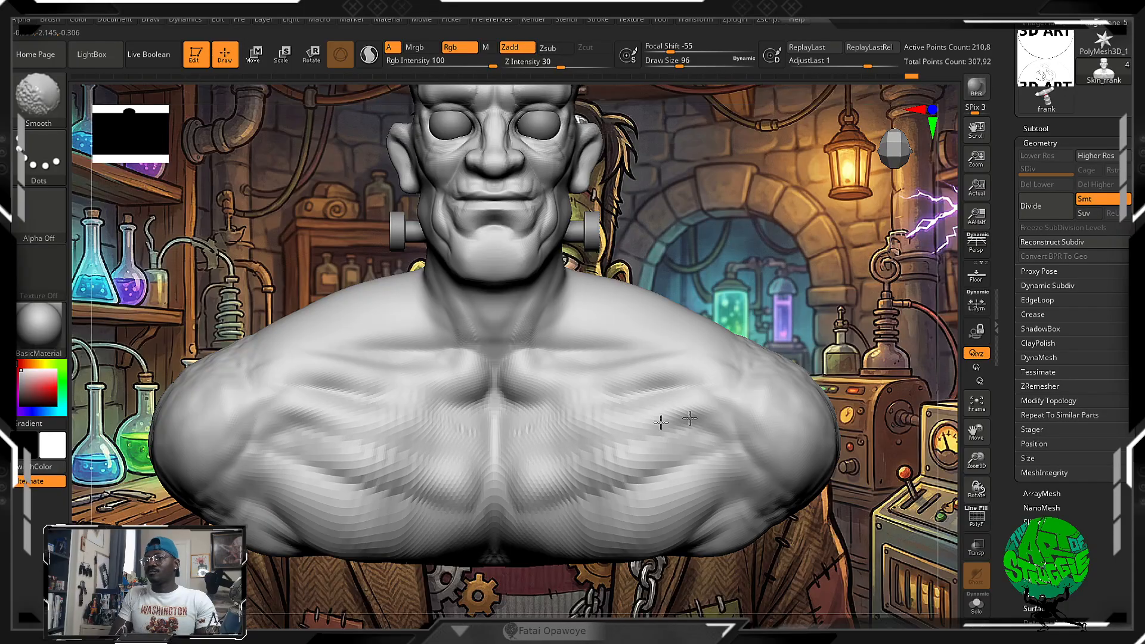
Round out the shoulder muscles with ClayBuildup, and smooth them at draw size 180 and Z intensity 30
mouse_move(799, 403)
left_mouse_down()
mouse_move(806, 486)
mouse_move(686, 499)
mouse_move(716, 486)
left_mouse_up()
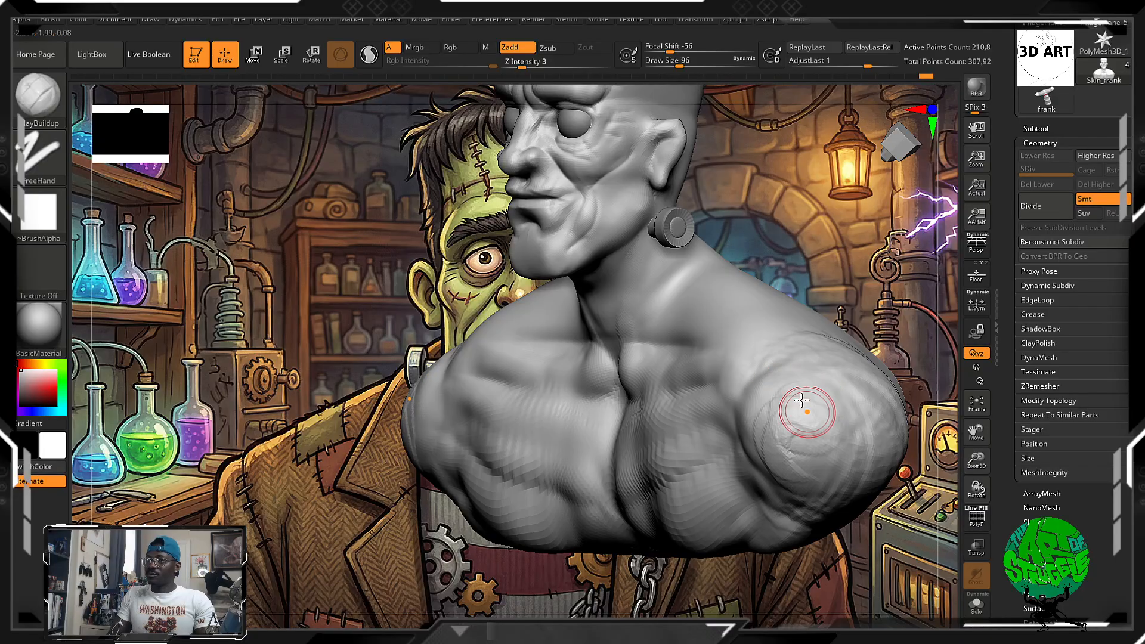
key("ctrl")
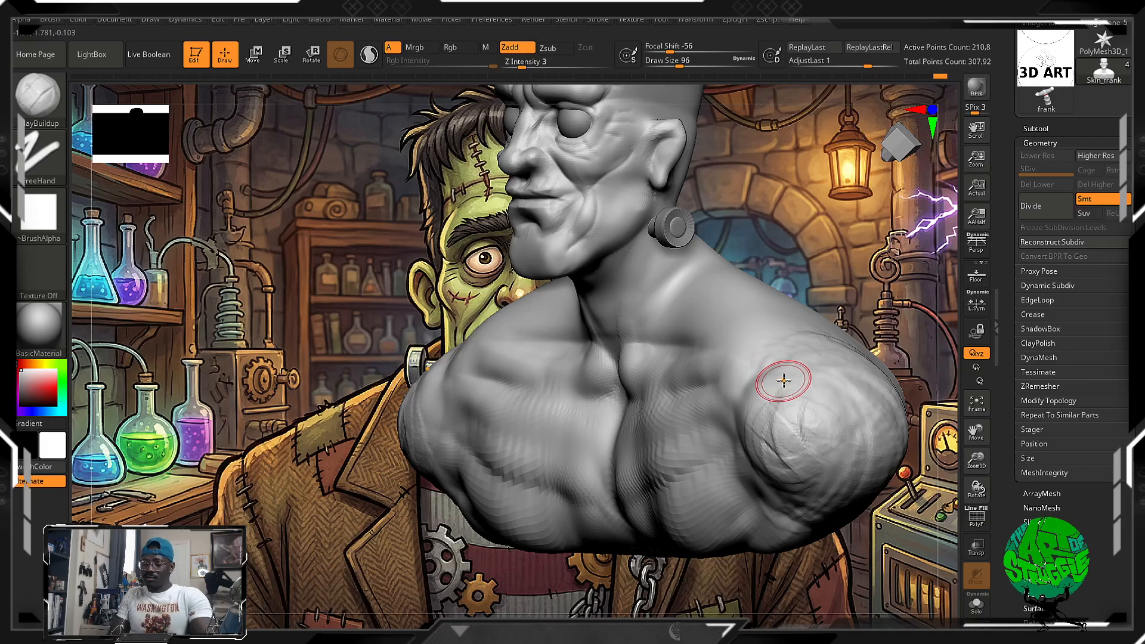
key("bracketright")
key("bracketright")
key("bracketright")
key("bracketright")
key("bracketright")
key("bracketright")
key("bracketright")
key("bracketright")
left_click_drag(808, 412, 840, 462, "shift")
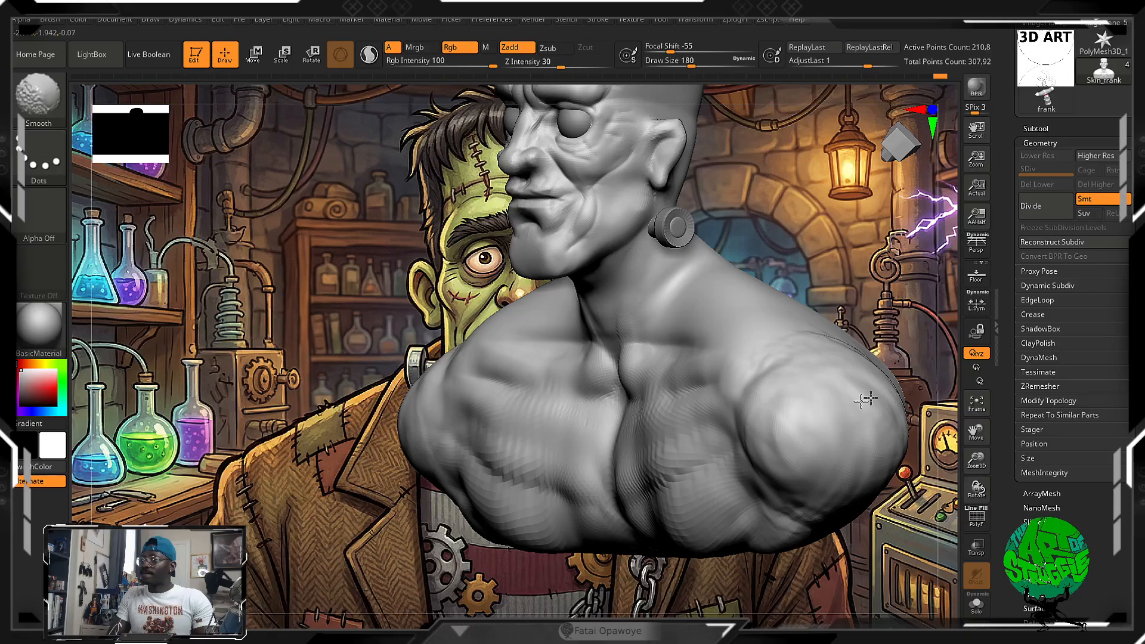
left_click_drag(913, 423, 952, 428)
mouse_move(931, 486)
left_mouse_down()
mouse_move(724, 491)
mouse_move(757, 506)
mouse_move(852, 423)
left_mouse_up()
Blend the pectoral fibres and the area below the collarbones with the Smooth brush at draw size 180
left_click_drag(610, 434, 649, 379, "shift")
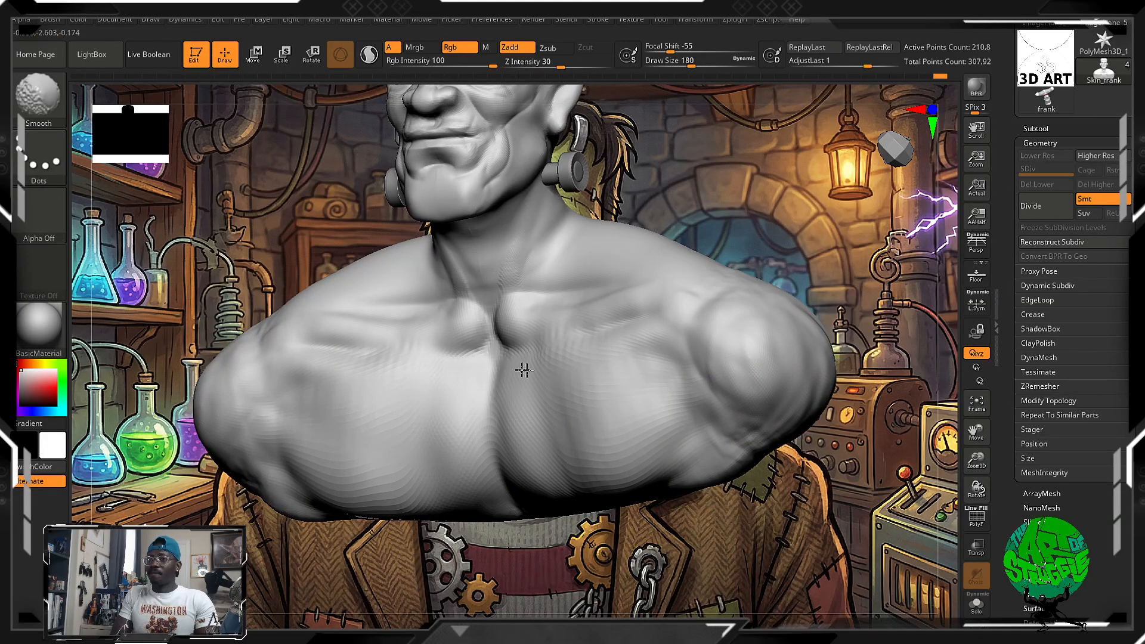
left_click_drag(611, 344, 616, 370, "shift")
mouse_move(531, 319)
left_mouse_down("shift")
mouse_move(491, 323)
mouse_move(645, 293)
left_mouse_up("shift")
left_click_drag(859, 334, 913, 337, "shift")
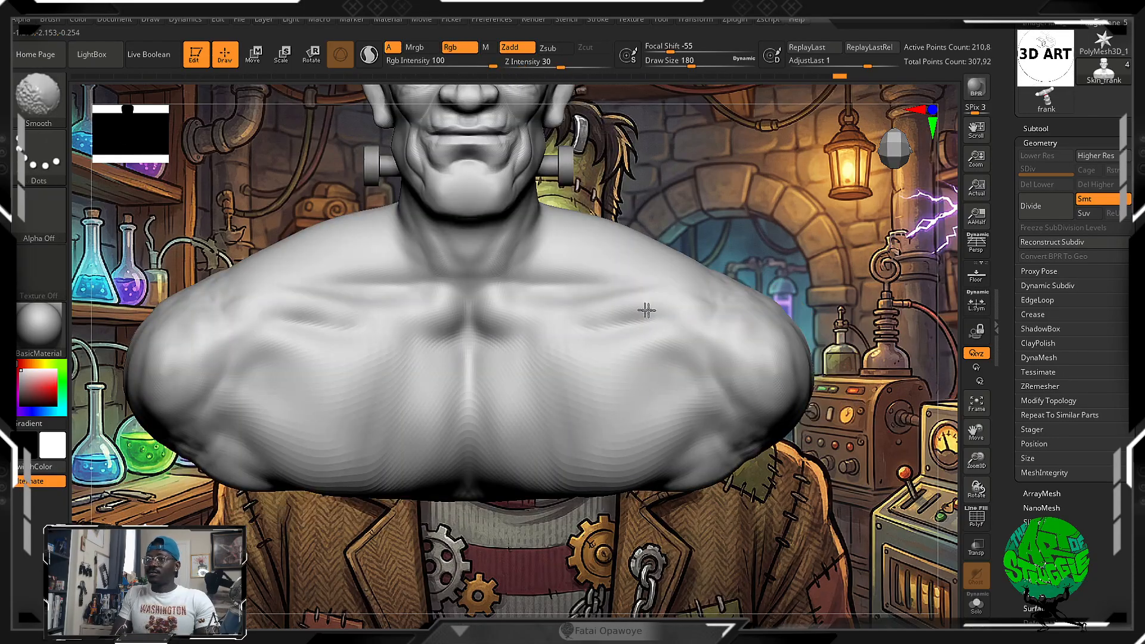
Build up the side of the shoulder muscles with ClayBuildup at draw size 180, and smooth them at Z intensity 30
right_click_drag(729, 435, 794, 460)
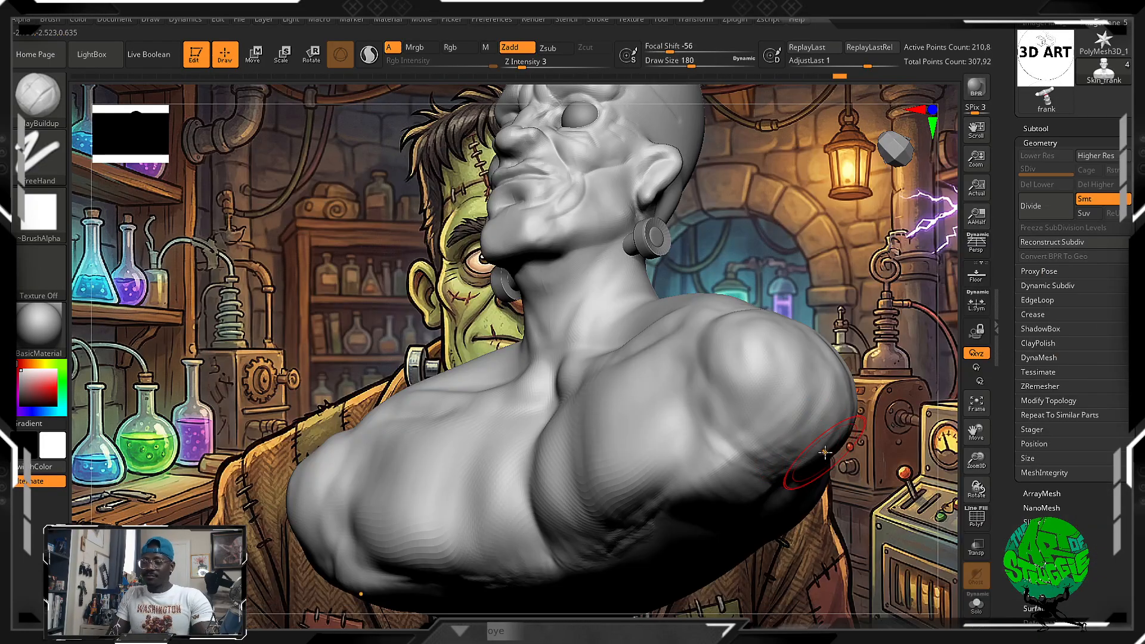
mouse_move(826, 453)
left_mouse_down()
mouse_move(794, 418)
mouse_move(811, 454)
mouse_move(759, 384)
mouse_move(842, 445)
left_mouse_up()
mouse_move(862, 456)
right_mouse_down()
mouse_move(867, 500)
mouse_move(823, 442)
mouse_move(813, 462)
mouse_move(845, 457)
right_mouse_up()
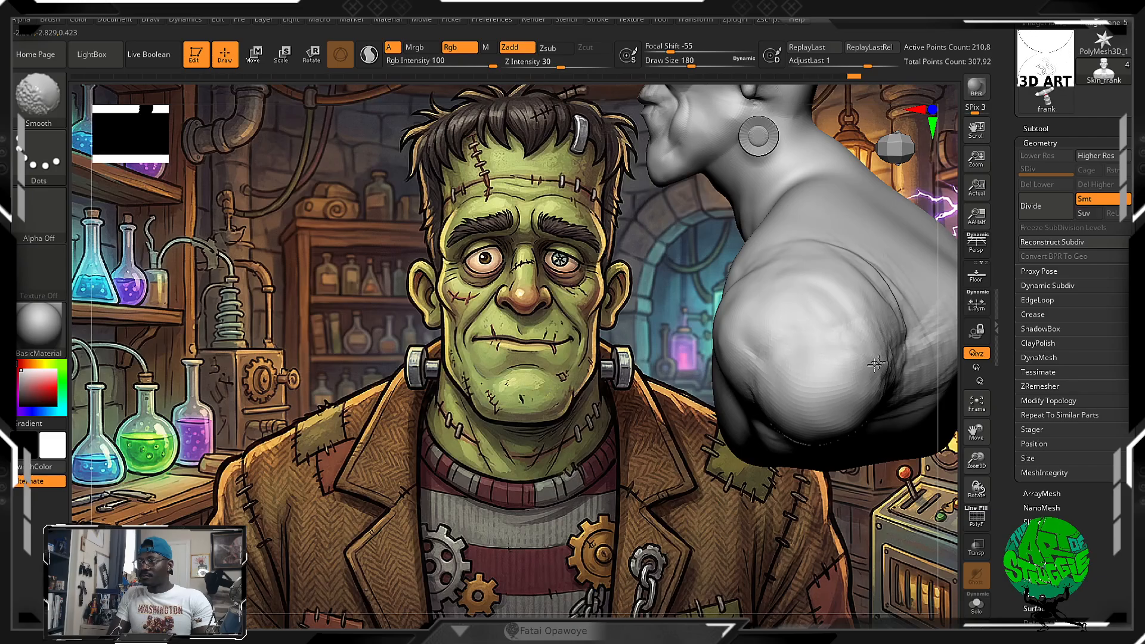
right_click_drag(792, 452, 636, 514)
right_click_drag(889, 473, 746, 335)
right_click_drag(751, 391, 732, 374, "alt")
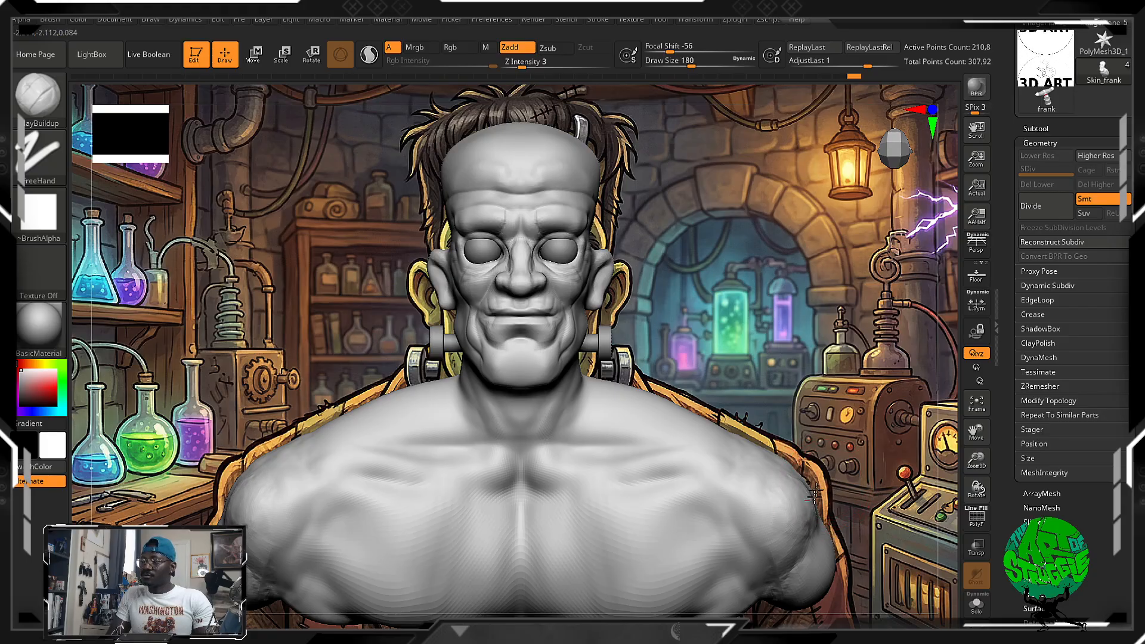
Fill out the outer ends of the shoulders with ClayBuildup, and blend the rough strokes with the Smooth brush at draw size 180
right_click_drag(812, 498, 841, 481)
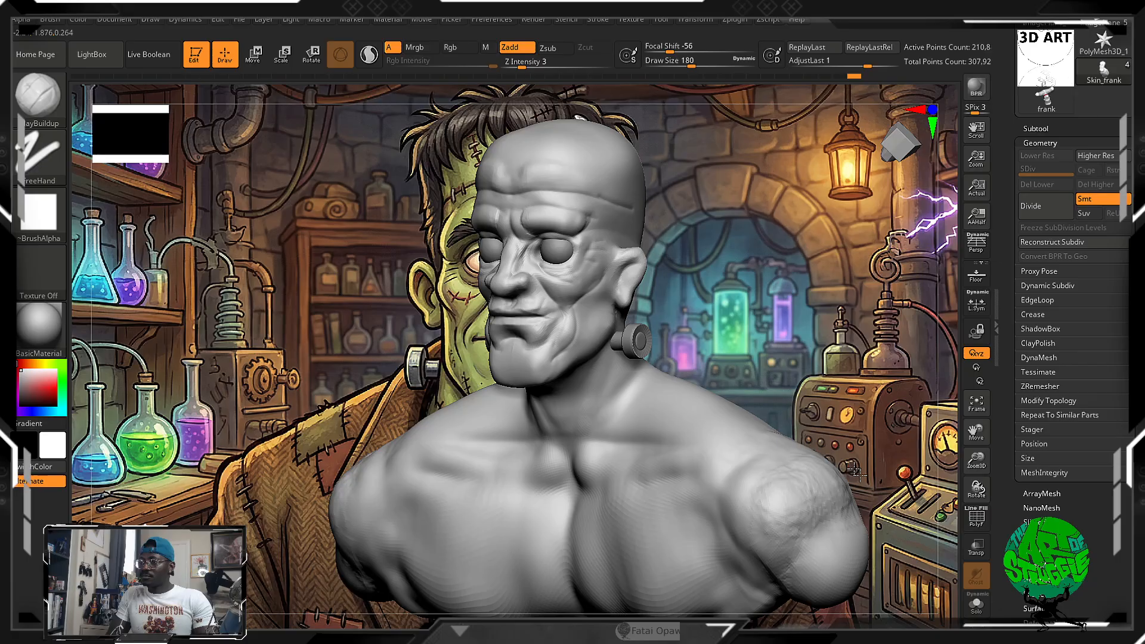
left_click_drag(852, 545, 778, 580)
left_click_drag(827, 519, 855, 550)
right_click_drag(889, 501, 862, 478)
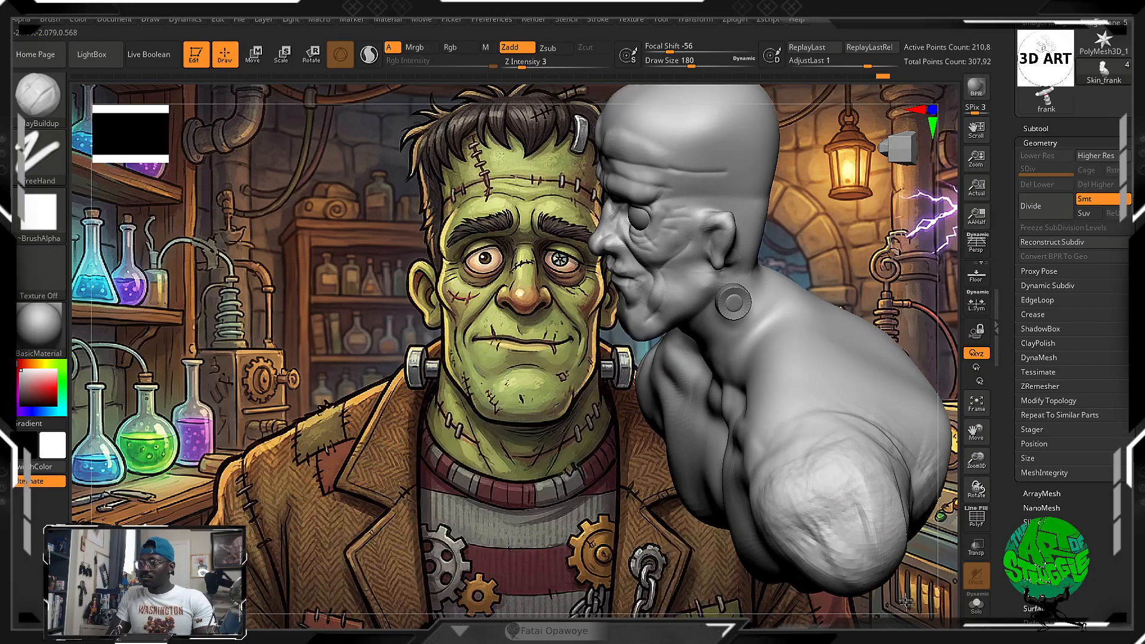
key("shift")
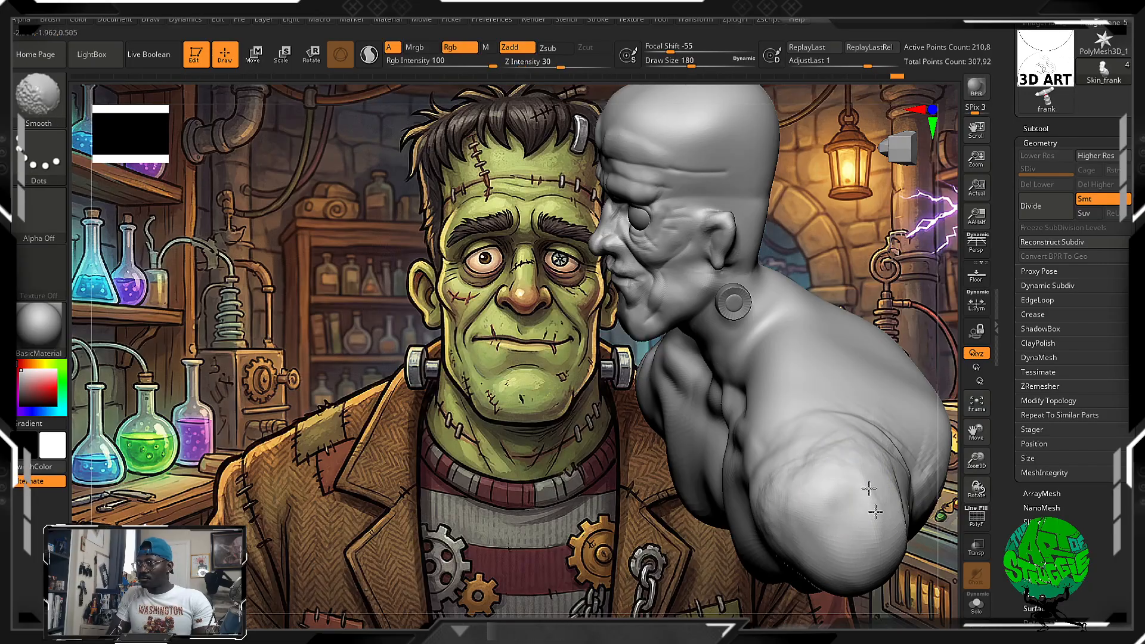
left_click_drag(560, 529, 600, 520, "shift")
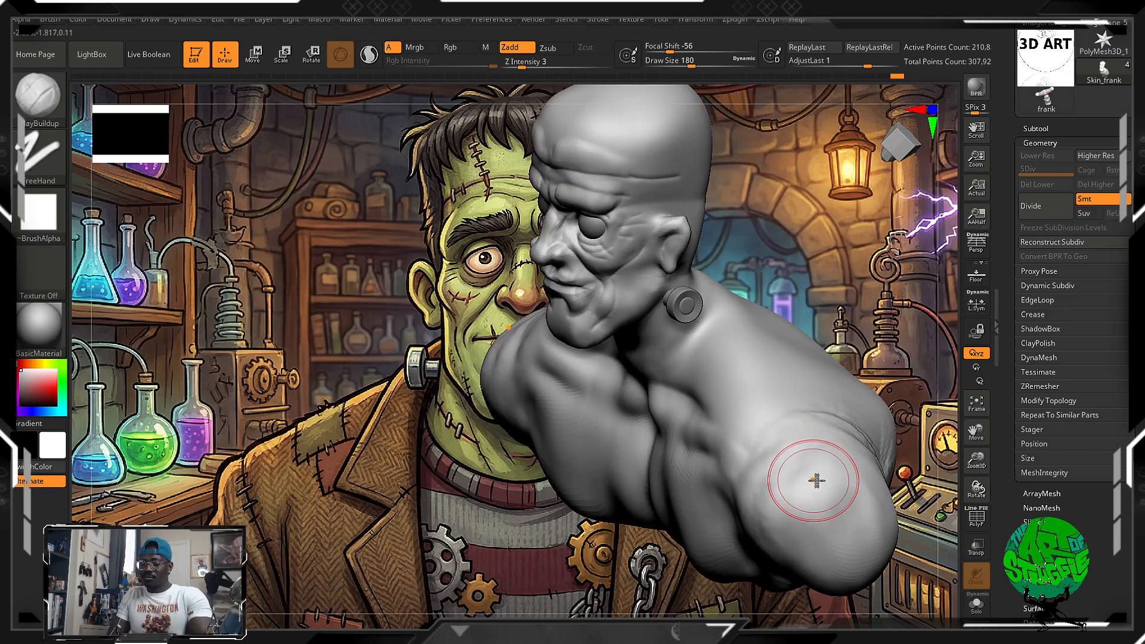
key("shift")
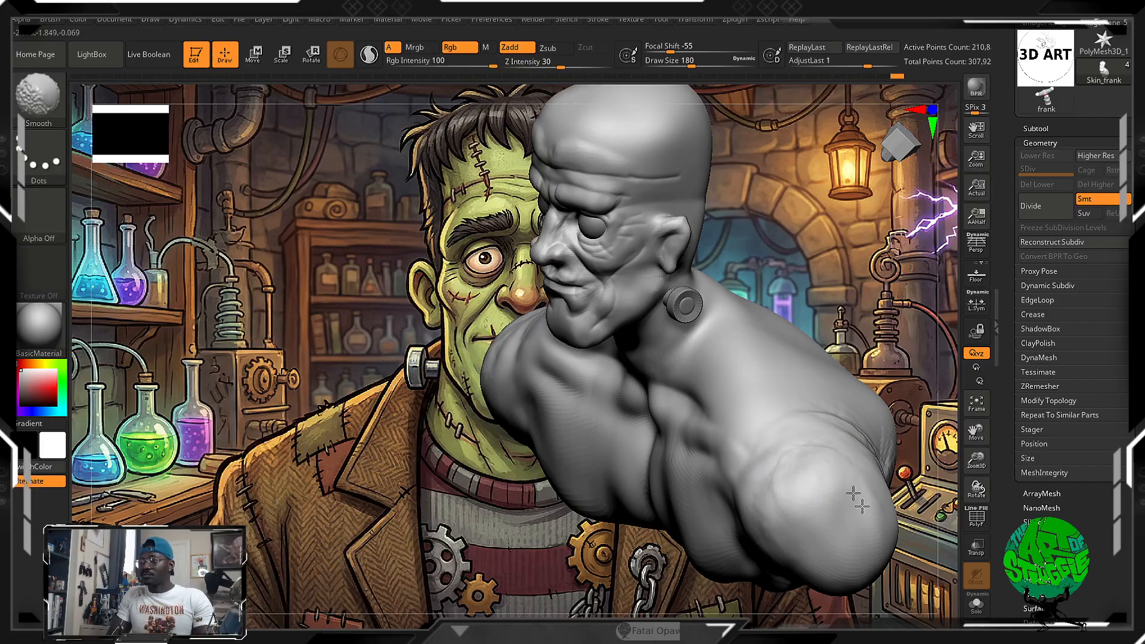
right_click_drag(631, 543, 852, 469, "shift")
Centre the torso in a front view over the reference illustration and turn on perspective
key("f")
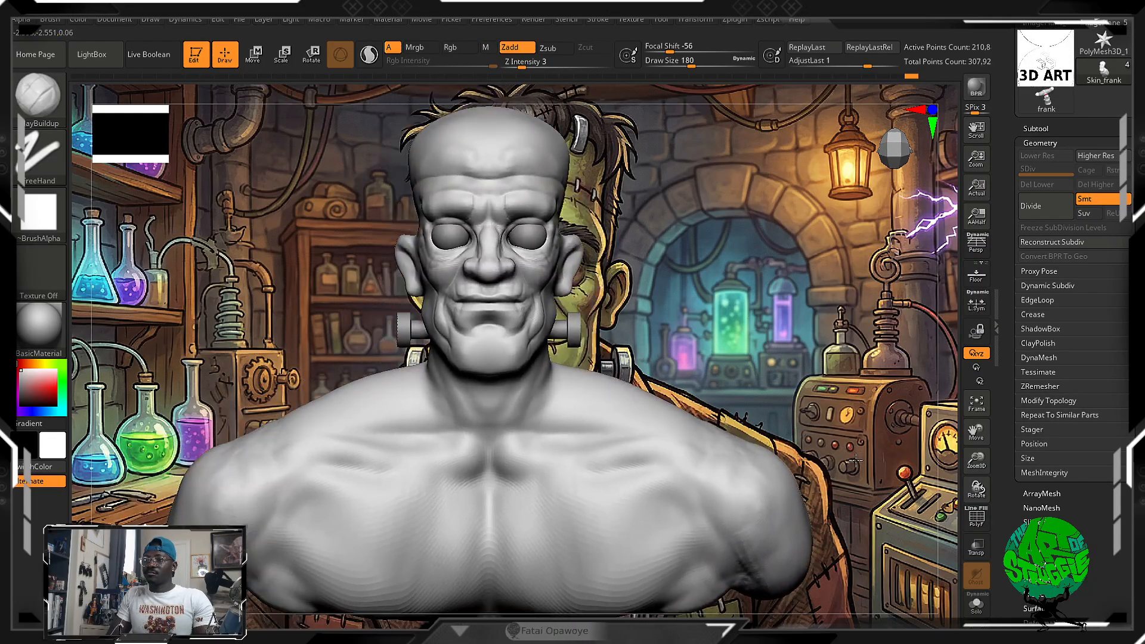
right_click_drag(858, 462, 838, 443, "alt")
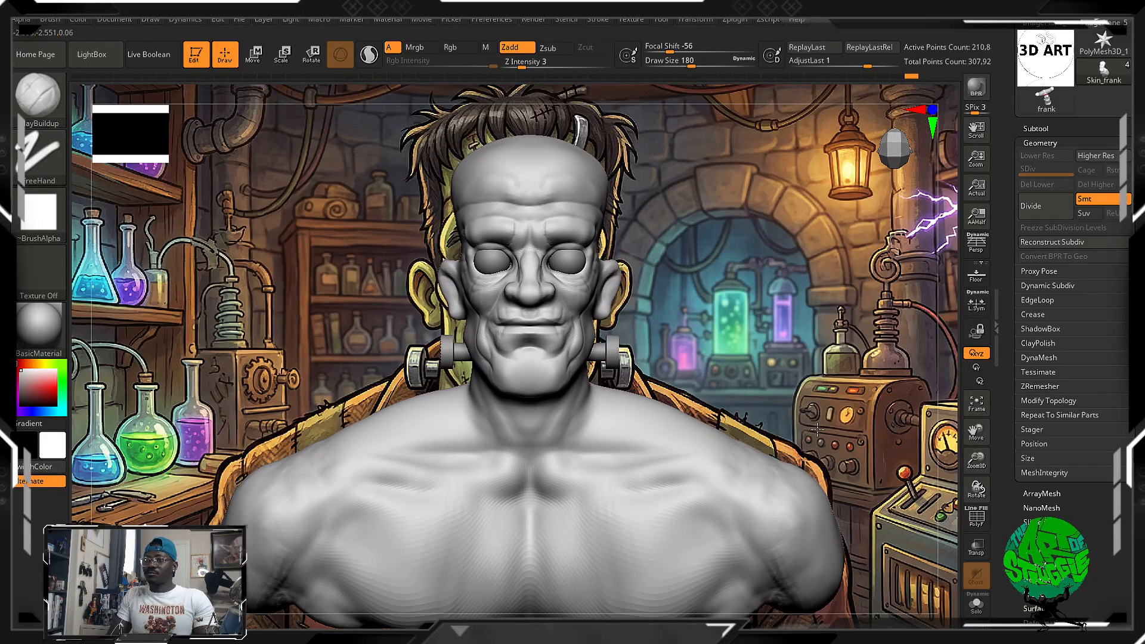
right_click_drag(810, 411, 846, 427, "ctrl")
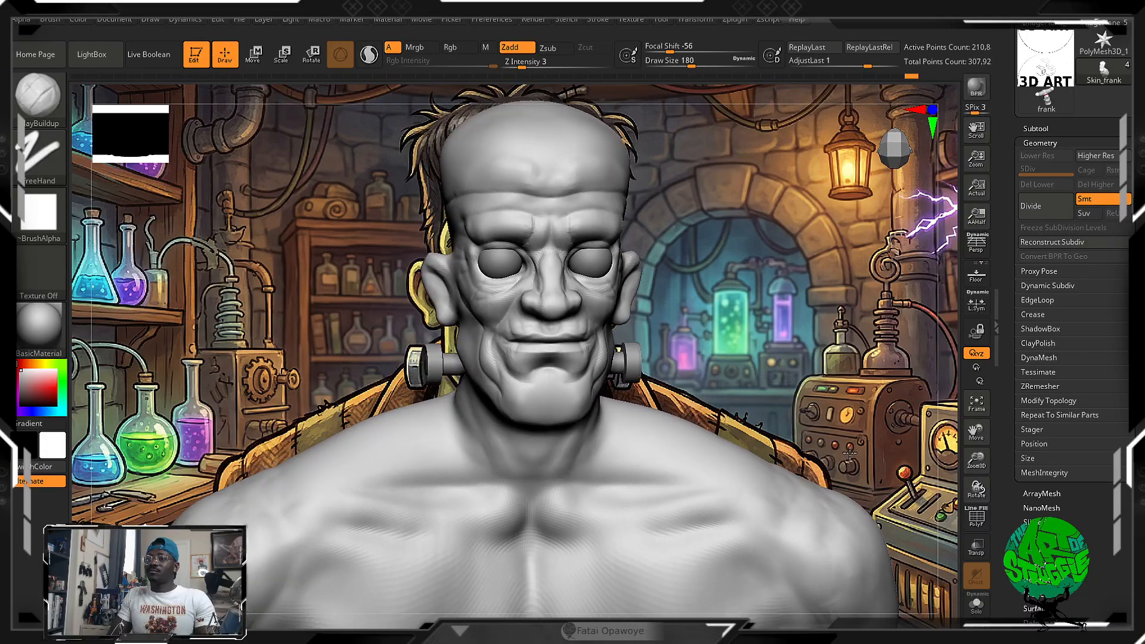
left_click_drag(839, 440, 834, 397)
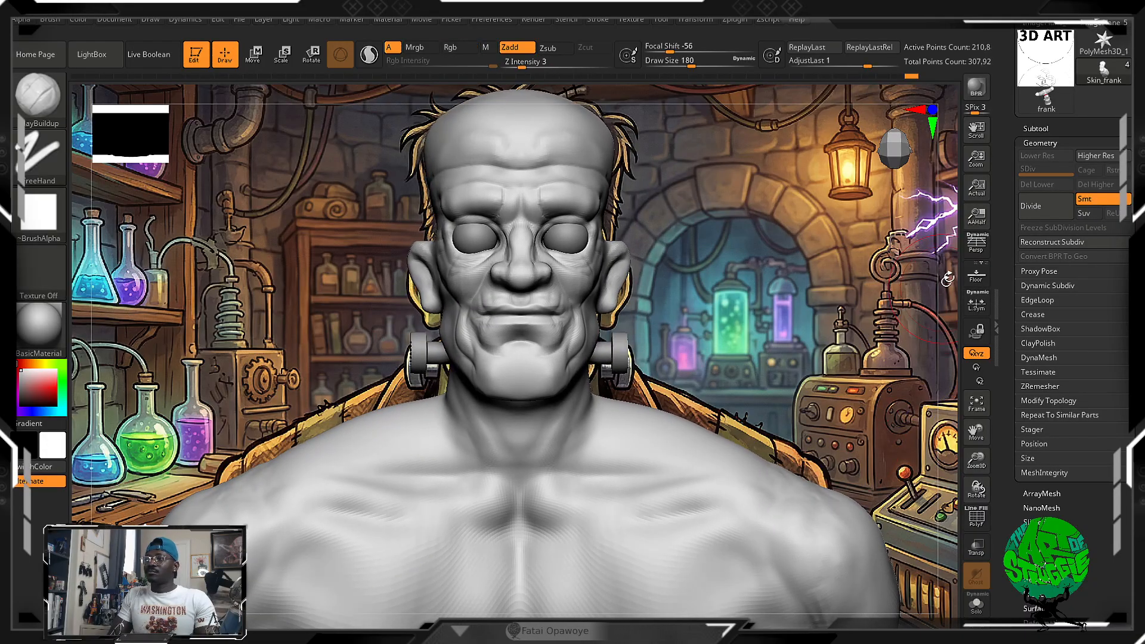
left_click(982, 252)
right_click_drag(820, 345, 832, 358, "ctrl")
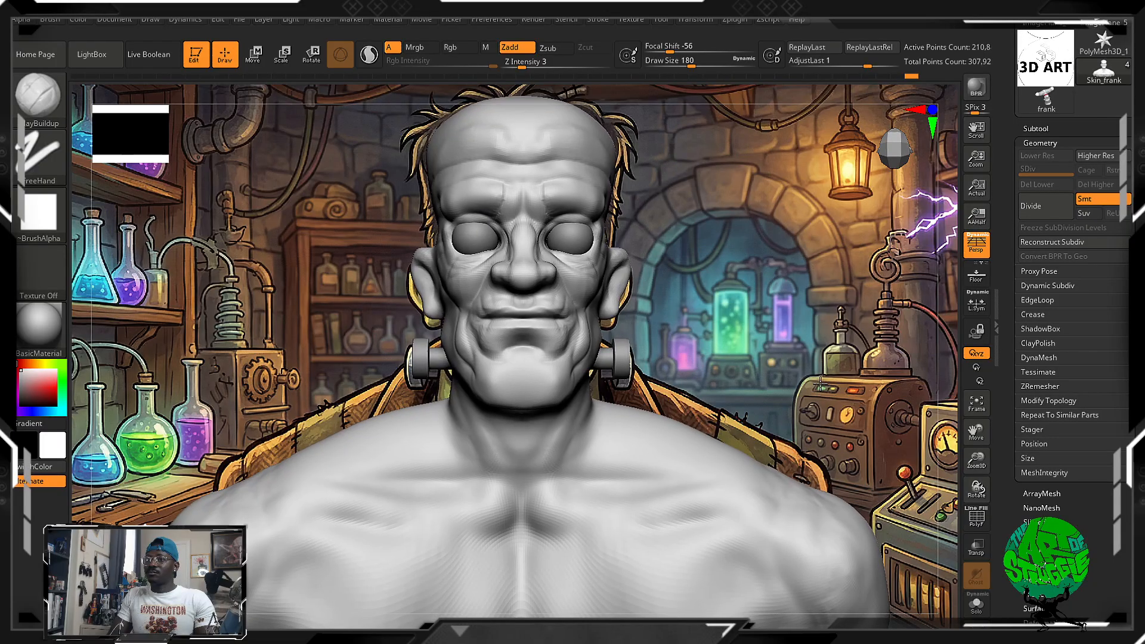
right_click_drag(811, 377, 781, 368, "ctrl")
left_click_drag(780, 368, 766, 369)
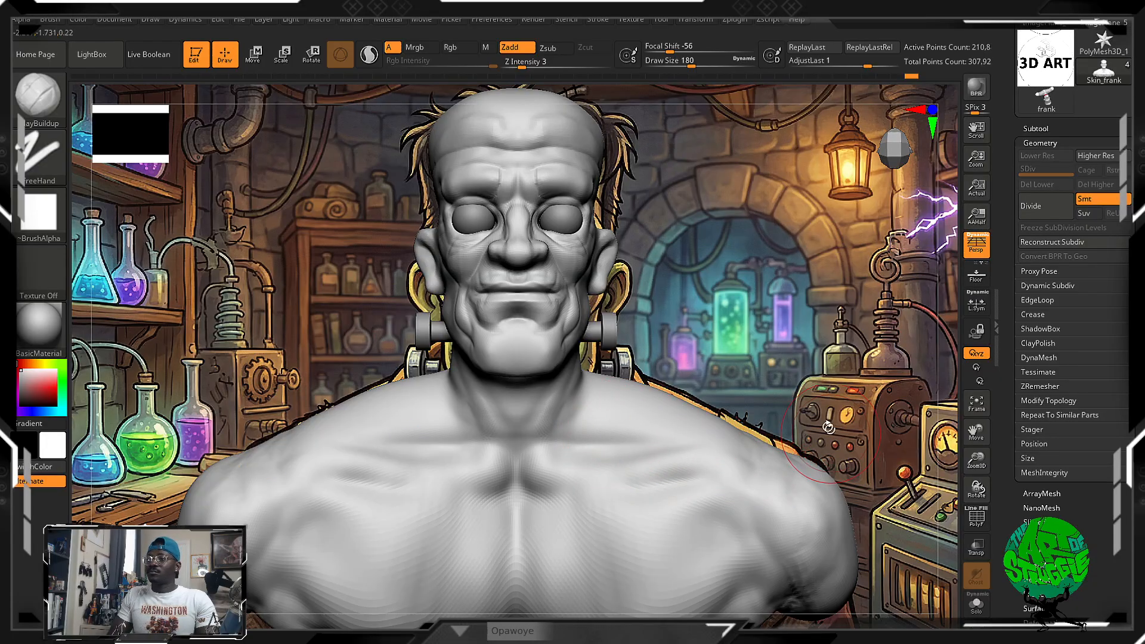
Mask both shoulders and upper arms and the lower chest with MaskPen, leaving the neck and upper chest unmasked
key("ctrl")
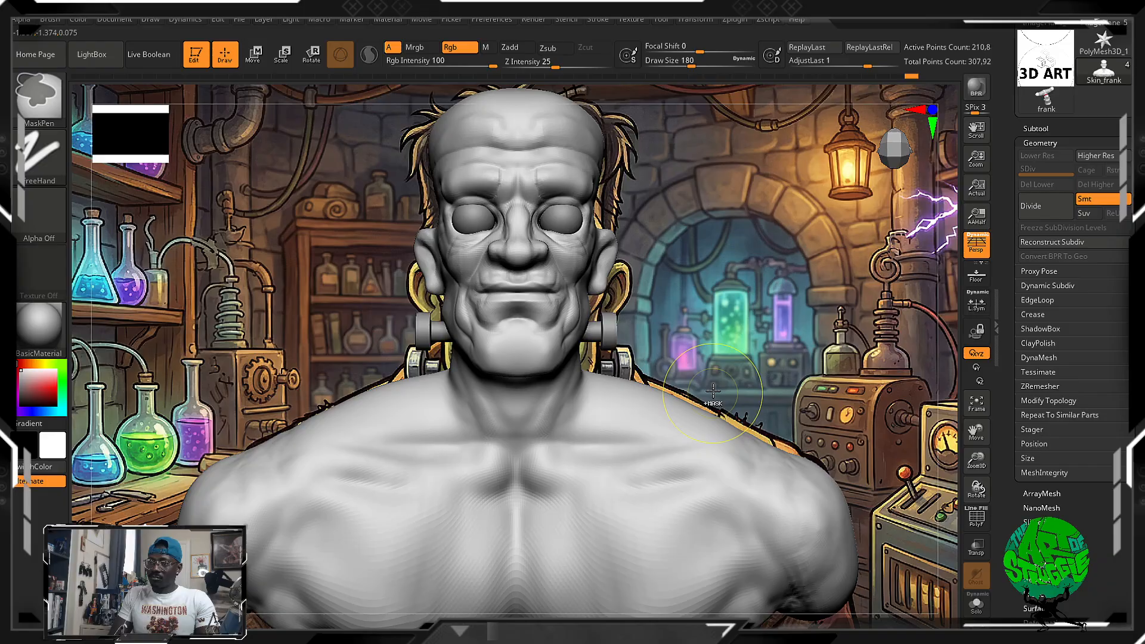
left_click_drag(752, 426, 934, 624, "ctrl")
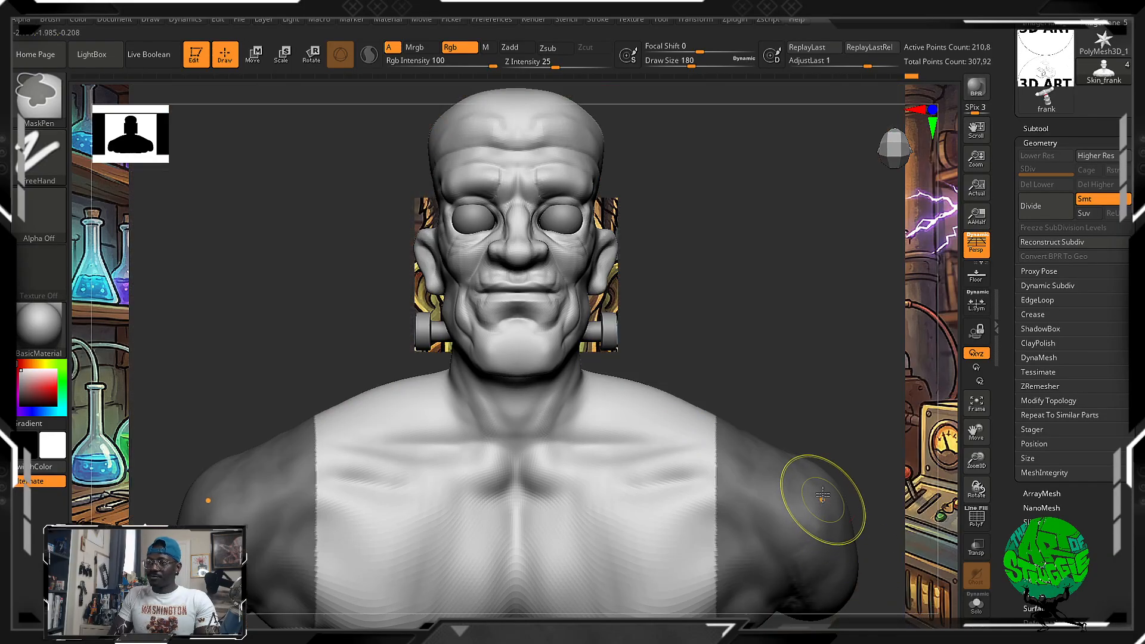
right_click_drag(821, 505, 833, 406, "alt")
left_click_drag(793, 552, 132, 426, "ctrl")
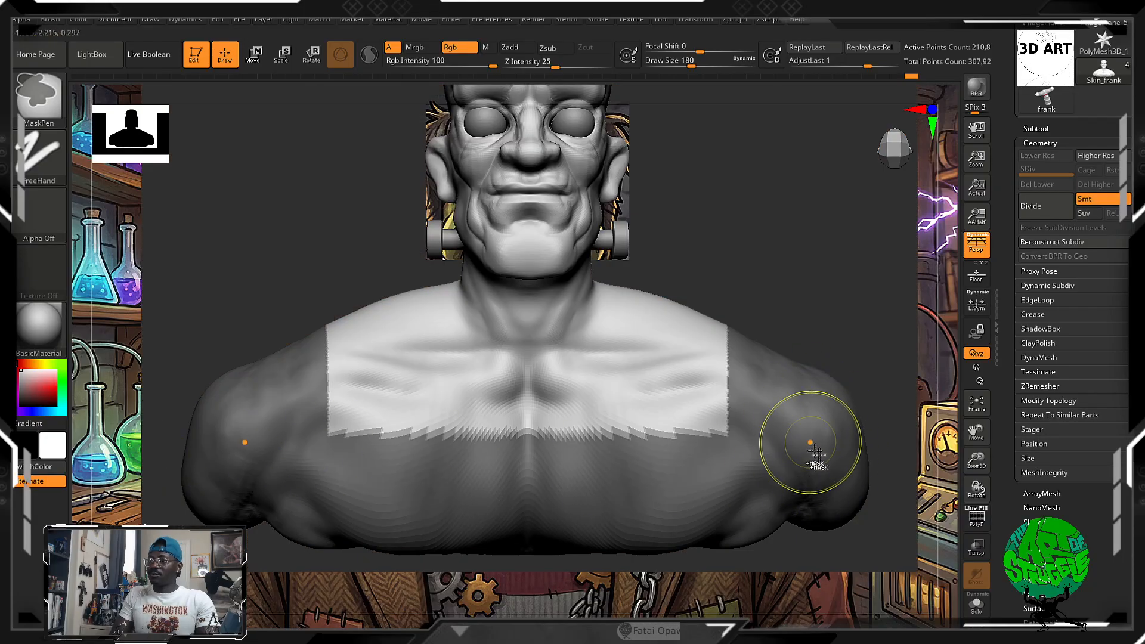
left_click_drag(865, 541, 173, 375, "ctrl")
mouse_move(721, 321)
left_mouse_down("ctrl")
mouse_move(645, 396)
mouse_move(519, 424)
left_mouse_up("ctrl")
mouse_move(828, 319)
left_mouse_down("alt")
mouse_move(827, 409)
mouse_move(696, 439)
mouse_move(695, 612)
mouse_move(763, 402)
mouse_move(716, 461)
mouse_move(729, 460)
left_mouse_up("alt")
Extend the mask over the upper back with MaskPen at draw size 180, curving its edge around the base of the neck
key("ctrl")
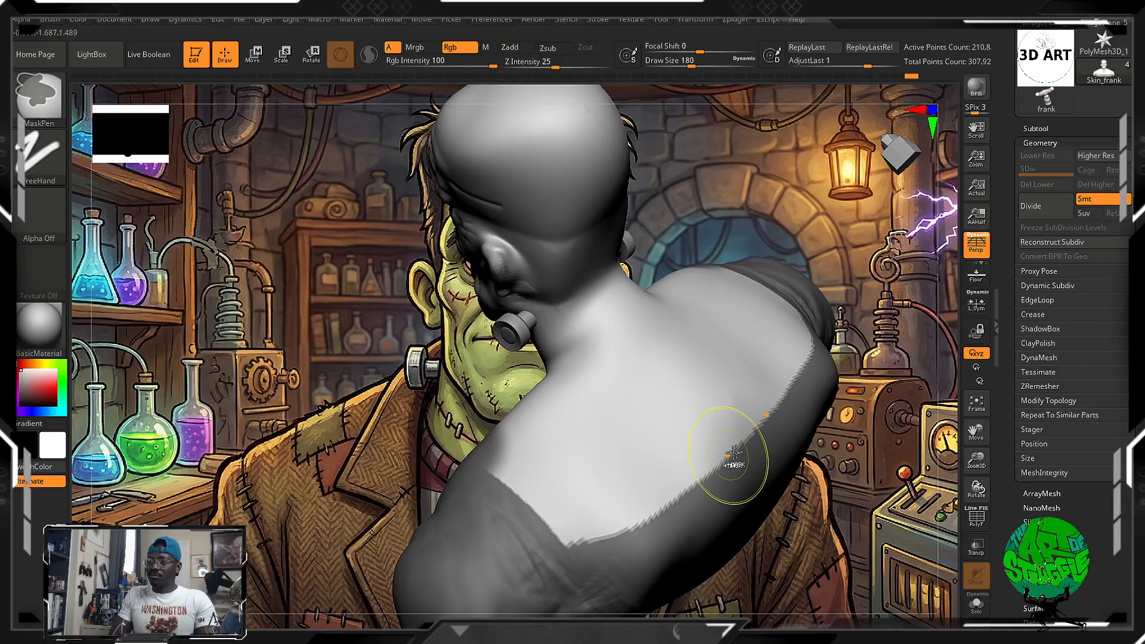
mouse_move(643, 518)
left_mouse_down("ctrl")
mouse_move(769, 441)
mouse_move(656, 465)
mouse_move(767, 322)
mouse_move(804, 371)
mouse_move(465, 464)
mouse_move(708, 407)
left_mouse_up("ctrl")
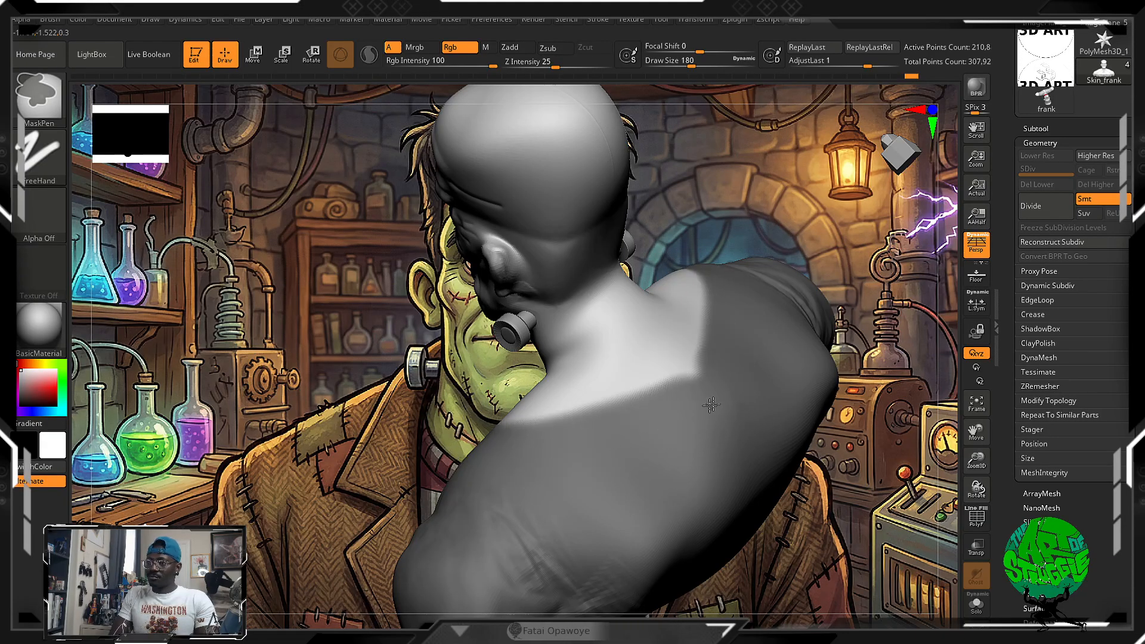
left_click_drag(751, 325, 721, 373, "ctrl")
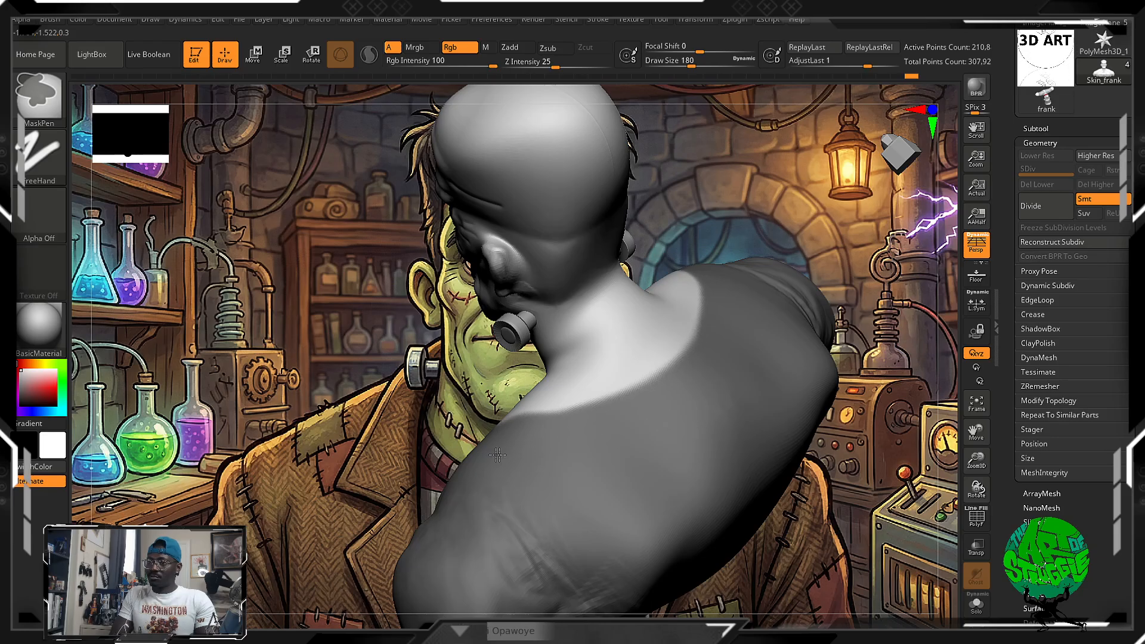
mouse_move(439, 447)
left_mouse_down()
mouse_move(609, 424)
mouse_move(695, 469)
mouse_move(671, 432)
mouse_move(640, 420)
left_mouse_up()
mouse_move(685, 495)
left_mouse_down()
mouse_move(689, 381)
mouse_move(694, 435)
mouse_move(835, 433)
left_mouse_up()
Shape the front of the mask into a rounded shirt neckline across the collarbones and the base of the neck
mouse_move(561, 460)
left_mouse_down("alt")
mouse_move(740, 425)
mouse_move(686, 486)
mouse_move(706, 466)
mouse_move(649, 472)
mouse_move(481, 571)
mouse_move(571, 521)
left_mouse_up("alt")
mouse_move(615, 477)
left_mouse_down("ctrl")
mouse_move(612, 443)
mouse_move(504, 547)
mouse_move(500, 510)
left_mouse_up("ctrl")
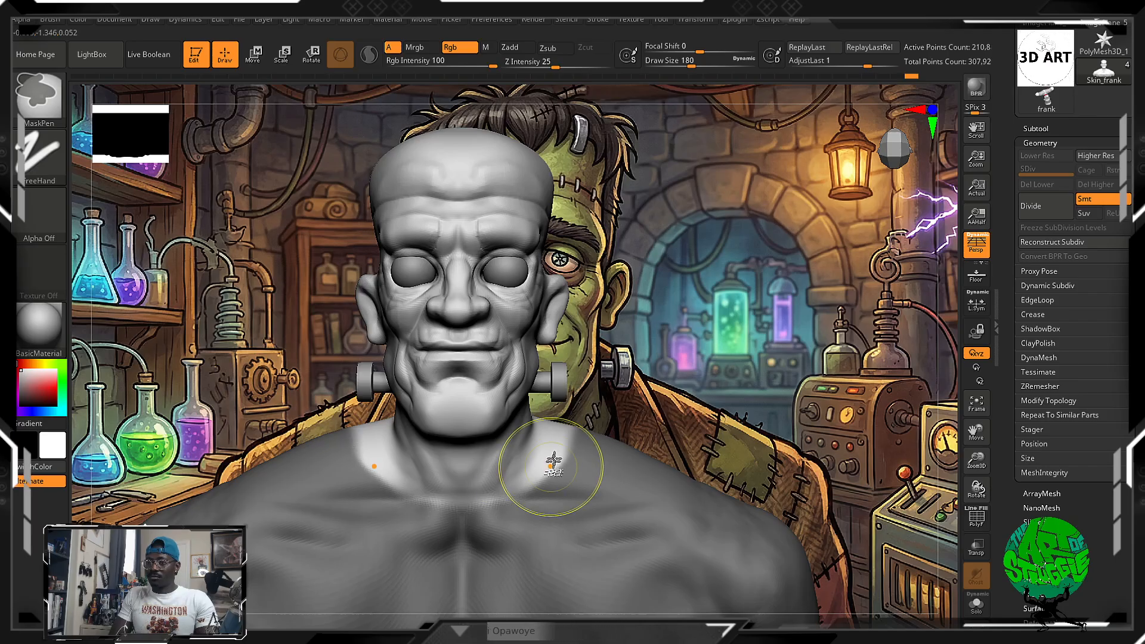
mouse_move(553, 409)
left_mouse_down("ctrl")
mouse_move(562, 445)
mouse_move(566, 425)
mouse_move(549, 476)
mouse_move(445, 510)
left_mouse_up("ctrl")
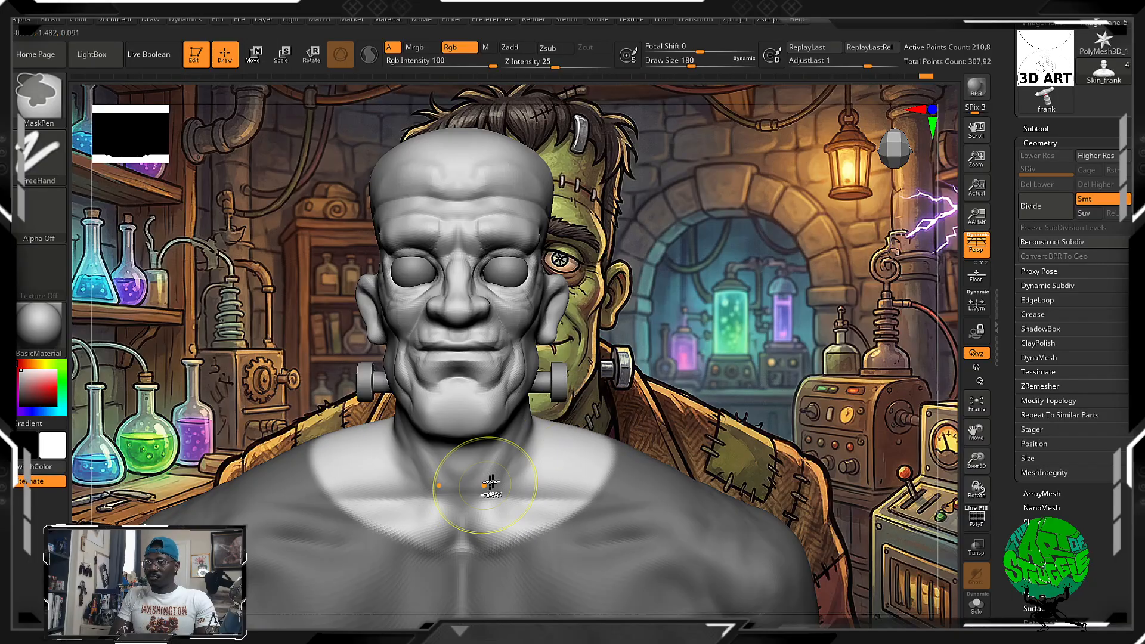
mouse_move(780, 388)
left_mouse_down("alt")
mouse_move(684, 431)
mouse_move(671, 460)
mouse_move(688, 456)
left_mouse_up("alt")
left_click_drag(420, 576, 528, 514, "ctrl")
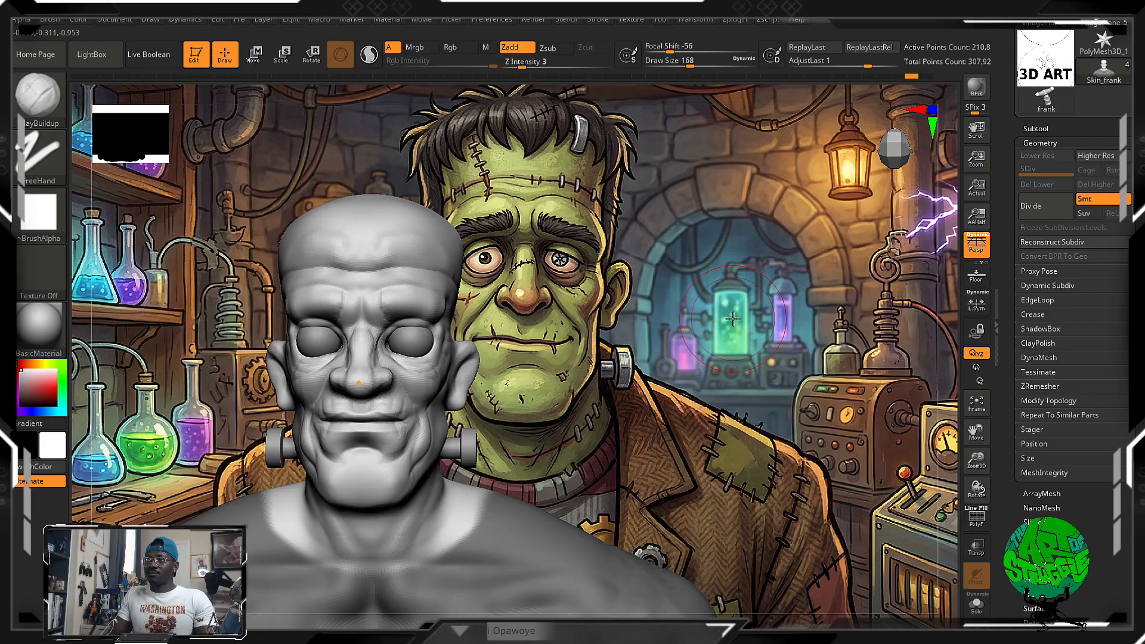
mouse_move(733, 319)
left_mouse_down()
mouse_move(548, 348)
mouse_move(721, 121)
left_mouse_up()
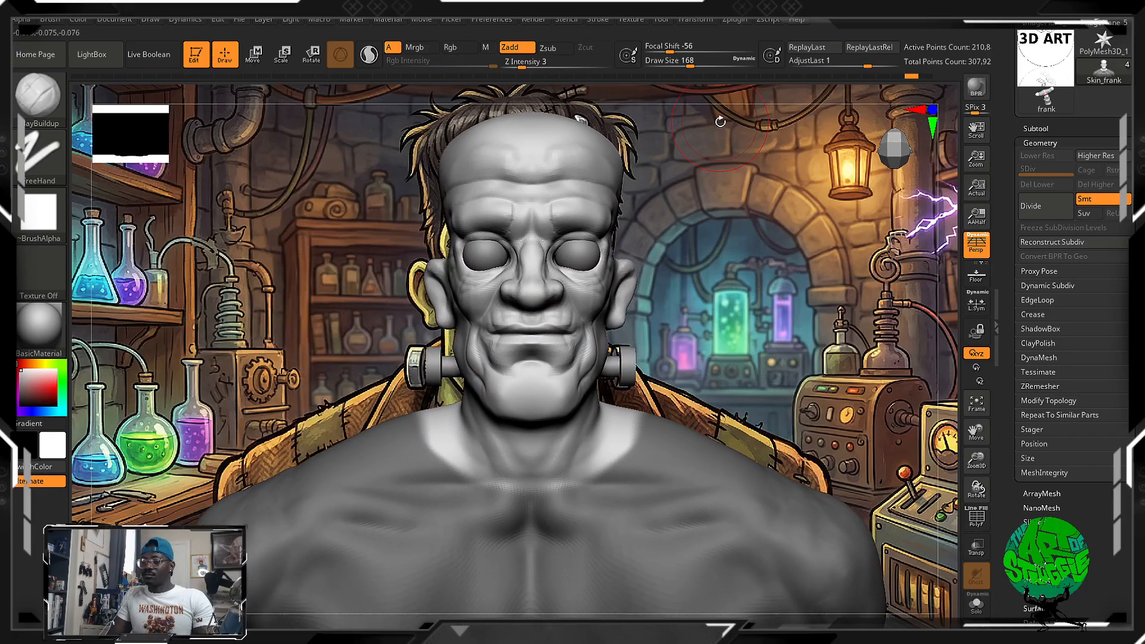
mouse_move(728, 359)
left_mouse_down("alt")
mouse_move(748, 341)
mouse_move(715, 331)
mouse_move(728, 325)
left_mouse_up("alt")
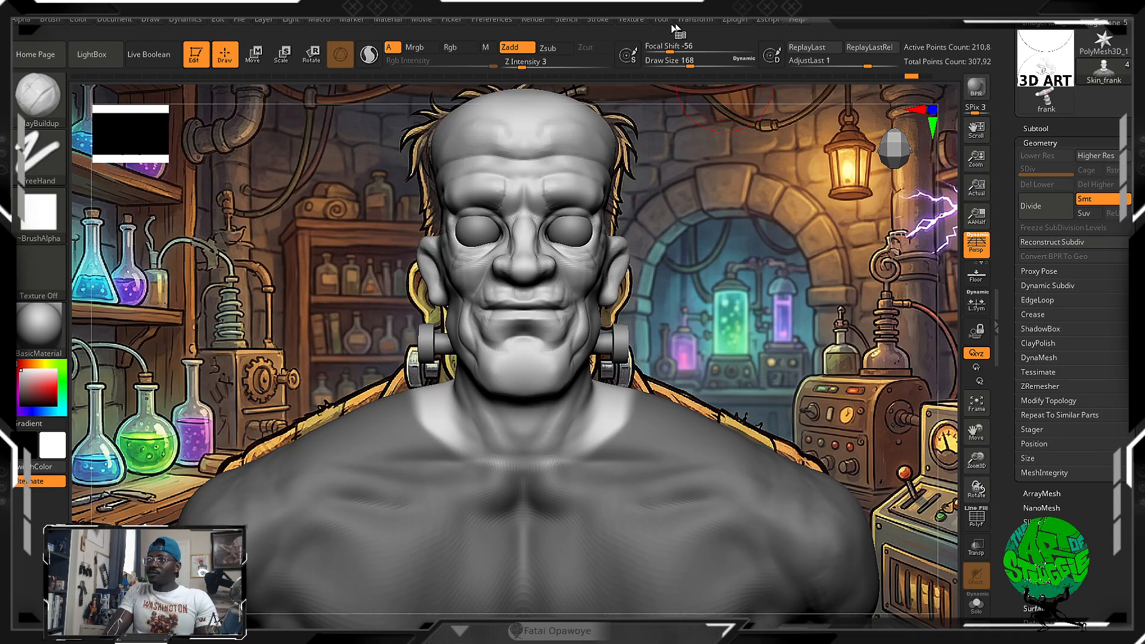
Lower the model opacity to 59 for the front reference view so the illustration shows through the bust
left_click(632, 19)
scroll(757, 377, "down", 3)
scroll(757, 377, "down", 1)
left_click_drag(689, 468, 672, 468)
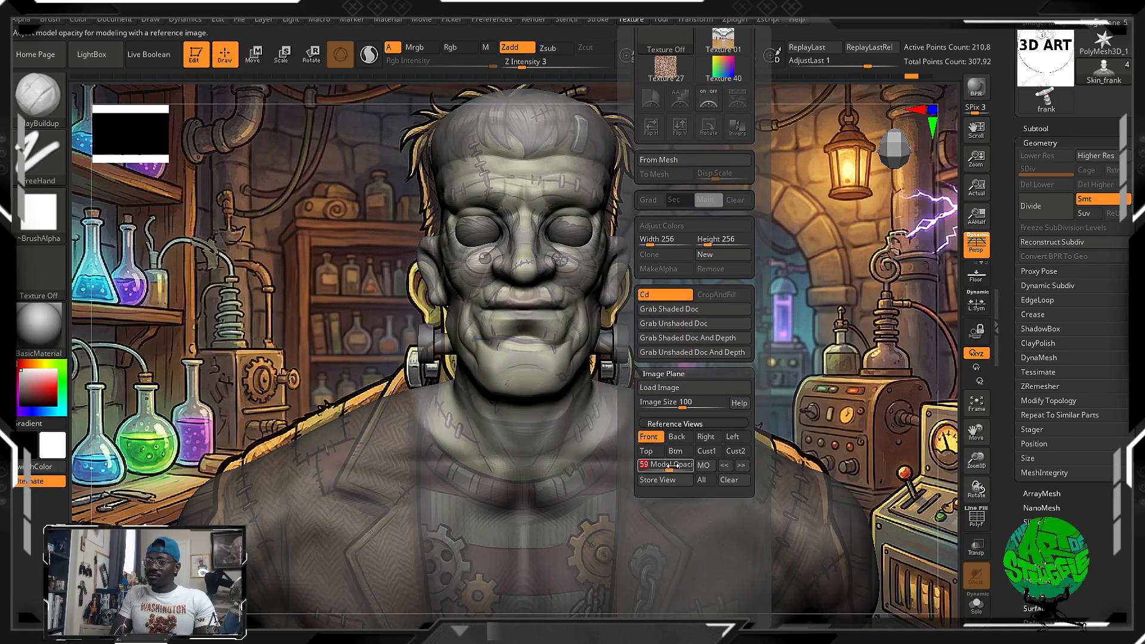
mouse_move(757, 352)
left_mouse_down()
mouse_move(734, 358)
mouse_move(742, 361)
left_mouse_up()
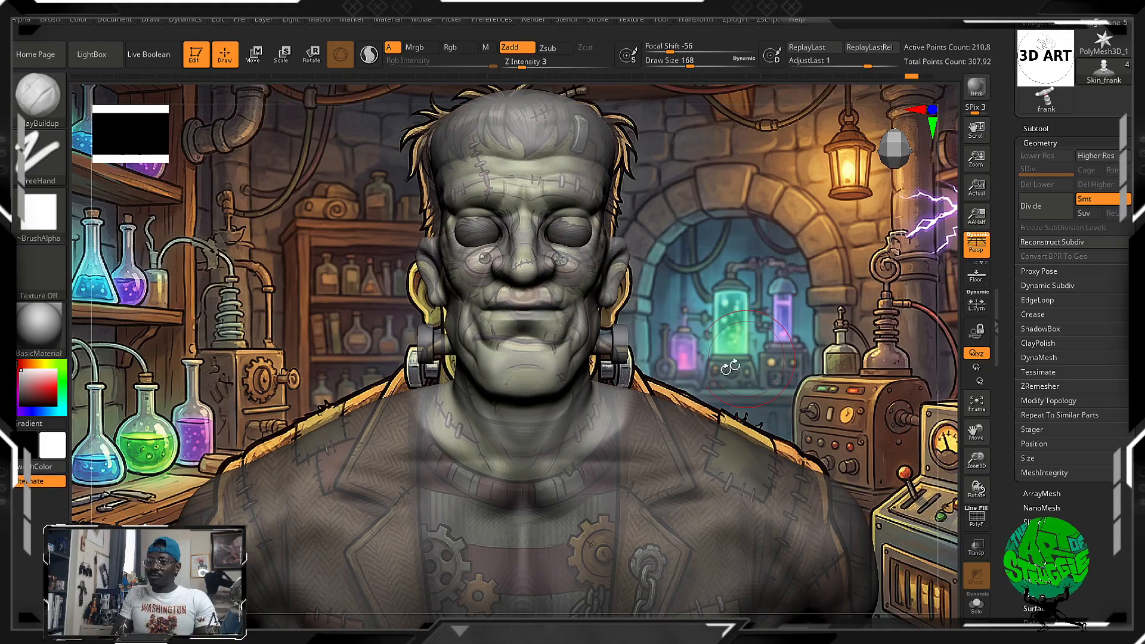
Refine the mask's neckline against the reference collar with smaller MaskPen strokes, undoing the stray stroke beside the neck
key("ctrl")
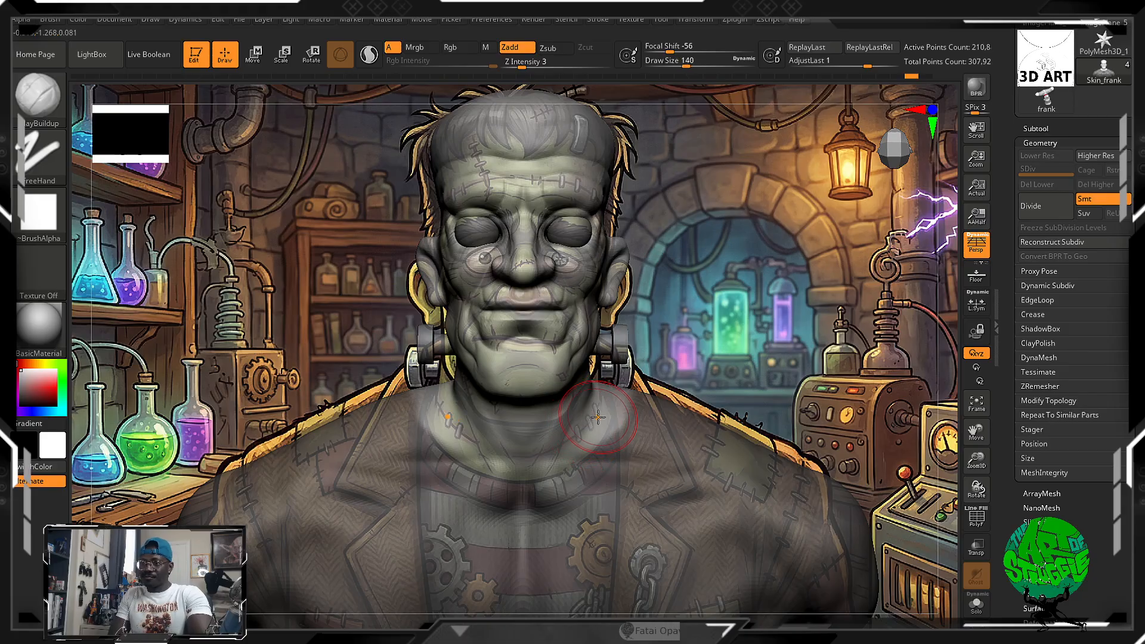
key("ctrl")
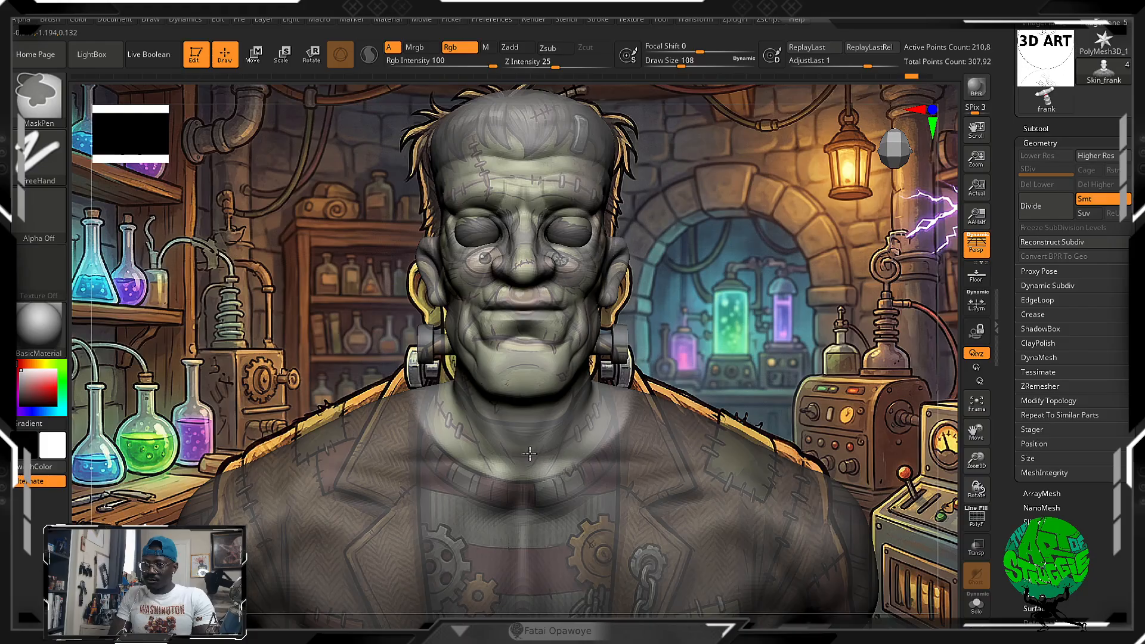
mouse_move(641, 392)
left_mouse_down("ctrl")
mouse_move(635, 422)
mouse_move(570, 448)
left_mouse_up("ctrl")
left_click_drag(614, 403, 596, 444, "ctrl+alt")
key("ctrl+z")
key("ctrl")
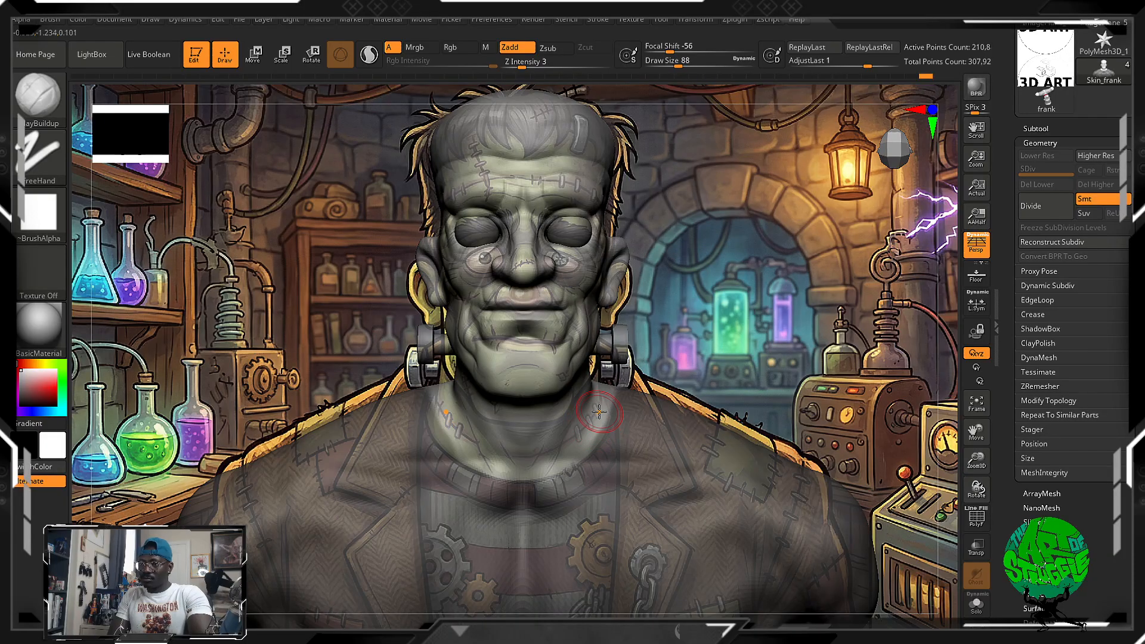
key("ctrl")
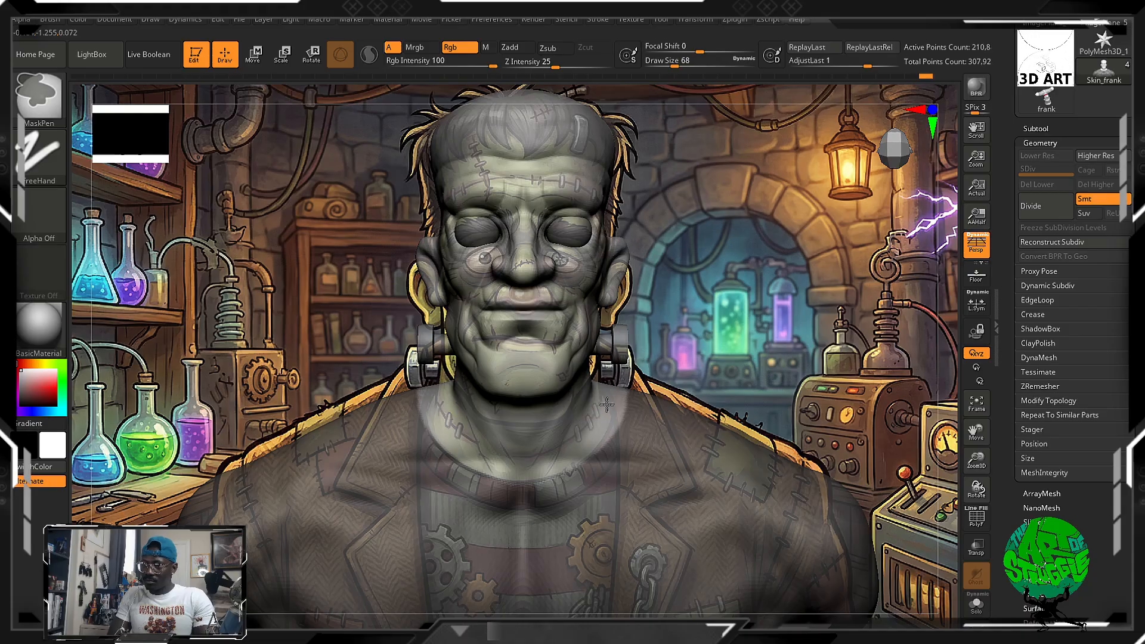
Adjust the mask edge around the side and back of the neck with MaskPen at draw size 68
key("ctrl")
mouse_move(706, 358)
left_mouse_down()
mouse_move(655, 389)
mouse_move(623, 391)
left_mouse_up()
key("ctrl")
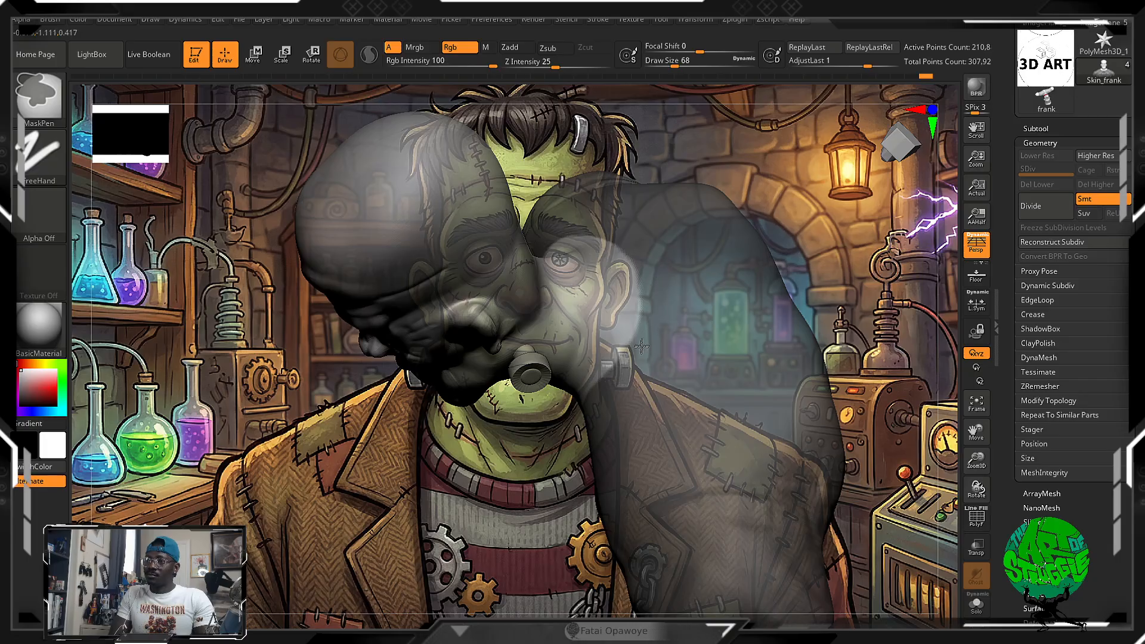
left_click_drag(626, 238, 640, 167)
mouse_move(770, 358)
left_mouse_down()
mouse_move(878, 346)
mouse_move(811, 366)
mouse_move(909, 291)
left_mouse_up()
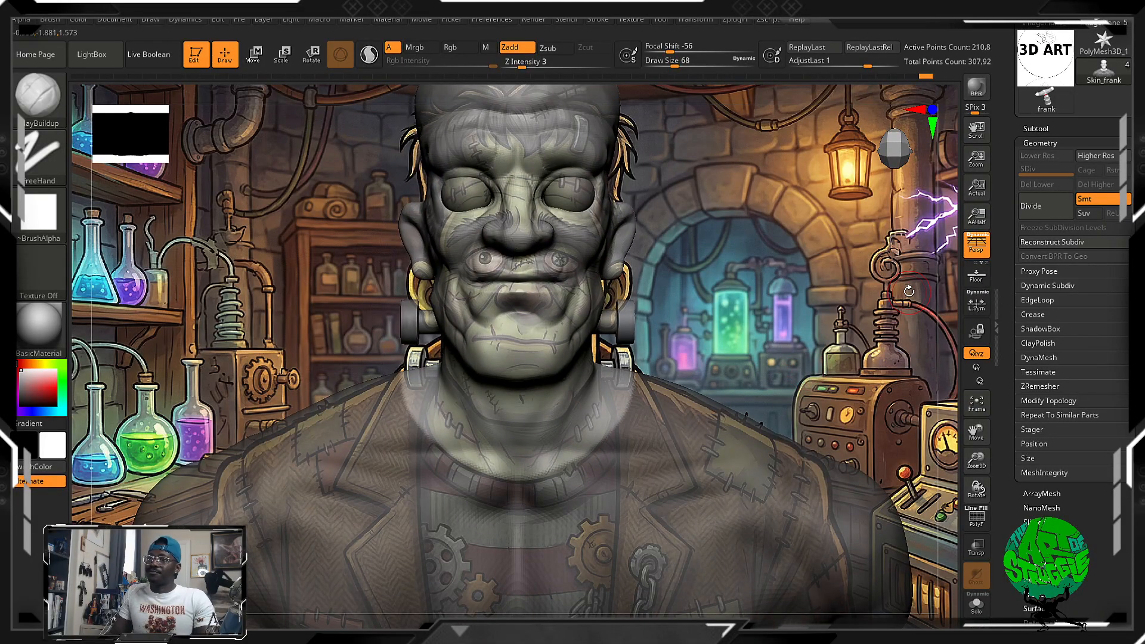
Raise the model opacity for the front reference view so the bust shows solid over the illustration
mouse_move(780, 265)
left_mouse_down()
mouse_move(779, 317)
mouse_move(785, 305)
mouse_move(760, 295)
left_mouse_up()
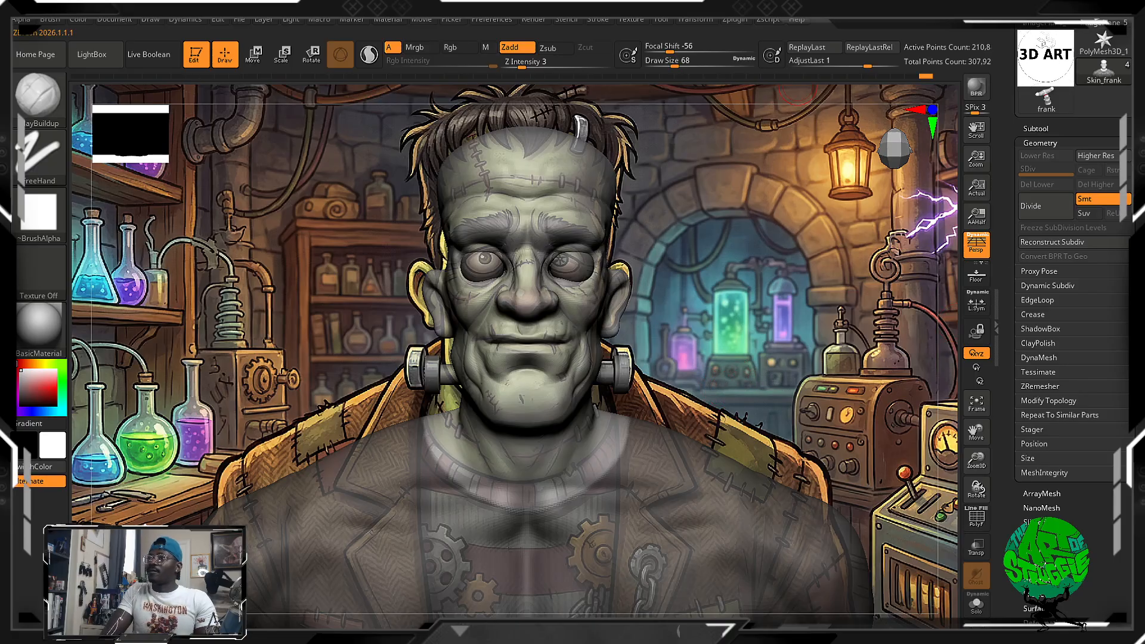
left_click(692, 19)
left_click(632, 20)
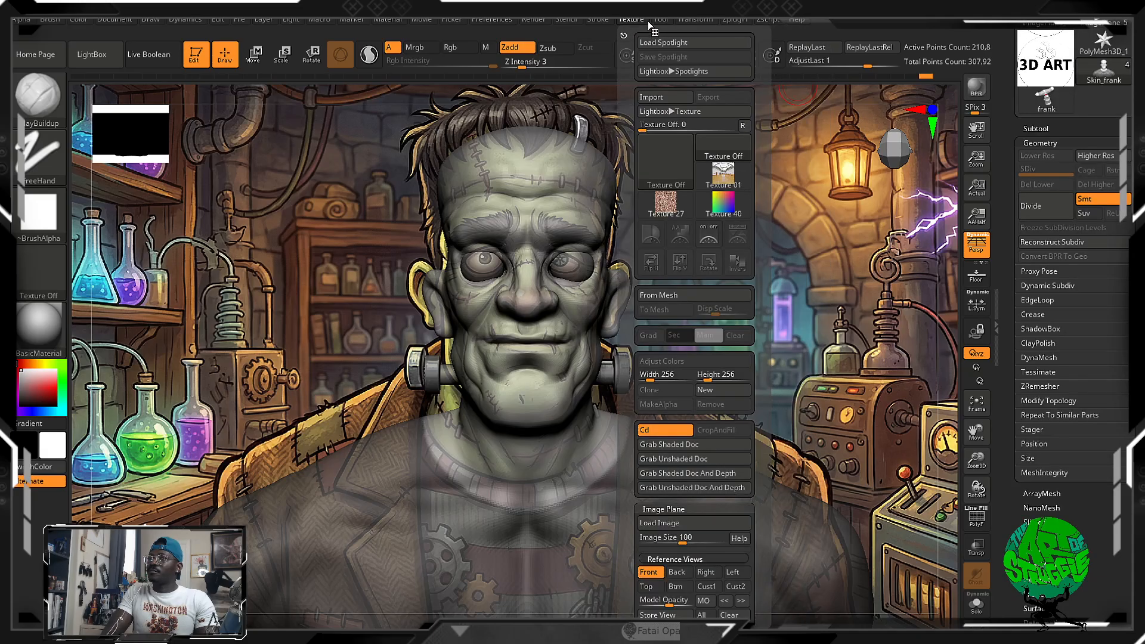
left_click_drag(670, 604, 705, 601)
key("d")
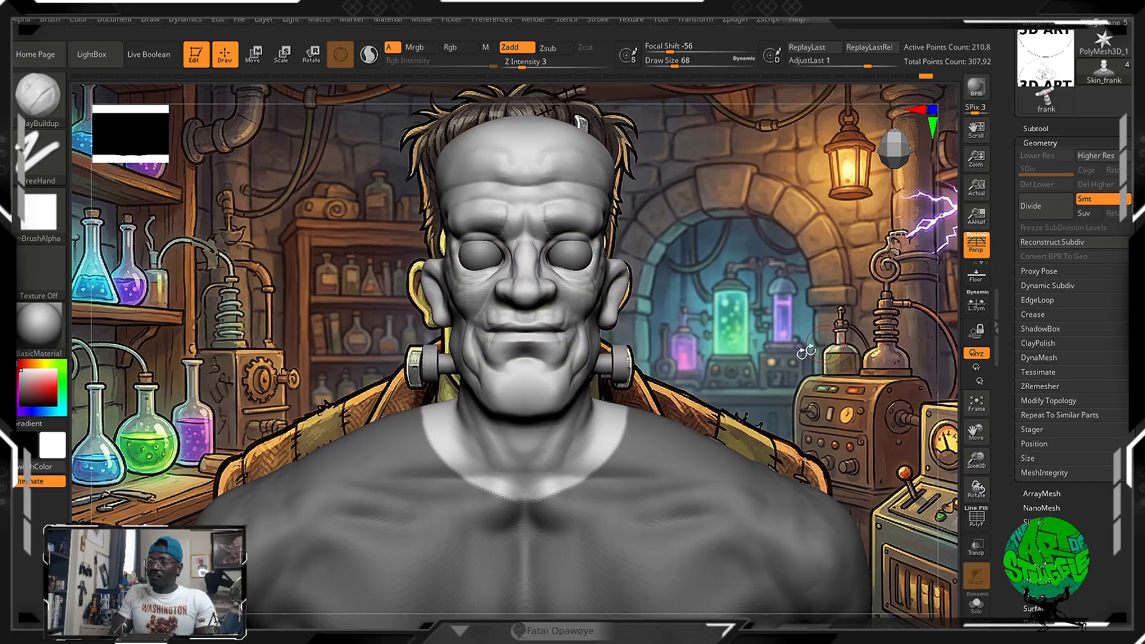
Preview an Extract of the masked shirt area on the Skin_frank subtool at thickness 0.02, checking it from the front and side
left_click(1086, 133)
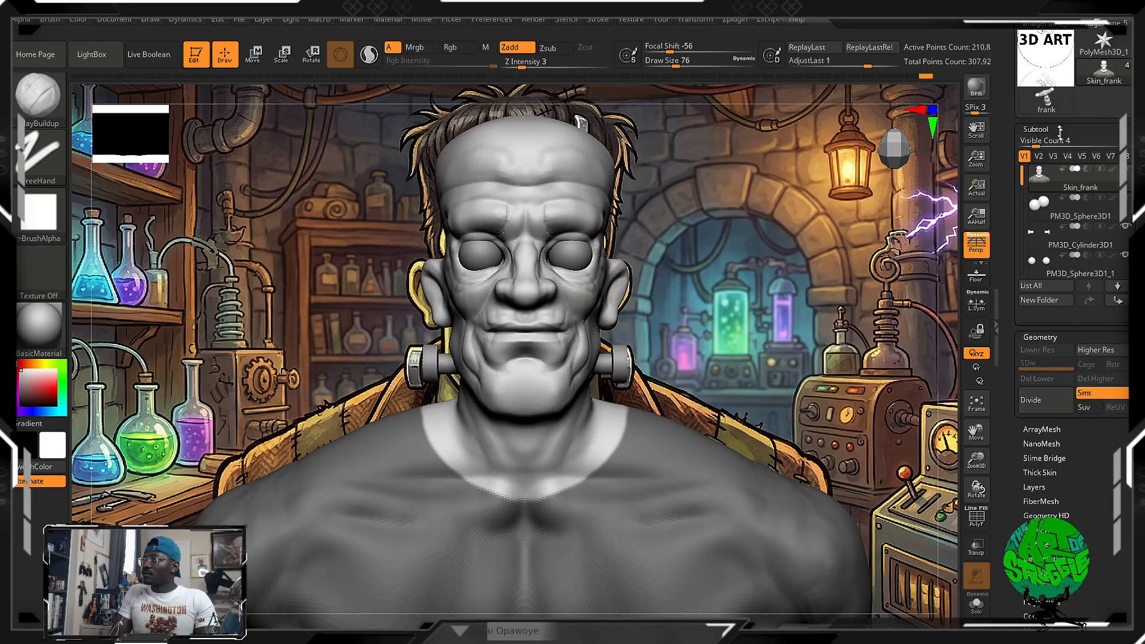
left_click_drag(1129, 316, 1129, 278)
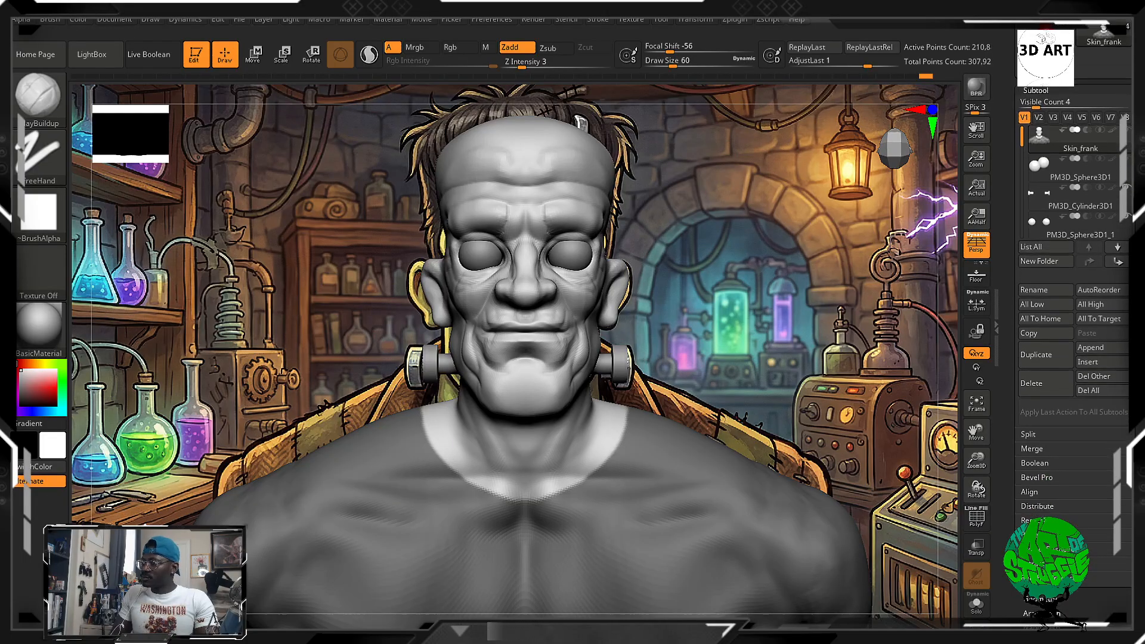
left_click(1043, 573)
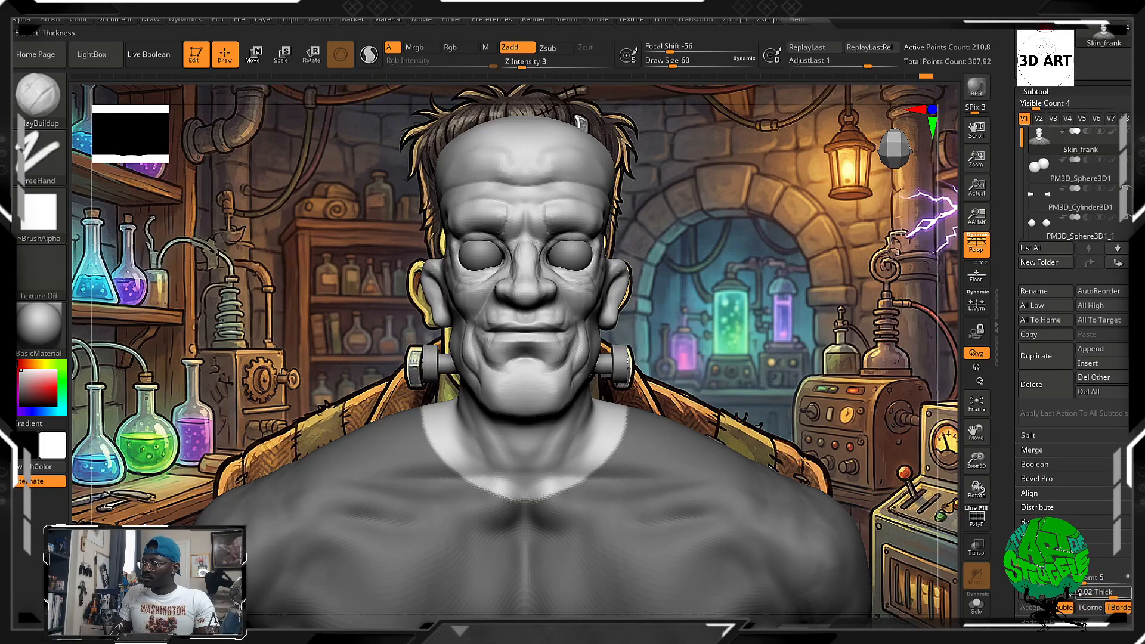
left_click(1055, 594)
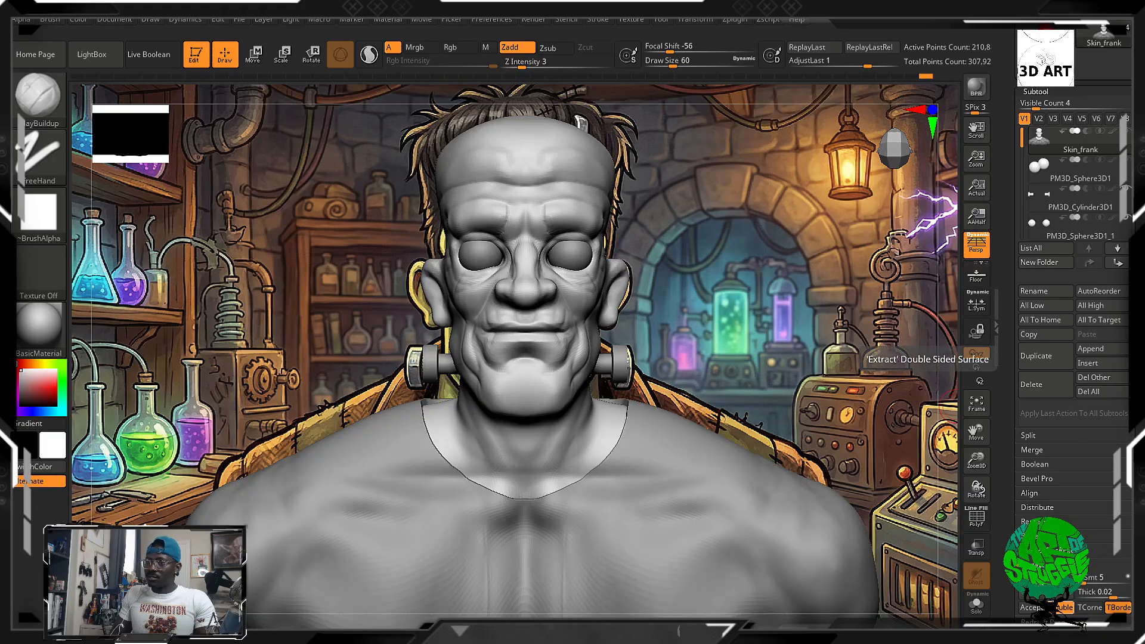
key("x")
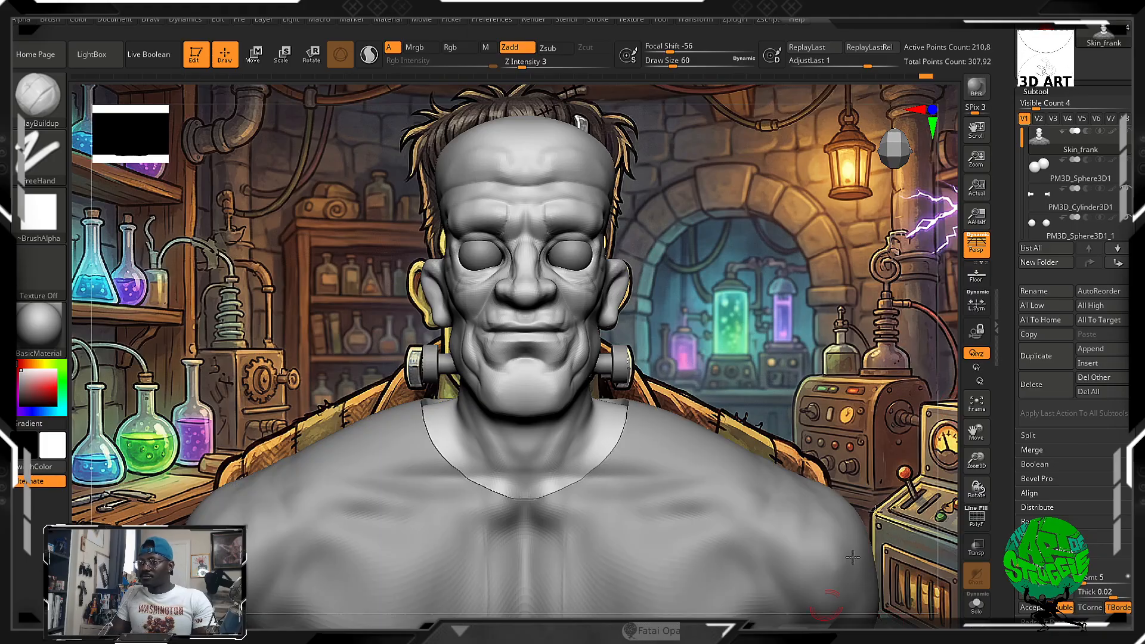
left_click_drag(840, 363, 990, 325, "alt")
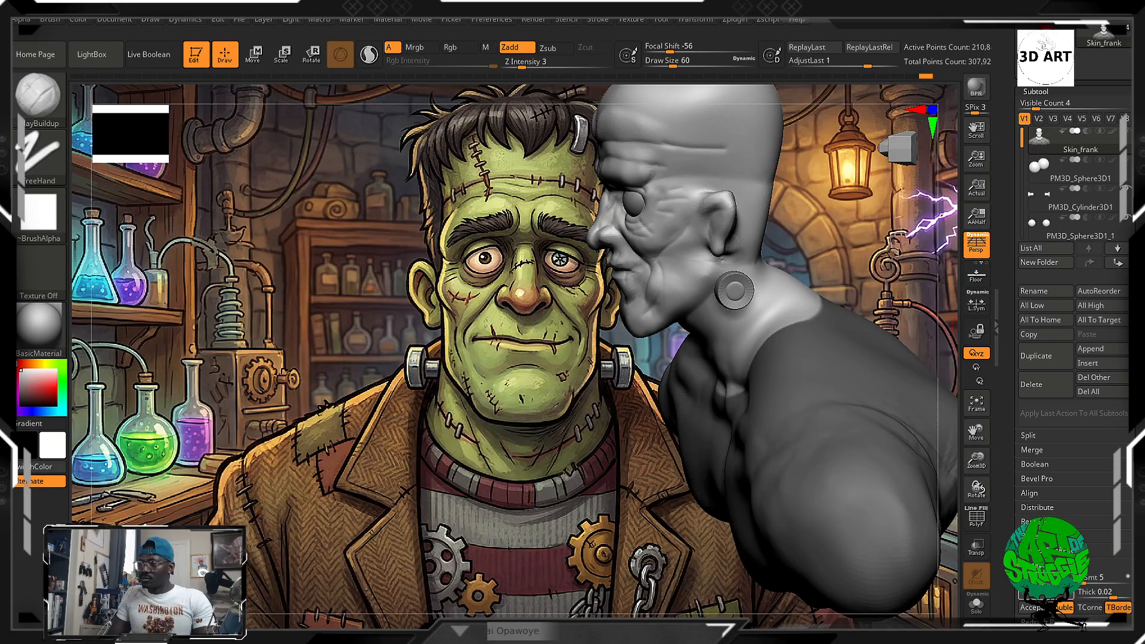
left_click(1045, 586)
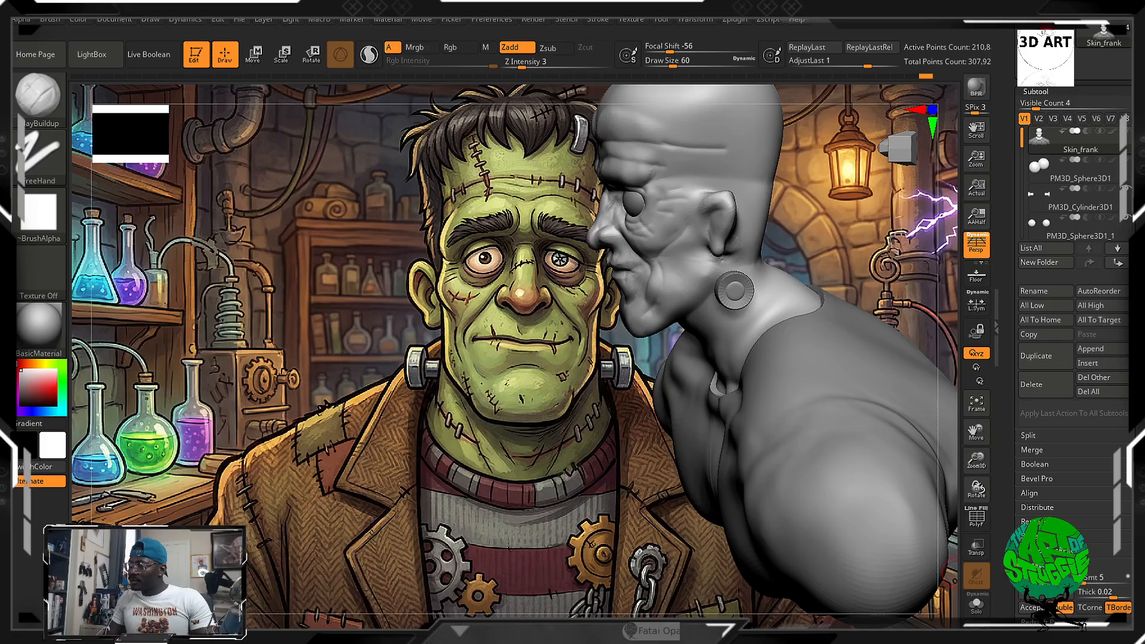
Set the Extract thickness to 0.01, preview the shirt again, and accept it as a new subtool
left_click_drag(1133, 590, 1133, 579)
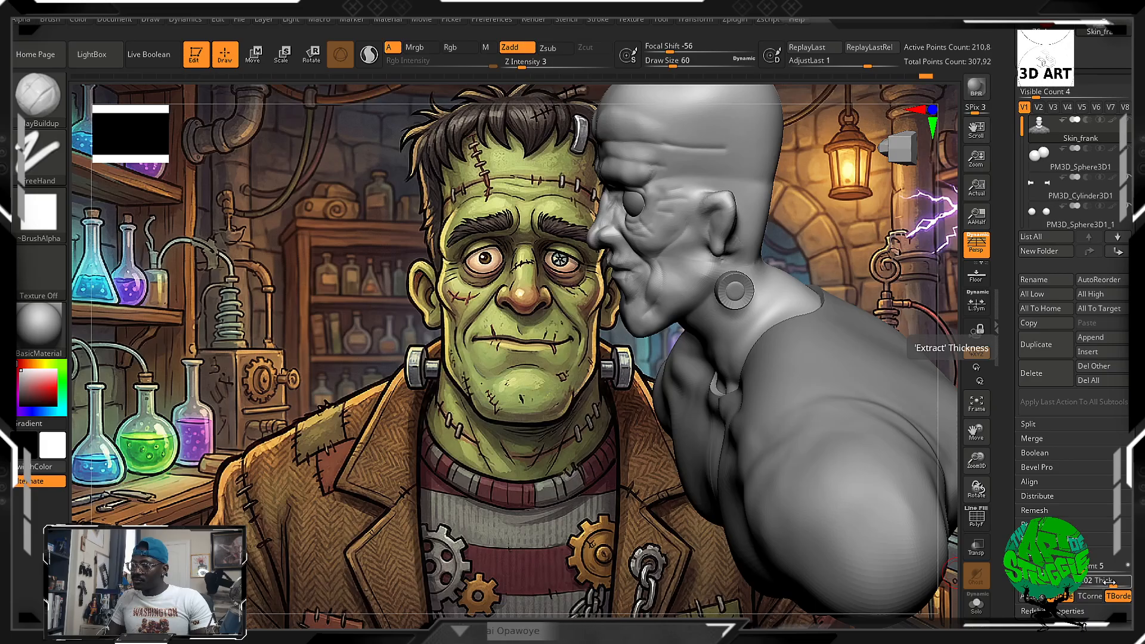
left_click(1097, 583)
left_click(1091, 581)
type("12")
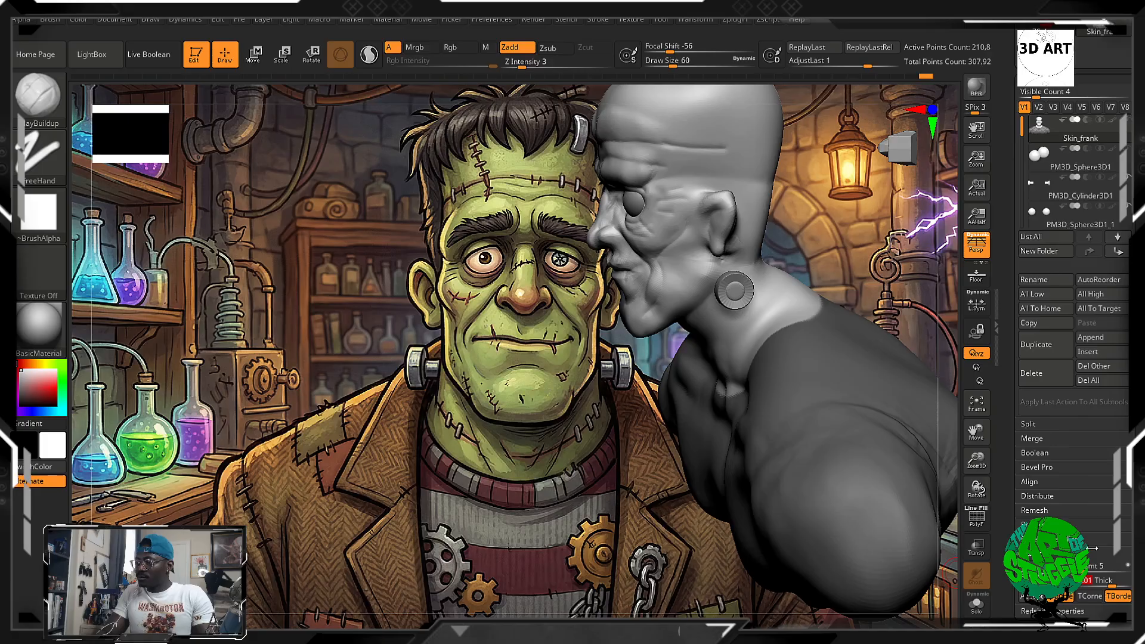
key("Return")
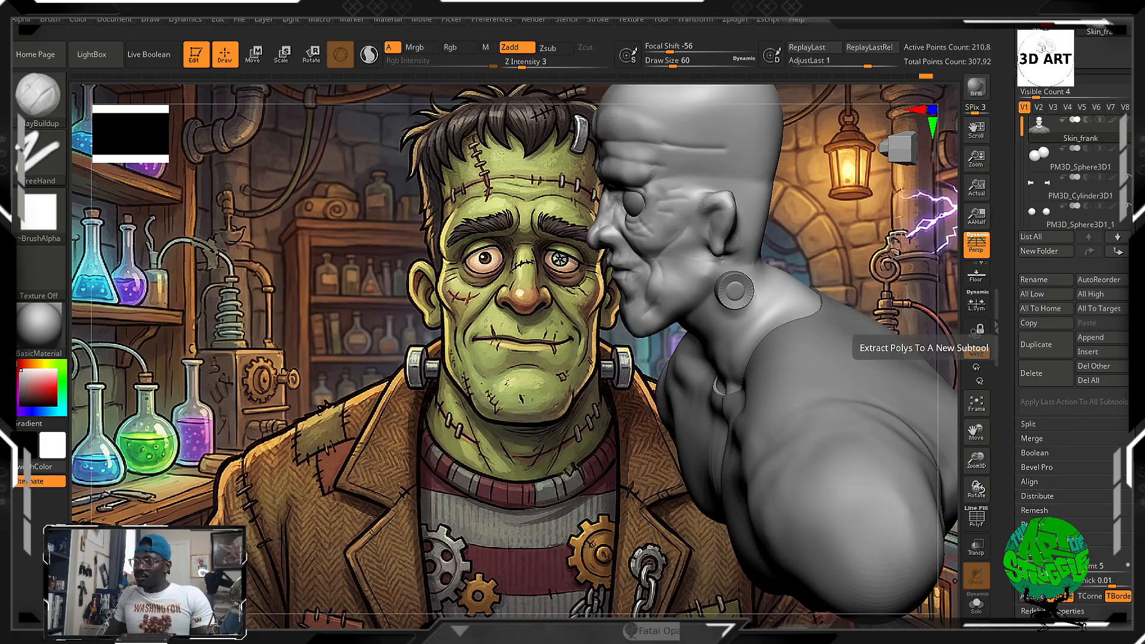
left_click(1031, 596)
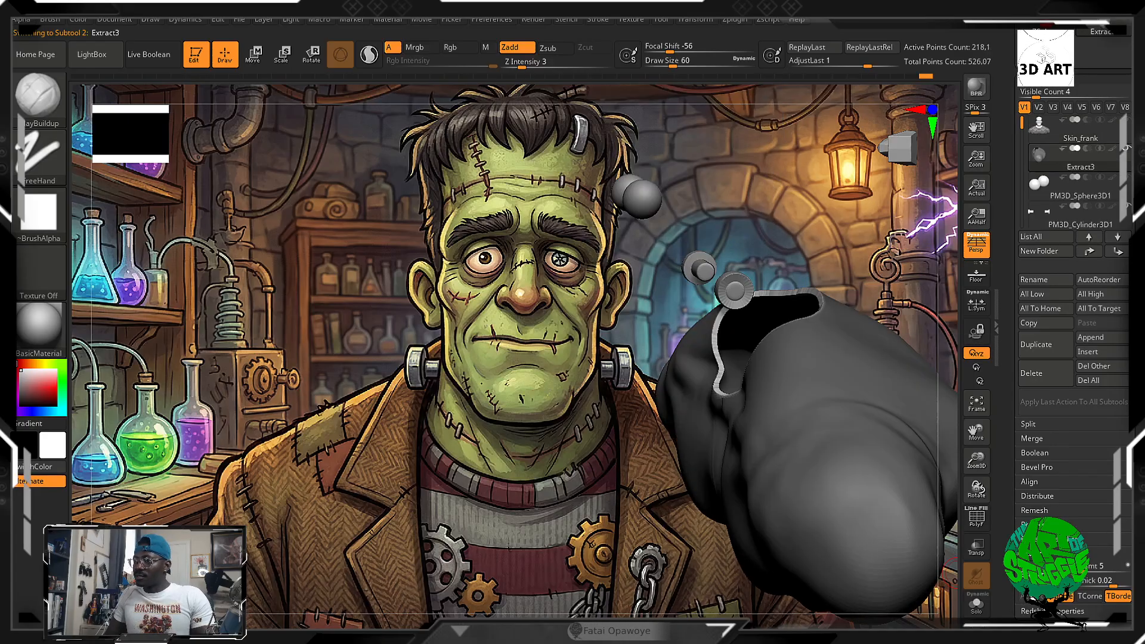
Choose the Polish brush and even out the neckline rim of the extracted shirt
left_click_drag(769, 260, 872, 286)
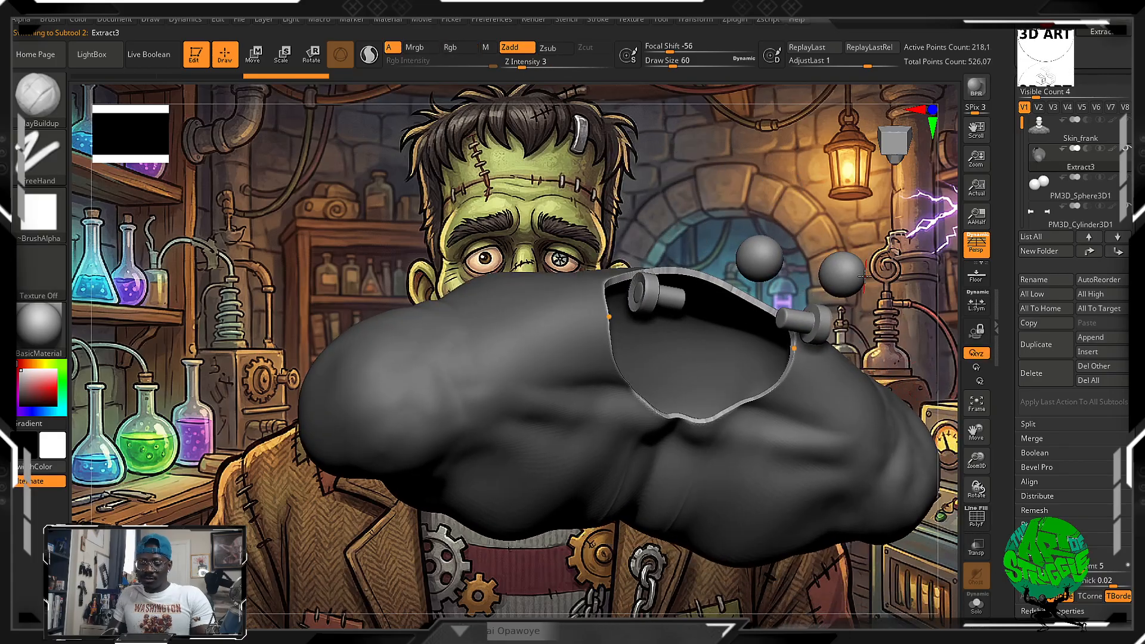
key("b")
key("p")
key("p")
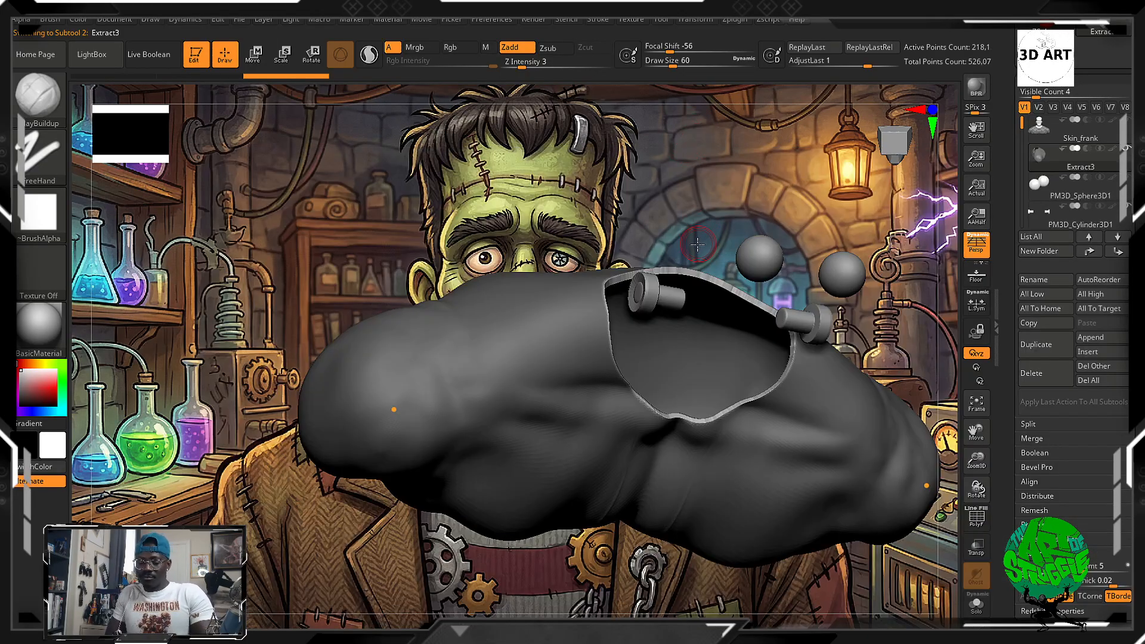
key("b")
key("p")
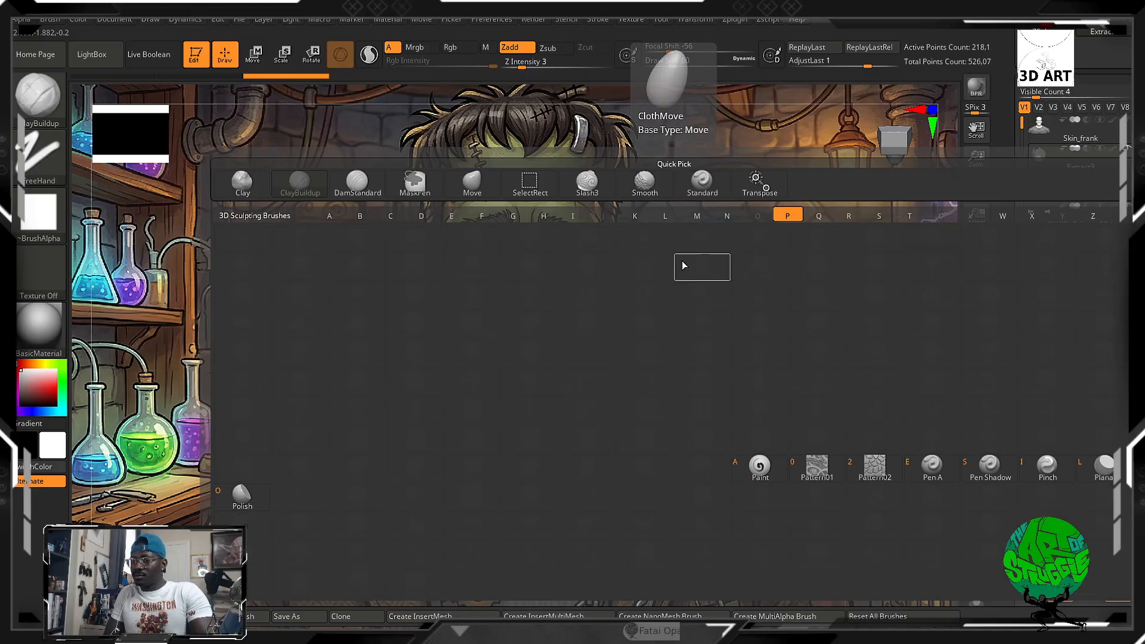
key("o")
mouse_move(686, 285)
right_mouse_down()
mouse_move(620, 269)
mouse_move(664, 251)
mouse_move(729, 292)
mouse_move(736, 325)
right_mouse_up()
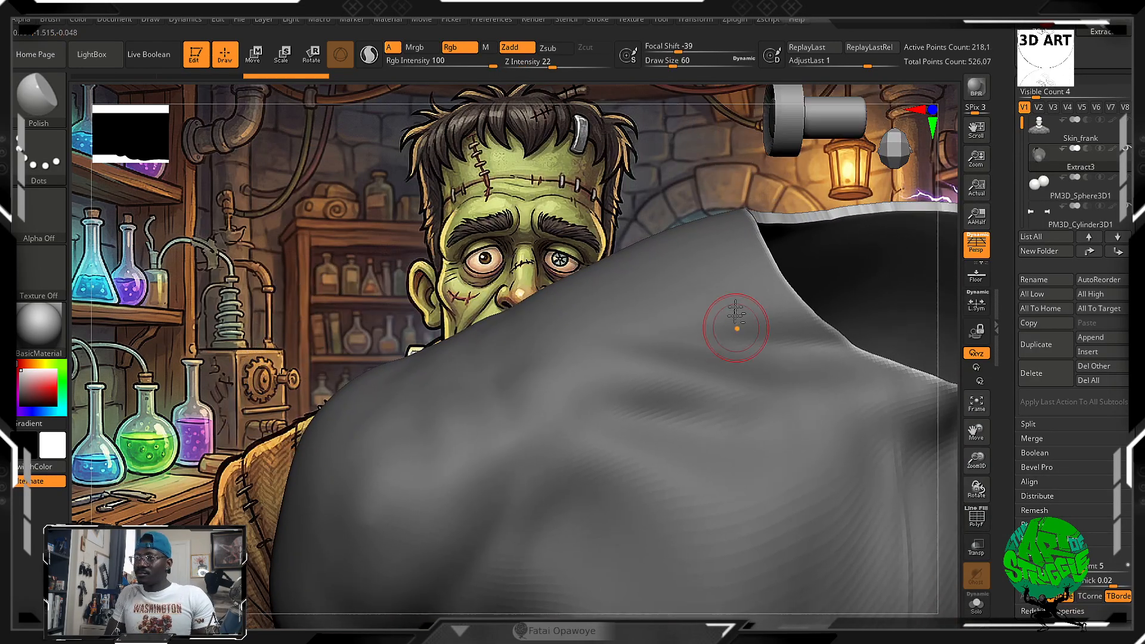
right_click_drag(713, 209, 468, 263, "alt")
mouse_move(468, 263)
left_mouse_down()
mouse_move(696, 325)
mouse_move(417, 311)
mouse_move(657, 298)
mouse_move(595, 279)
left_mouse_up()
key("shift")
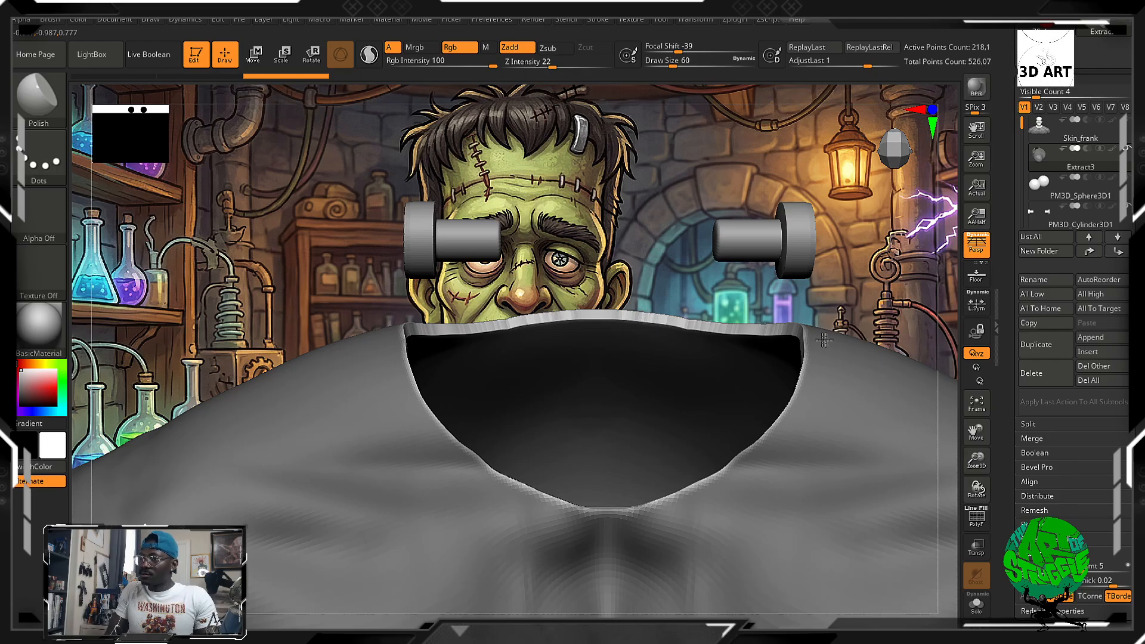
left_click_drag(721, 492, 792, 446)
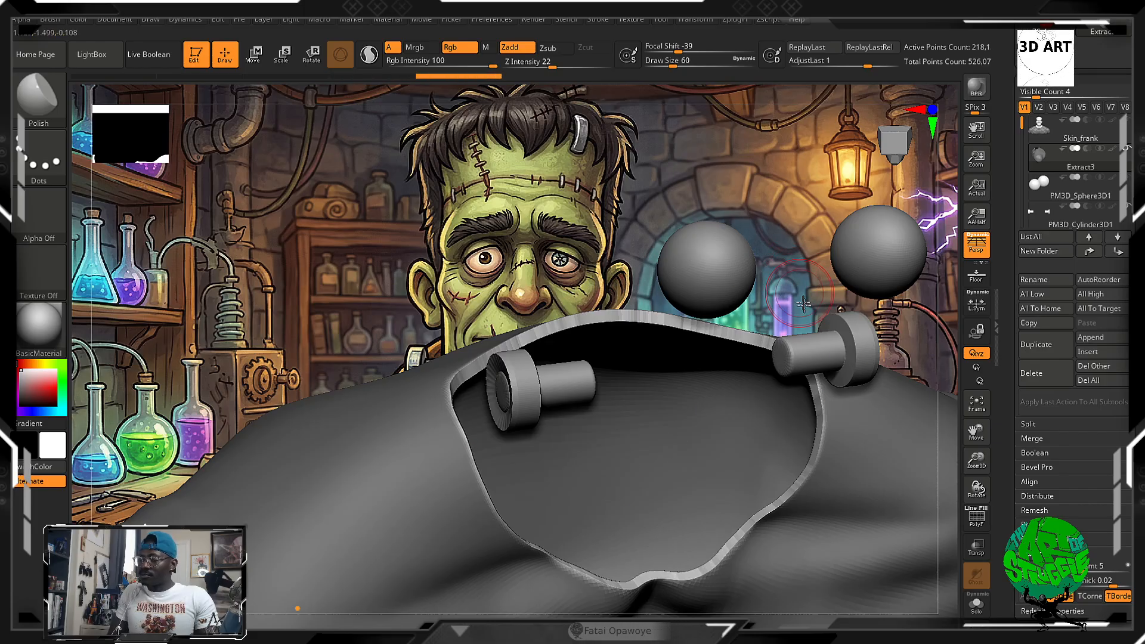
Clear the mask on the extracted shirt and return to the front of its neckline
key("shift")
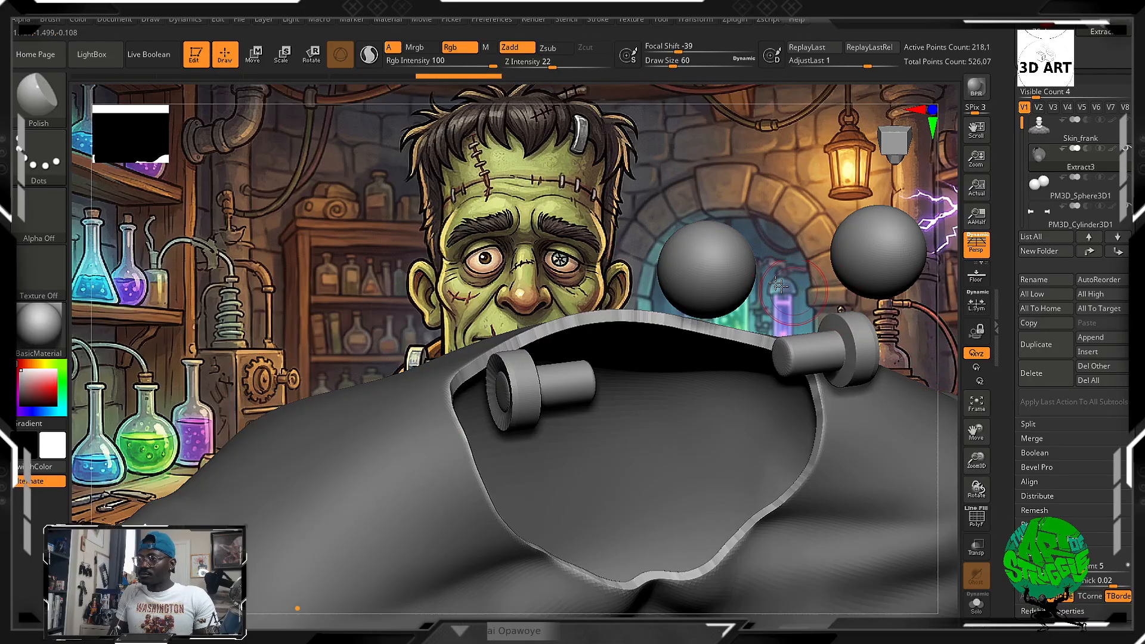
mouse_move(376, 418)
left_mouse_down()
mouse_move(345, 324)
mouse_move(226, 178)
left_mouse_up()
left_click_drag(851, 308, 829, 278, "ctrl")
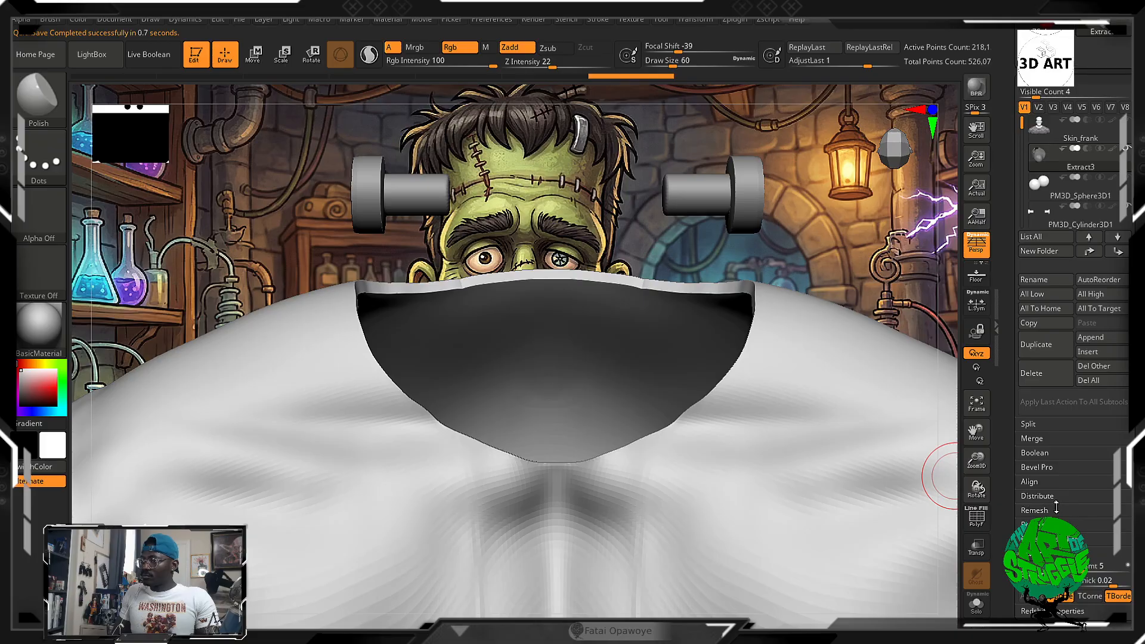
Examine the shirt's polygroups and wireframe, and inspect the neckline rim from above and the front
left_click(977, 524)
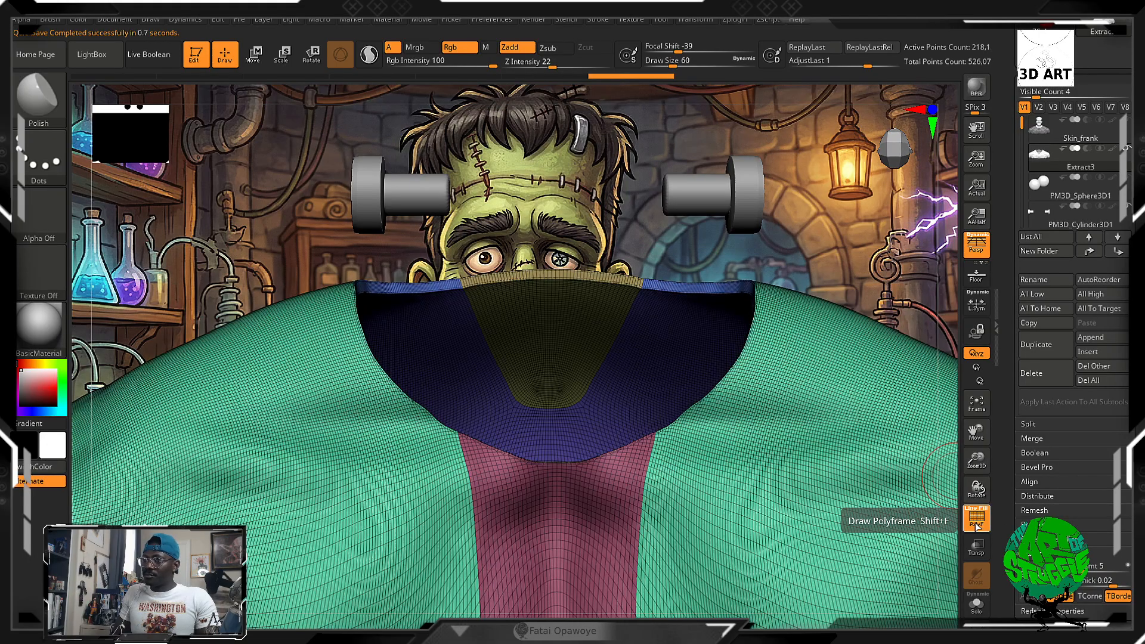
left_click(977, 525)
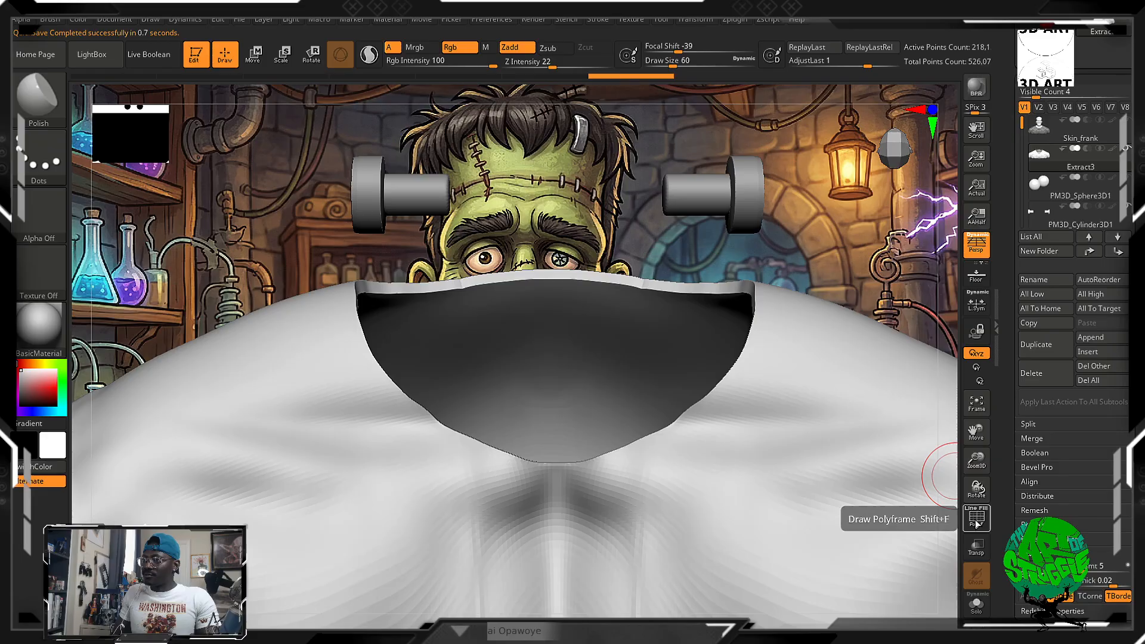
left_click_drag(844, 287, 907, 417, "alt")
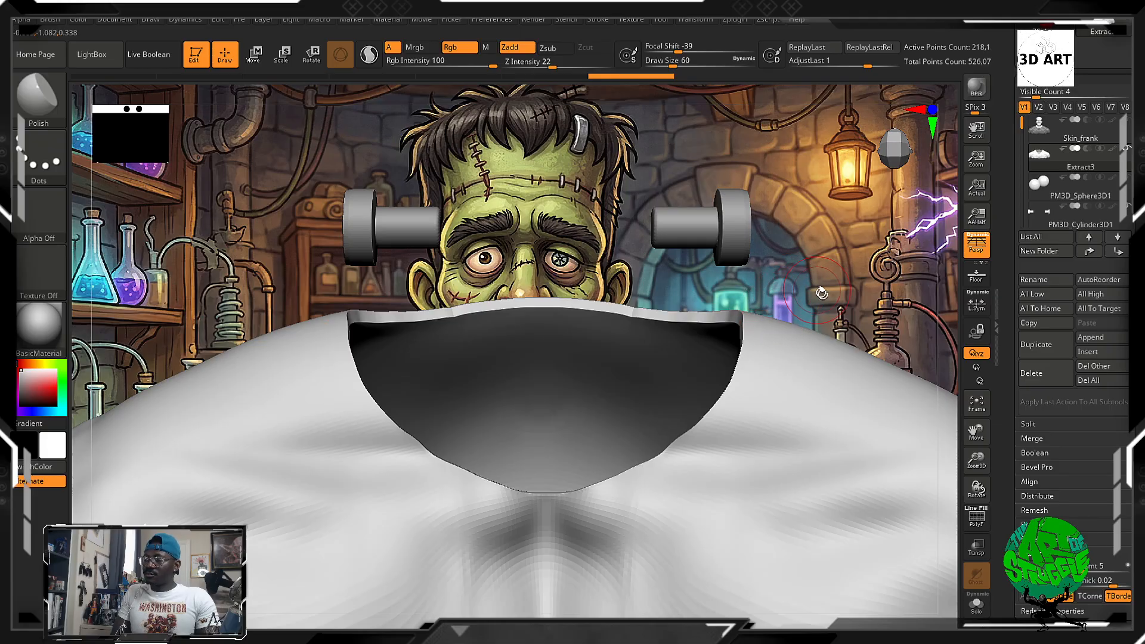
mouse_move(846, 305)
left_mouse_down()
mouse_move(855, 449)
mouse_move(840, 235)
left_mouse_up()
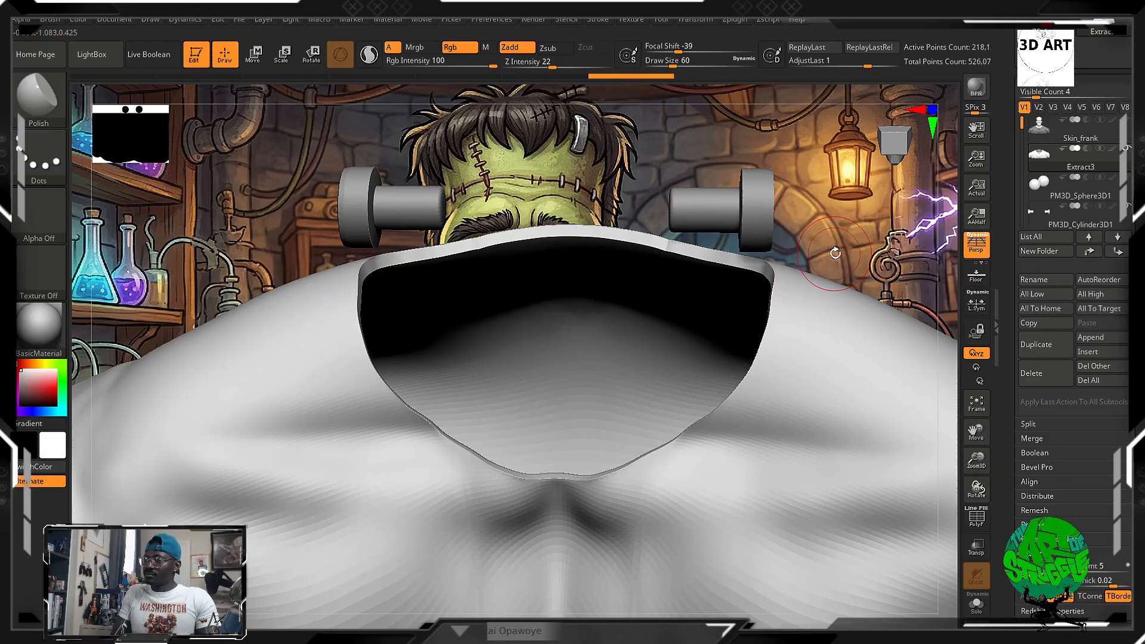
left_click_drag(834, 256, 813, 289)
left_click_drag(773, 199, 656, 375, "alt")
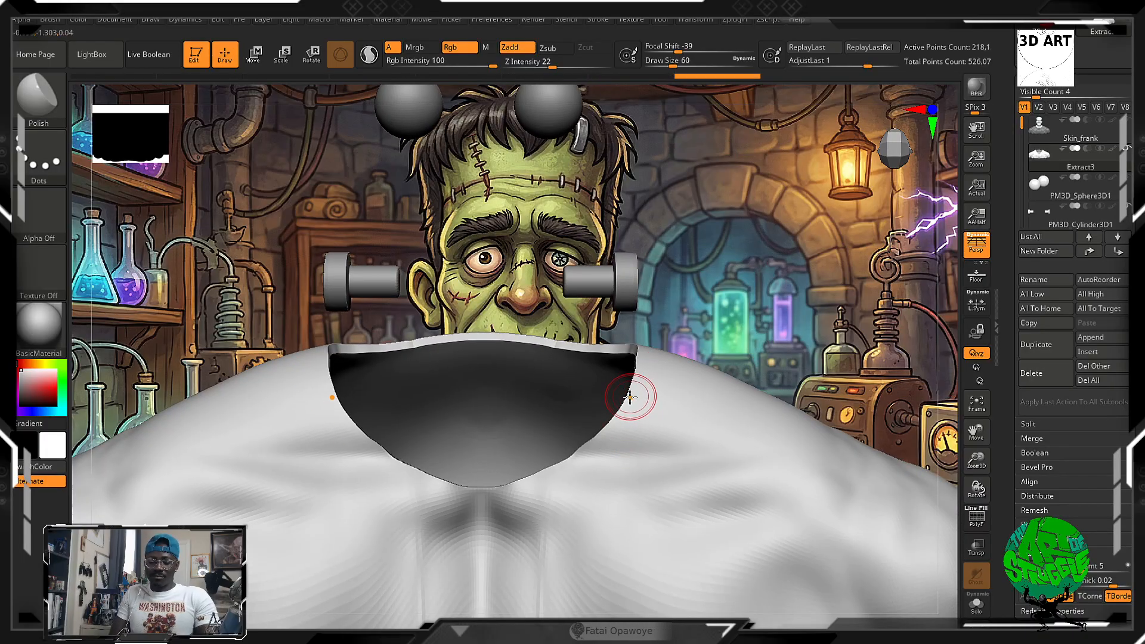
Switch to the DamStandard brush and make the Skin_frank subtool visible beneath the shirt again
key("b")
key("d")
key("s")
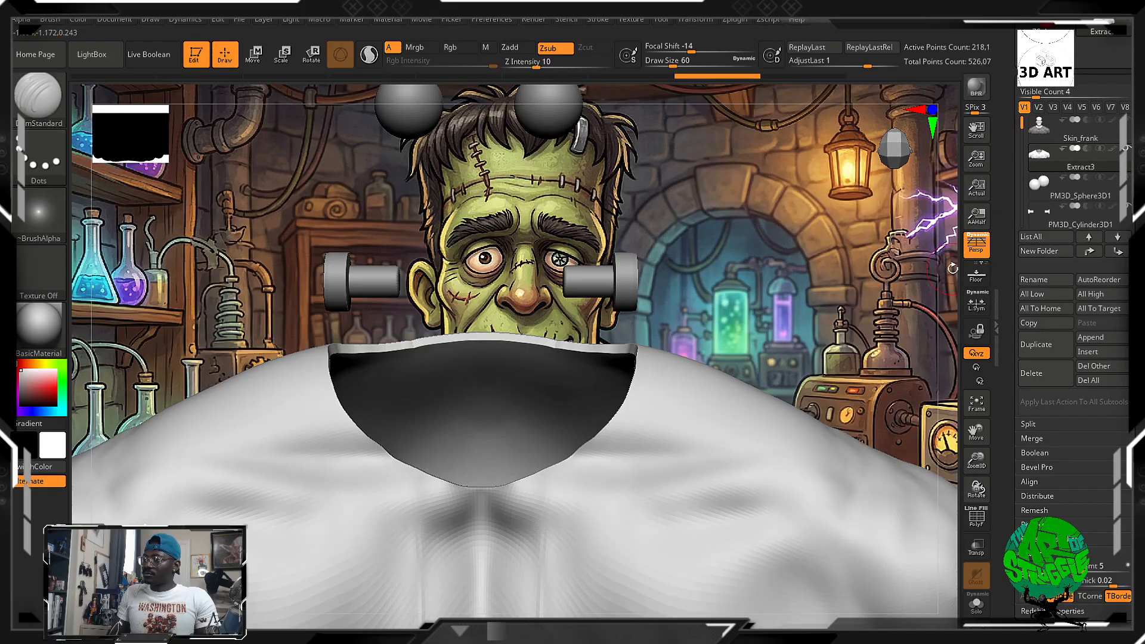
left_click(1127, 123)
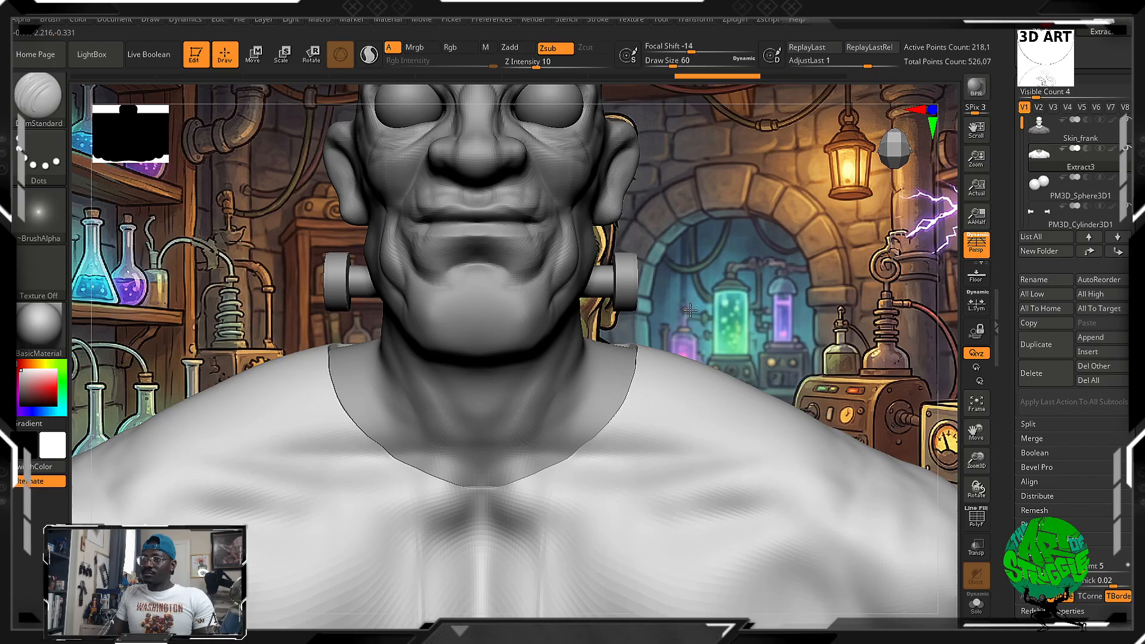
mouse_move(722, 307)
left_mouse_down("alt")
mouse_move(694, 392)
mouse_move(644, 393)
mouse_move(699, 417)
mouse_move(745, 375)
mouse_move(674, 451)
left_mouse_up("alt")
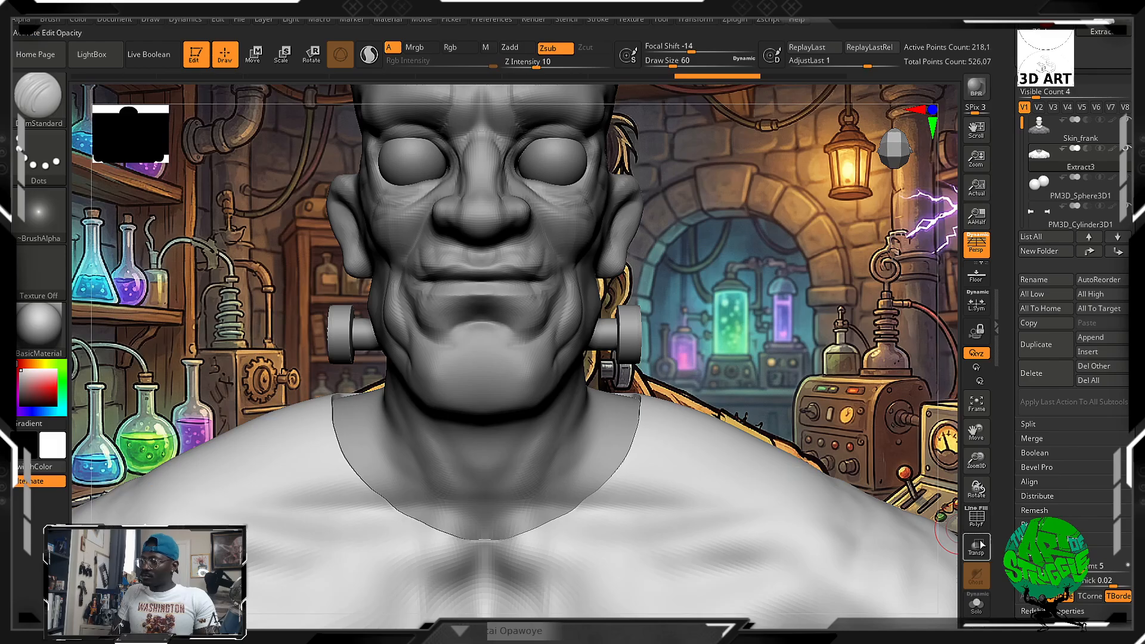
Remesh the extracted shirt with ZRemesher, using the Same polygon count option and KeepCreases
left_click_drag(1125, 606, 1125, 60)
left_click_drag(1113, 360, 1110, 562)
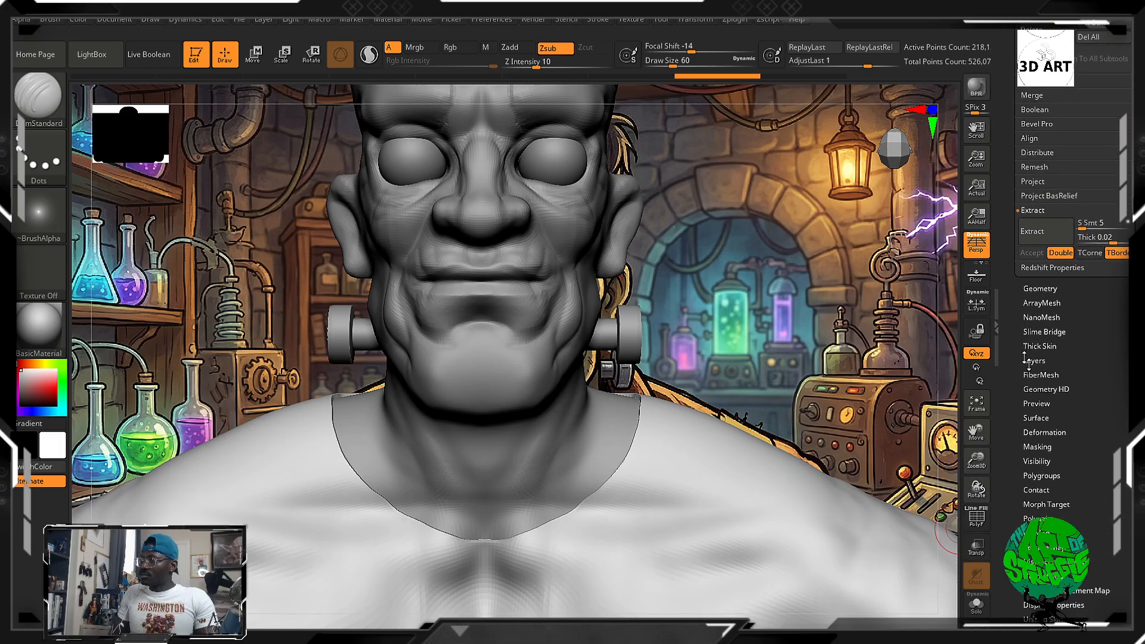
left_click(1041, 288)
scroll(1113, 360, "up", 2)
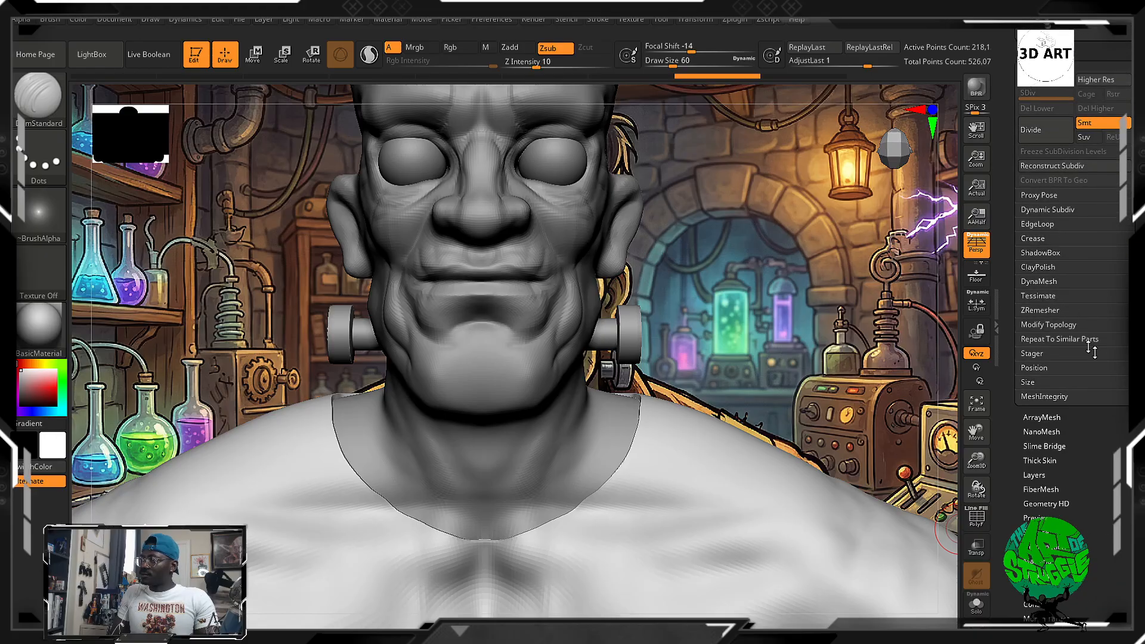
left_click(1047, 324)
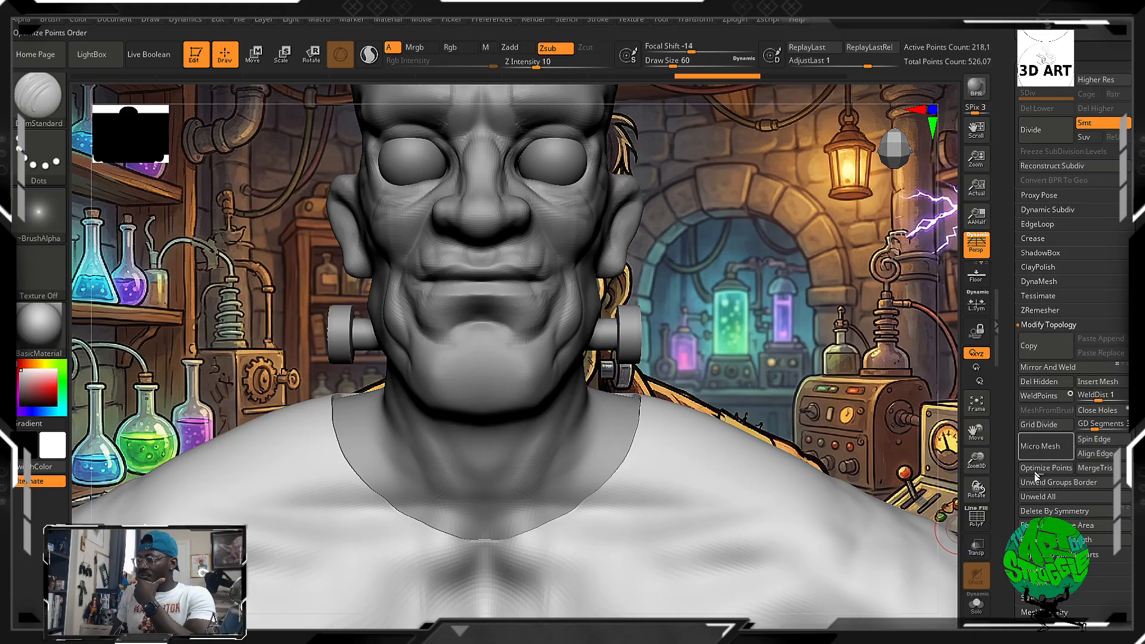
left_click(1041, 311)
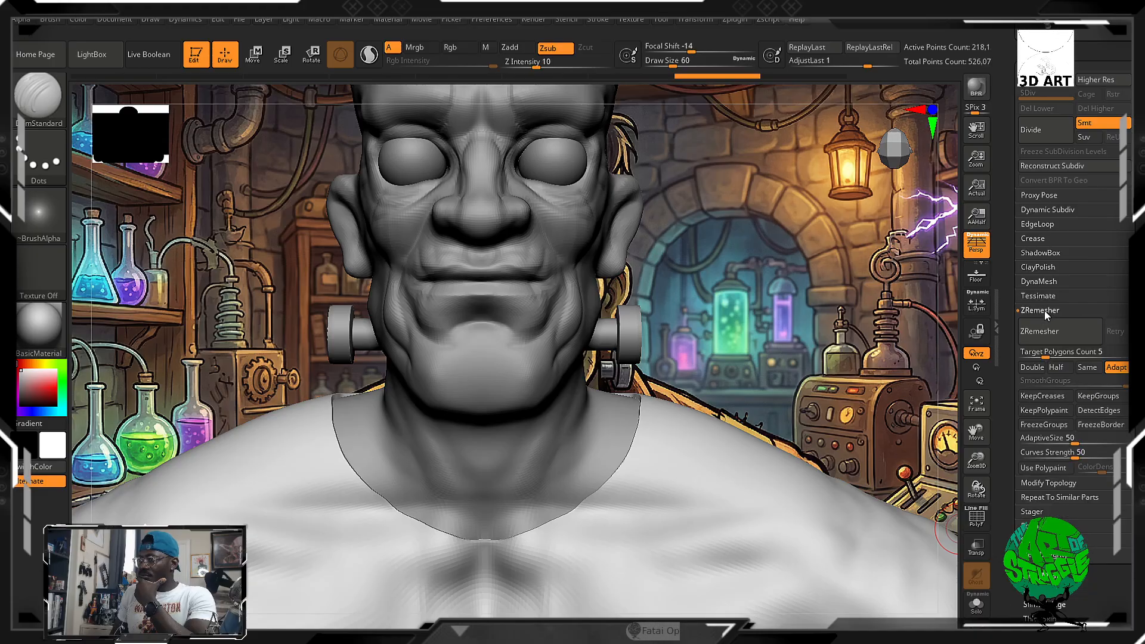
left_click(1086, 368)
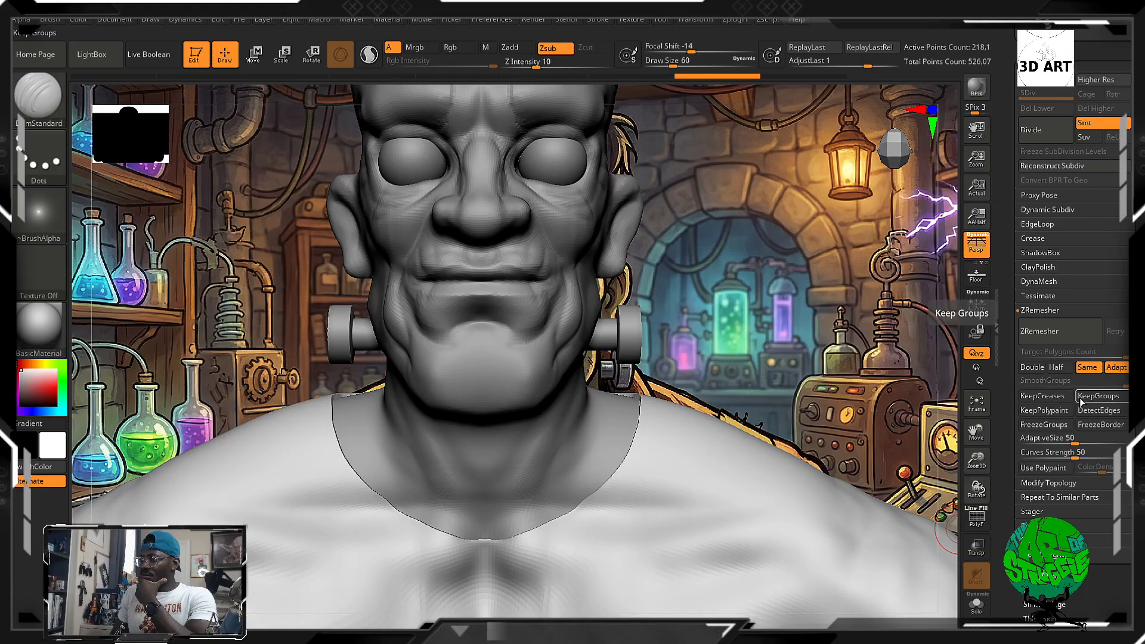
left_click(1076, 338)
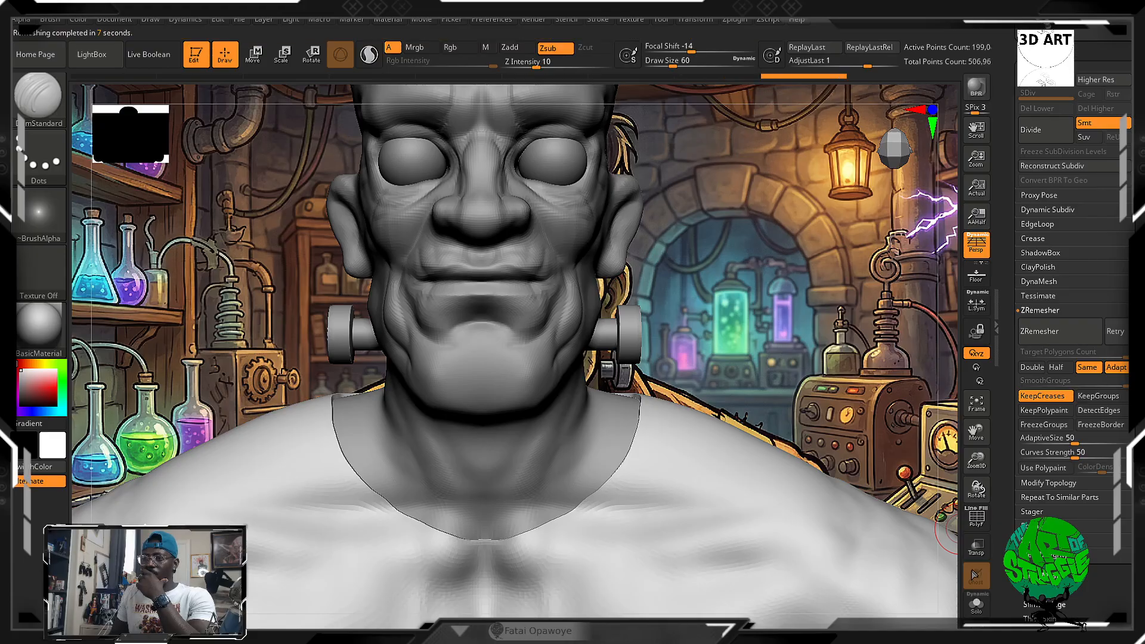
Display the polyframe and regroup the shirt's polygons with Regroup By Edges
left_click(984, 522)
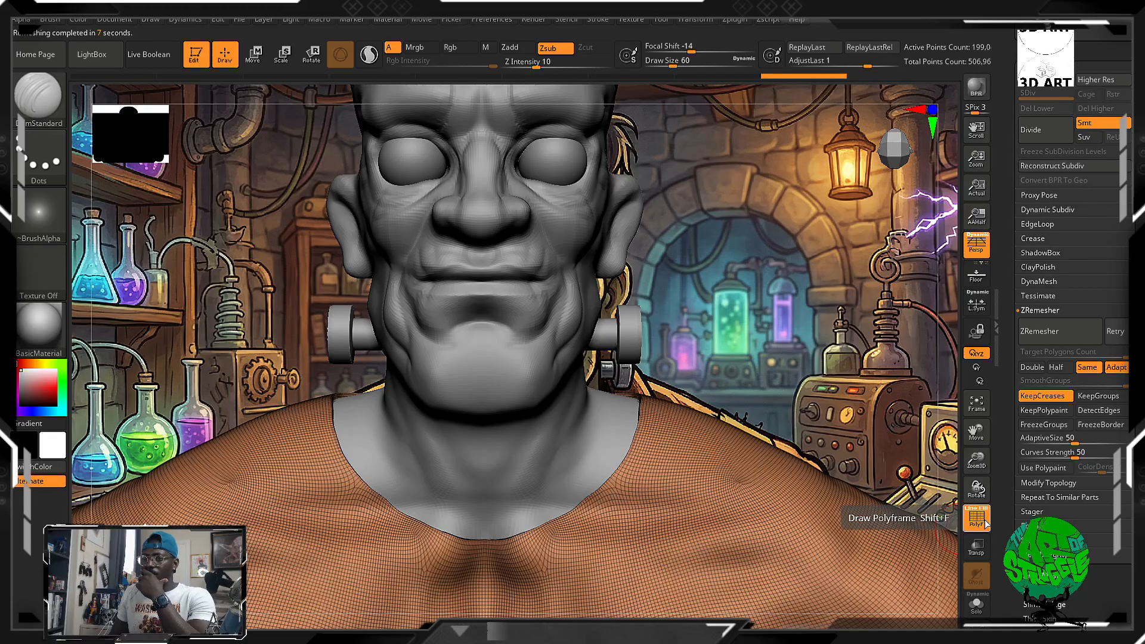
scroll(1068, 335, "down", 10)
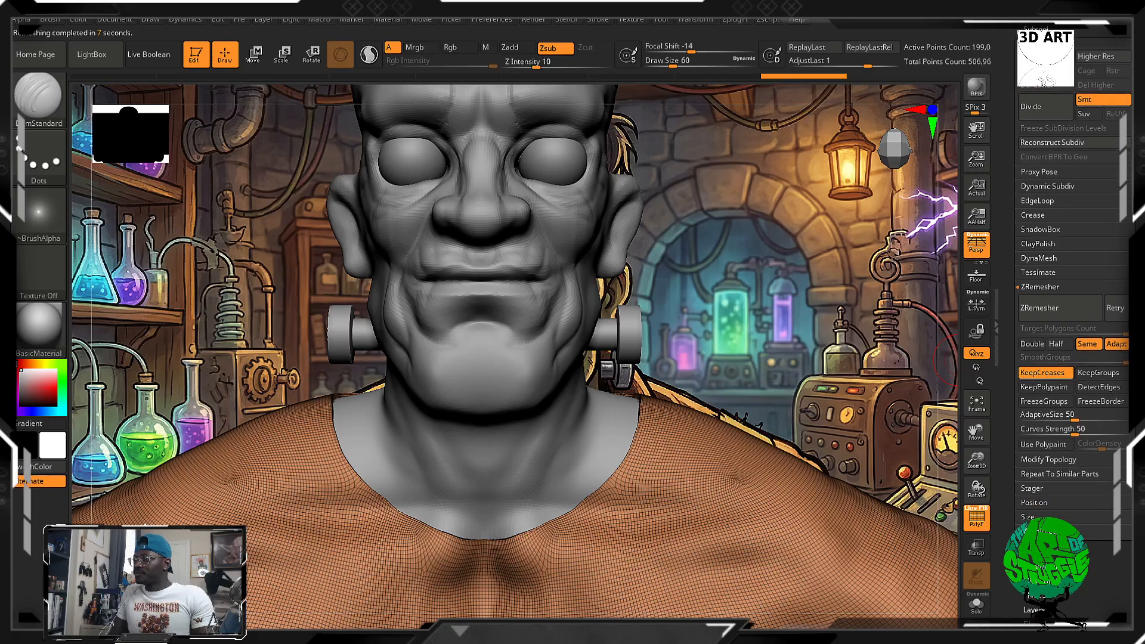
mouse_move(838, 442)
left_mouse_down("alt")
mouse_move(874, 362)
mouse_move(849, 451)
mouse_move(643, 525)
mouse_move(625, 463)
left_mouse_up("alt")
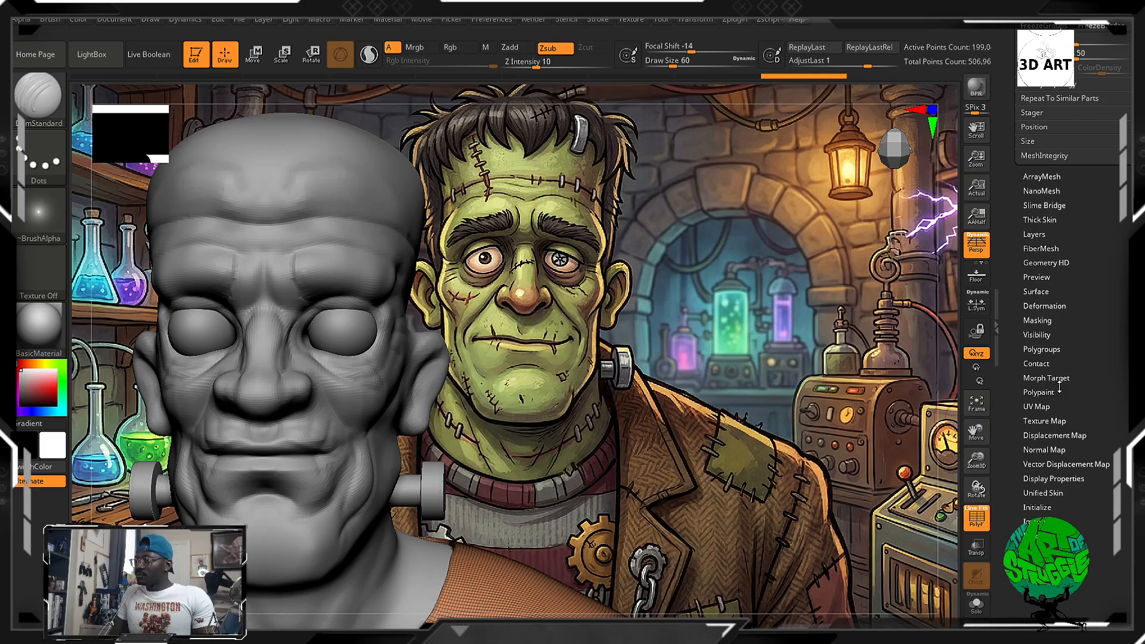
left_click(1050, 350)
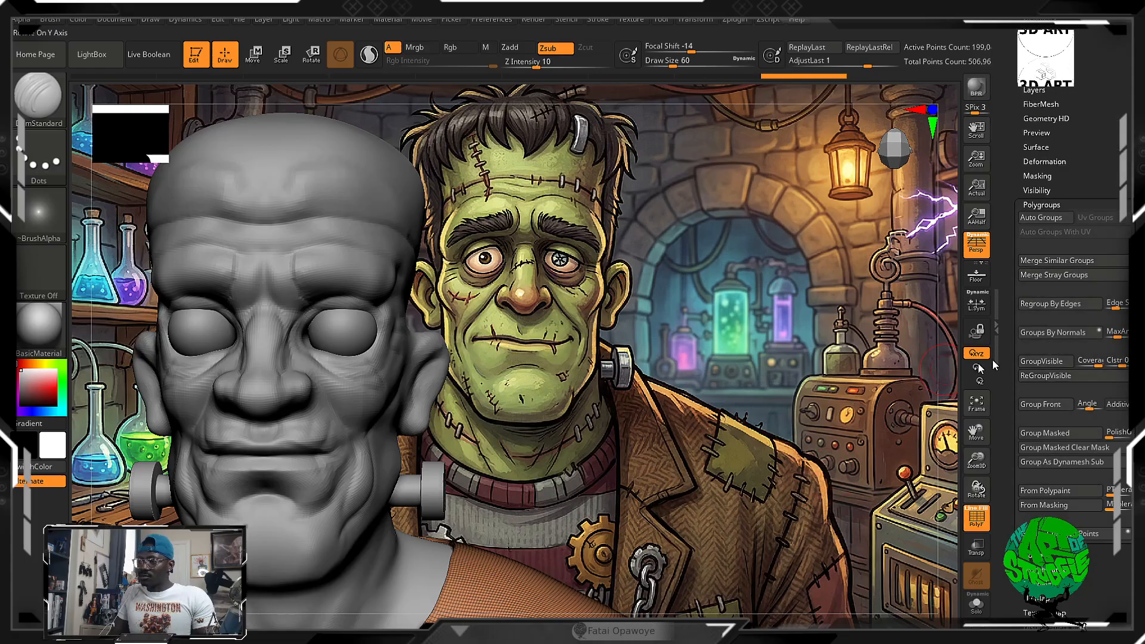
left_click(1065, 303)
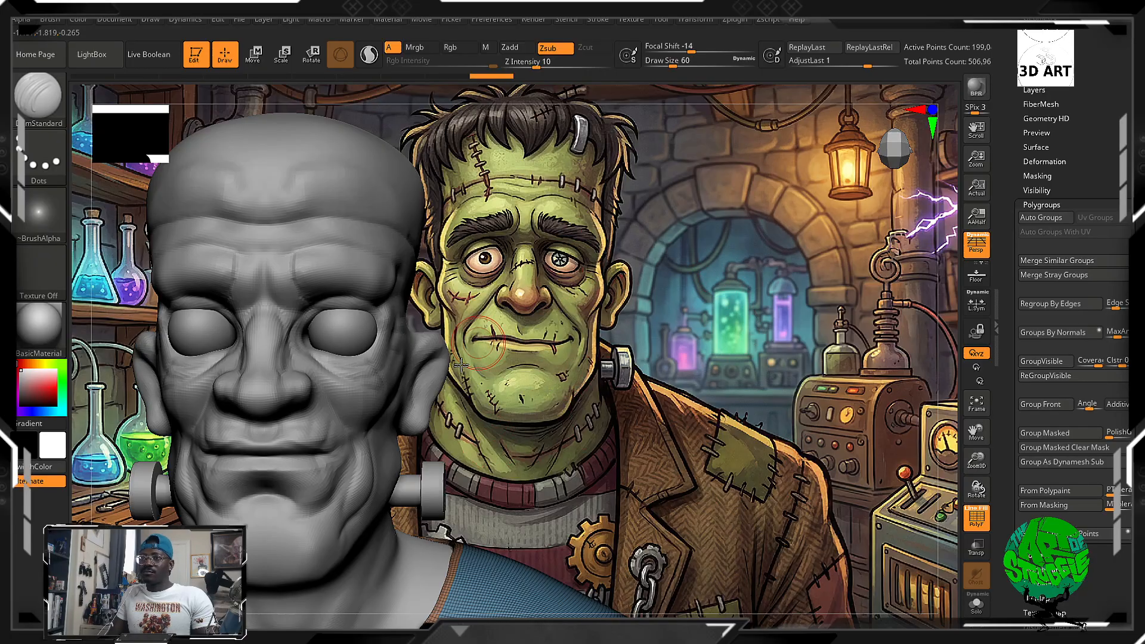
Merge the shirt's polygroups into a single group using From Polypaint
left_click_drag(115, 132, 123, 108)
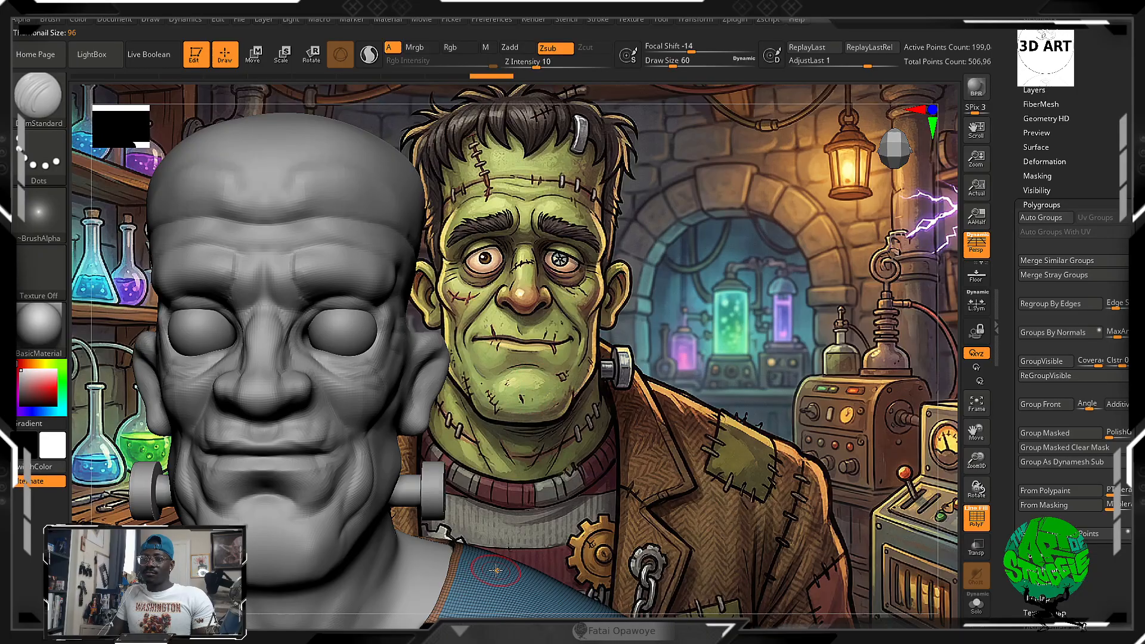
key("ctrl")
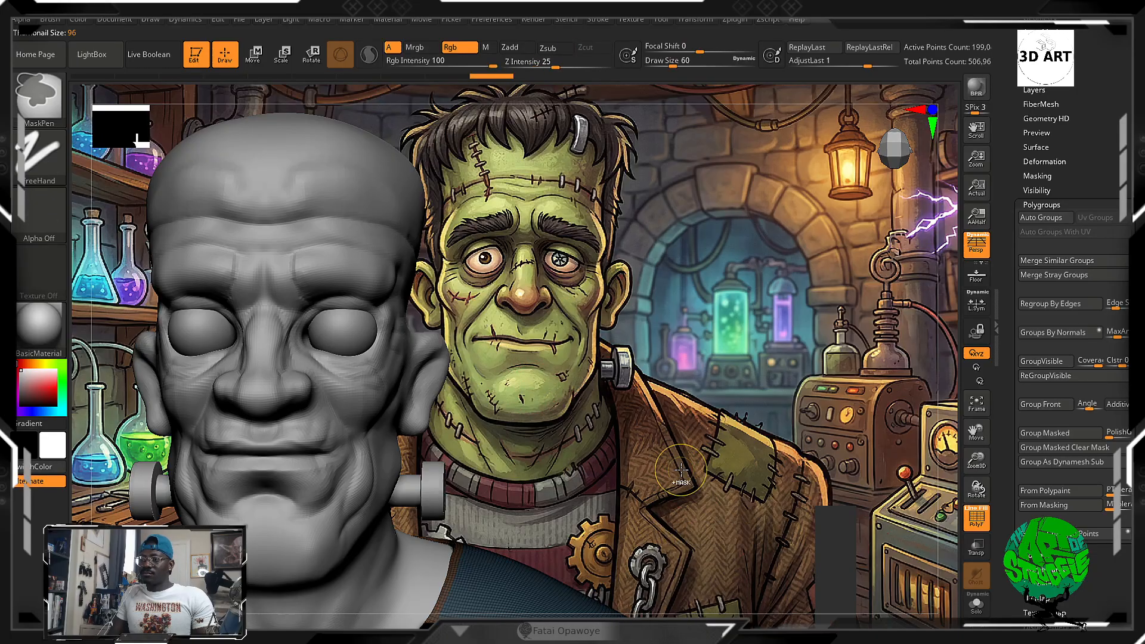
mouse_move(635, 443)
left_mouse_down()
mouse_move(656, 507)
mouse_move(603, 469)
mouse_move(895, 284)
mouse_move(809, 320)
mouse_move(828, 312)
left_mouse_up()
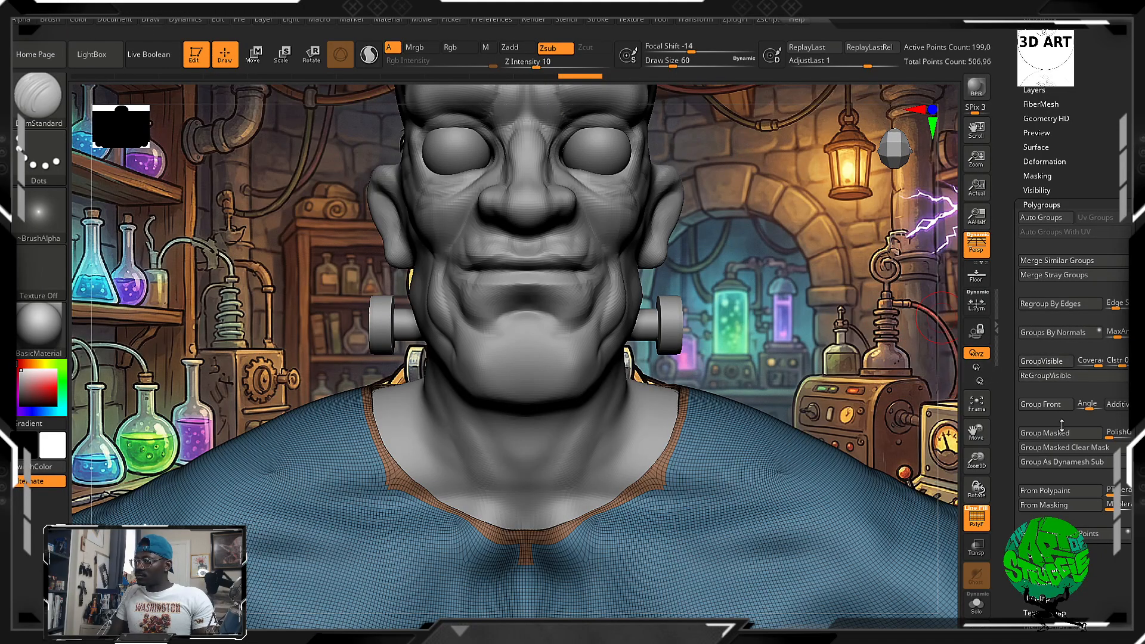
left_click(1062, 495)
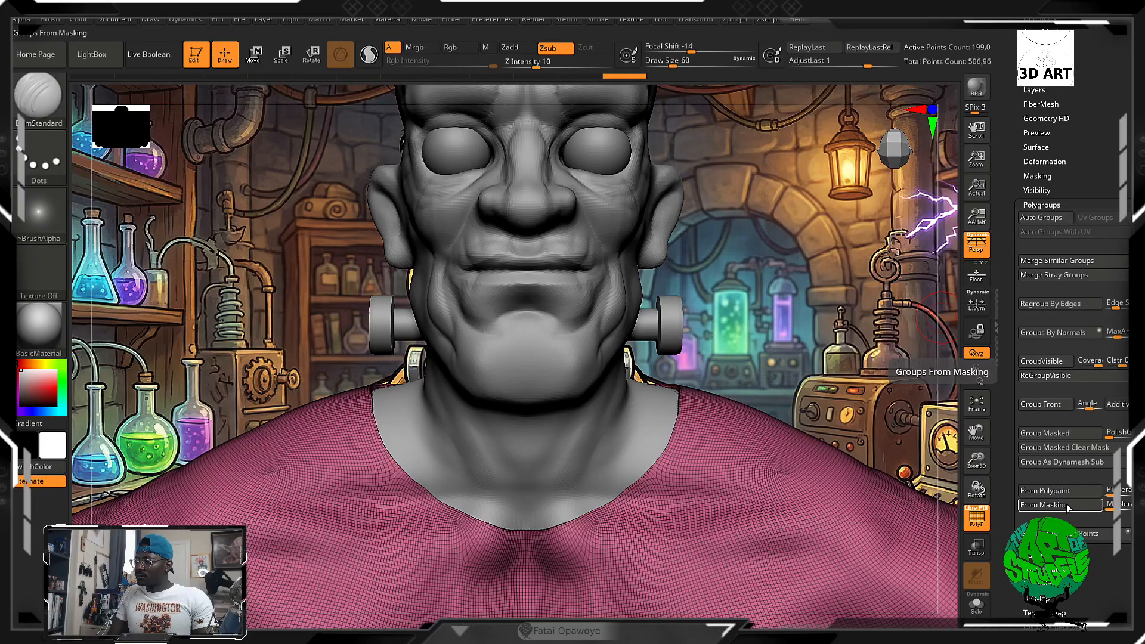
Paint a mask band along the front of the shirt's neckline on the undivided mesh
key("ctrl")
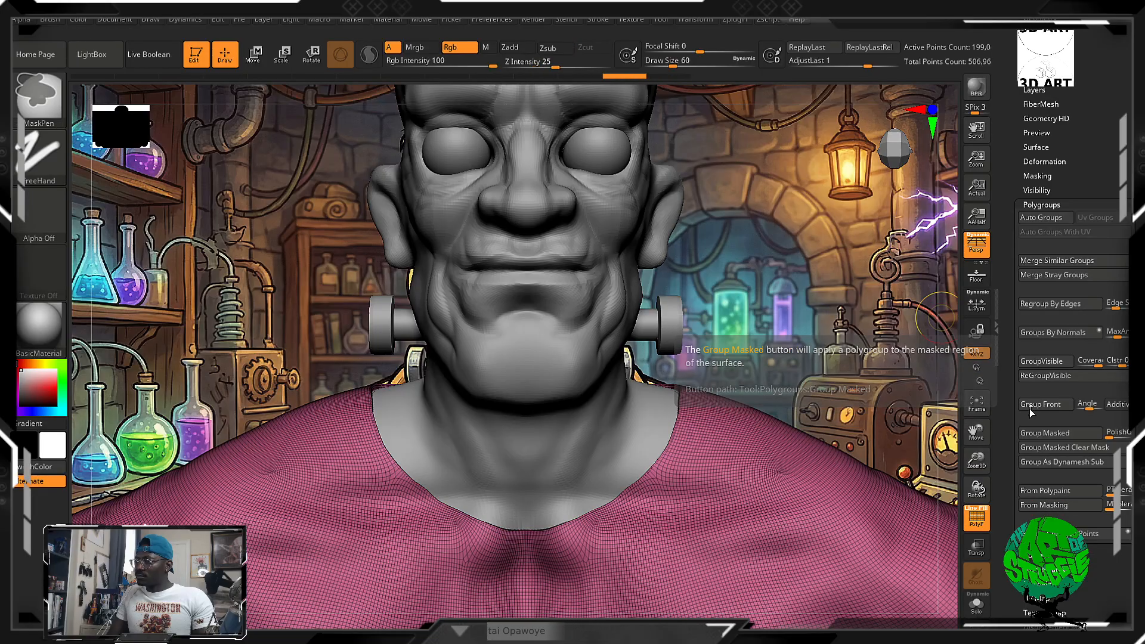
key("ctrl")
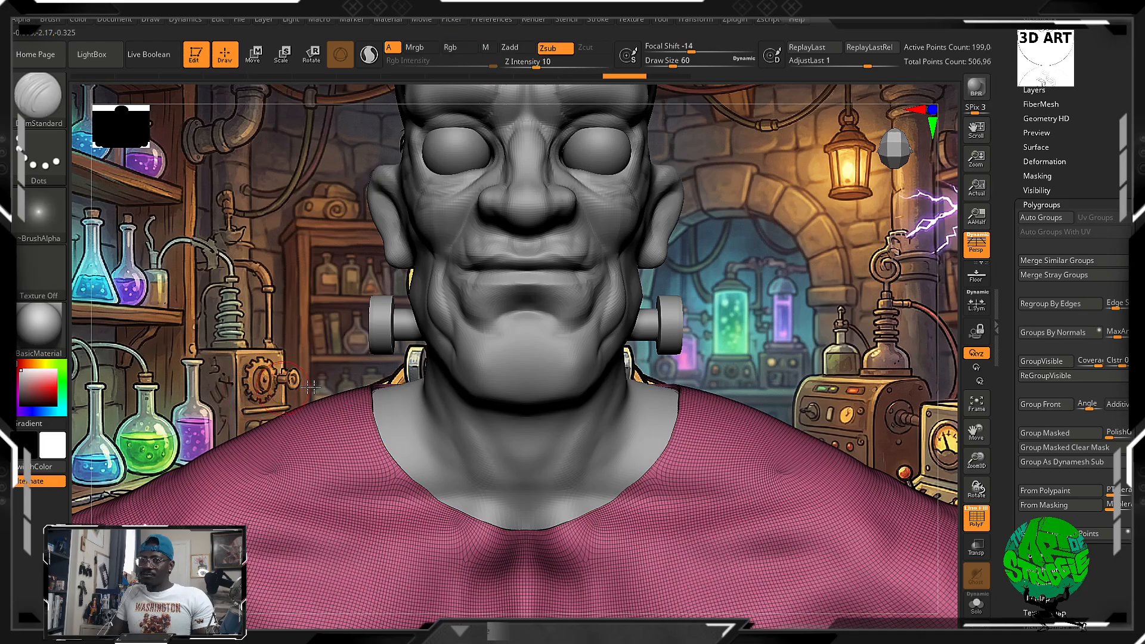
mouse_move(368, 402)
left_mouse_down("ctrl")
mouse_move(385, 456)
mouse_move(535, 525)
mouse_move(695, 445)
mouse_move(708, 385)
mouse_move(565, 534)
mouse_move(614, 491)
mouse_move(624, 440)
mouse_move(606, 399)
mouse_move(560, 357)
mouse_move(626, 455)
left_mouse_up("ctrl")
mouse_move(720, 334)
left_mouse_down()
mouse_move(816, 258)
mouse_move(692, 498)
mouse_move(755, 348)
mouse_move(695, 485)
mouse_move(770, 352)
left_mouse_up()
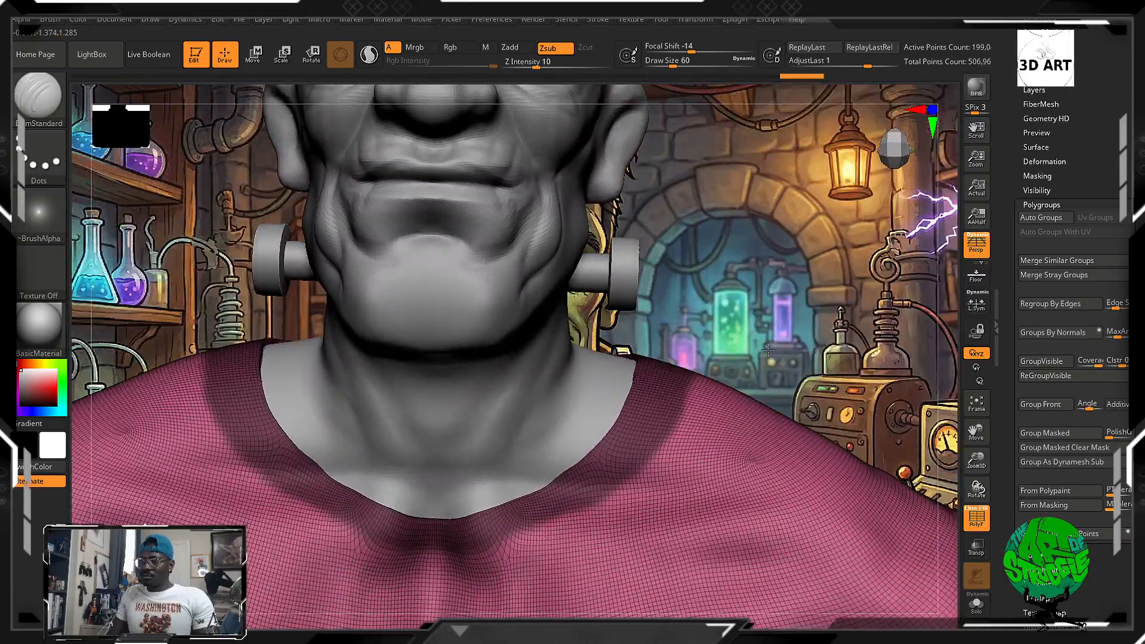
mouse_move(670, 381)
left_mouse_down("ctrl")
mouse_move(660, 422)
mouse_move(601, 488)
mouse_move(501, 525)
left_mouse_up("ctrl")
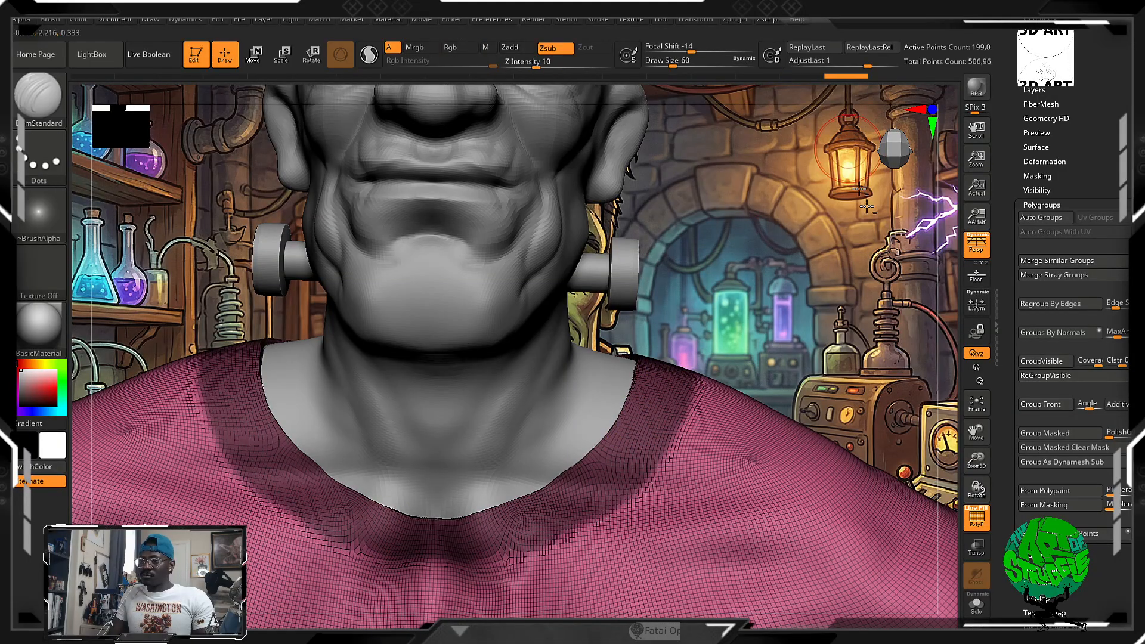
Hide the polyframe, clear the neckline mask, and subdivide the shirt once to SDiv 2
key("shift+f")
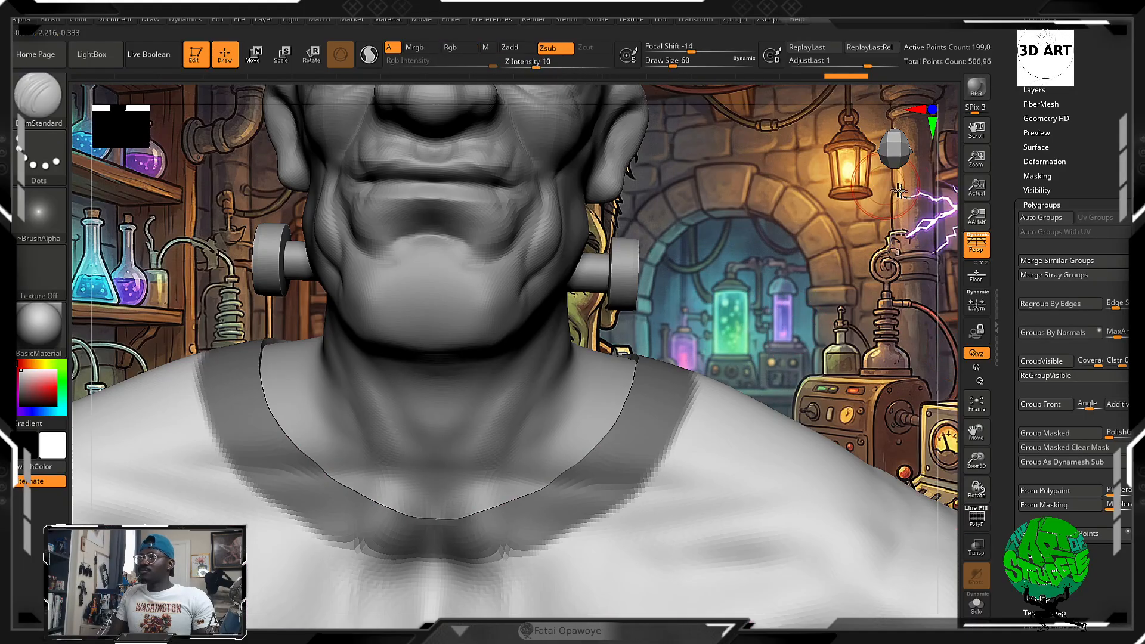
mouse_move(697, 349)
left_mouse_down()
mouse_move(671, 313)
mouse_move(711, 279)
mouse_move(802, 262)
mouse_move(818, 243)
left_mouse_up()
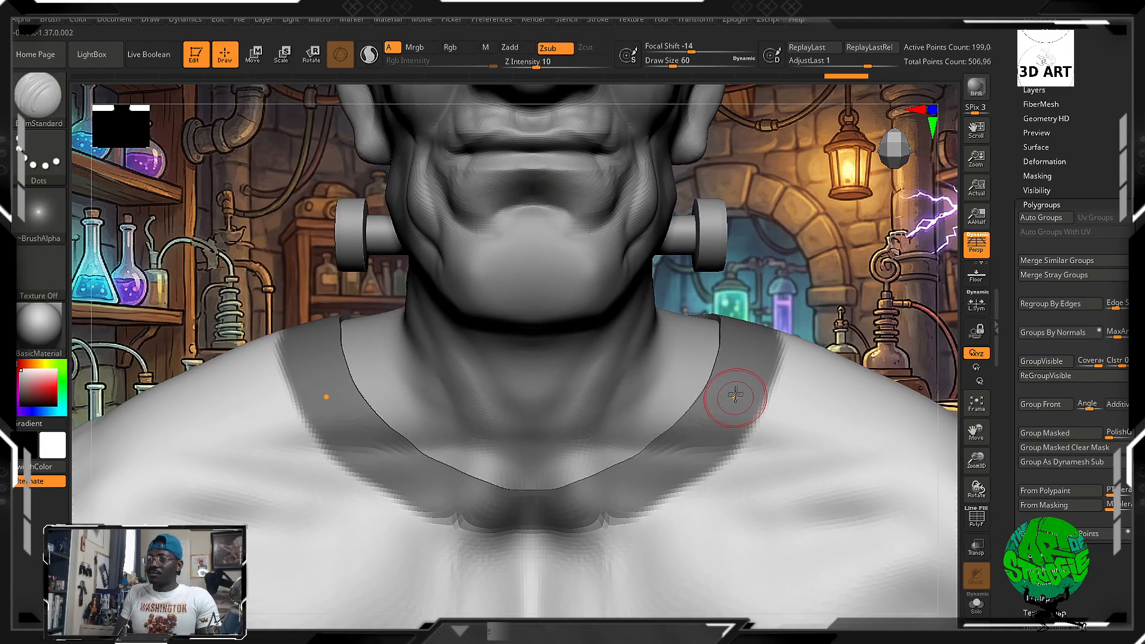
left_click_drag(771, 325, 795, 274)
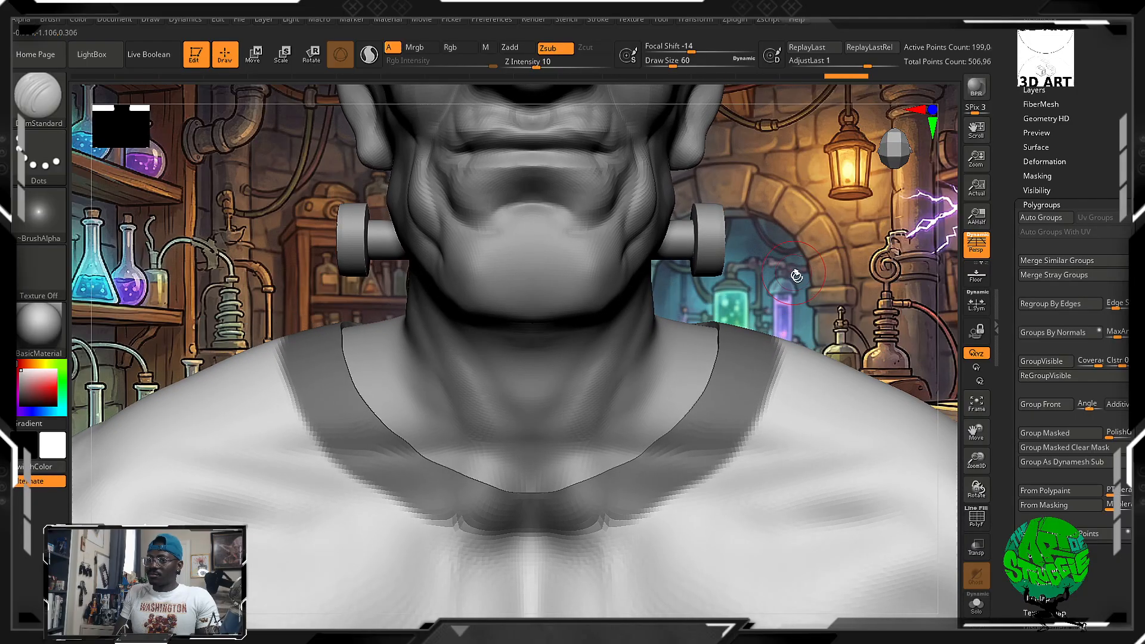
left_click_drag(887, 350, 812, 284, "ctrl")
left_click_drag(1101, 152, 1093, 217)
left_click(1045, 144)
left_click(1046, 185)
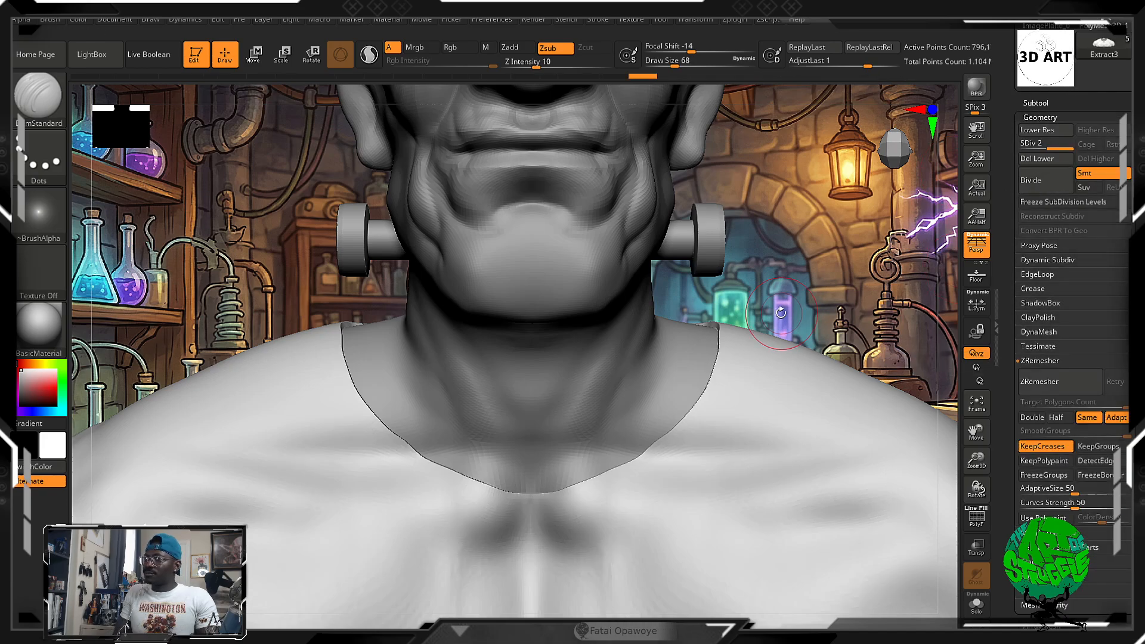
mouse_move(721, 326)
left_mouse_down("ctrl")
mouse_move(715, 404)
mouse_move(649, 456)
left_mouse_up("ctrl")
key("ctrl+z")
key("ctrl+z")
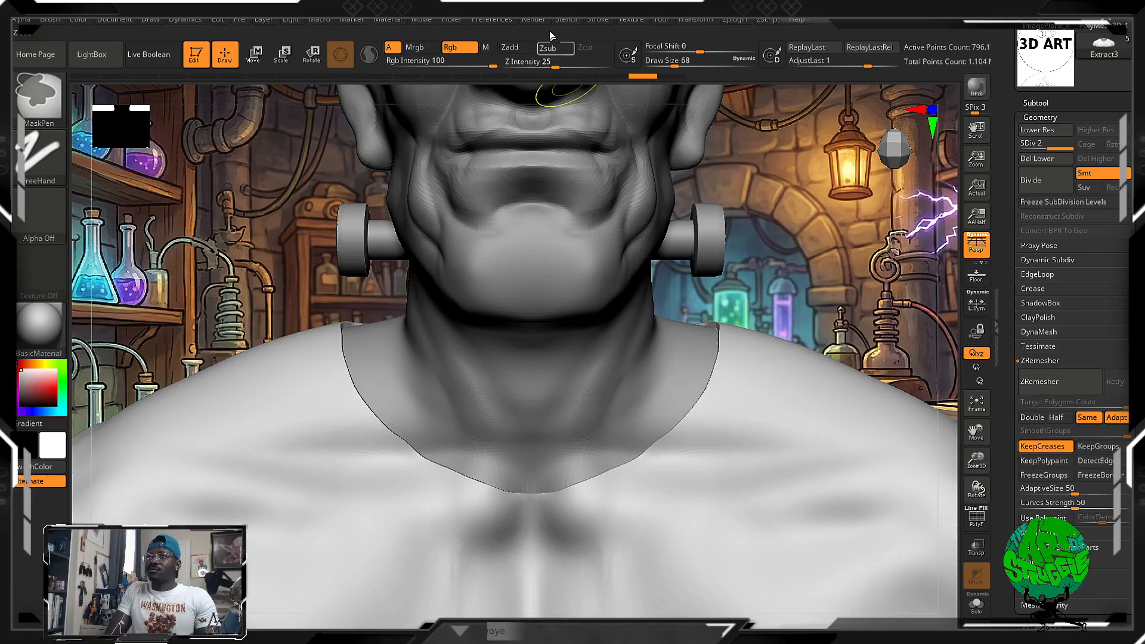
Turn on LazyMouse for the MaskPen brush and mask a smooth band along the shoulder side of the shirt's neckline
left_click(606, 19)
left_click(631, 244)
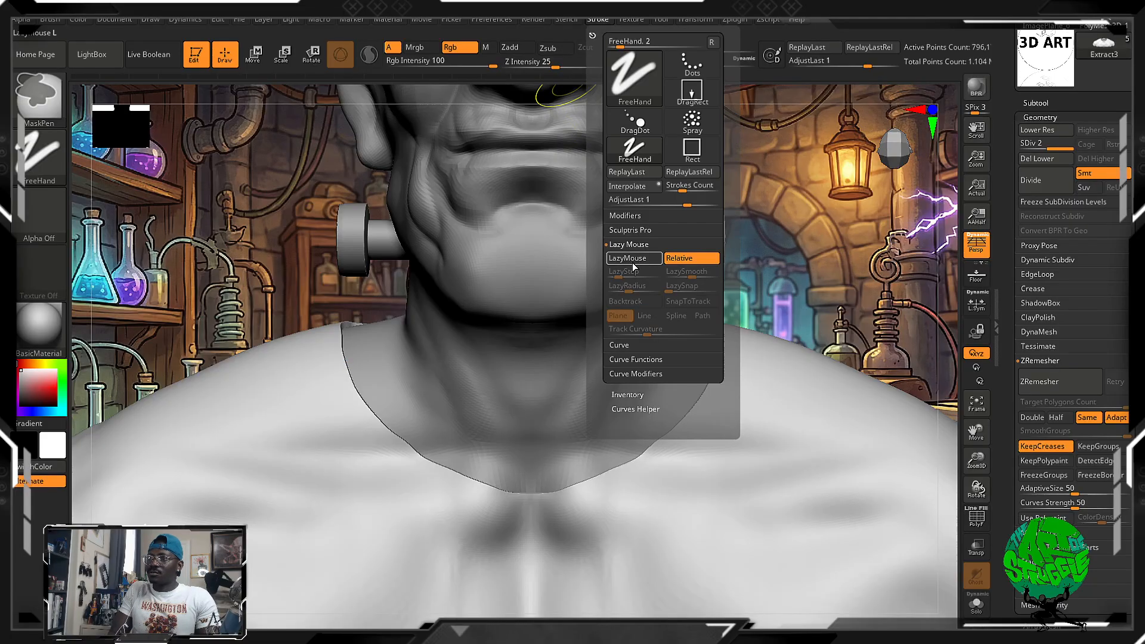
mouse_move(731, 379)
left_mouse_down()
mouse_move(686, 440)
mouse_move(636, 474)
mouse_move(499, 510)
mouse_move(624, 486)
mouse_move(701, 438)
mouse_move(743, 388)
mouse_move(748, 329)
mouse_move(729, 292)
mouse_move(825, 343)
mouse_move(643, 426)
mouse_move(734, 340)
mouse_move(726, 276)
mouse_move(660, 225)
mouse_move(753, 278)
left_mouse_up()
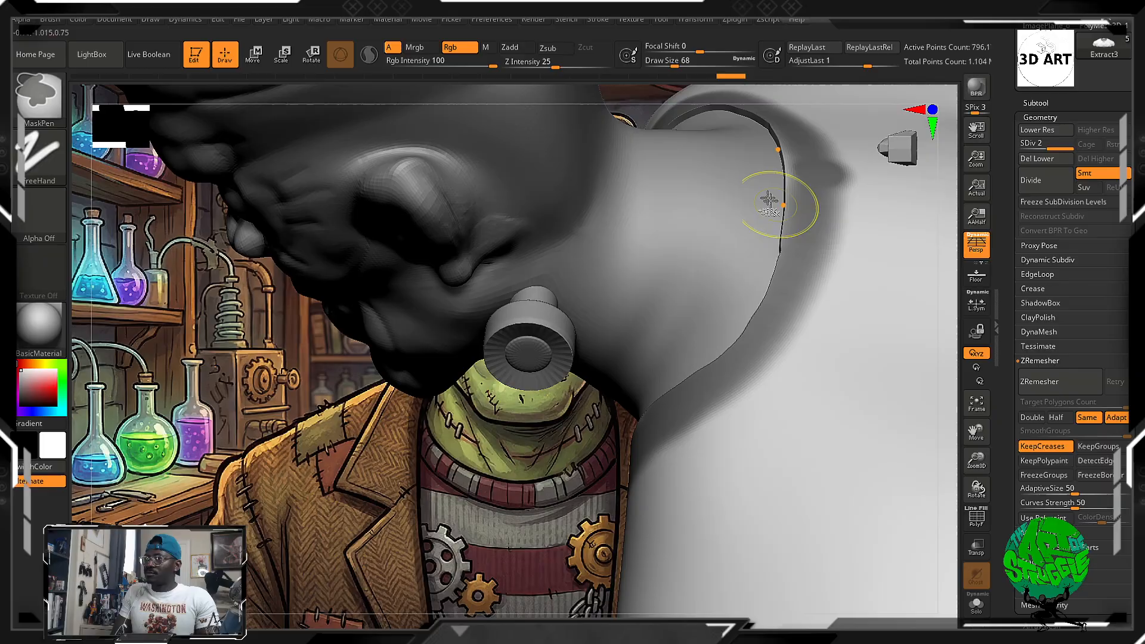
mouse_move(803, 236)
left_mouse_down("ctrl")
mouse_move(782, 308)
mouse_move(722, 369)
left_mouse_up("ctrl")
left_click_drag(760, 330, 711, 381, "ctrl")
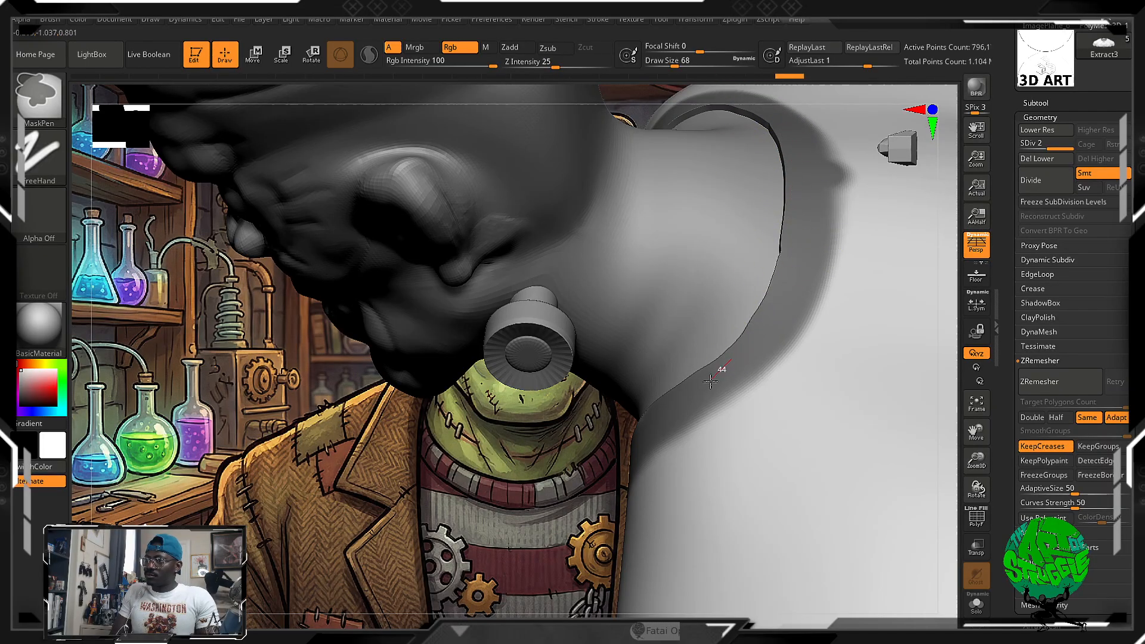
Even out the mask band along the front and shoulder of the shirt's neckline
mouse_move(590, 432)
left_mouse_down()
mouse_move(503, 485)
mouse_move(517, 442)
mouse_move(503, 419)
left_mouse_up()
left_click_drag(463, 209, 514, 322, "ctrl")
left_click_drag(435, 231, 501, 332, "ctrl")
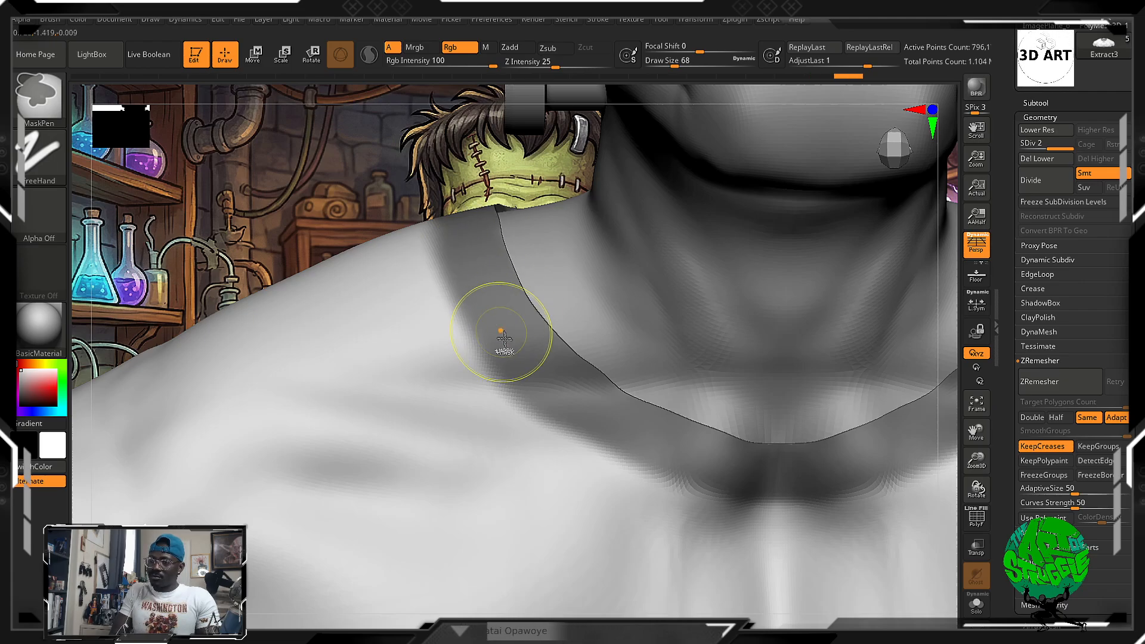
mouse_move(757, 482)
left_mouse_down("ctrl")
mouse_move(621, 440)
mouse_move(562, 388)
mouse_move(473, 294)
mouse_move(432, 176)
mouse_move(417, 221)
mouse_move(464, 270)
left_mouse_up("ctrl")
mouse_move(532, 325)
left_mouse_down("ctrl")
mouse_move(465, 199)
mouse_move(493, 146)
left_mouse_up("ctrl")
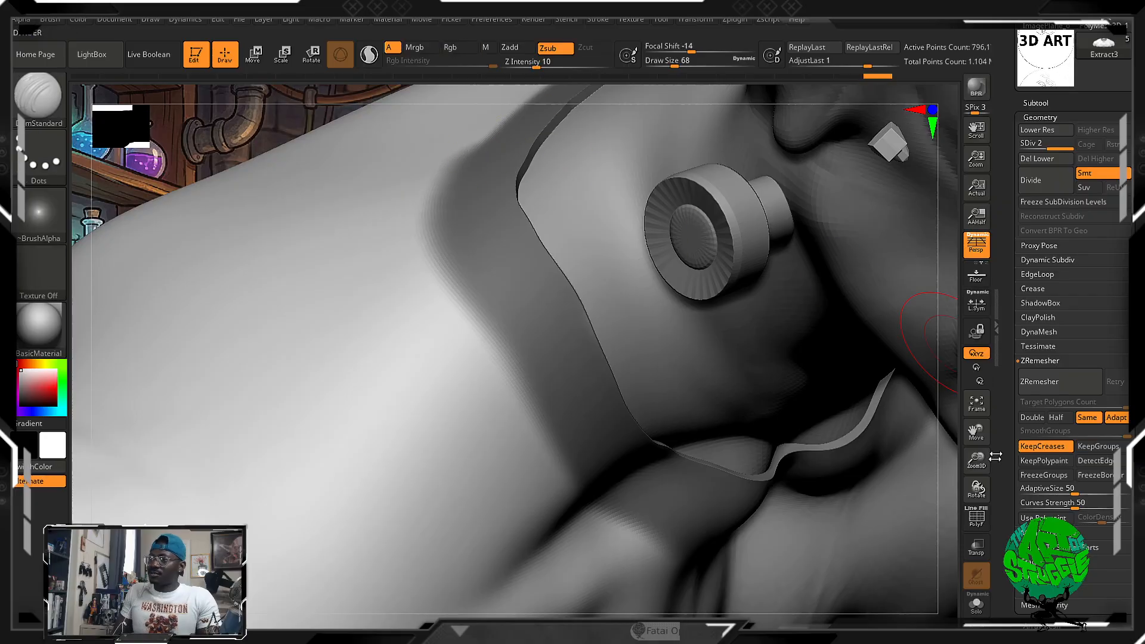
left_click_drag(947, 460, 893, 253)
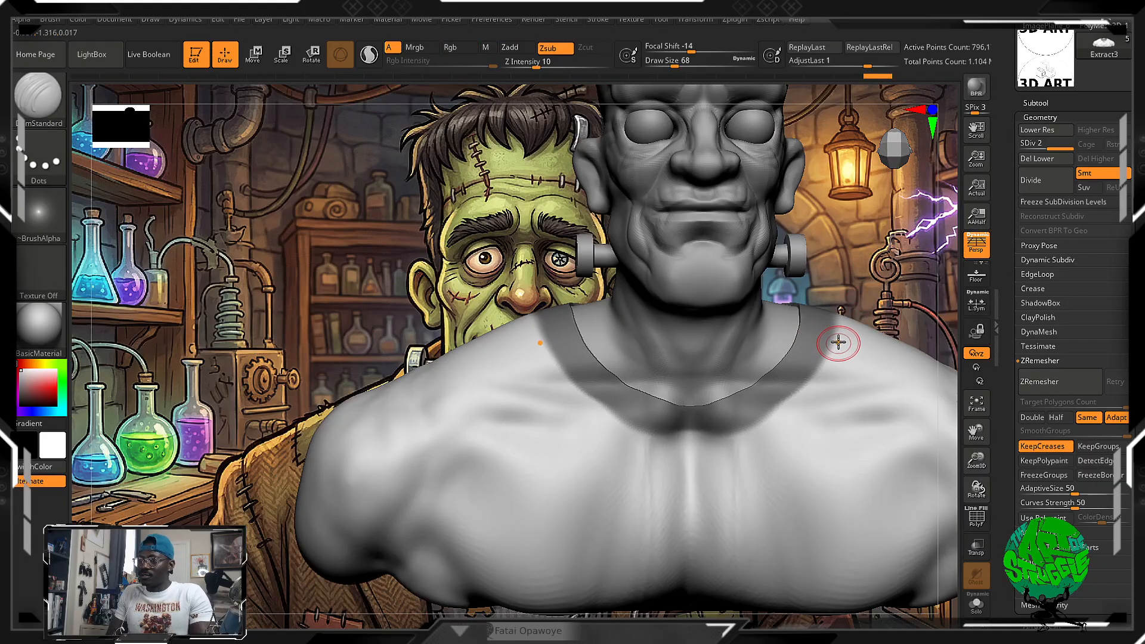
Widen and smooth the neckline mask band over the shoulder and toward the back of the neck
key("ctrl")
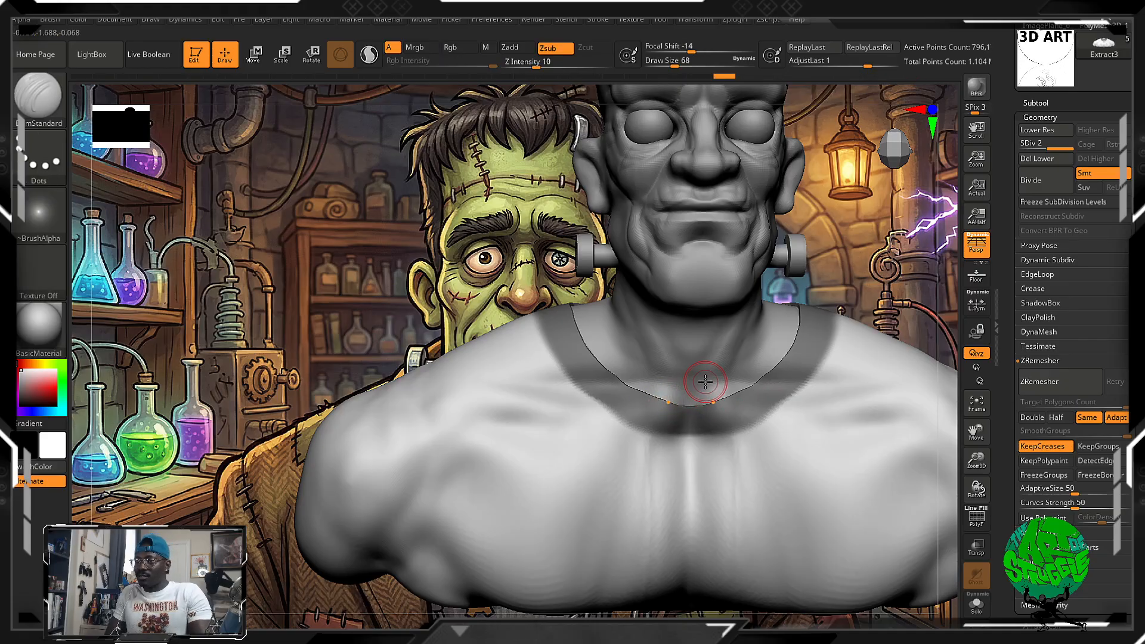
left_click_drag(871, 263, 786, 363)
key("ctrl")
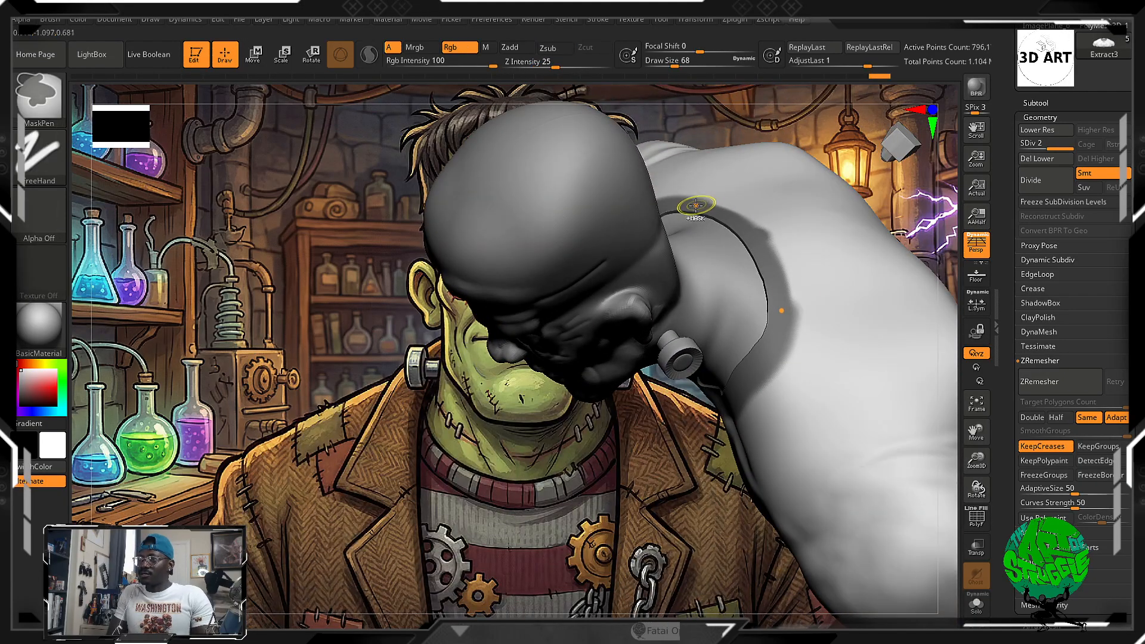
left_click_drag(784, 280, 708, 212, "ctrl")
mouse_move(772, 263)
left_mouse_down("ctrl")
mouse_move(776, 341)
mouse_move(787, 286)
mouse_move(776, 261)
left_mouse_up("ctrl")
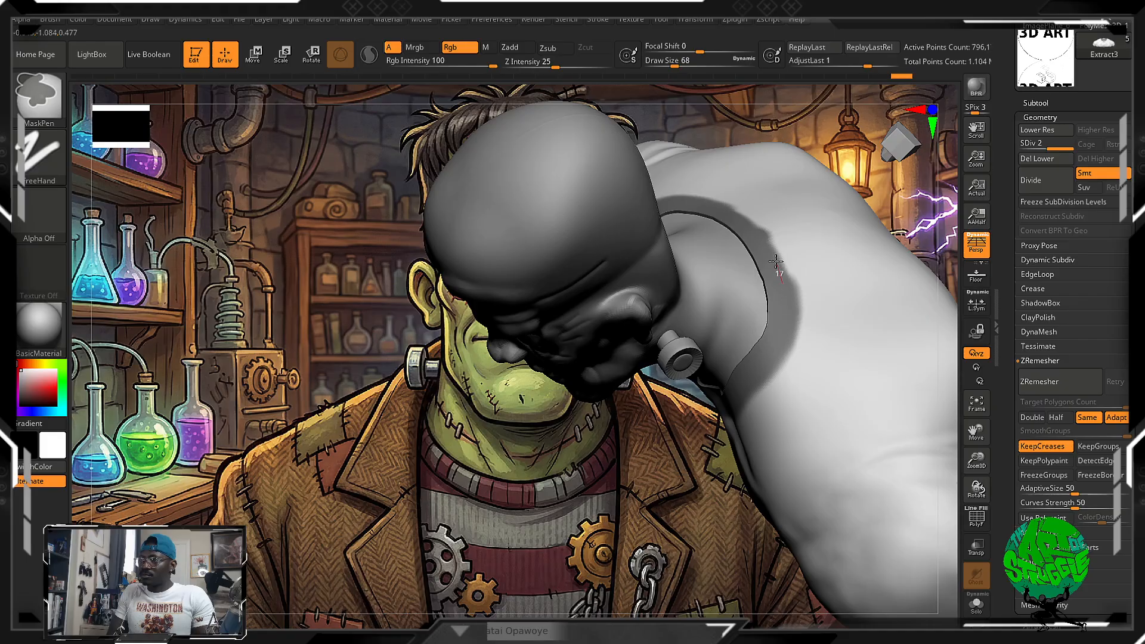
Return to the front of the bust and invert the mask, leaving only the shirt's neckline band unmasked
left_click_drag(934, 281, 817, 272)
key("ctrl")
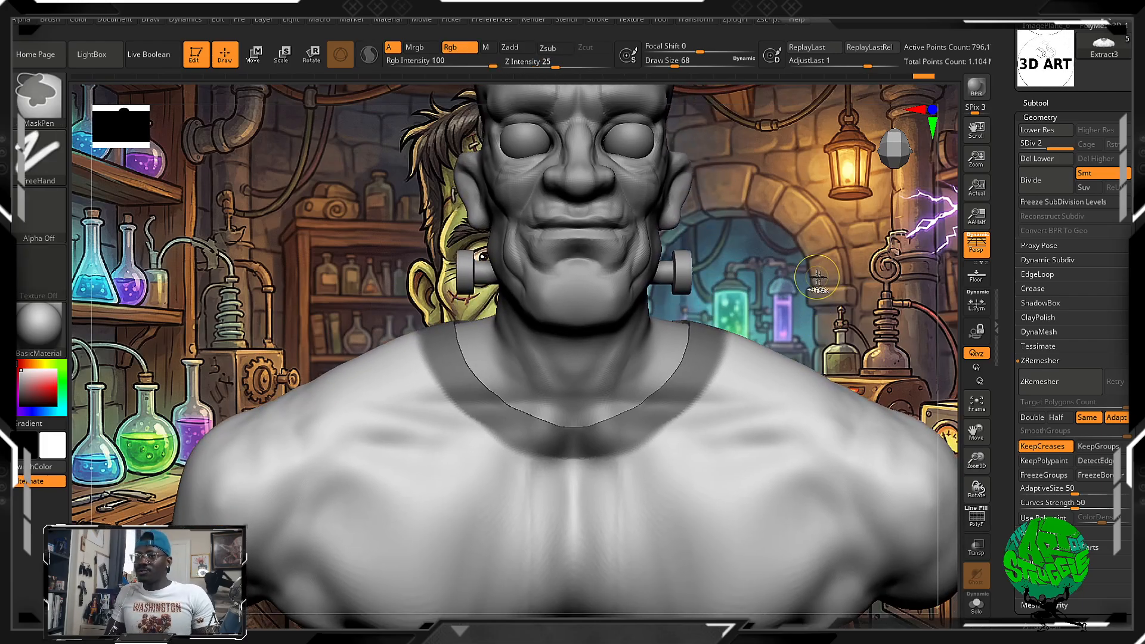
left_click(817, 278, "ctrl")
scroll(1072, 358, "down", 8)
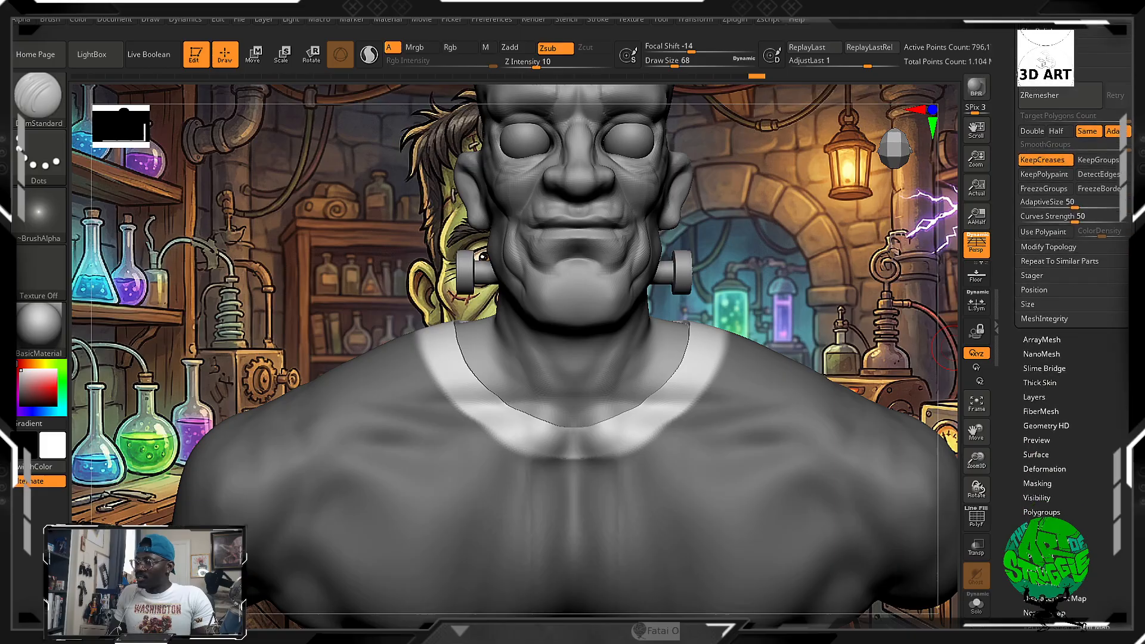
Inflate the unmasked neckline band into a raised collar and soften it with the Smooth and Polish deformations
left_click(1052, 296)
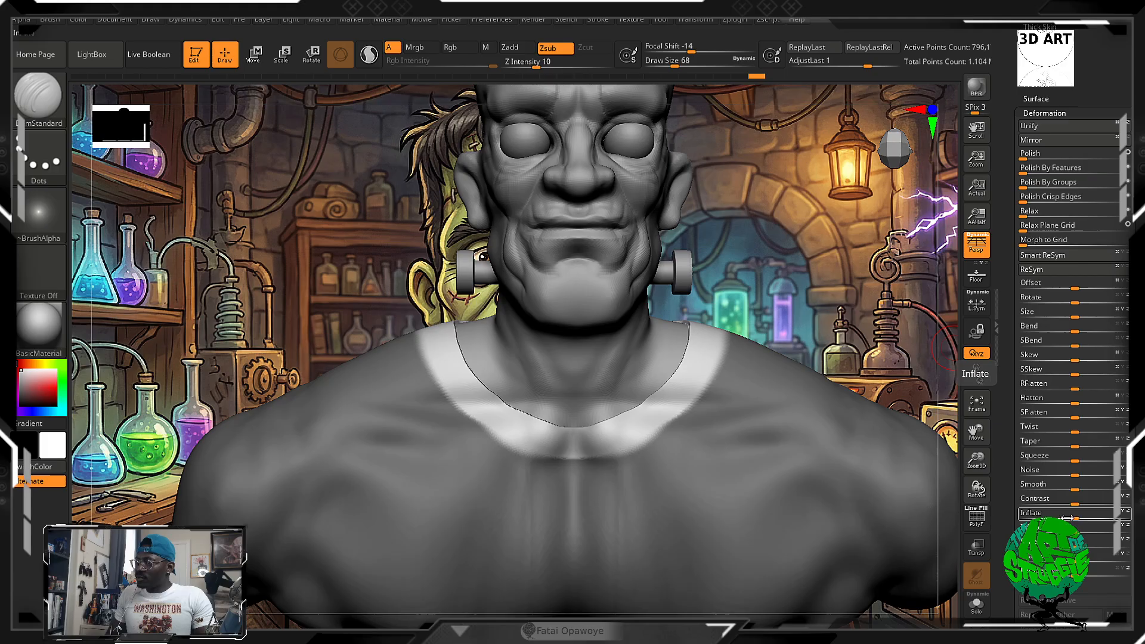
left_click_drag(1078, 529, 1082, 530)
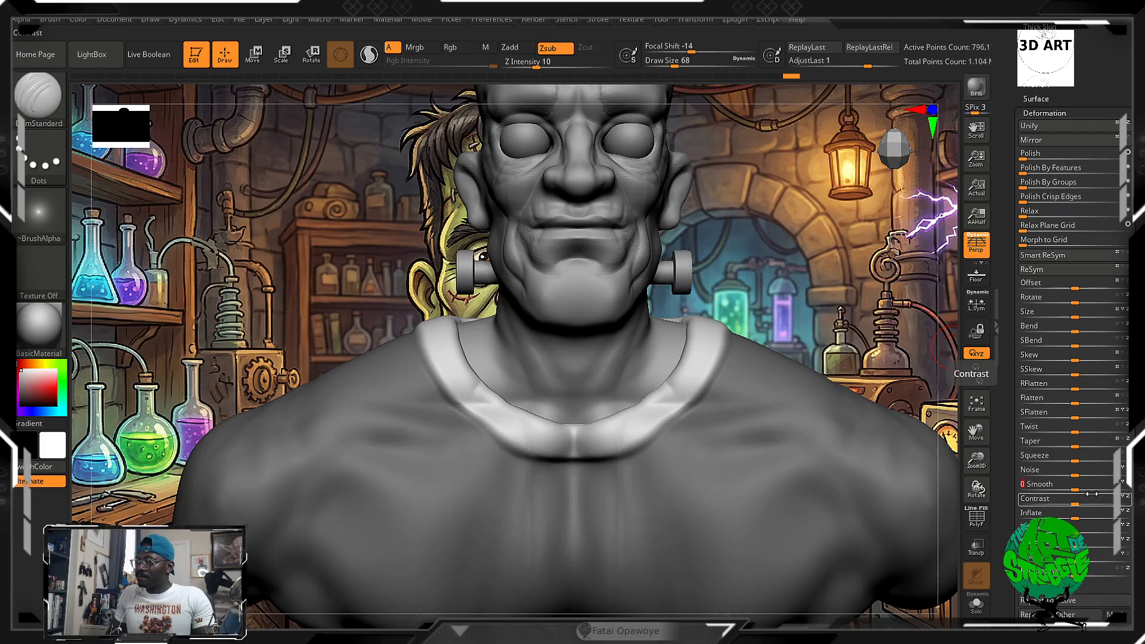
left_click_drag(1075, 490, 1101, 489)
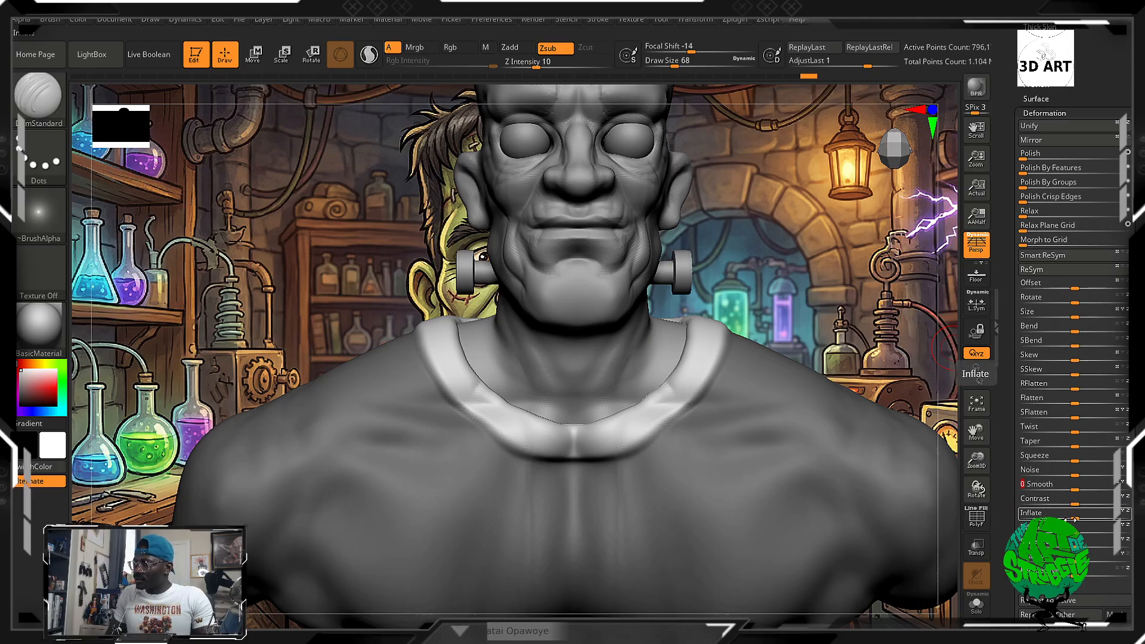
mouse_move(1041, 154)
left_mouse_down()
mouse_move(1067, 157)
mouse_move(1050, 169)
left_mouse_up()
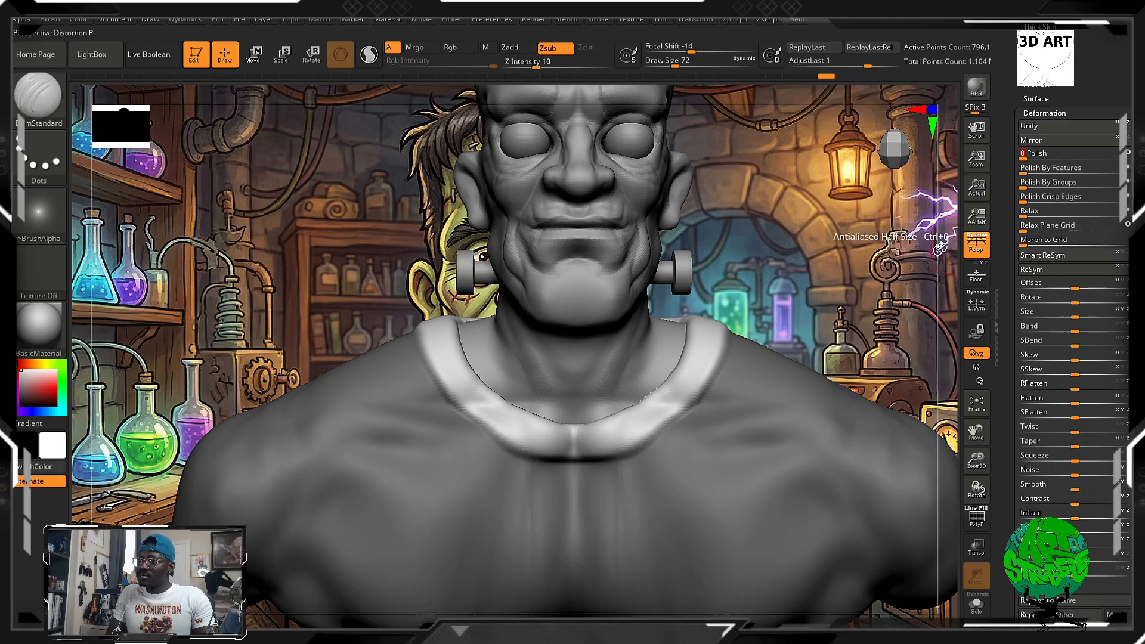
Set the Smooth brush's Z Intensity to 70 and smooth out the uneven surface at the front of the raised collar
key("shift")
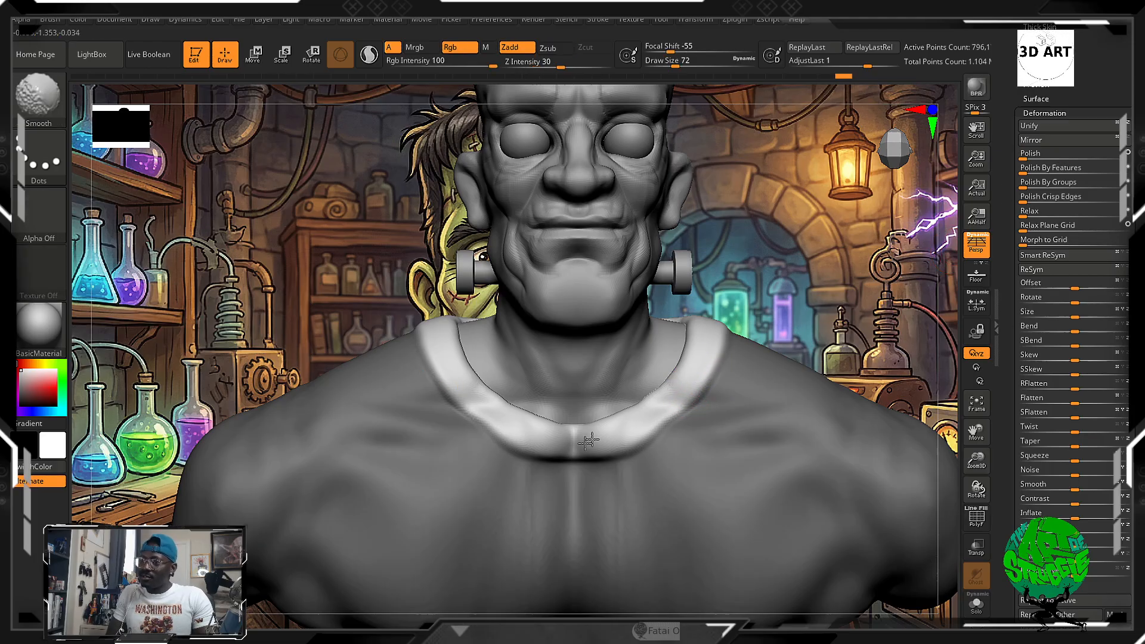
left_click_drag(612, 437, 677, 408, "shift")
mouse_move(830, 268)
left_mouse_down()
mouse_move(823, 307)
mouse_move(782, 340)
mouse_move(776, 364)
mouse_move(792, 329)
mouse_move(778, 288)
mouse_move(716, 400)
mouse_move(702, 381)
left_mouse_up()
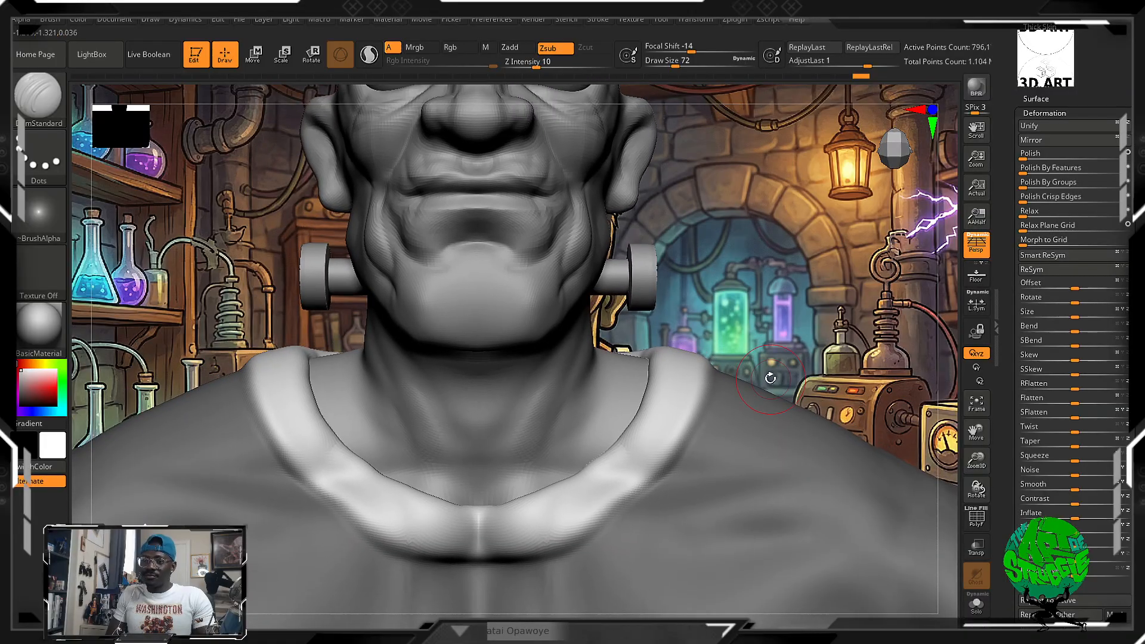
key("shift")
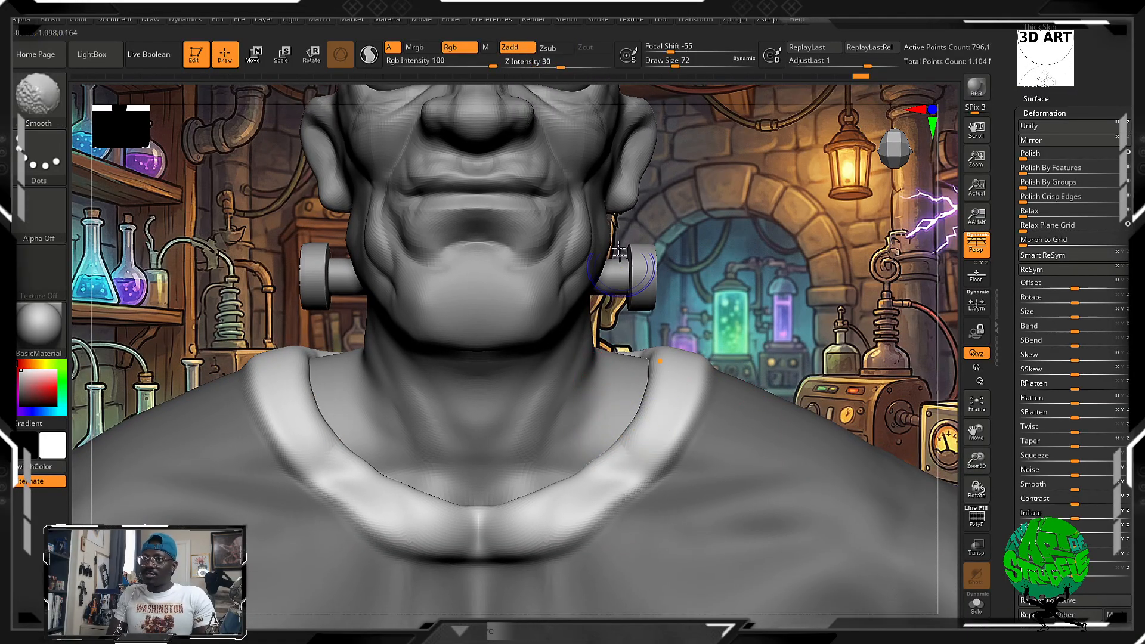
left_click_drag(561, 66, 590, 65)
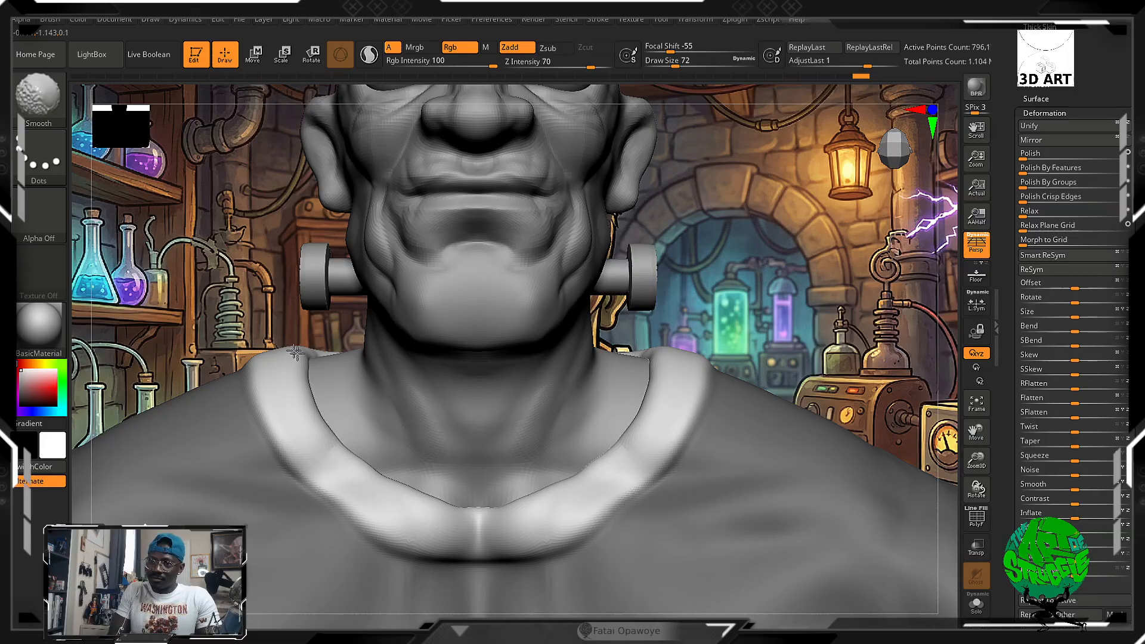
mouse_move(486, 535)
left_mouse_down("shift")
mouse_move(502, 534)
mouse_move(473, 529)
mouse_move(534, 525)
mouse_move(467, 525)
mouse_move(567, 530)
mouse_move(488, 522)
left_mouse_up("shift")
Round out the collar with light ClayBuildup strokes and smoothing along its front and side
key("b")
key("c")
key("b")
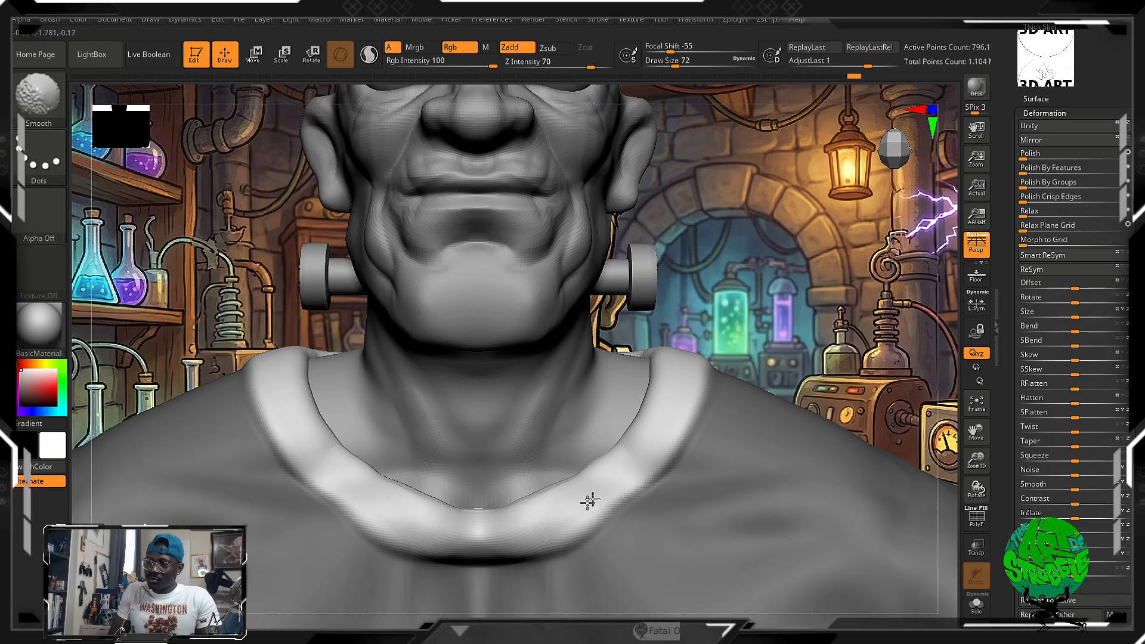
left_click_drag(667, 427, 567, 517)
left_click_drag(652, 457, 591, 506)
left_click_drag(620, 471, 583, 504)
mouse_move(641, 439)
left_mouse_down()
mouse_move(572, 505)
mouse_move(652, 434)
left_mouse_up()
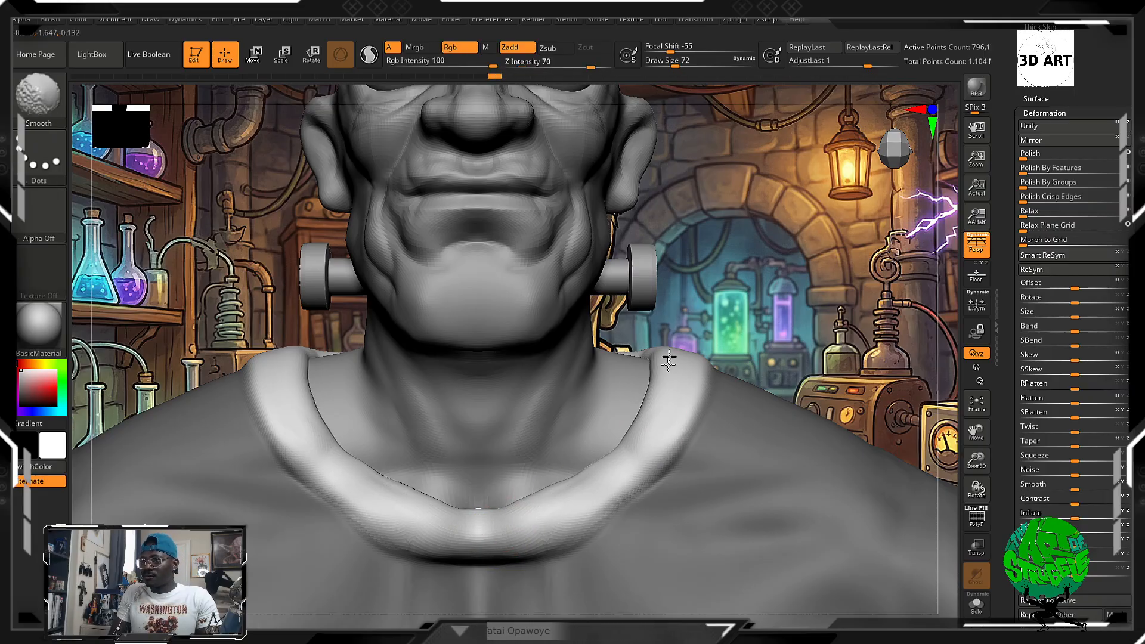
mouse_move(632, 464)
right_mouse_down()
mouse_move(567, 490)
mouse_move(546, 525)
right_mouse_up()
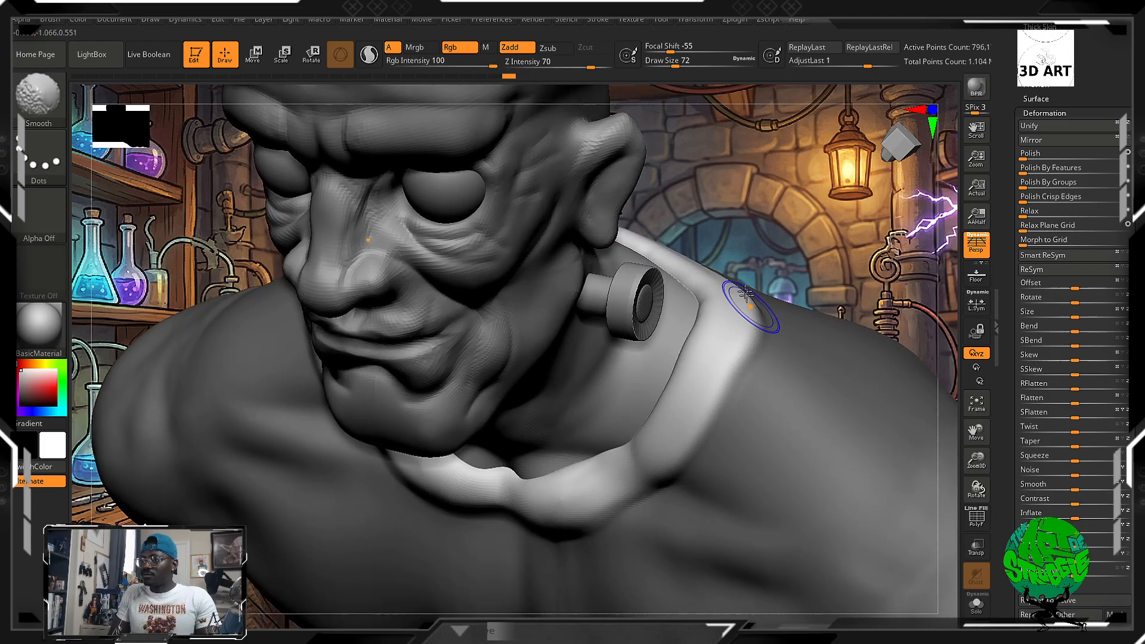
mouse_move(473, 499)
left_mouse_down("shift")
mouse_move(550, 504)
mouse_move(536, 485)
mouse_move(535, 510)
left_mouse_up("shift")
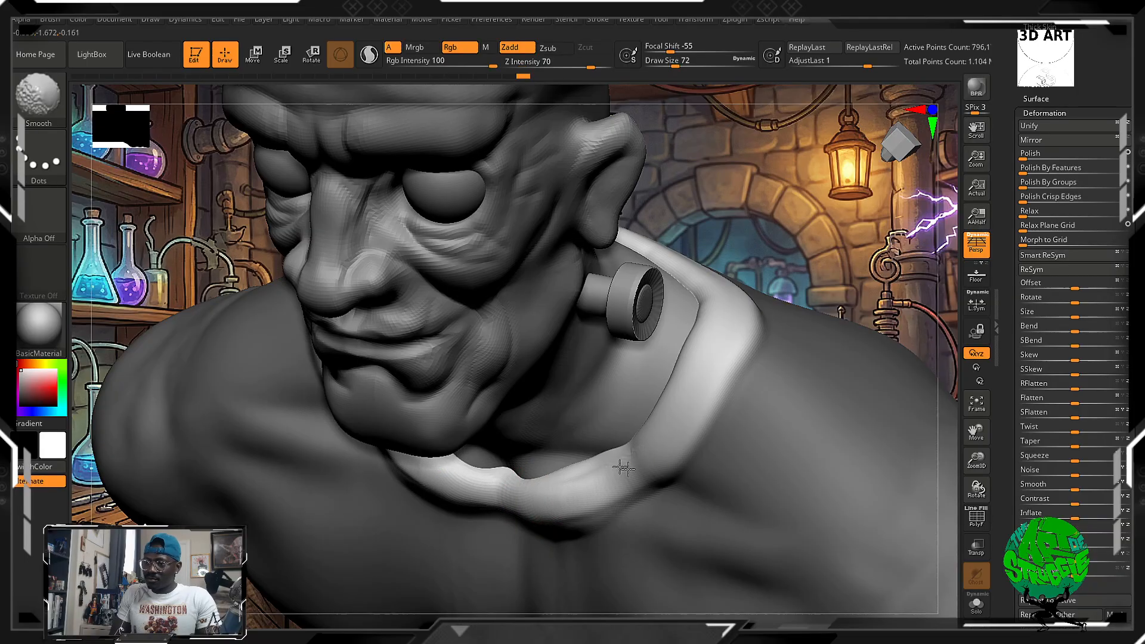
right_click_drag(545, 486, 686, 418)
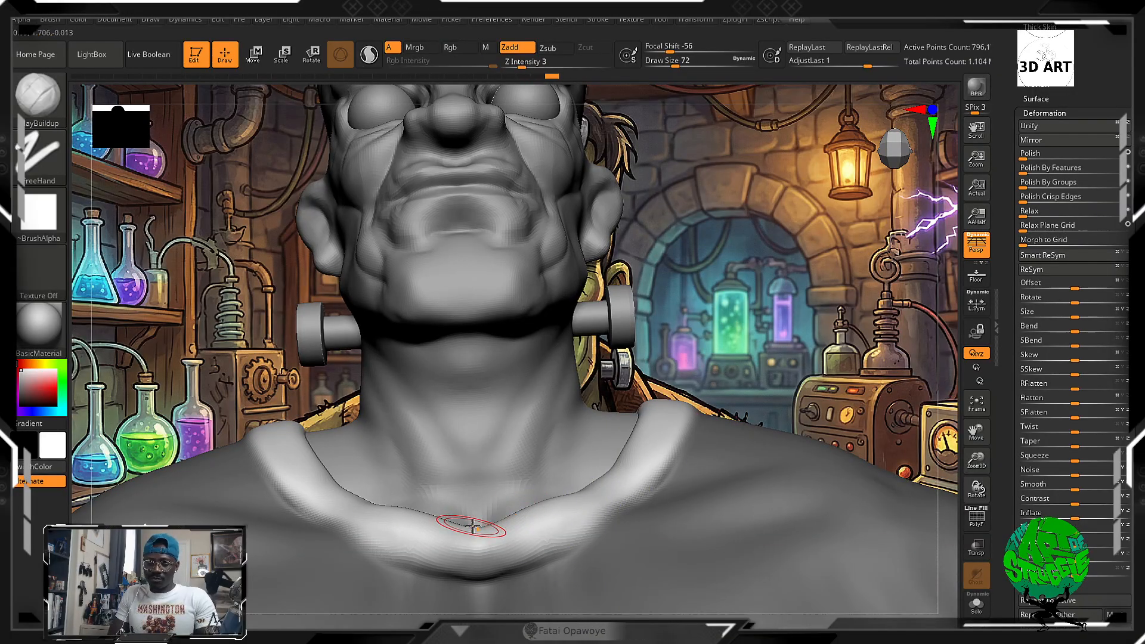
Carve evenly spaced ribbing grooves across the front of the collar with the DamStandard brush at Z Intensity 12 and draw size 52
key("b")
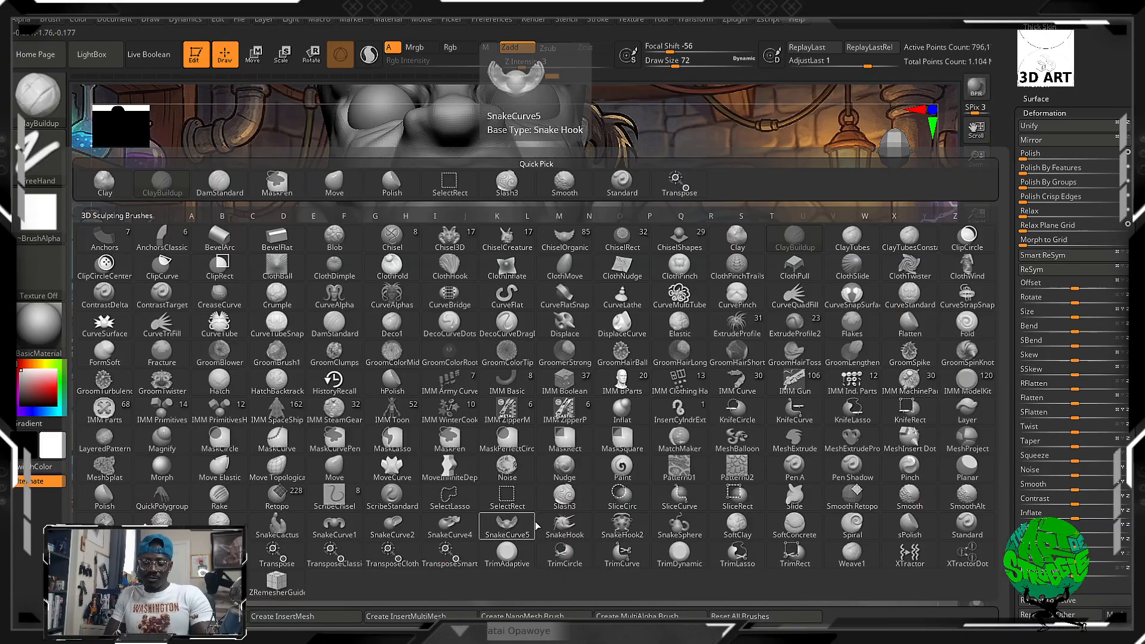
key("d")
key("s")
left_click_drag(568, 553, 585, 537)
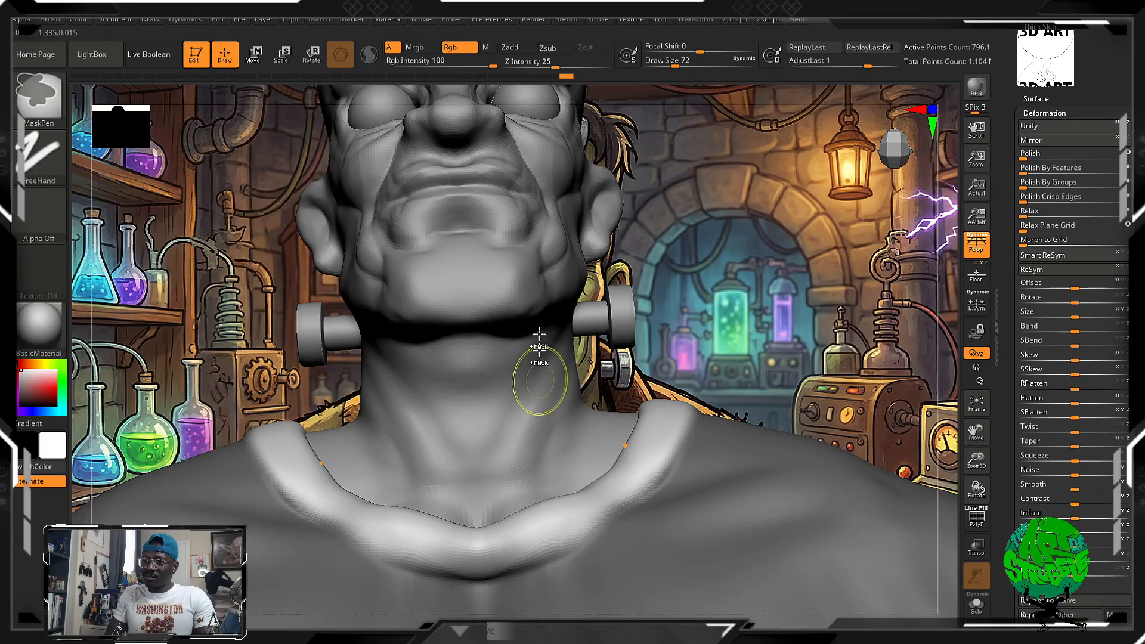
left_click_drag(540, 64, 570, 64)
mouse_move(737, 297)
left_mouse_down()
mouse_move(704, 358)
mouse_move(713, 310)
mouse_move(593, 435)
left_mouse_up()
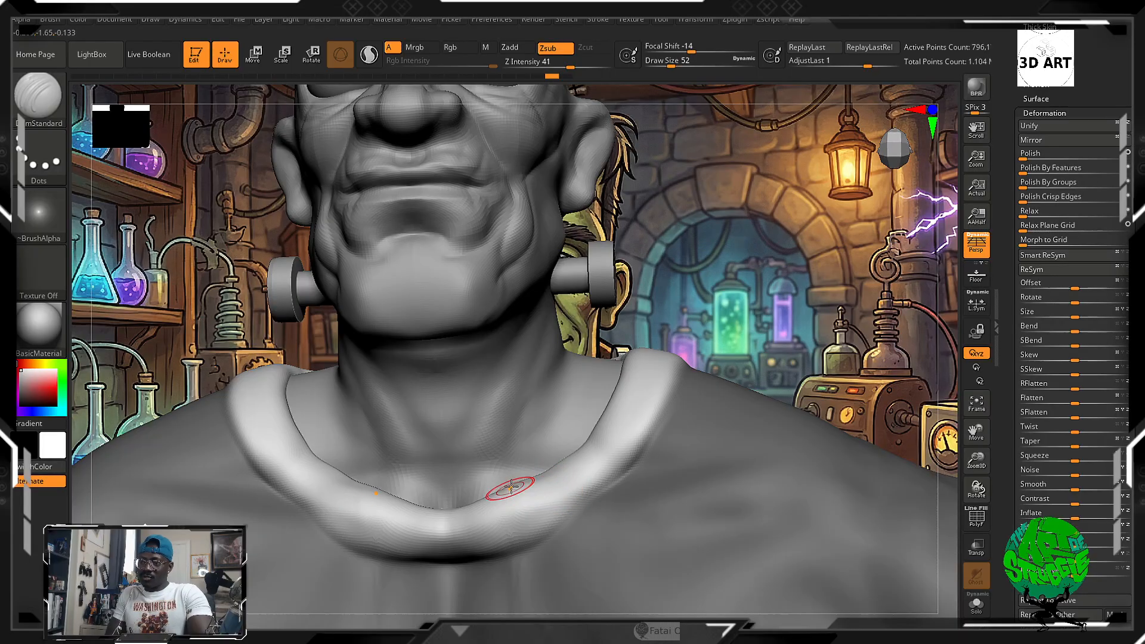
left_click_drag(564, 66, 540, 66)
key("ctrl")
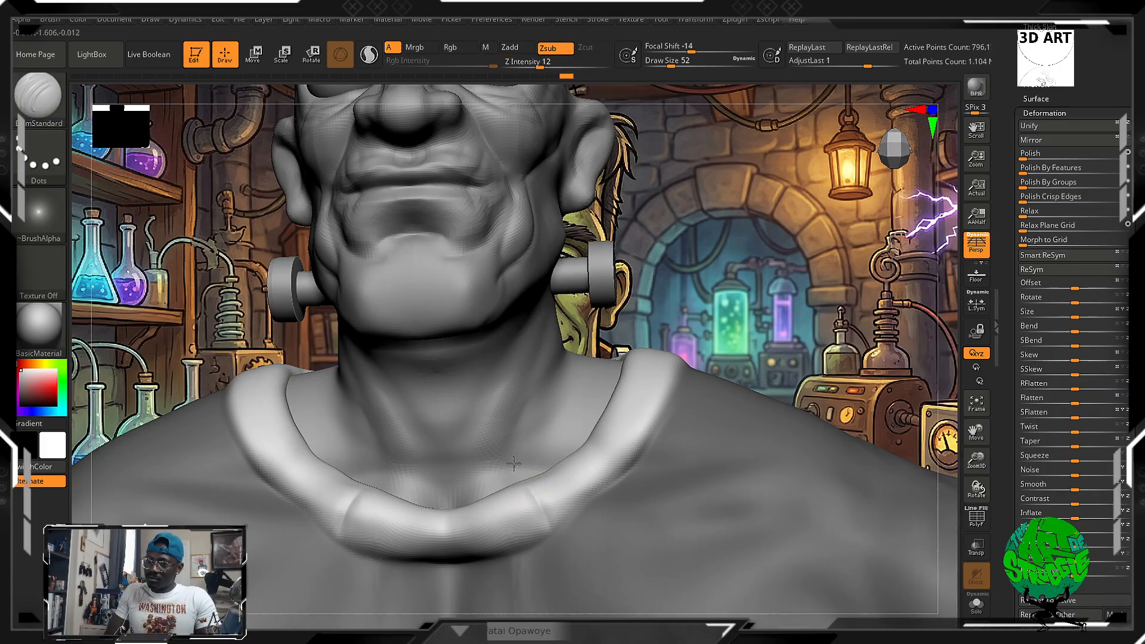
left_click_drag(702, 279, 714, 358)
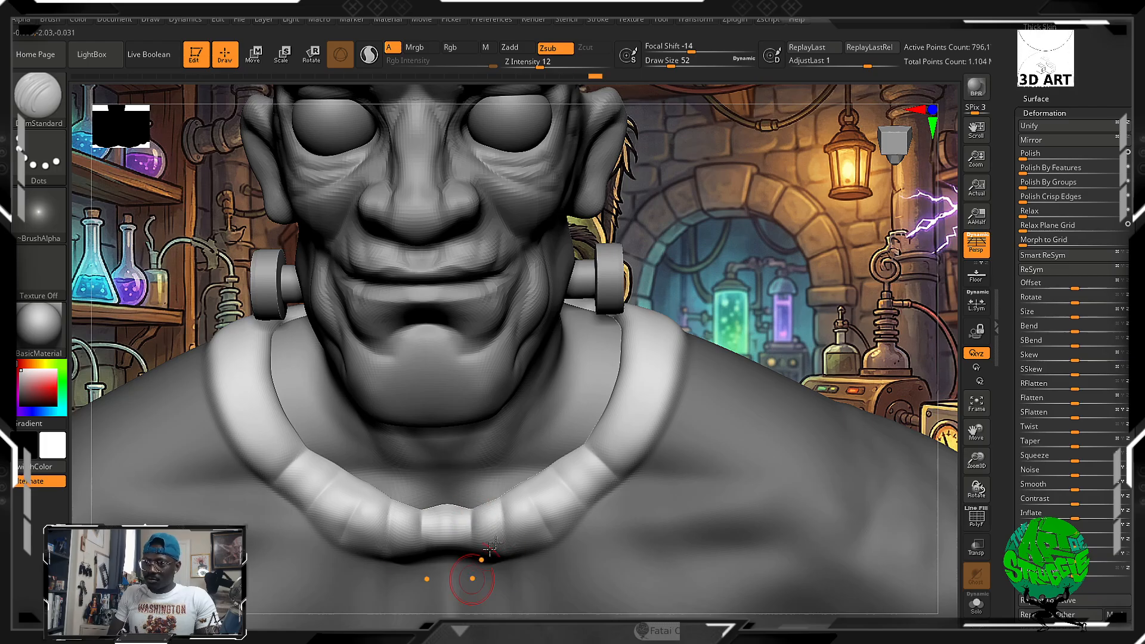
left_click_drag(673, 387, 620, 379)
left_click_drag(643, 339, 603, 352)
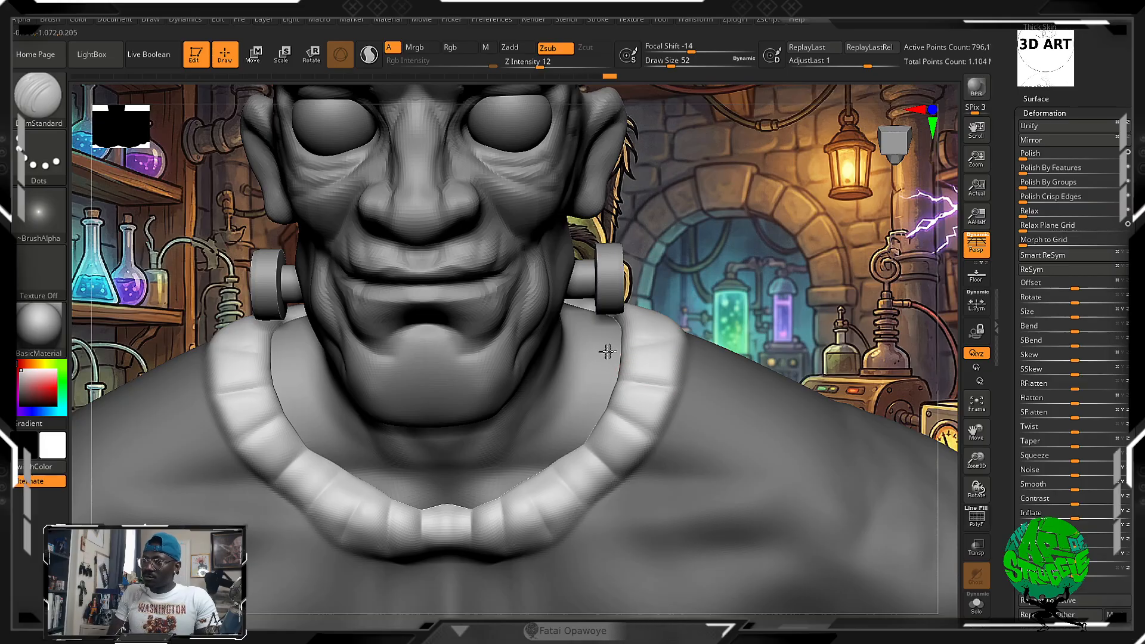
Continue the DamStandard ribbing grooves over the shoulder side and around the back of the collar
mouse_move(614, 341)
right_mouse_down()
mouse_move(507, 361)
mouse_move(492, 382)
right_mouse_up()
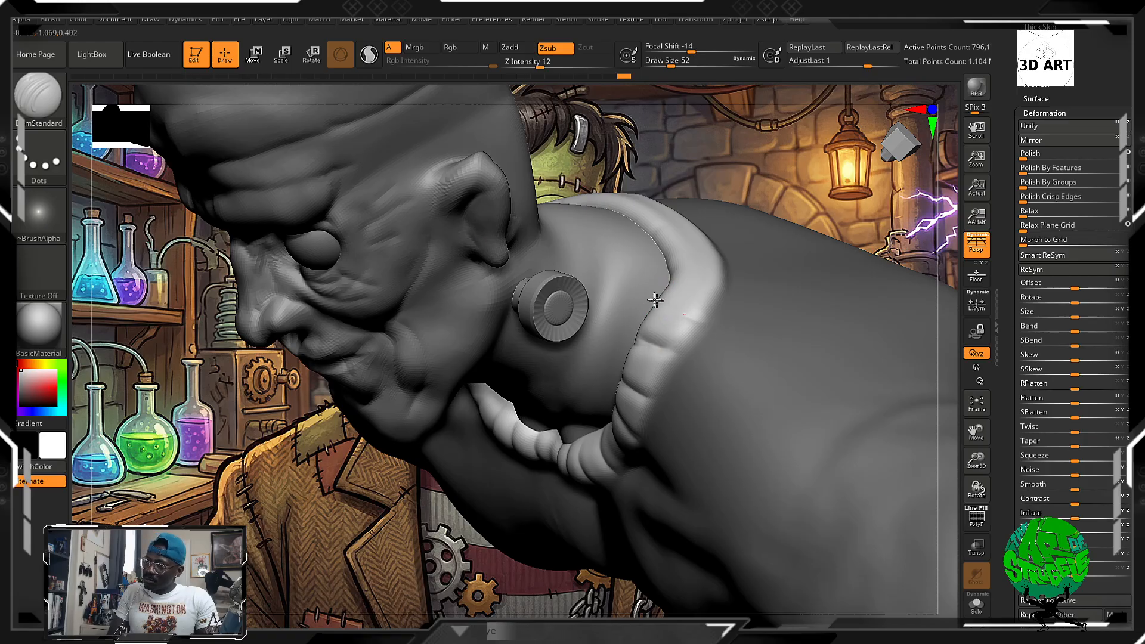
right_click_drag(652, 293, 664, 403)
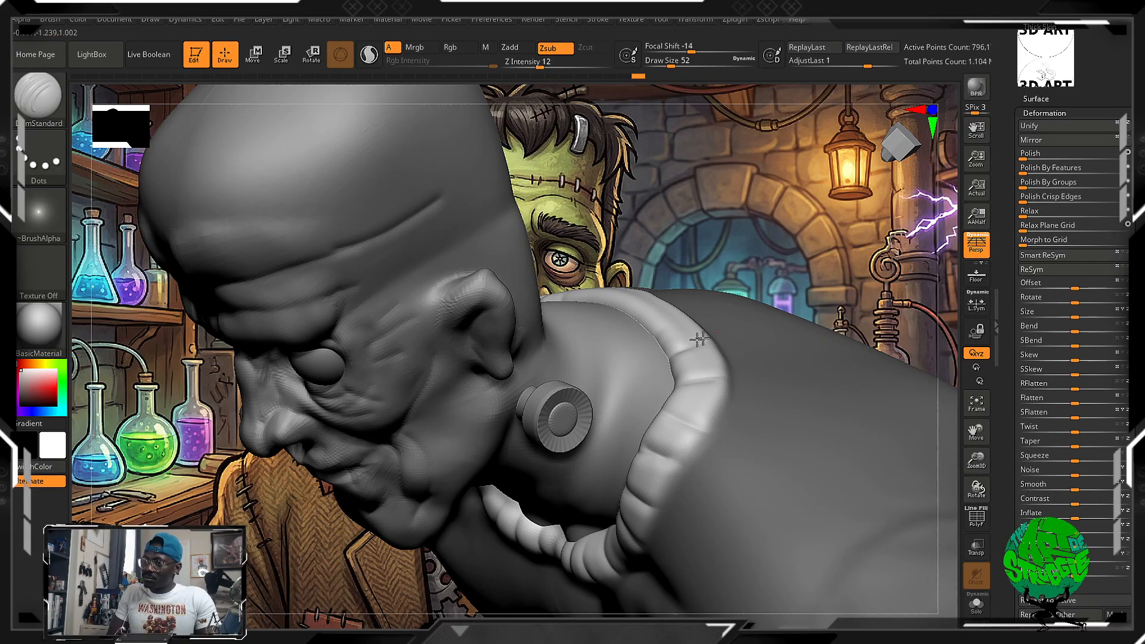
right_click_drag(759, 253, 660, 378)
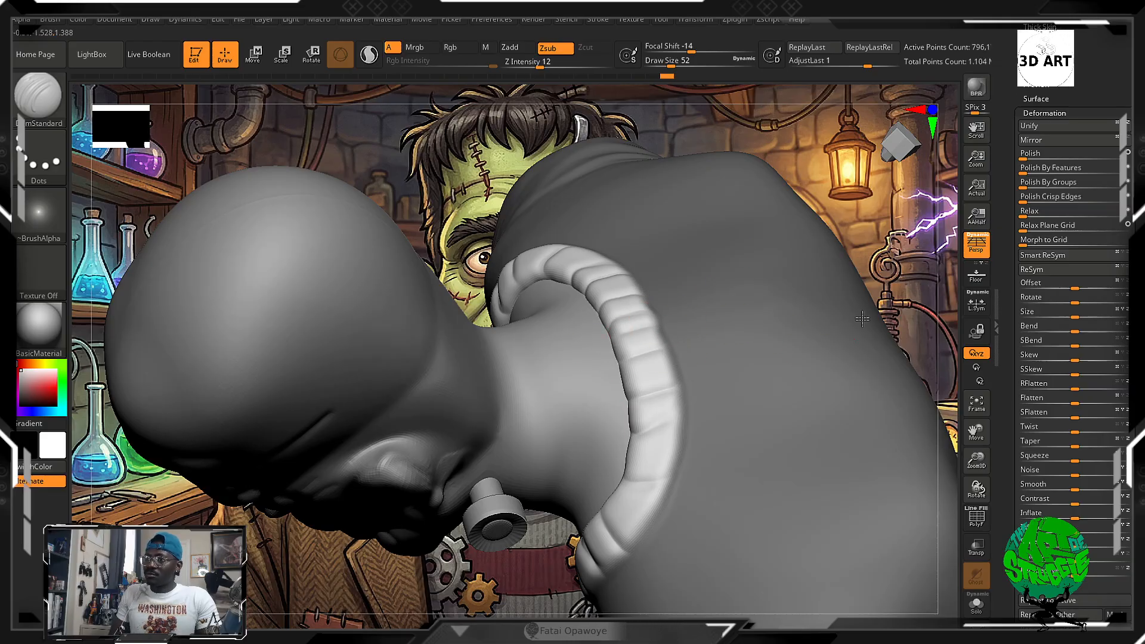
mouse_move(835, 334)
right_mouse_down("alt")
mouse_move(795, 247)
mouse_move(704, 286)
right_mouse_up("alt")
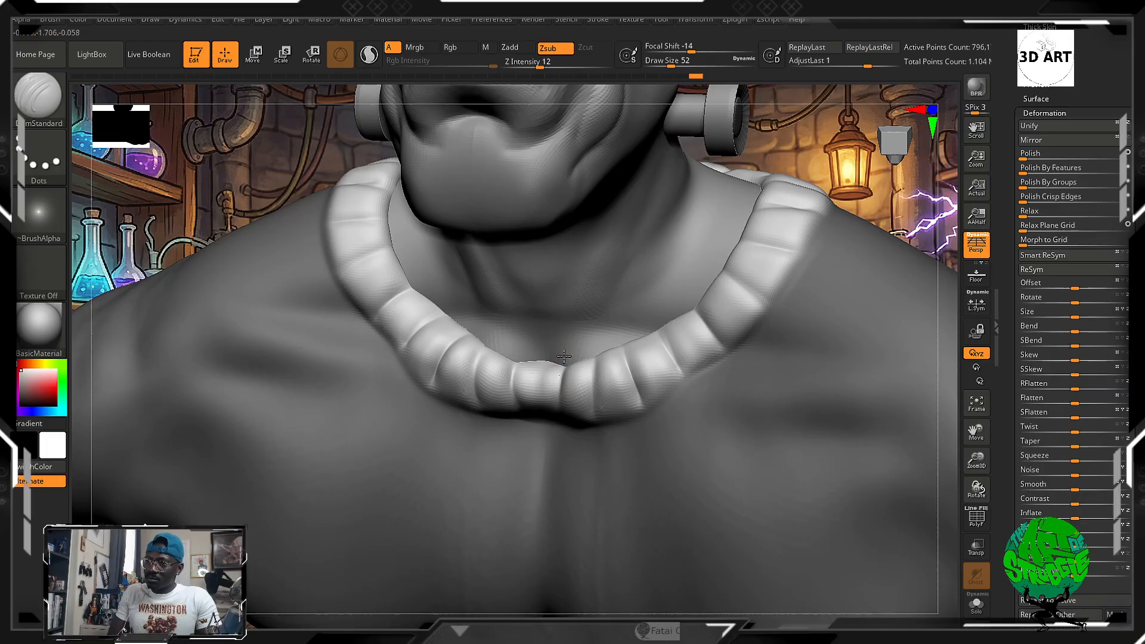
Add subtle volume to the ribs between the collar's grooves with the ClayBuildup brush at Z Intensity 1
key("b")
key("c")
key("b")
key("Return")
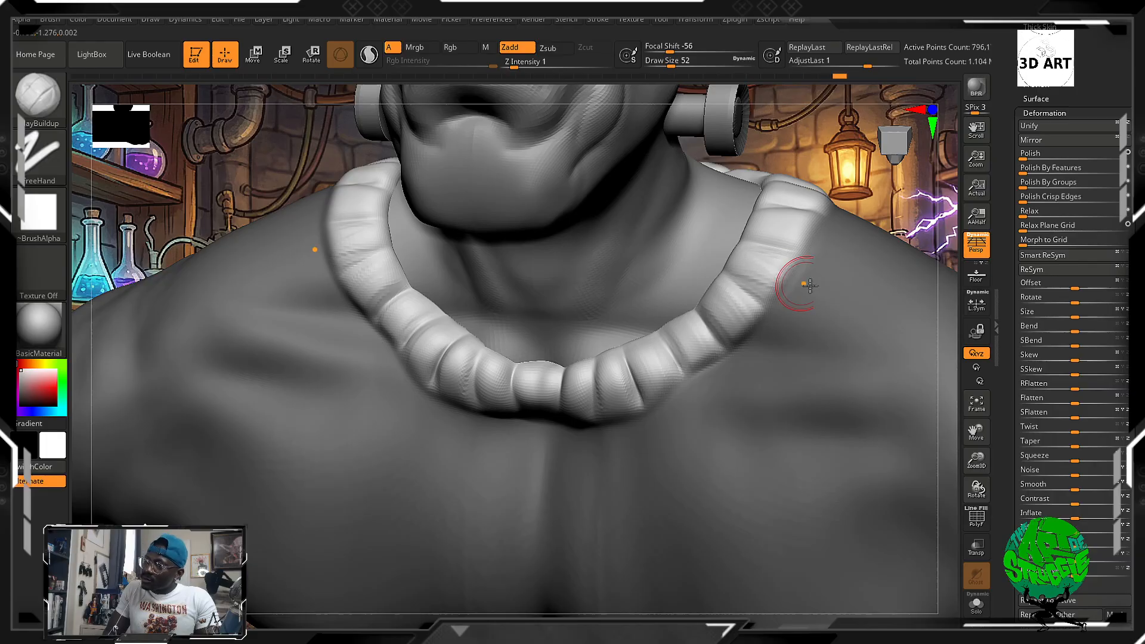
mouse_move(902, 195)
left_mouse_down()
mouse_move(856, 263)
mouse_move(766, 262)
left_mouse_up()
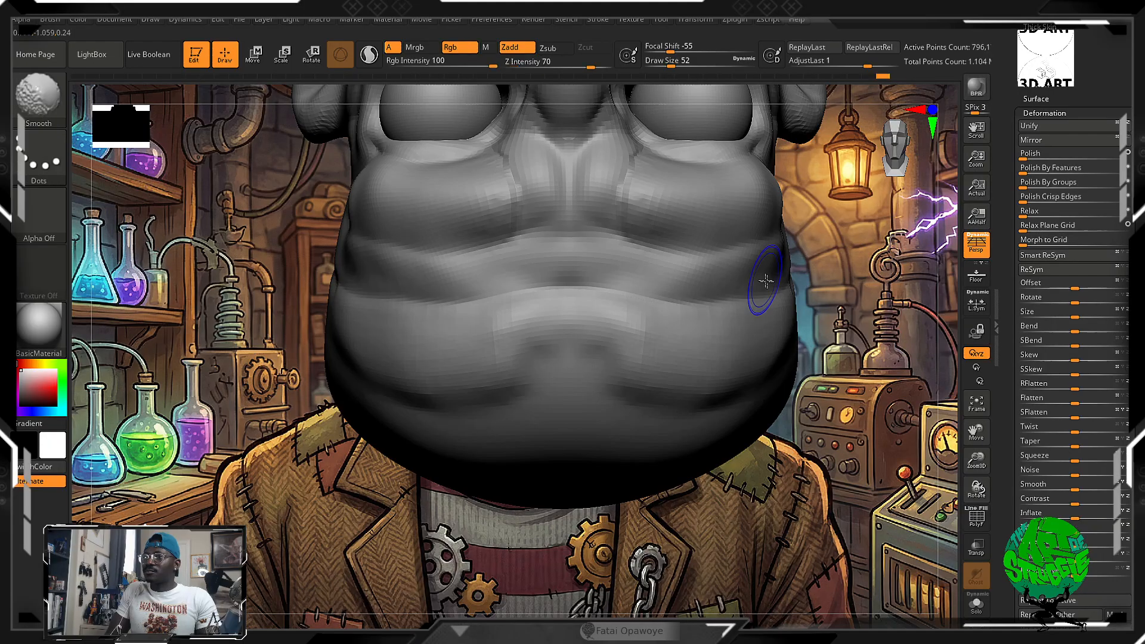
left_click_drag(893, 179, 897, 91)
mouse_move(949, 337)
left_mouse_down("alt")
mouse_move(834, 375)
mouse_move(845, 267)
mouse_move(905, 320)
left_mouse_up("alt")
left_click_drag(624, 231, 811, 472, "alt")
key("b")
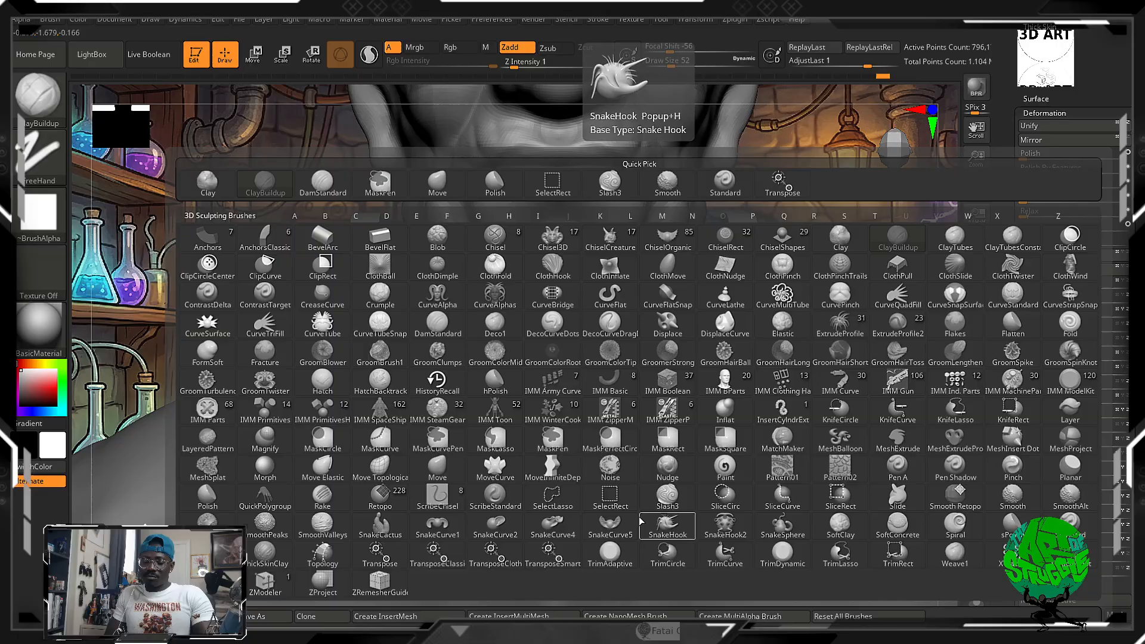
key("f")
key("s")
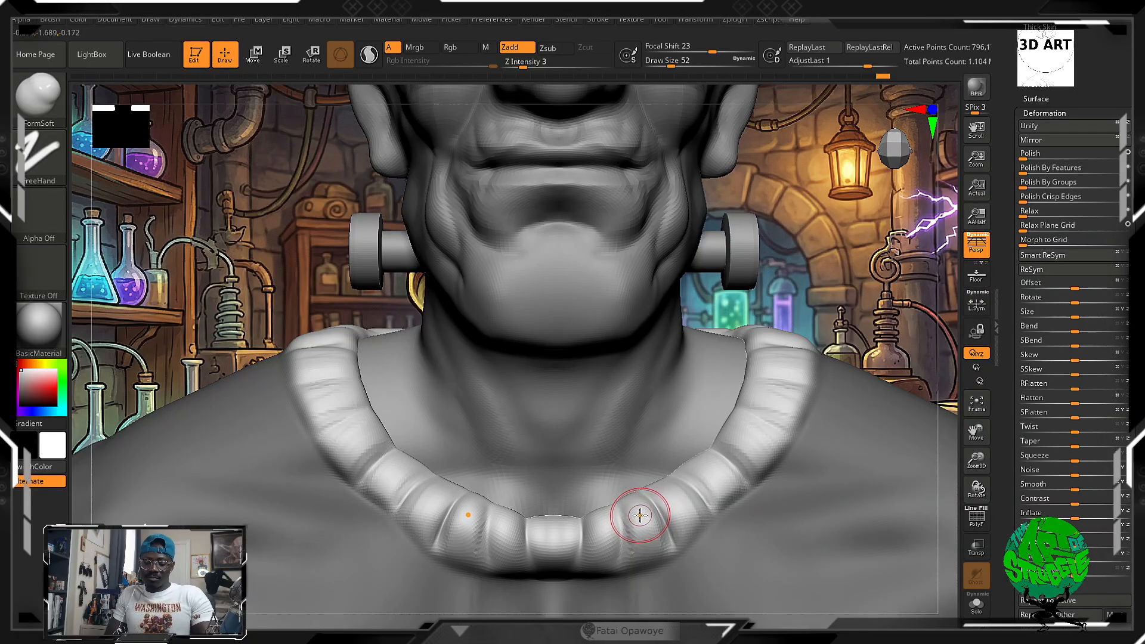
Flatten the individual ribs along the front of the collar with the Flatten brush at Z Intensity 13
key("b")
key("f")
key("l")
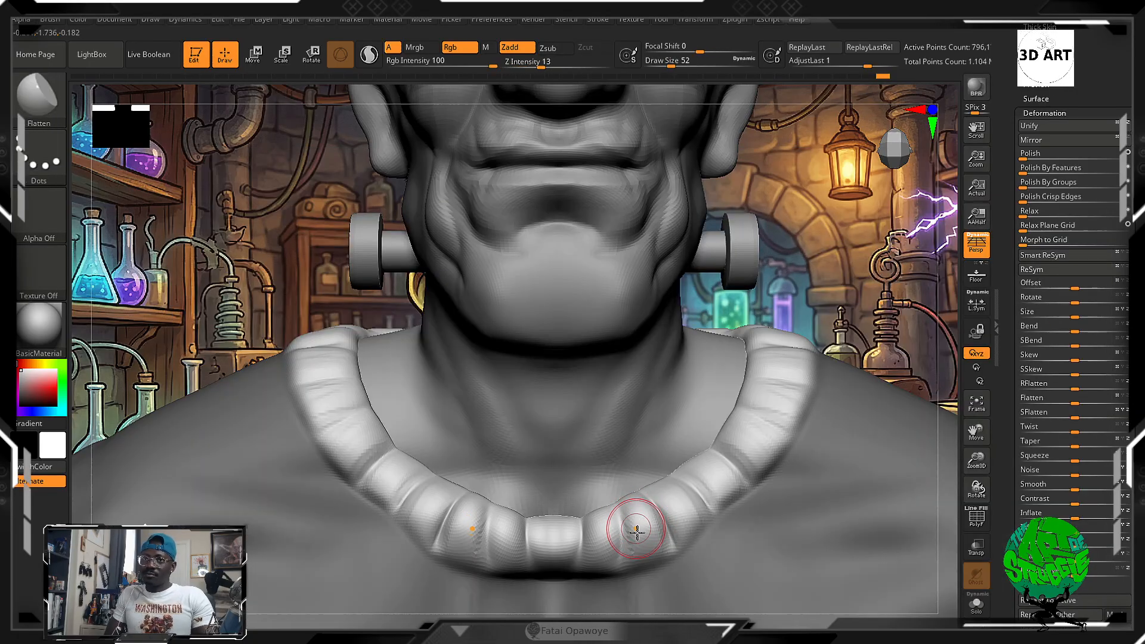
left_click_drag(636, 513, 646, 538)
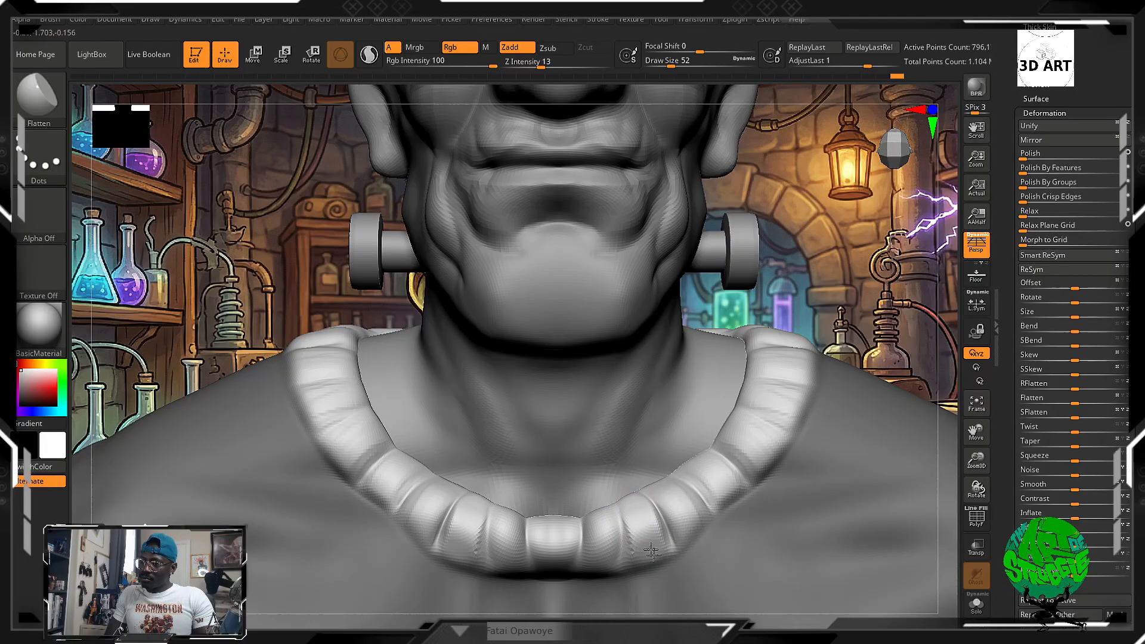
mouse_move(592, 534)
left_mouse_down()
mouse_move(603, 541)
mouse_move(554, 526)
left_mouse_up()
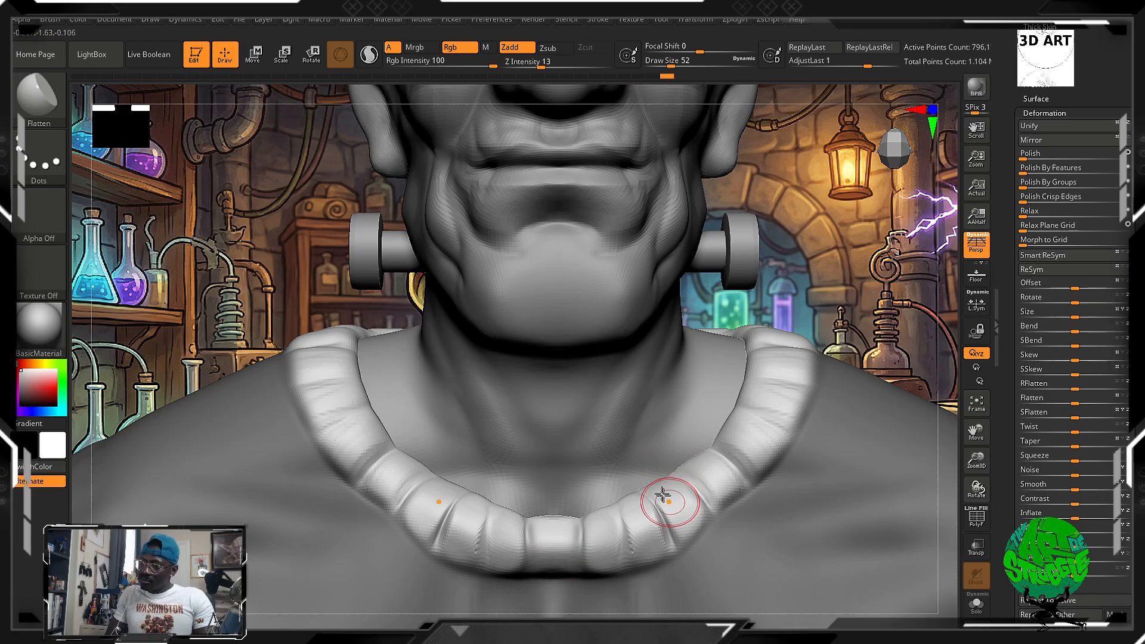
left_click_drag(644, 534, 647, 529)
left_click_drag(681, 458, 725, 482)
mouse_move(737, 443)
left_mouse_down()
mouse_move(754, 452)
mouse_move(734, 441)
left_mouse_up()
left_click_drag(764, 392, 794, 408)
left_click_drag(783, 363, 791, 360)
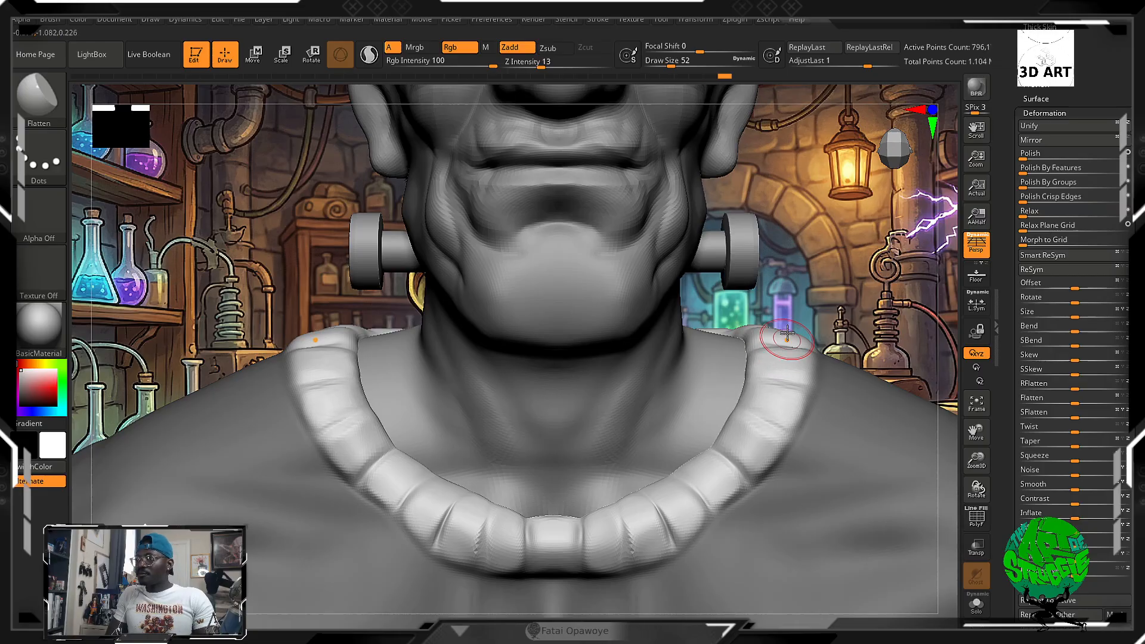
Flatten the collar's ribs over the shoulder side and around the back of the neck
left_click_drag(796, 321, 723, 376)
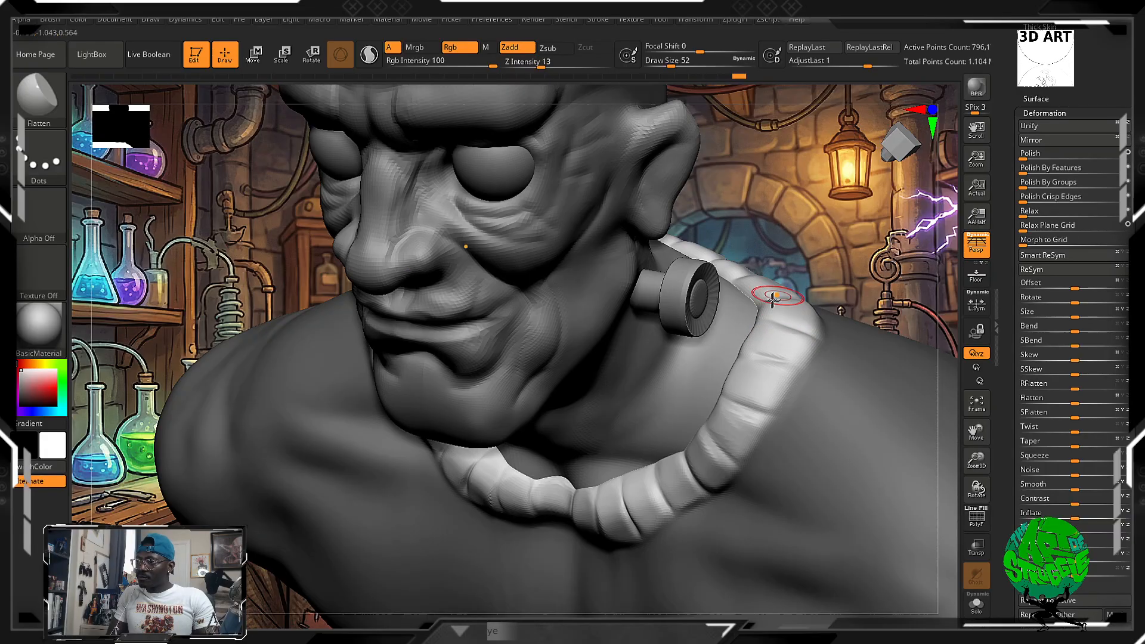
left_click_drag(862, 255, 815, 329)
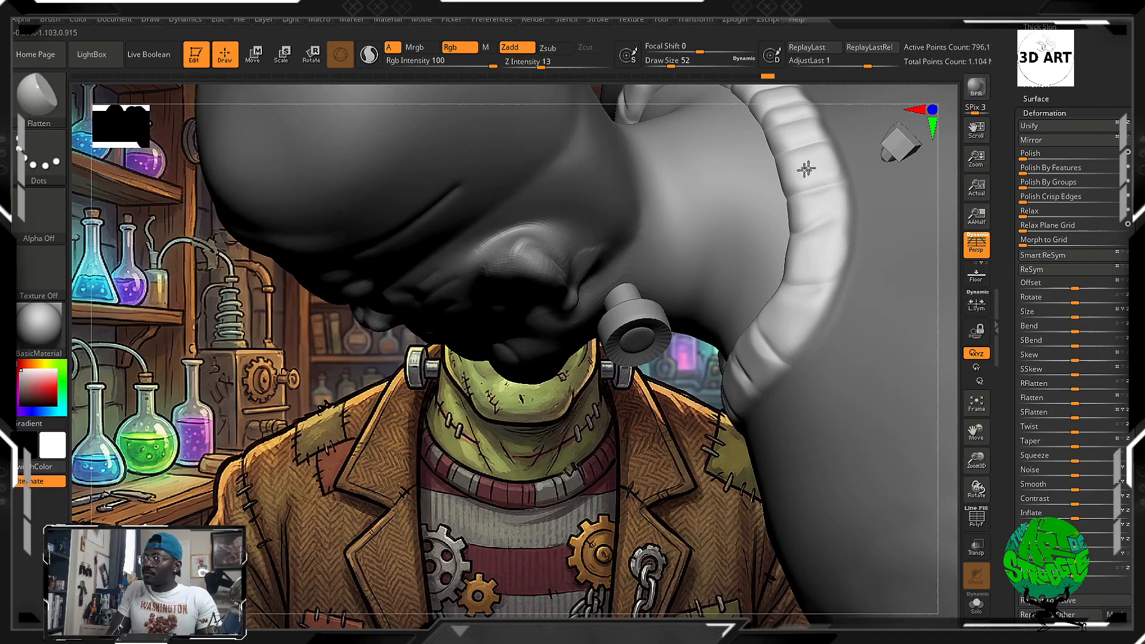
left_click(891, 143)
mouse_move(937, 390)
left_mouse_down("alt")
mouse_move(901, 221)
mouse_move(734, 368)
mouse_move(763, 439)
mouse_move(775, 318)
mouse_move(740, 327)
mouse_move(777, 419)
left_mouse_up("alt")
left_click_drag(829, 280, 802, 371)
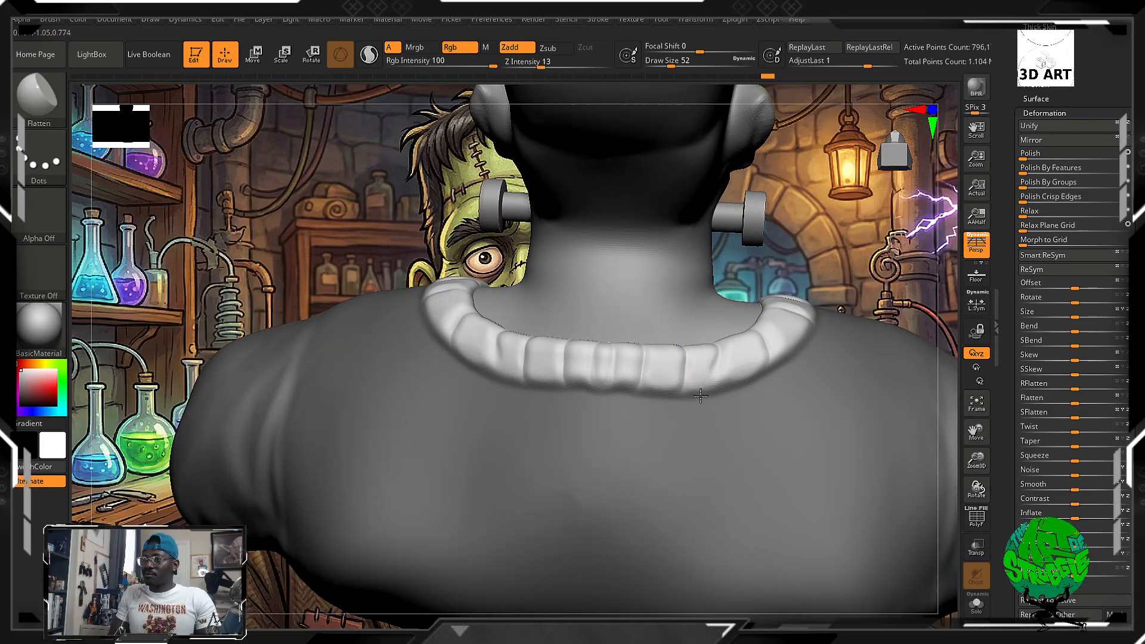
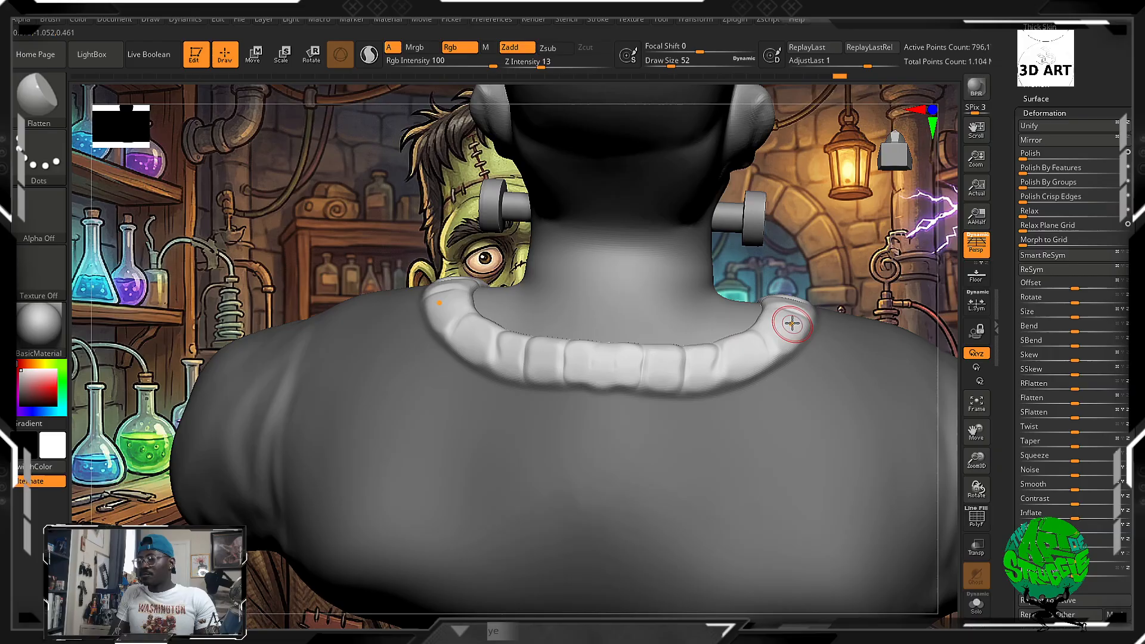
Switch to the DamStandard brush and examine the ribbed collar on the whole bust from the back and front
key("b")
key("d")
key("s")
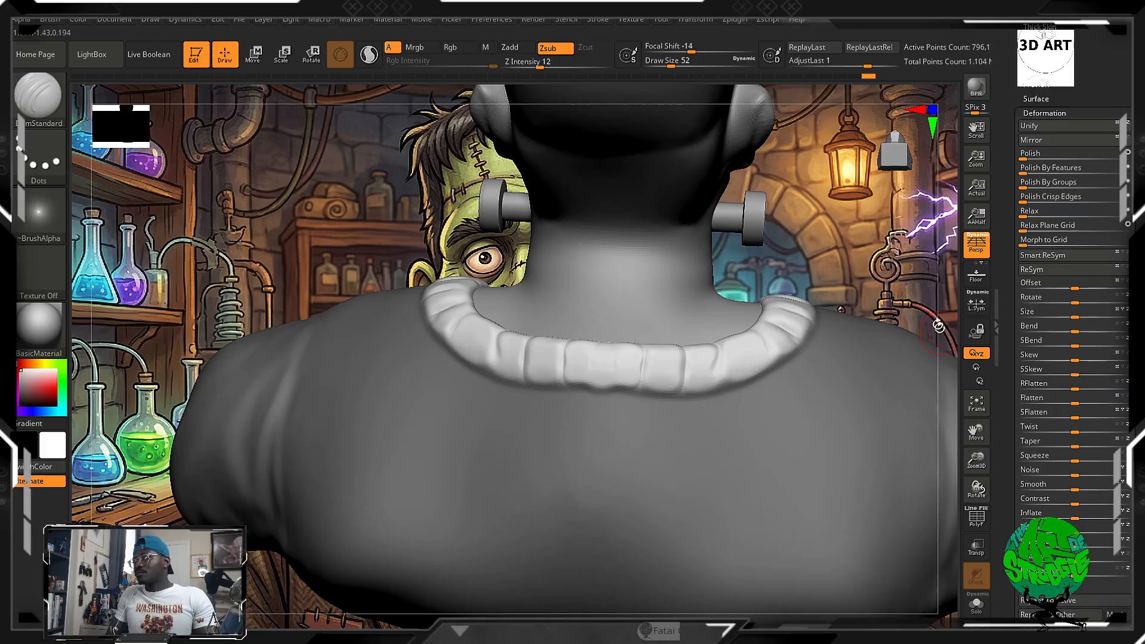
mouse_move(889, 290)
left_mouse_down()
mouse_move(944, 410)
mouse_move(921, 403)
left_mouse_up()
mouse_move(439, 355)
left_mouse_down()
mouse_move(372, 412)
mouse_move(372, 386)
left_mouse_up()
left_click_drag(464, 383, 402, 328)
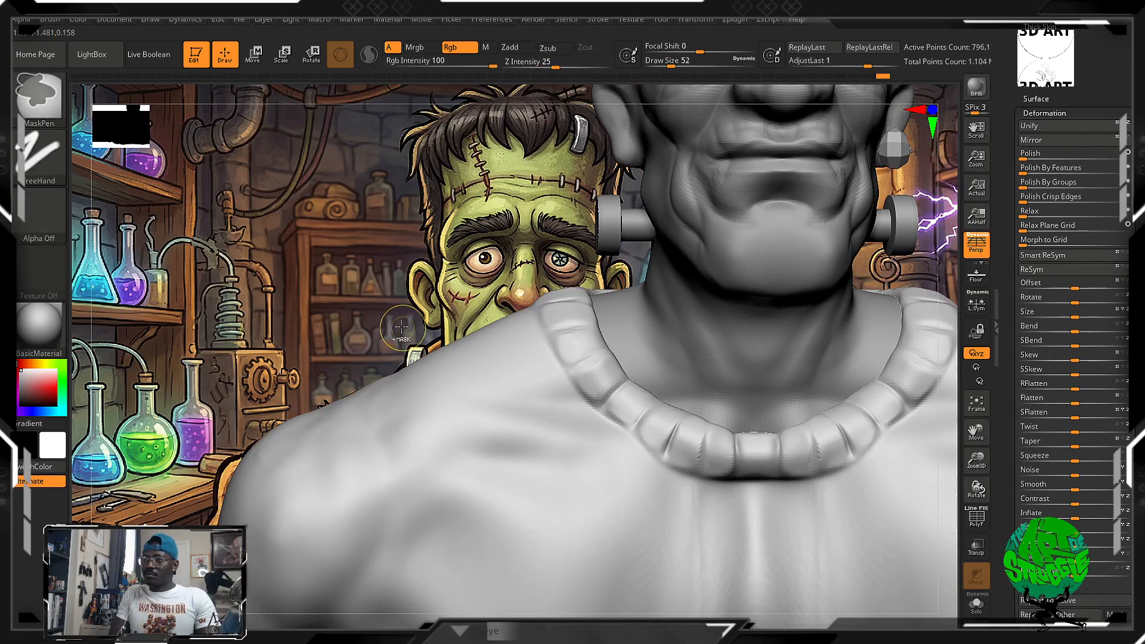
key("f")
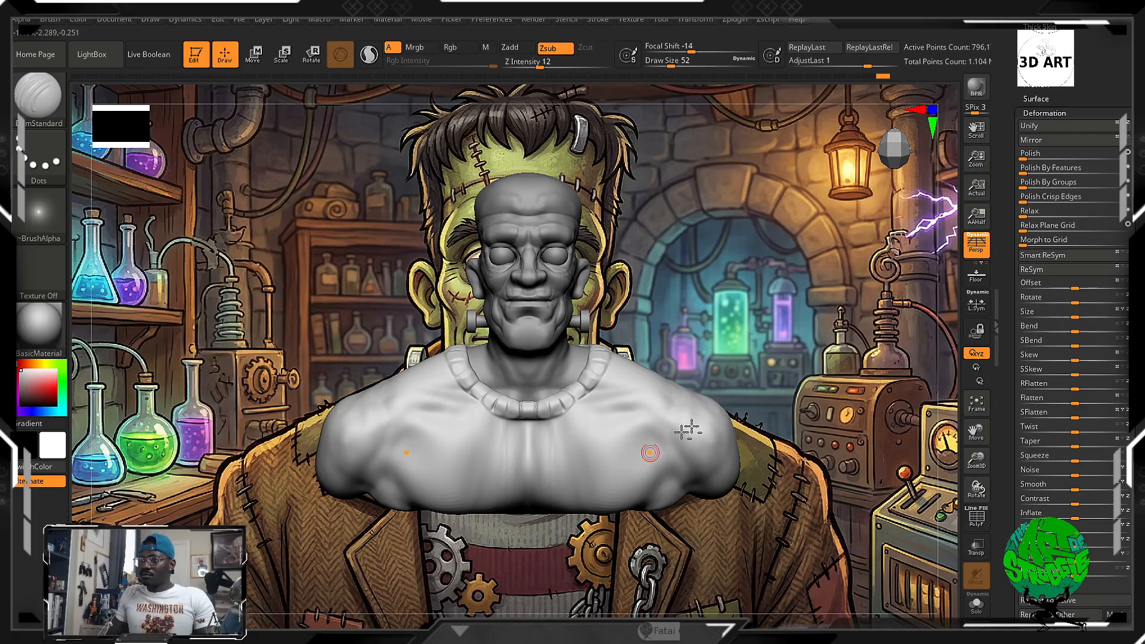
left_click(753, 388, "ctrl")
left_click(753, 322, "ctrl")
left_click_drag(753, 311, 780, 315, "alt")
mouse_move(678, 347)
left_mouse_down("alt")
mouse_move(695, 362)
mouse_move(694, 337)
mouse_move(716, 394)
mouse_move(703, 359)
mouse_move(732, 331)
mouse_move(718, 399)
mouse_move(714, 365)
mouse_move(713, 391)
mouse_move(723, 371)
left_mouse_up("alt")
mouse_move(723, 371)
left_mouse_down("alt")
mouse_move(767, 334)
mouse_move(790, 352)
mouse_move(798, 399)
mouse_move(764, 346)
mouse_move(752, 360)
left_mouse_up("alt")
key("ctrl")
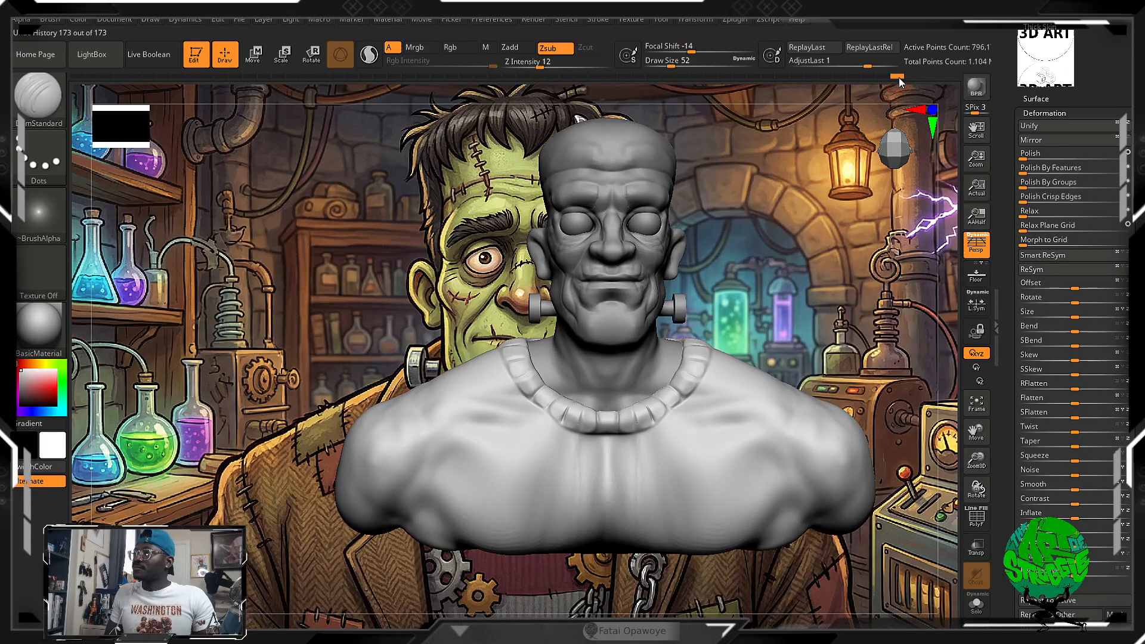
Go back in the undo history to the flat, masked neckline and extract it as a separate collar subtool at thickness 0.02
mouse_move(898, 76)
left_mouse_down()
mouse_move(783, 76)
mouse_move(606, 109)
mouse_move(213, 125)
mouse_move(226, 126)
left_mouse_up()
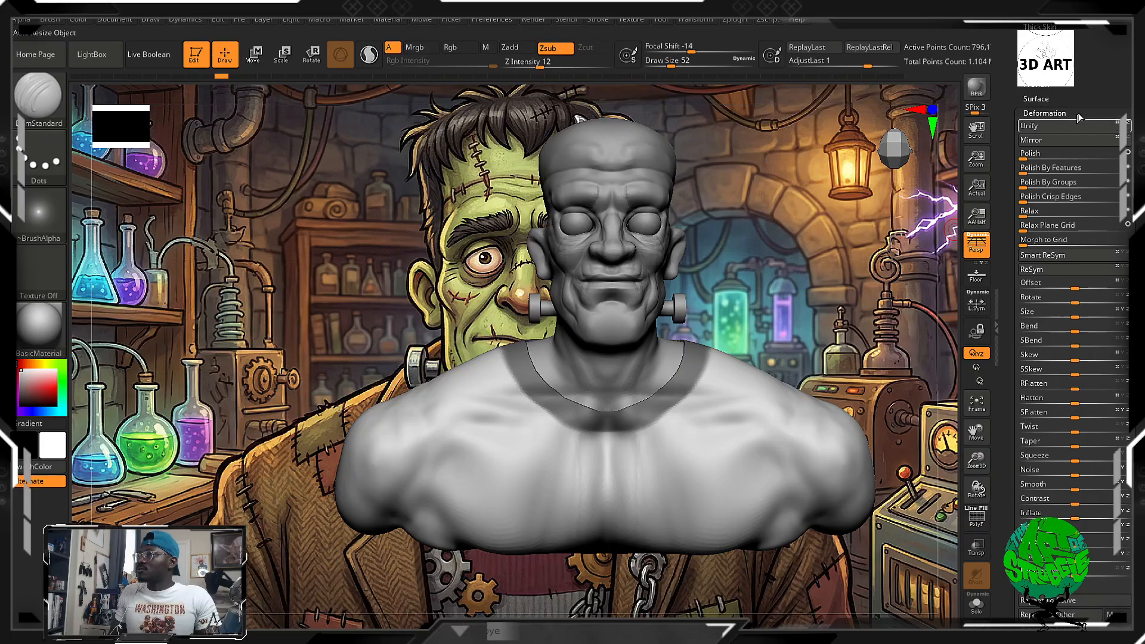
scroll(1052, 88, "up", 10)
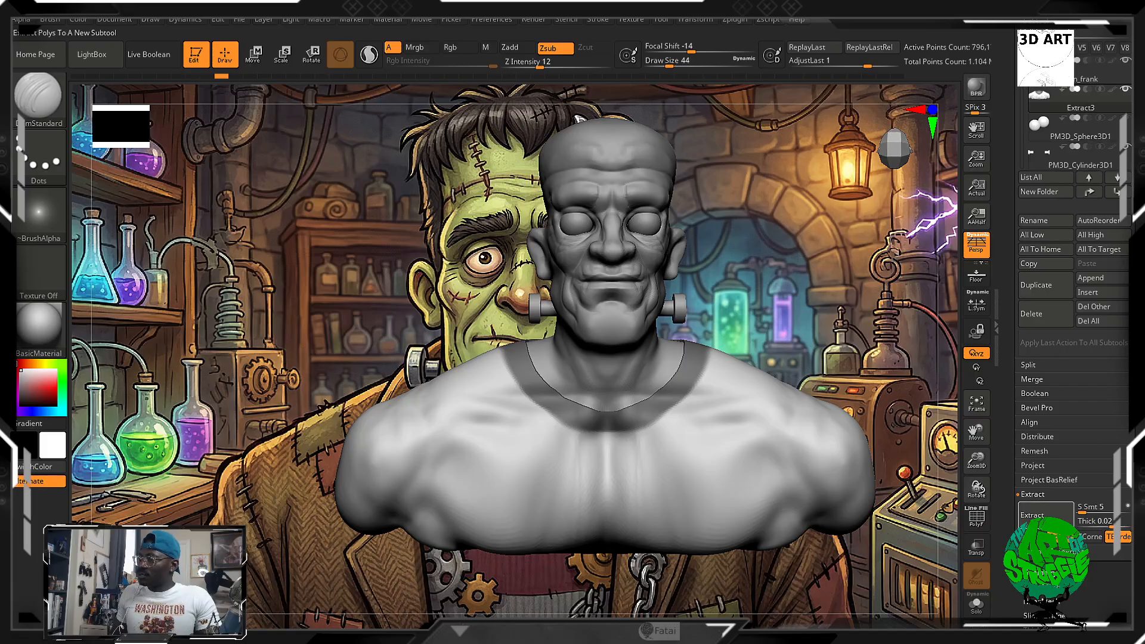
left_click(1053, 516)
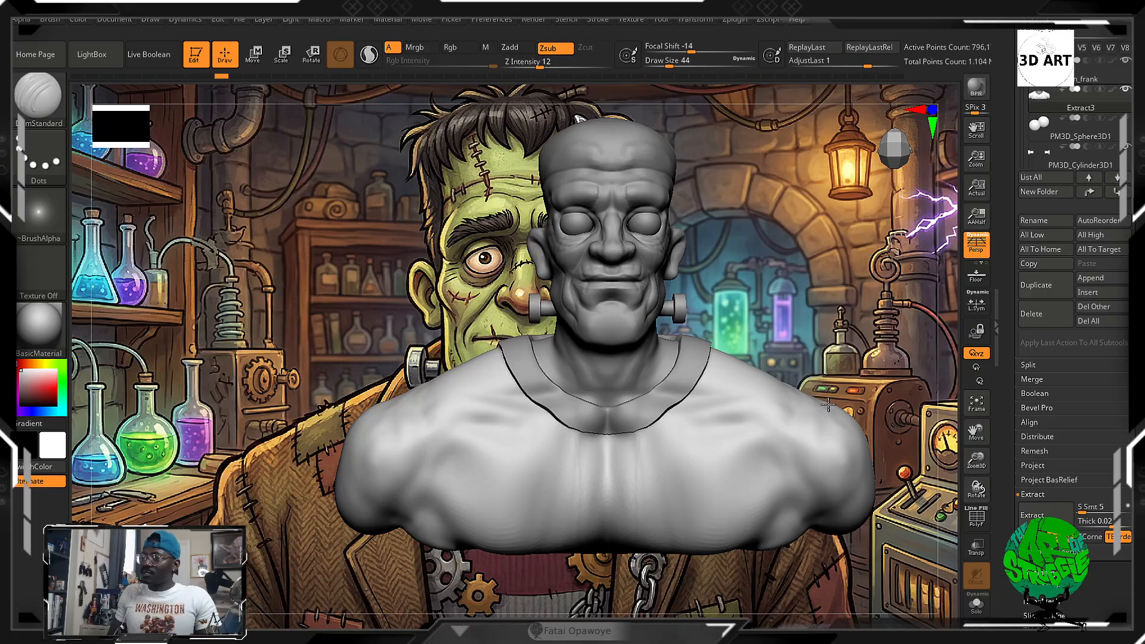
left_click_drag(830, 404, 923, 336)
left_click(830, 451)
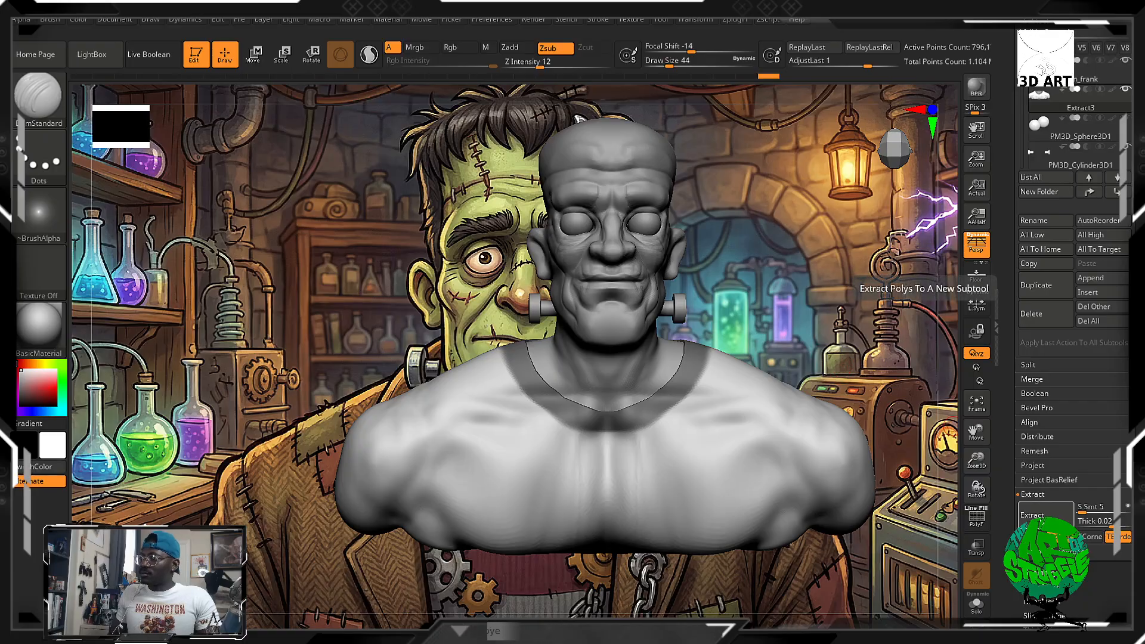
left_click(1044, 517)
left_click_drag(883, 326, 786, 372)
key("f")
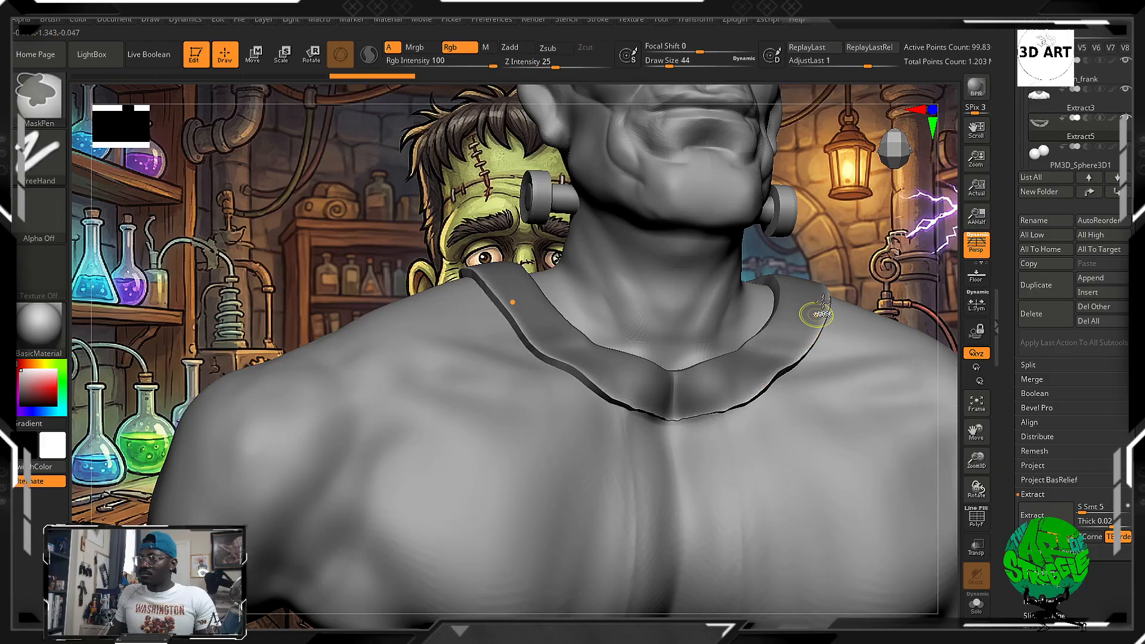
Enlarge the brush to Draw Size 104 and smooth the extracted collar along its front and up to the shoulder edge
left_click(856, 275, "ctrl")
left_click(857, 262, "ctrl")
left_click(858, 263, "ctrl")
mouse_move(855, 264)
left_mouse_down()
mouse_move(835, 276)
mouse_move(808, 338)
mouse_move(713, 422)
mouse_move(677, 421)
left_mouse_up()
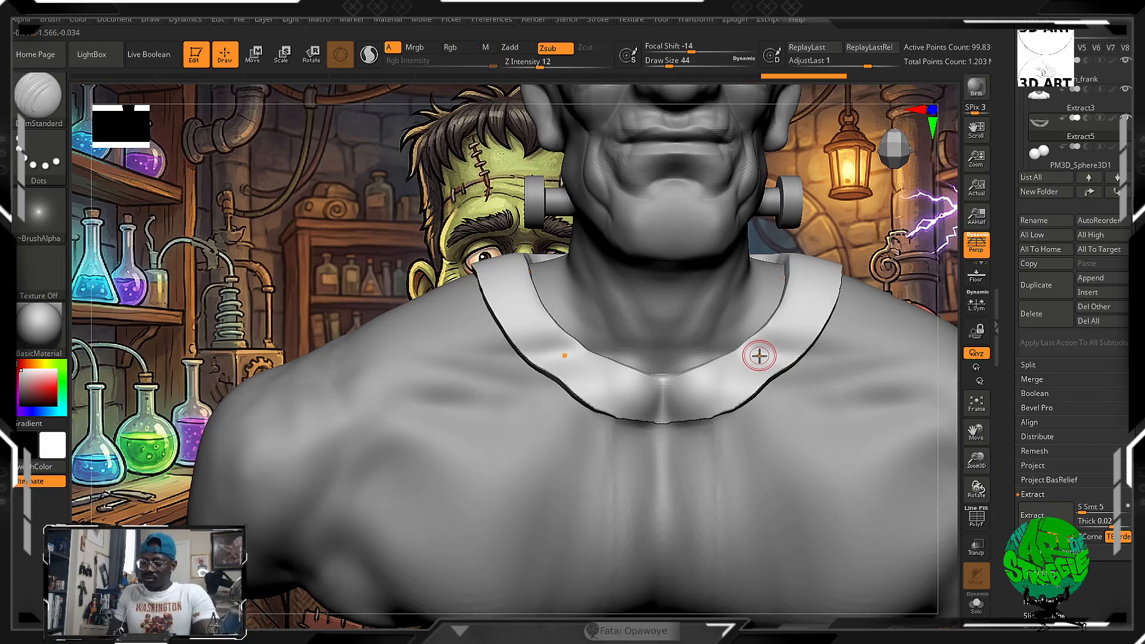
key("bracketright")
key("bracketright")
key("bracketright")
key("bracketright")
key("bracketright")
key("bracketright")
key("shift")
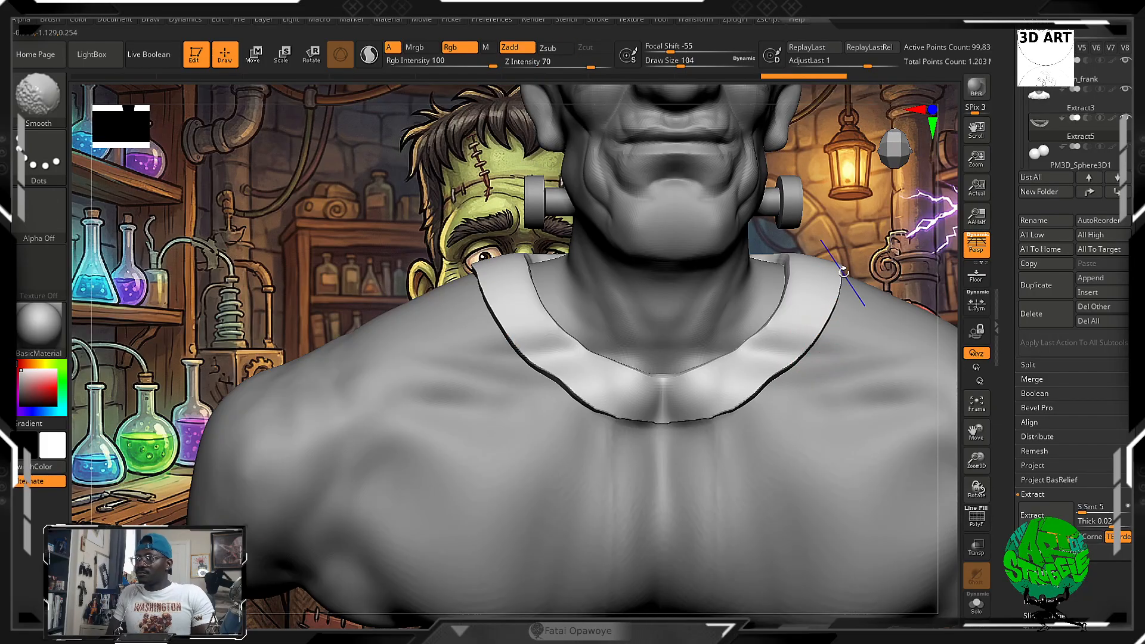
mouse_move(742, 394)
left_mouse_down("shift")
mouse_move(787, 375)
mouse_move(841, 271)
left_mouse_up("shift")
right_click_drag(840, 271, 858, 266, "shift")
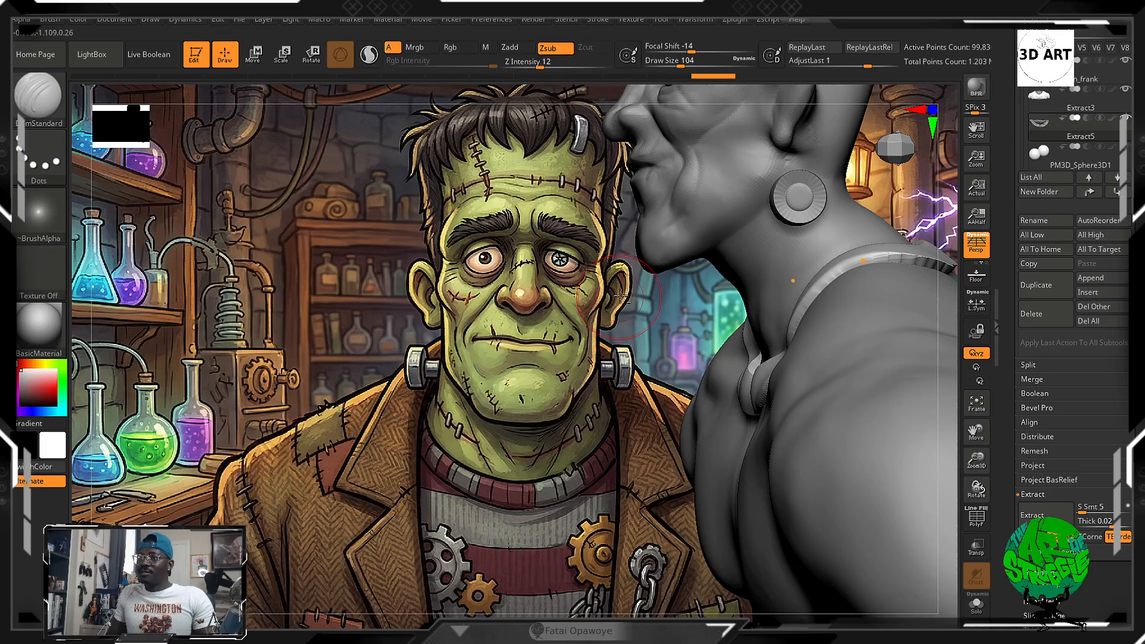
Examine how the extracted collar sits against the neck and shoulders from the side and front
left_click(912, 223, "ctrl")
left_click(915, 222, "ctrl")
left_click_drag(913, 251, 881, 256)
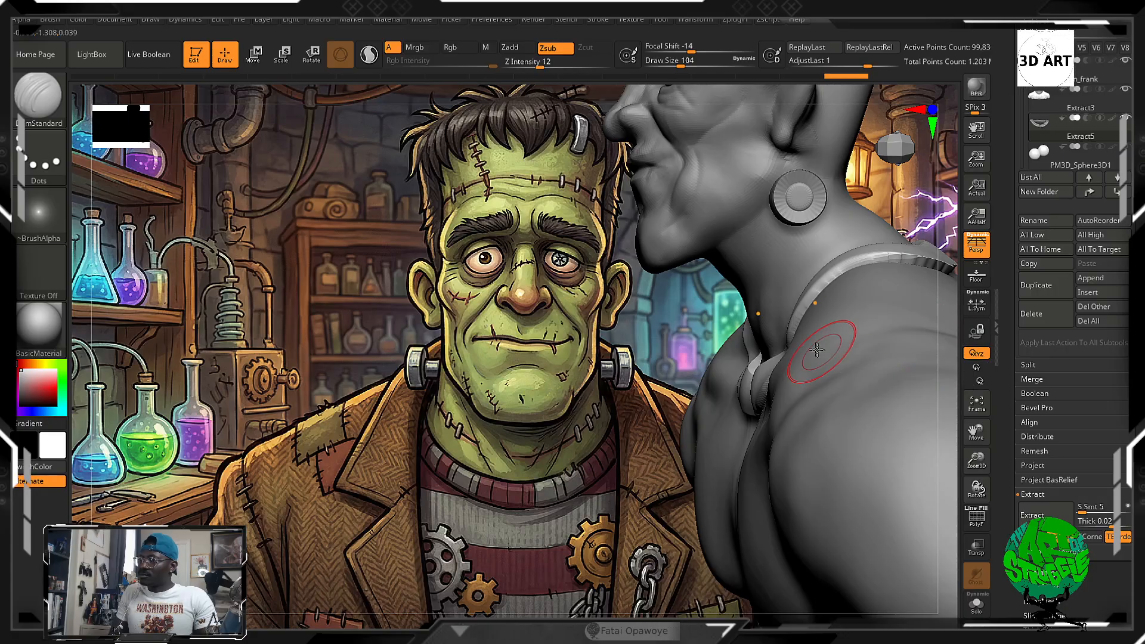
left_click(781, 308, "alt")
left_click_drag(650, 322, 698, 318)
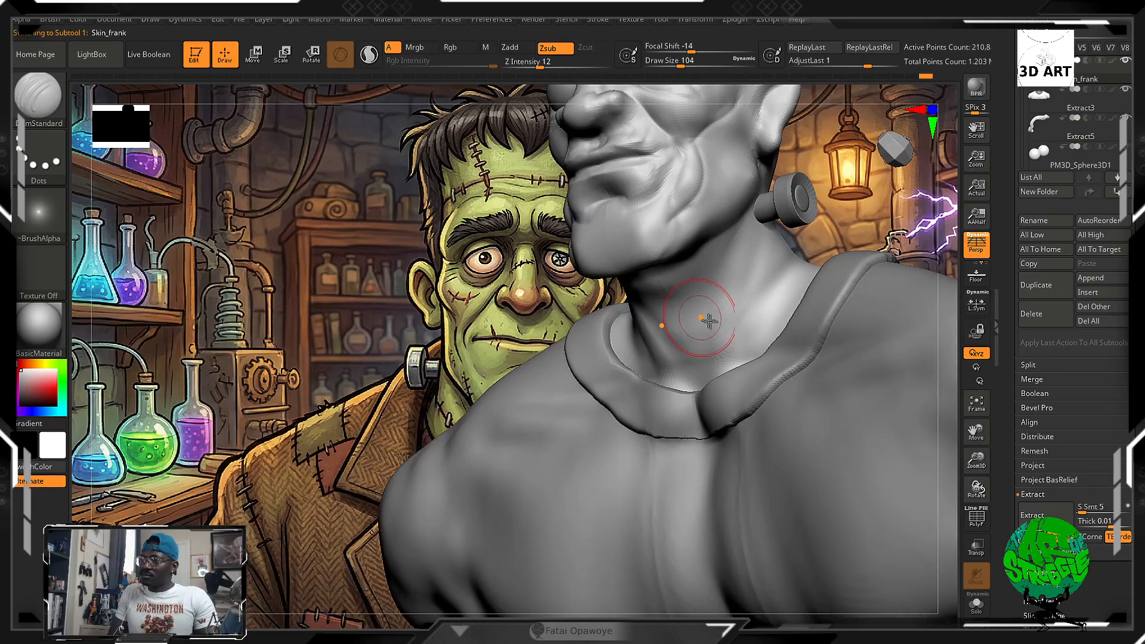
left_click(767, 382, "alt")
left_click_drag(847, 230, 801, 306)
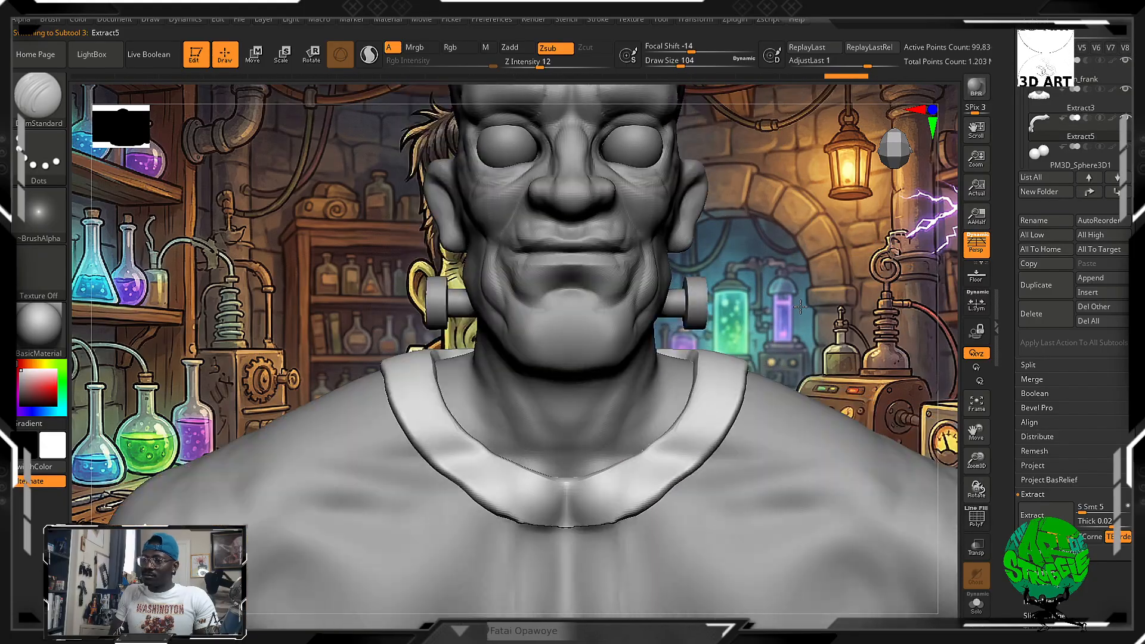
left_click_drag(707, 407, 646, 476, "shift")
key("ctrl+z")
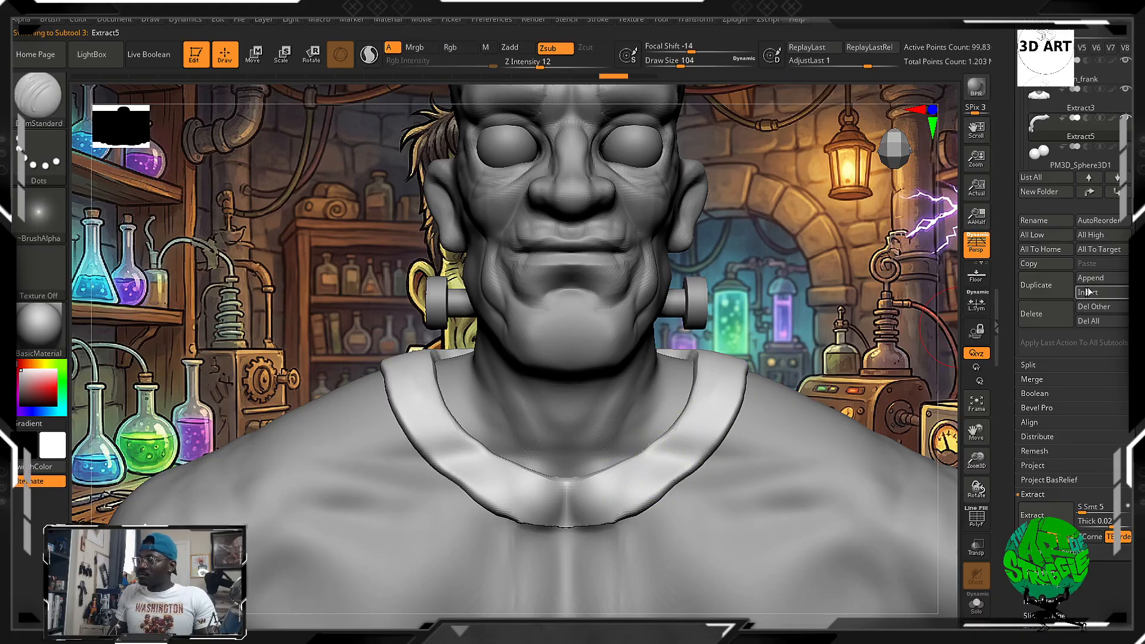
ZRemesh the extracted collar with the Half polygon count option
left_click_drag(1053, 507, 1053, 342)
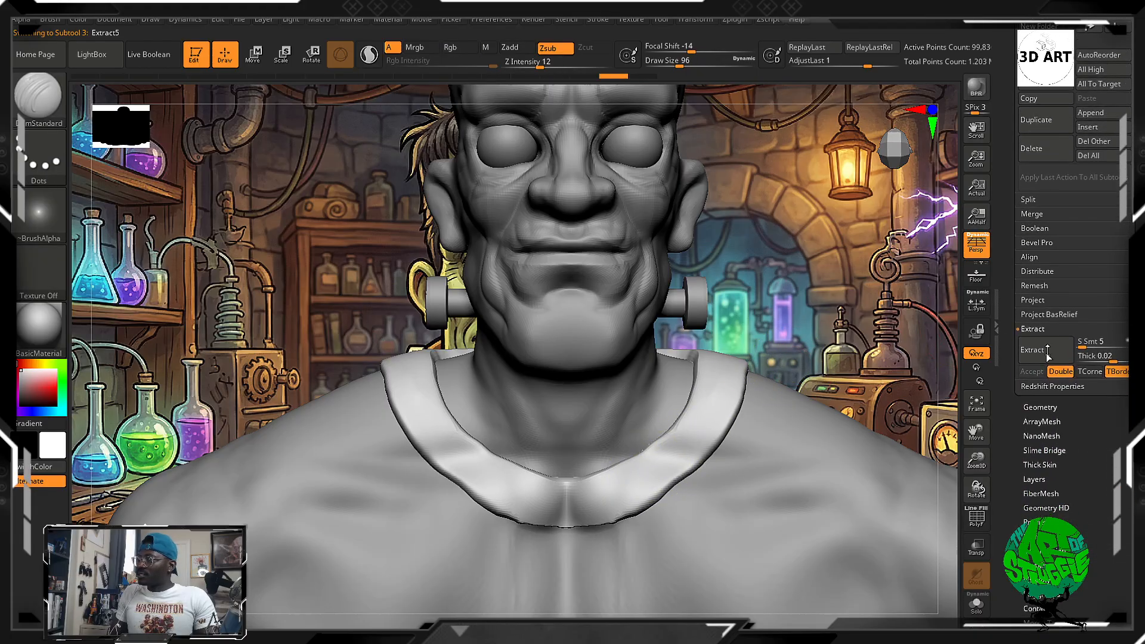
left_click(1041, 407)
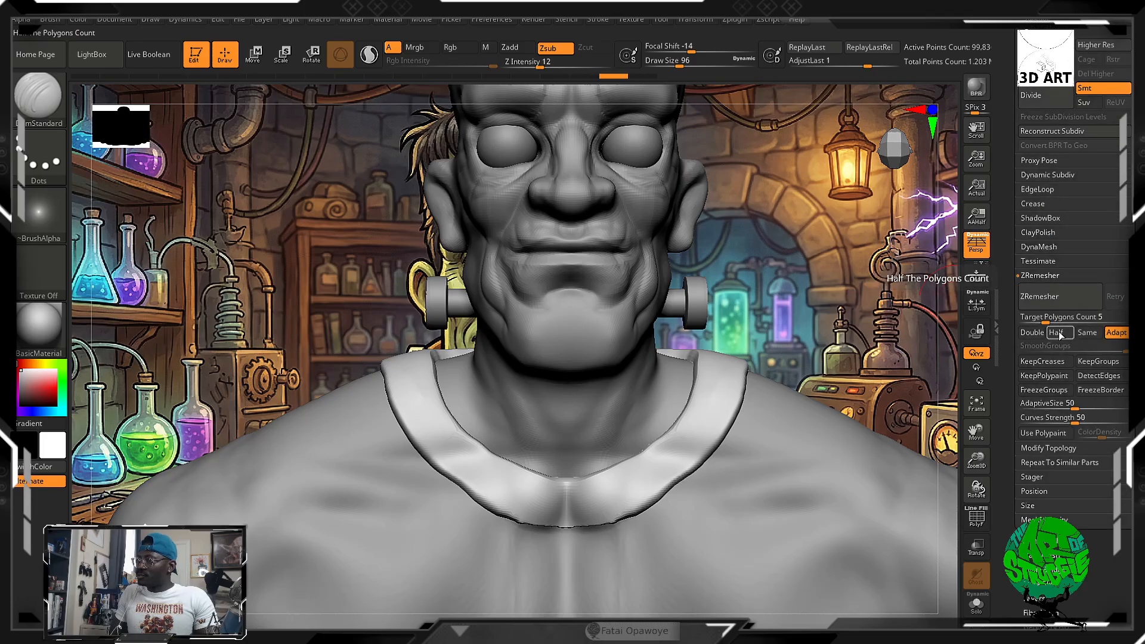
left_click(1057, 332)
left_click(1063, 295)
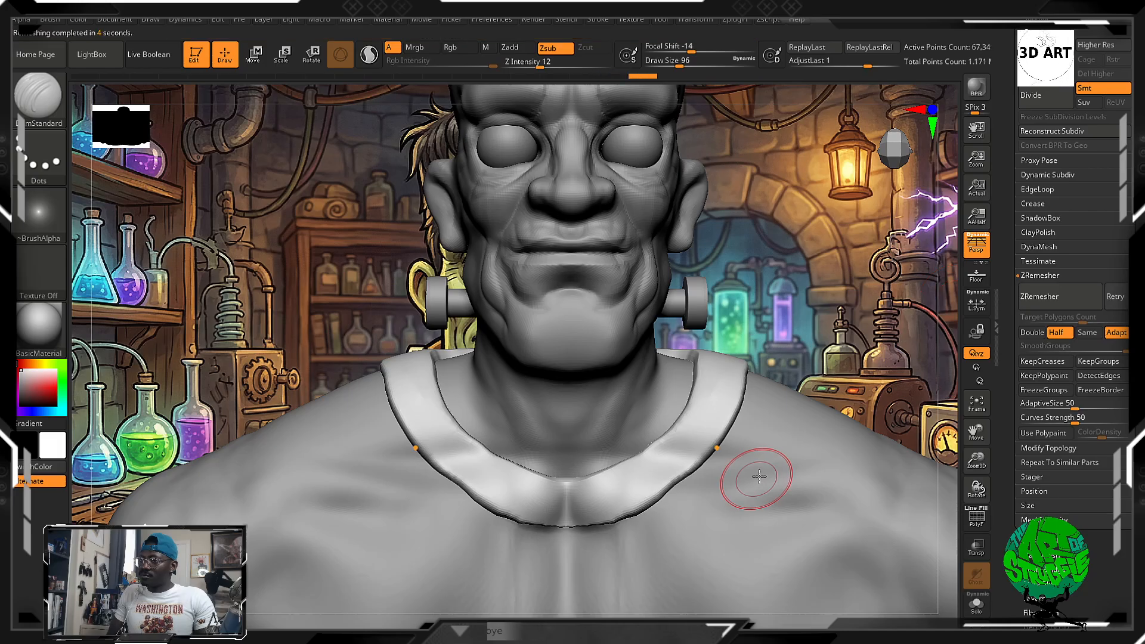
Smooth the remeshed collar from the front centre up to the shoulder edge
key("shift")
left_click_drag(678, 461, 610, 516, "shift")
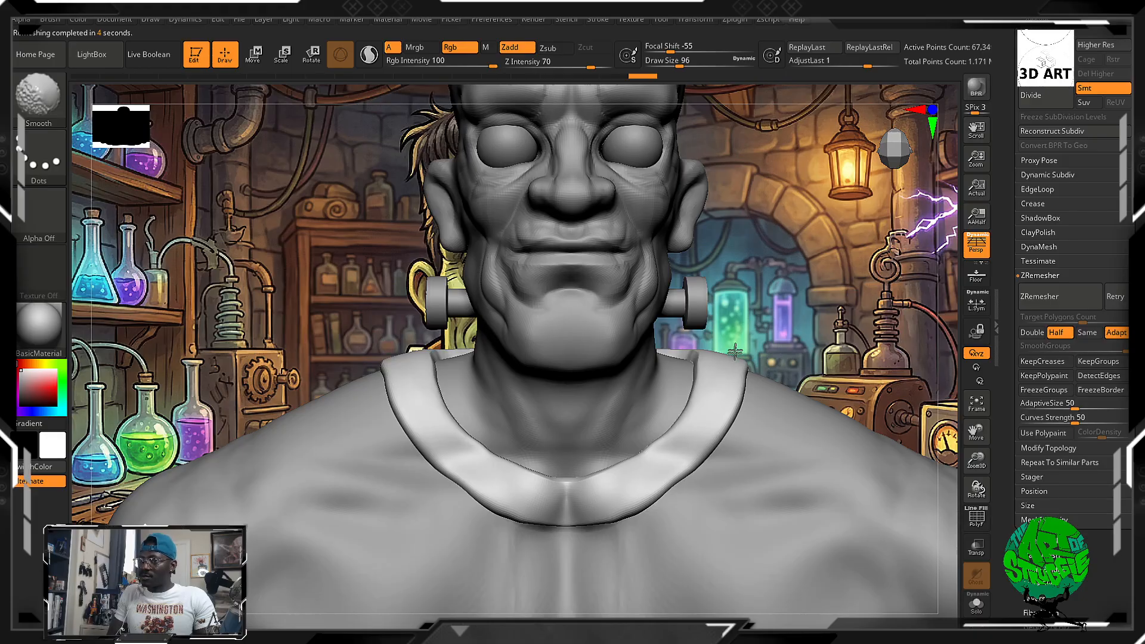
left_click_drag(693, 405, 697, 395, "shift")
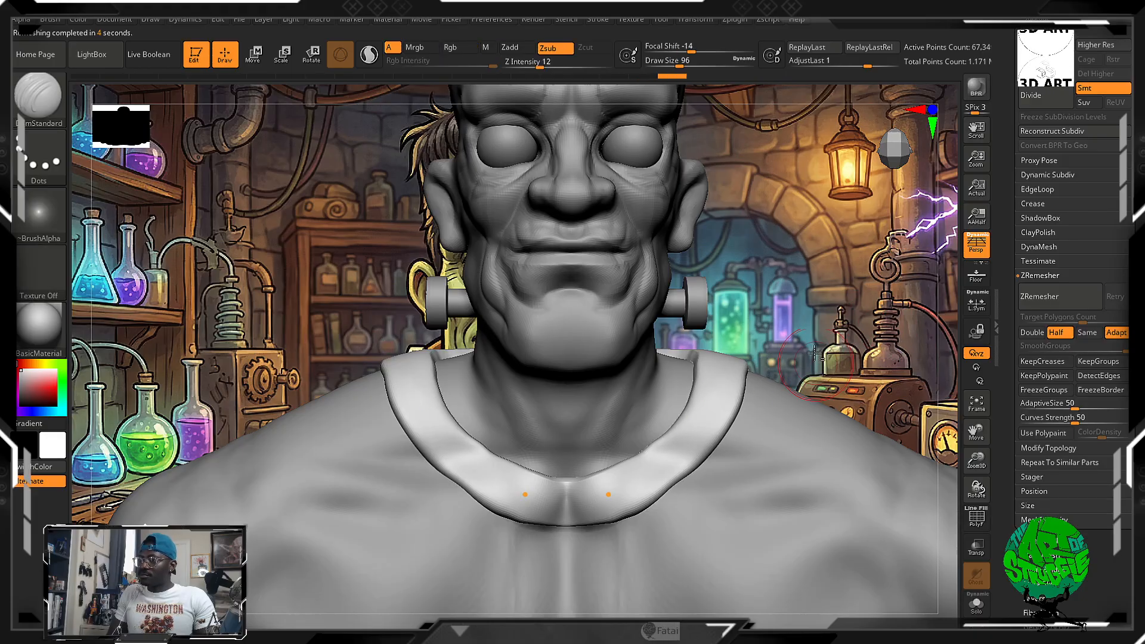
left_click(775, 435, "alt")
key("shift")
left_click(744, 374, "alt")
left_click_drag(752, 372, 800, 371)
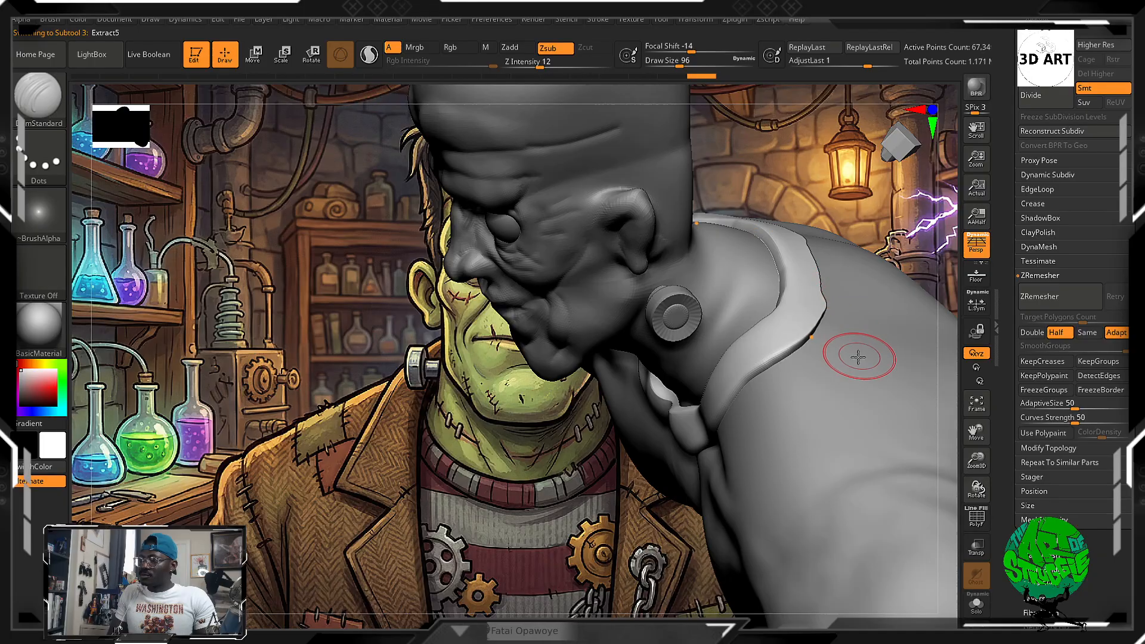
ZRemesh the collar a second time at Half and smooth its edges around the neck and shoulder
key("shift")
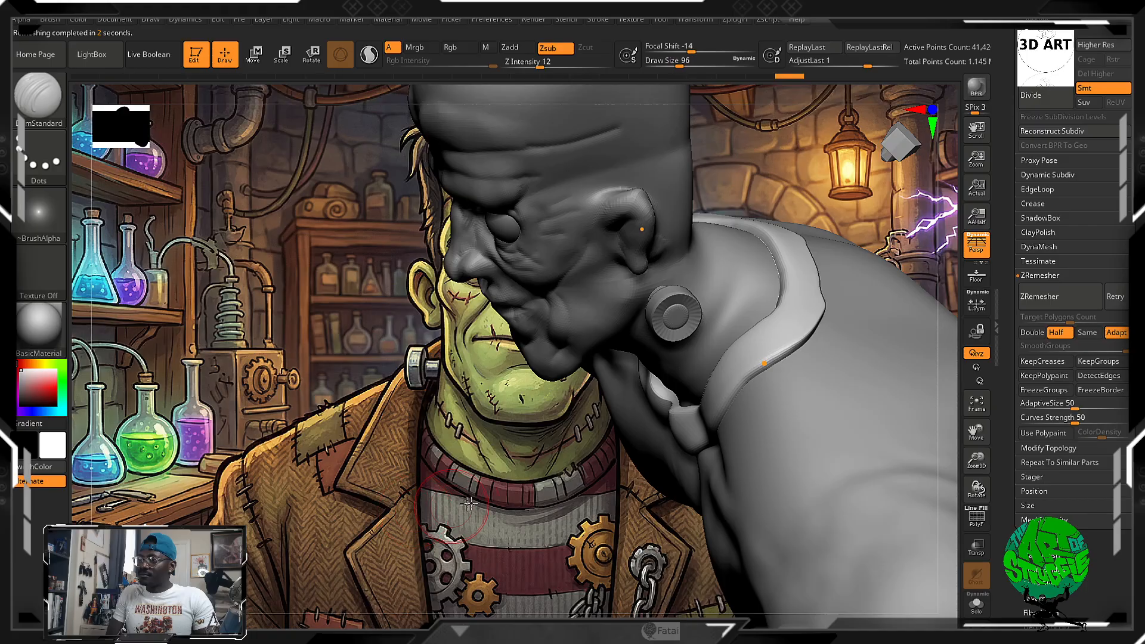
key("shift")
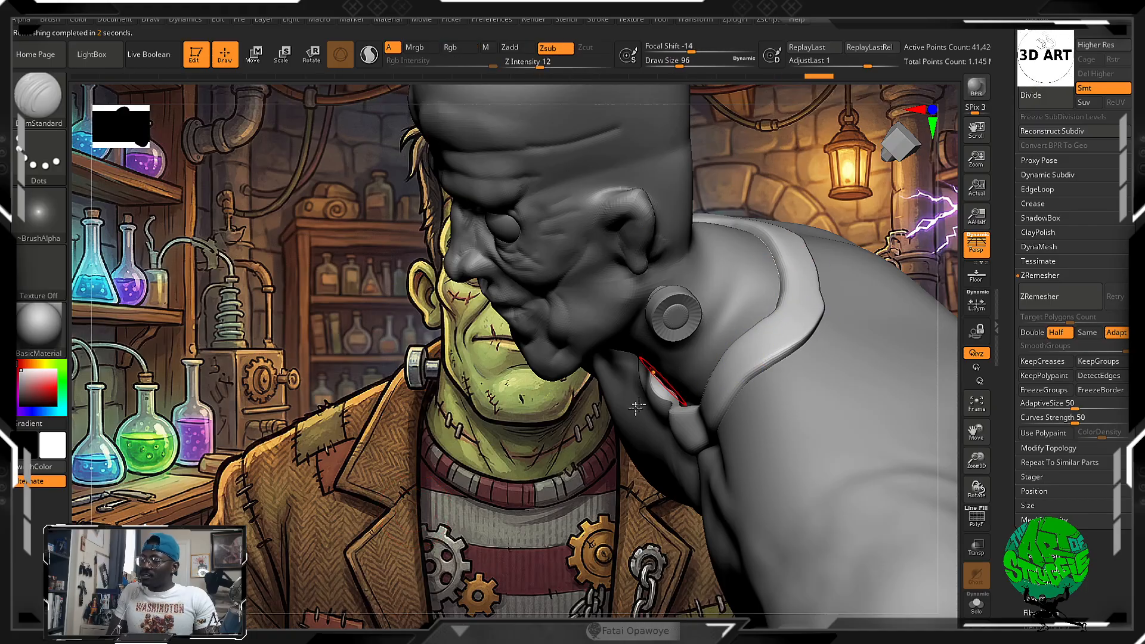
left_click(838, 373, "alt")
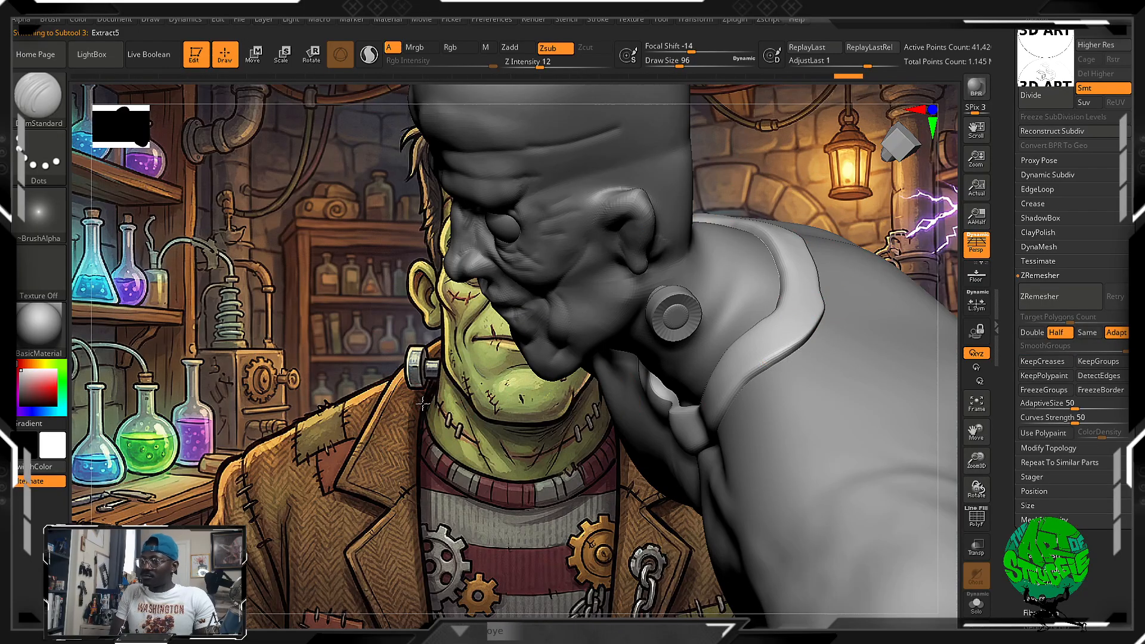
left_click(574, 293, "alt")
left_click_drag(562, 483, 603, 420, "alt")
left_click(692, 411, "alt")
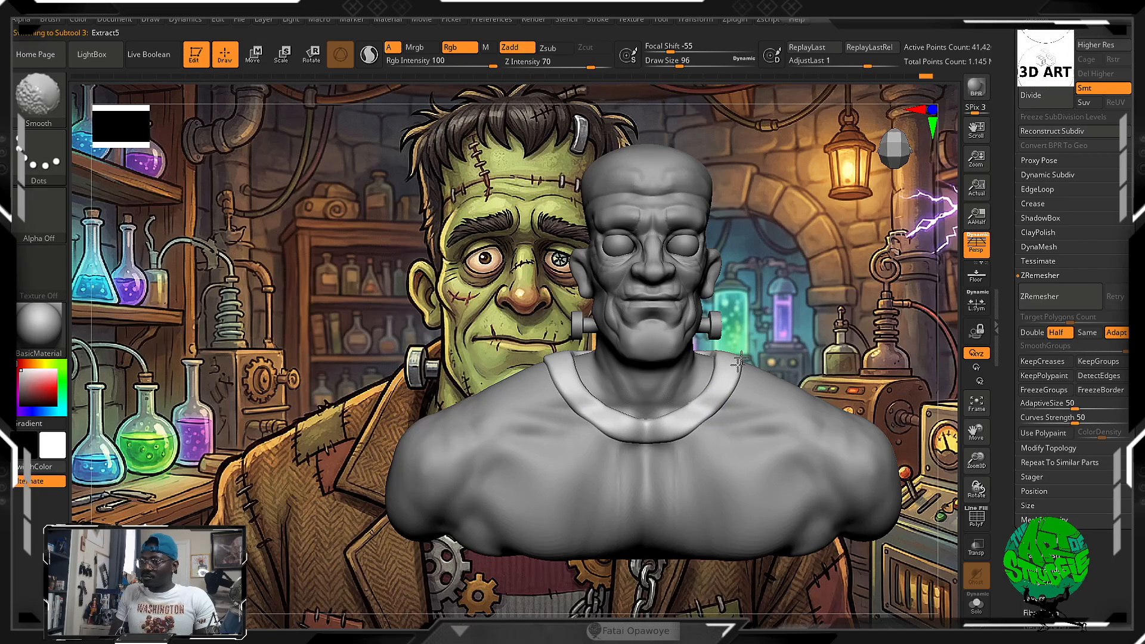
mouse_move(753, 328)
left_mouse_down("alt")
mouse_move(757, 228)
mouse_move(758, 385)
mouse_move(753, 357)
mouse_move(723, 402)
mouse_move(716, 372)
left_mouse_up("alt")
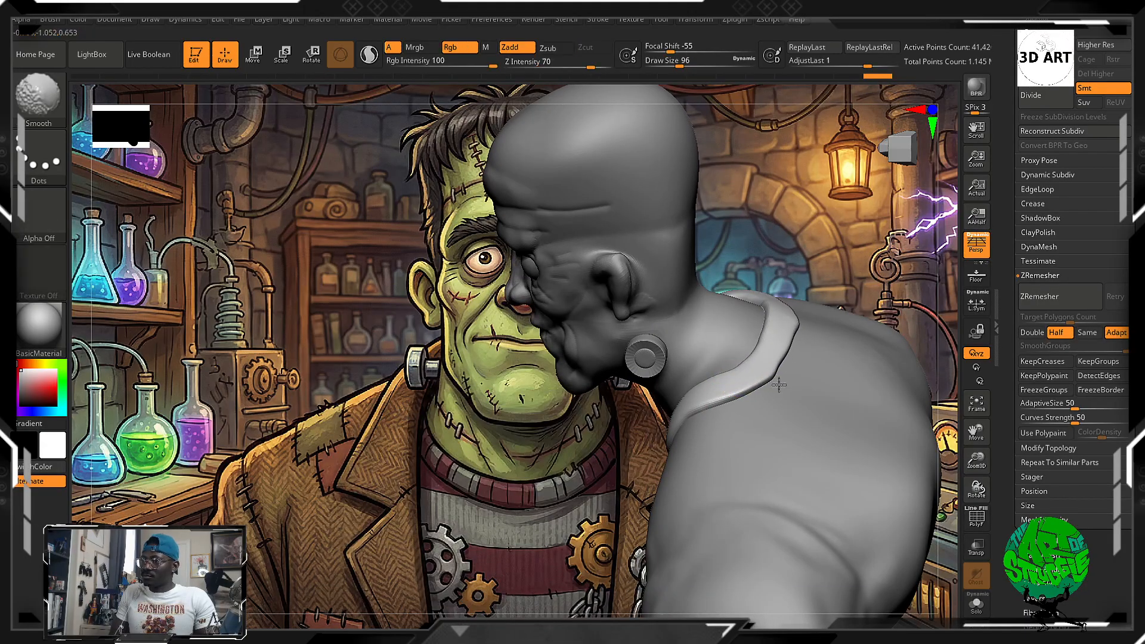
left_click_drag(781, 380, 782, 384, "shift")
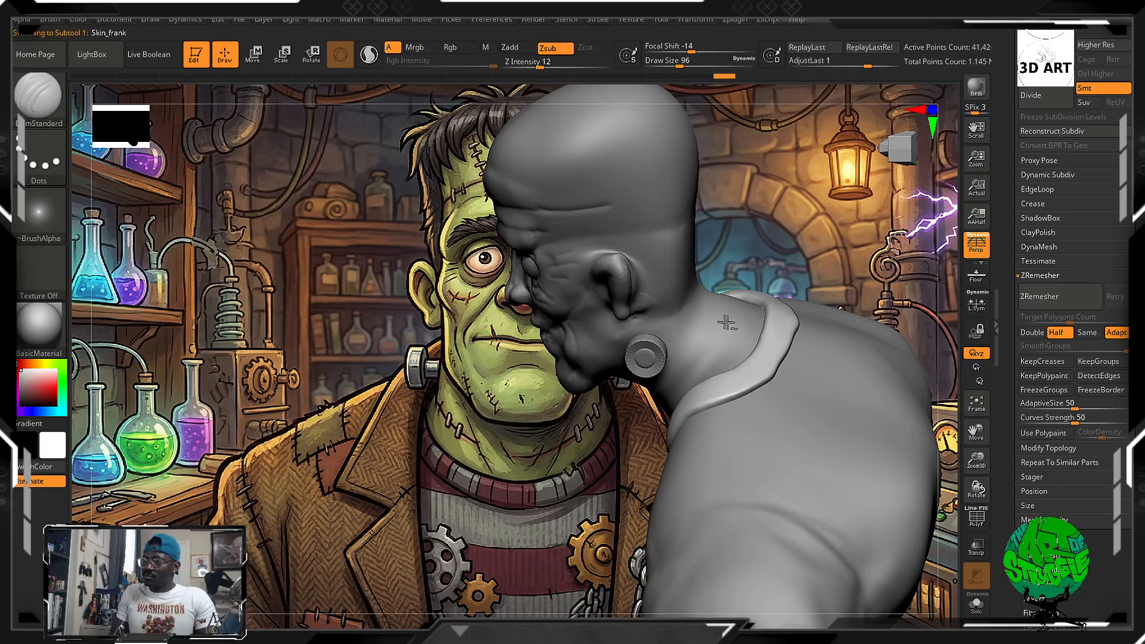
Reselect the collar subtool and smooth it along the front, over the shoulder side and around the back
right_click_drag(769, 366, 767, 407)
mouse_move(701, 316)
right_mouse_down("alt")
mouse_move(740, 383)
mouse_move(764, 379)
mouse_move(849, 421)
mouse_move(718, 380)
mouse_move(820, 342)
mouse_move(779, 333)
mouse_move(775, 275)
mouse_move(753, 257)
mouse_move(756, 300)
mouse_move(741, 256)
mouse_move(703, 417)
mouse_move(705, 404)
right_mouse_up("alt")
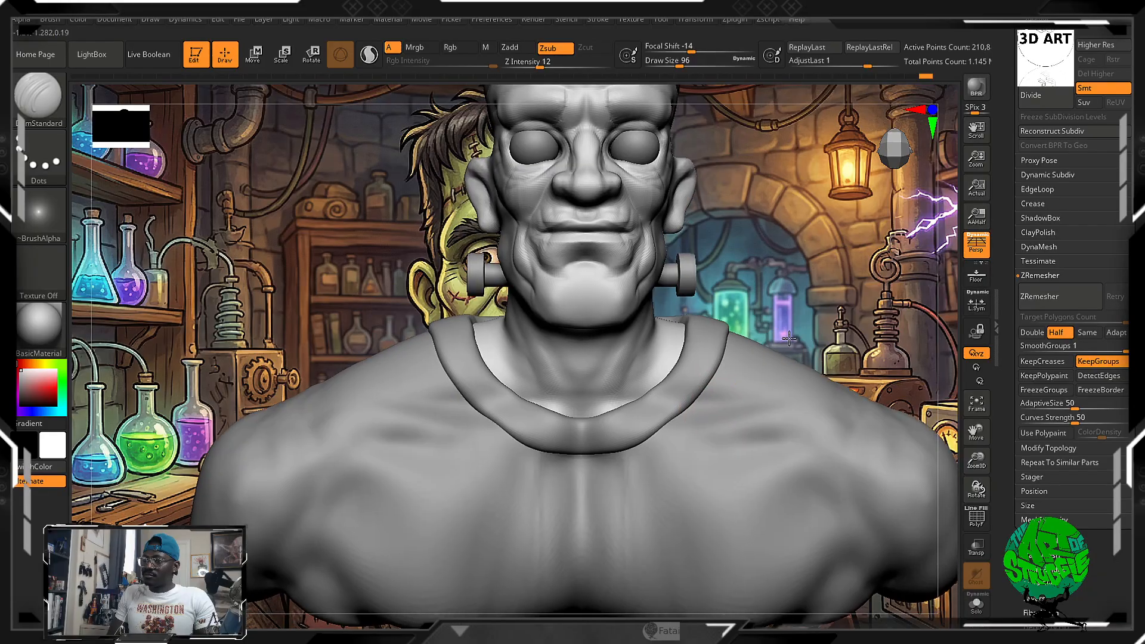
right_click_drag(786, 327, 722, 349)
key("ctrl")
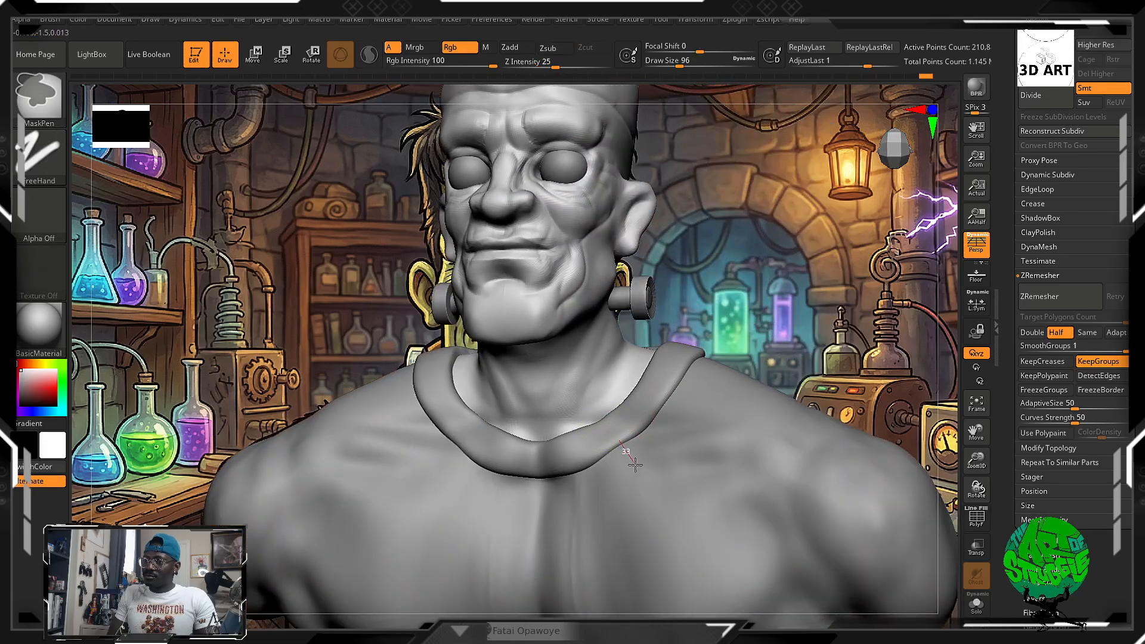
left_click(622, 430, "alt")
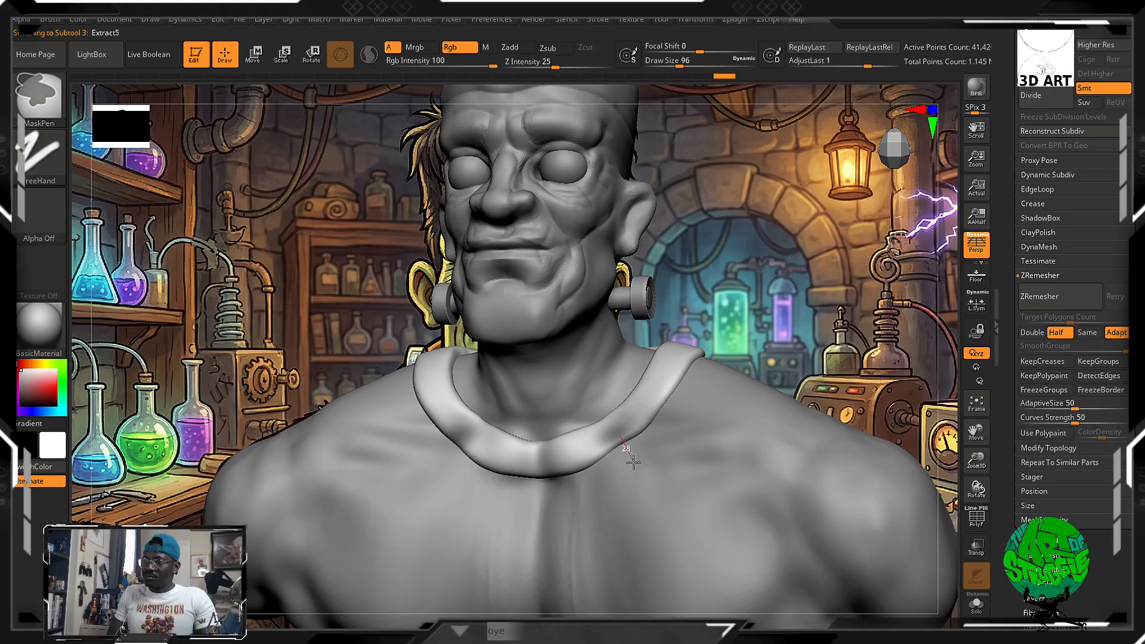
key("shift")
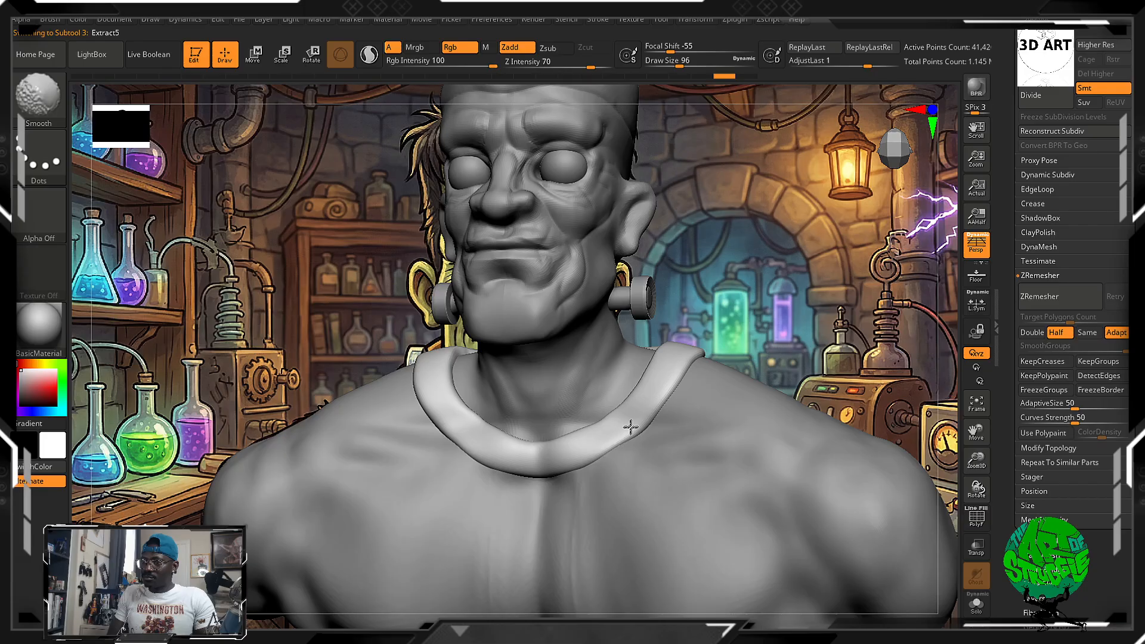
mouse_move(779, 298)
left_mouse_down()
mouse_move(686, 310)
mouse_move(746, 322)
mouse_move(704, 334)
mouse_move(717, 349)
left_mouse_up()
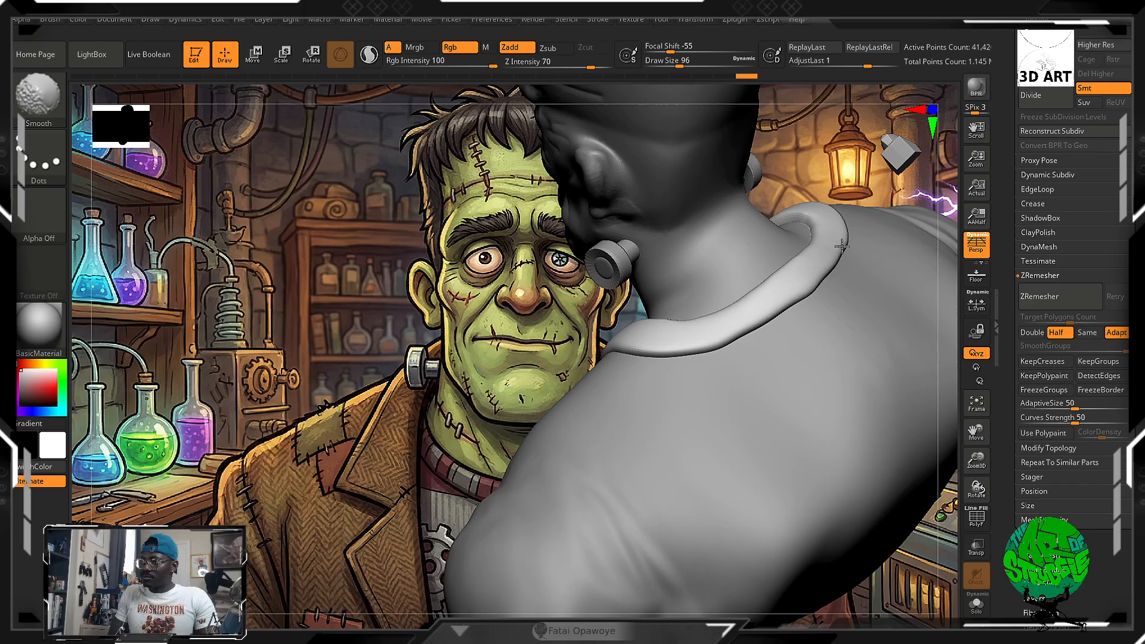
left_click_drag(840, 214, 646, 356)
Reduce the smoothed collar's mesh once more with ZRemesher at Half
left_click_drag(589, 469, 649, 445, "shift")
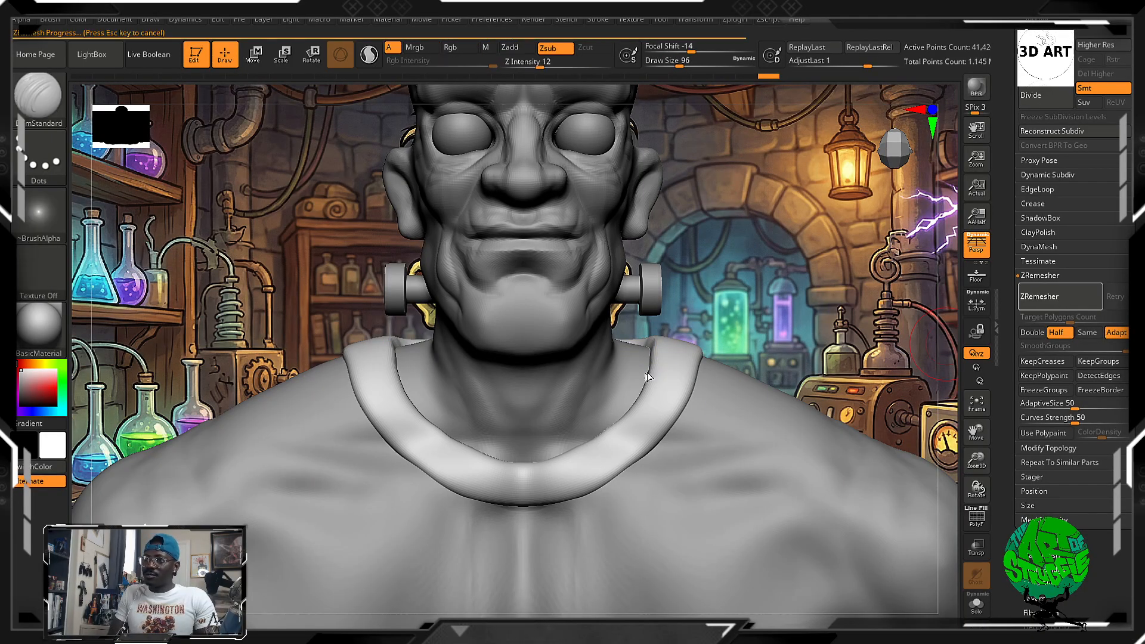
left_click_drag(797, 297, 919, 357)
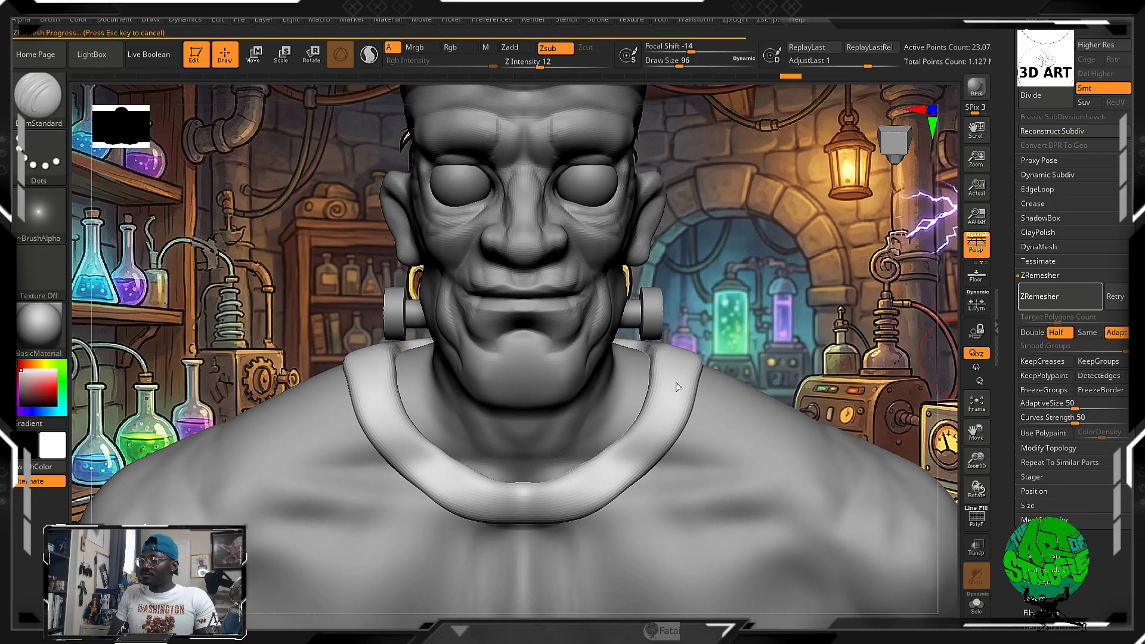
Smooth the remeshed collar along its front and over the shoulder
right_click_drag(689, 380, 644, 442, "shift")
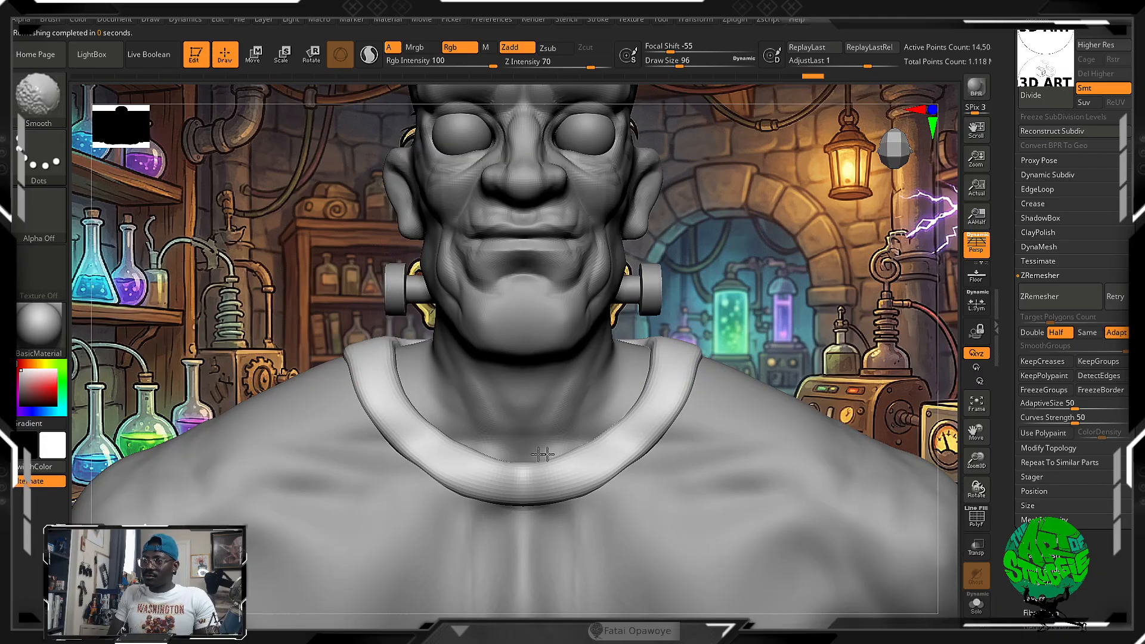
mouse_move(813, 268)
left_mouse_down("shift")
mouse_move(745, 358)
mouse_move(757, 351)
left_mouse_up("shift")
left_click_drag(814, 322, 865, 239, "shift")
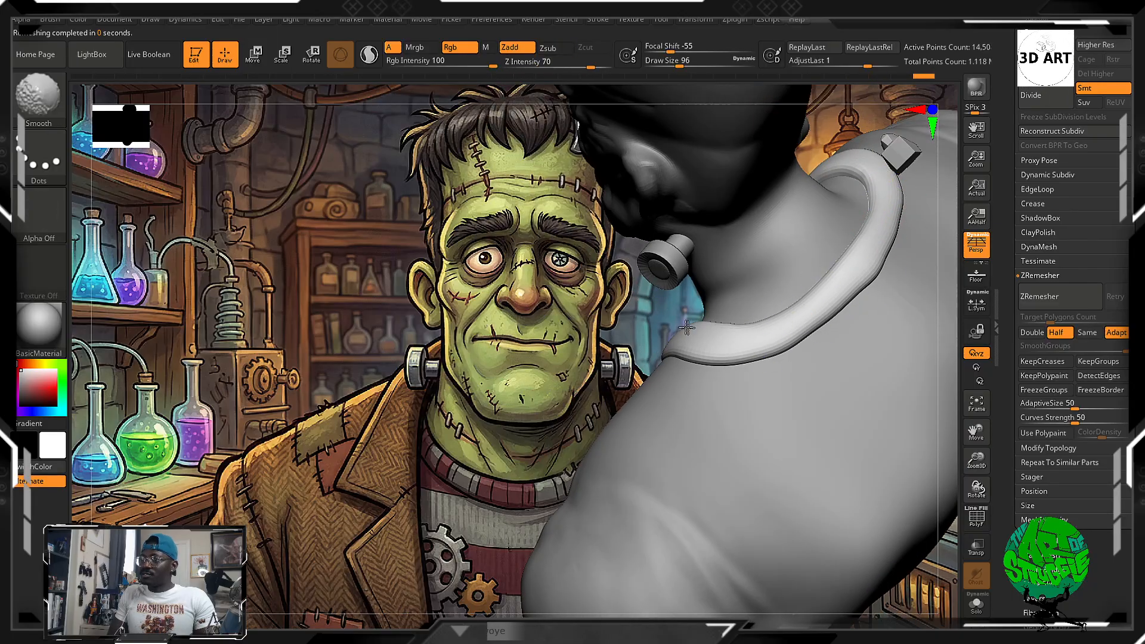
left_click_drag(531, 356, 553, 420)
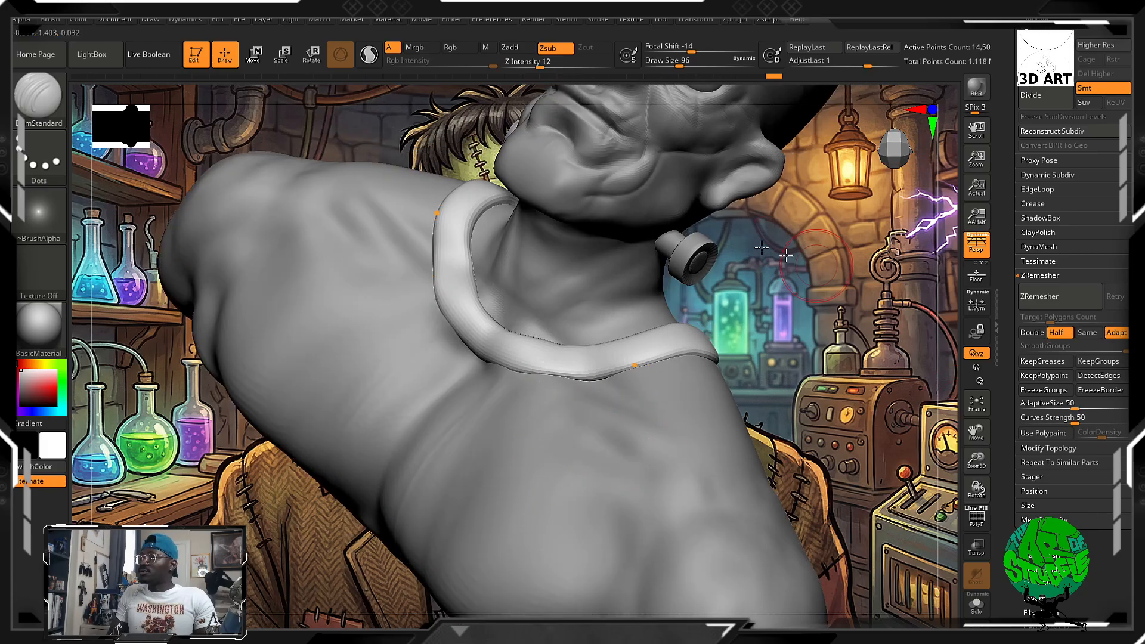
Reselect the collar subtool and subdivide its mesh once
left_click(574, 233, "alt")
right_click_drag(614, 260, 857, 370)
left_click_drag(856, 256, 853, 219, "alt")
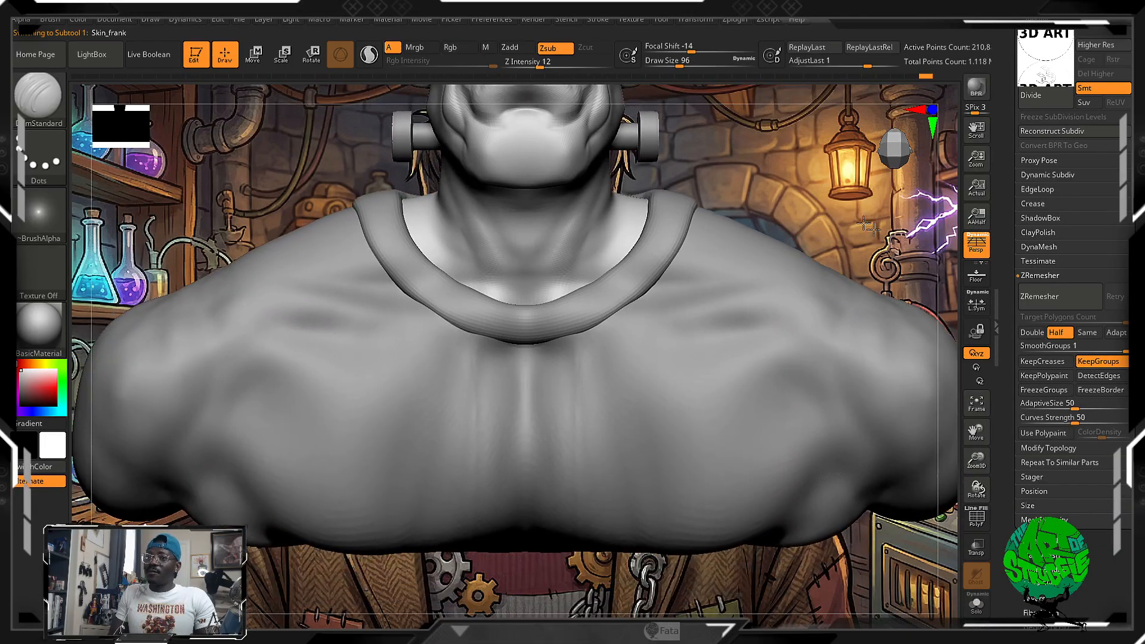
right_click_drag(859, 222, 812, 304)
left_click(647, 327, "alt")
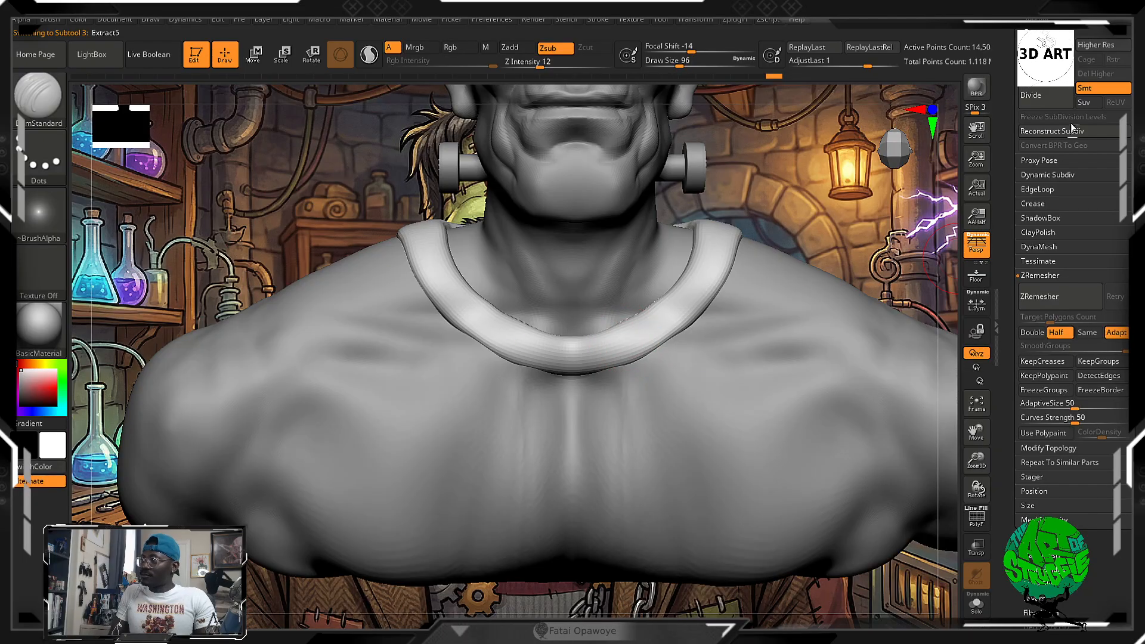
left_click(1050, 96)
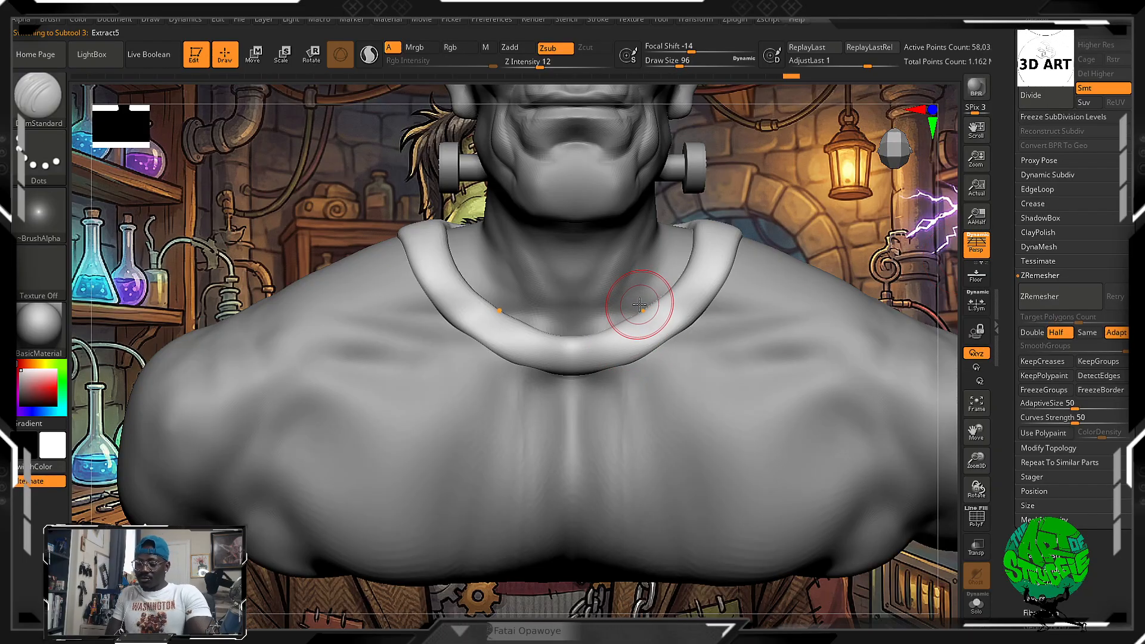
Carve evenly spaced rib grooves across the collar with the DamStandard brush at draw size 76, from front centre up to the shoulder
key("b")
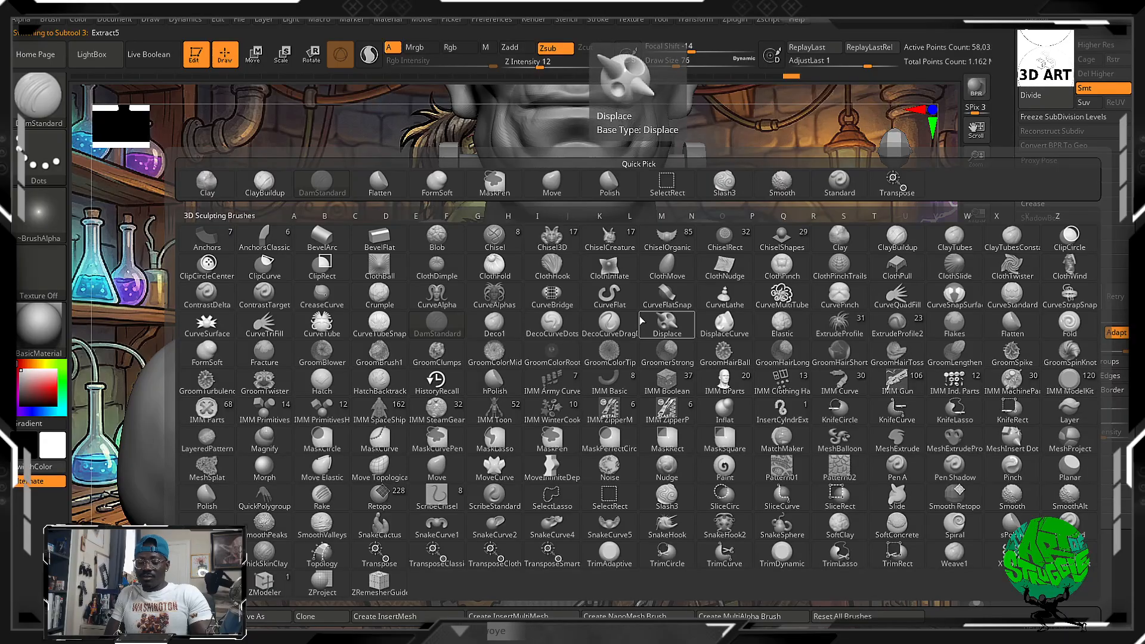
key("d")
key("s")
left_click_drag(646, 328, 665, 297)
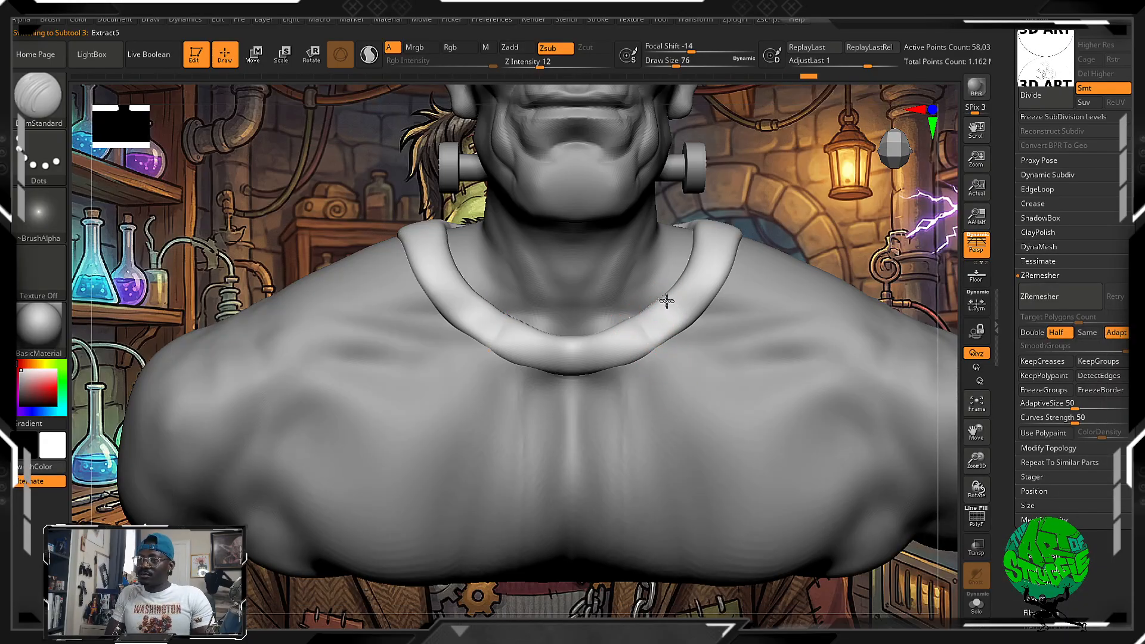
left_click_drag(601, 324, 629, 399)
left_click_drag(589, 334, 602, 410)
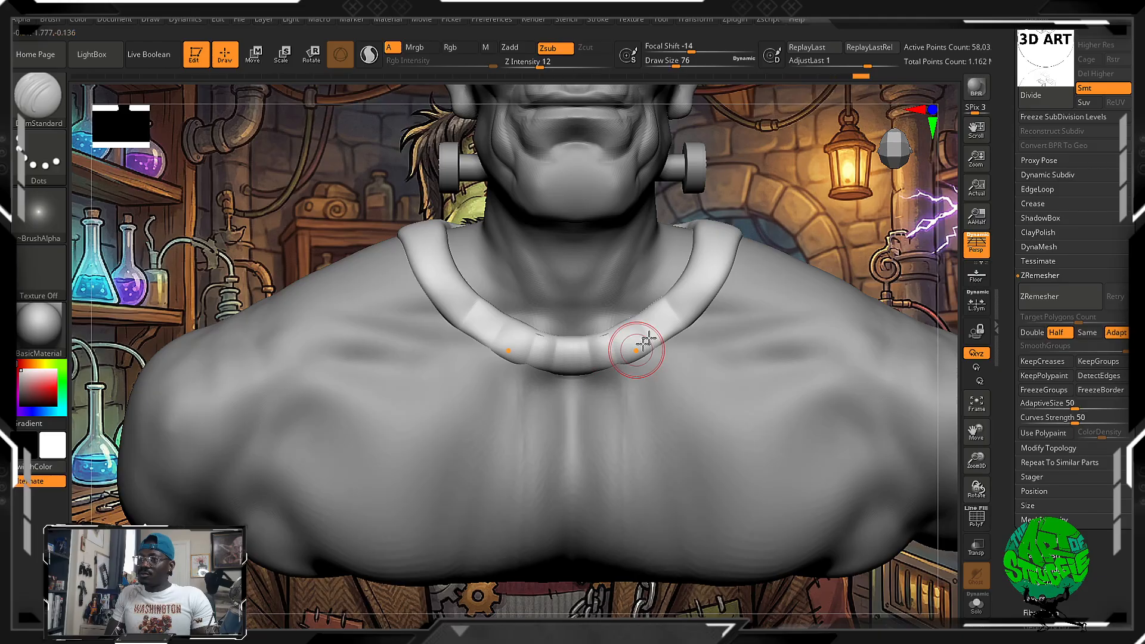
left_click_drag(686, 281, 725, 322)
left_click_drag(701, 245, 768, 291)
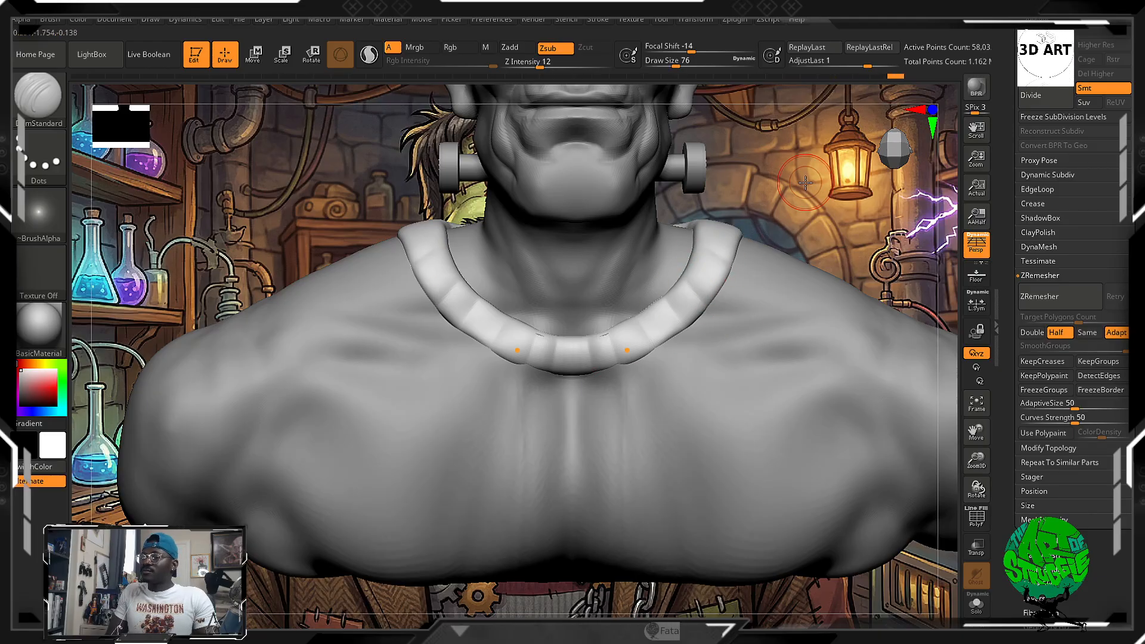
Continue the rib grooves on the collar over the shoulder and around the back of the neck
left_click(671, 242, "alt")
left_click_drag(840, 179, 745, 228)
left_click_drag(854, 152, 746, 335)
left_click(713, 403, "alt")
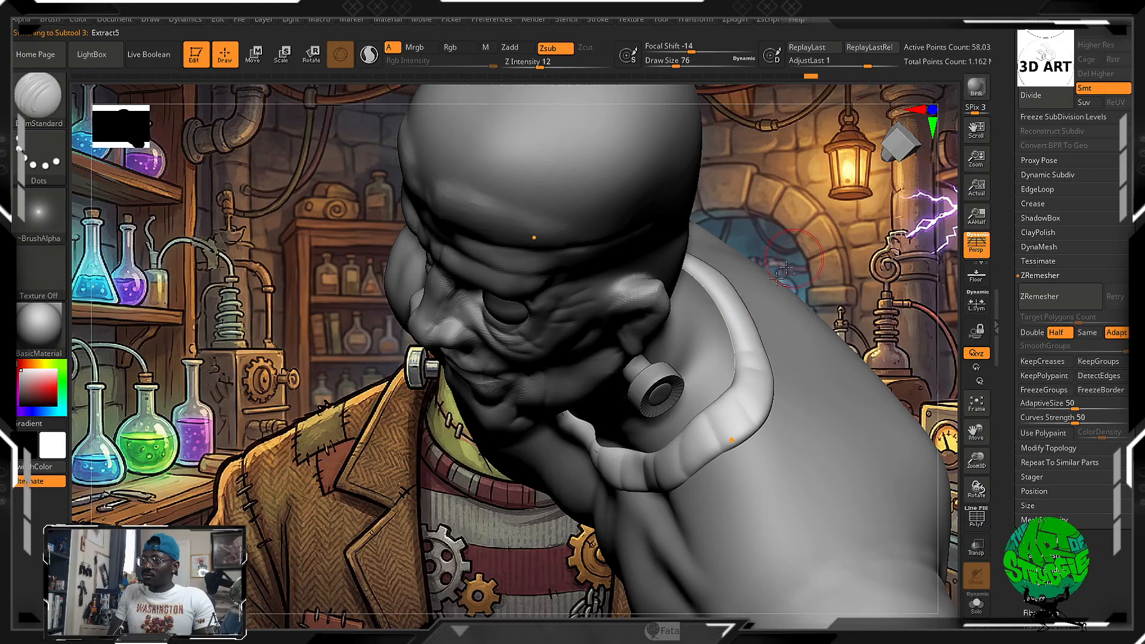
left_click(746, 325, "alt")
left_click_drag(808, 235, 728, 294)
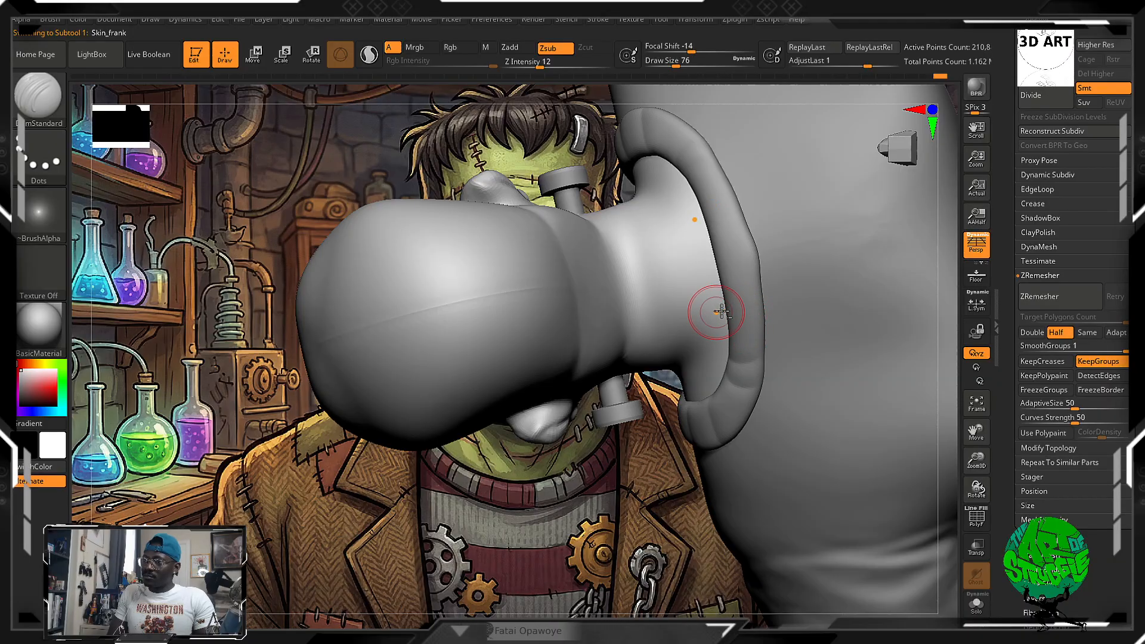
left_click(753, 300, "alt")
mouse_move(725, 323)
left_mouse_down()
mouse_move(766, 320)
mouse_move(770, 249)
left_mouse_up()
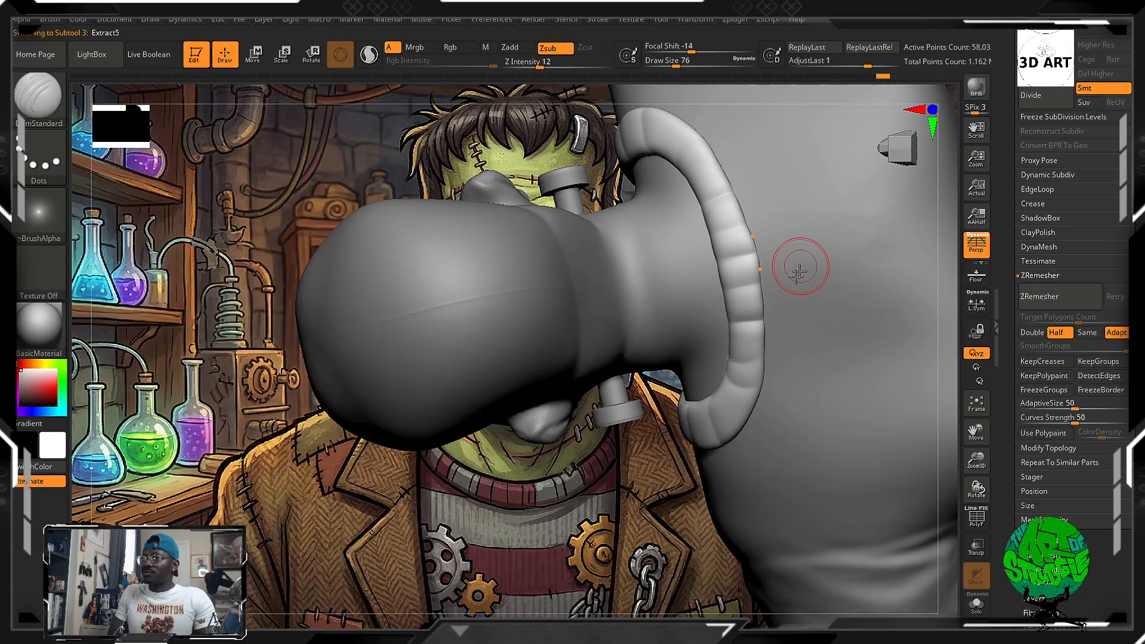
Make the Skin_frank subtool active and isolate it from the shirt, collar and other parts with Solo
left_click_drag(513, 515, 557, 376)
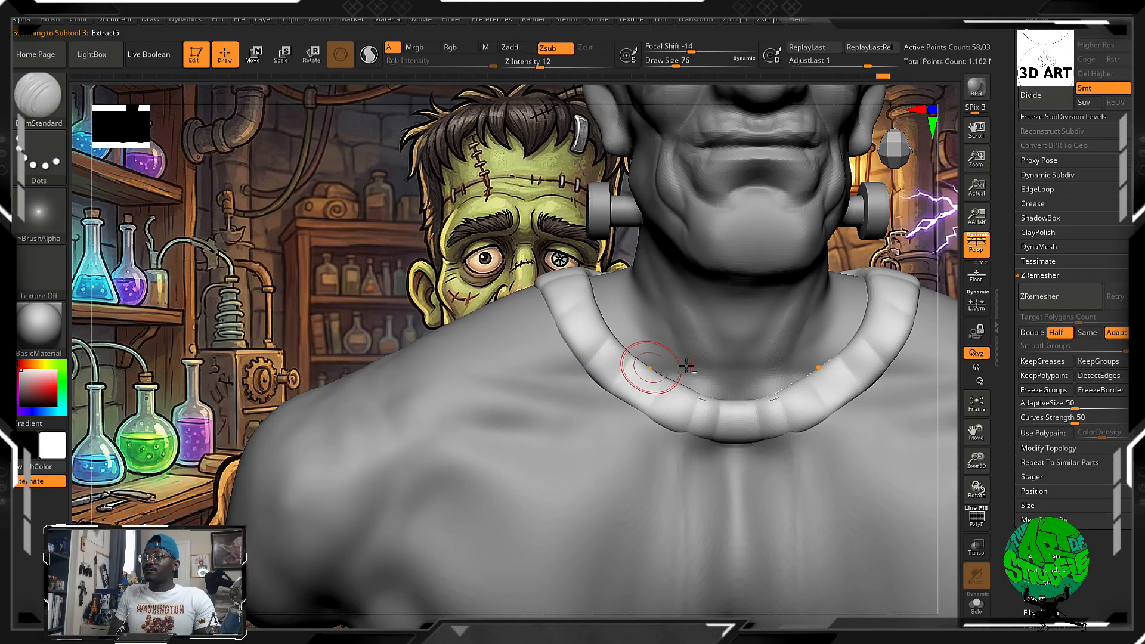
left_click(948, 438, "alt")
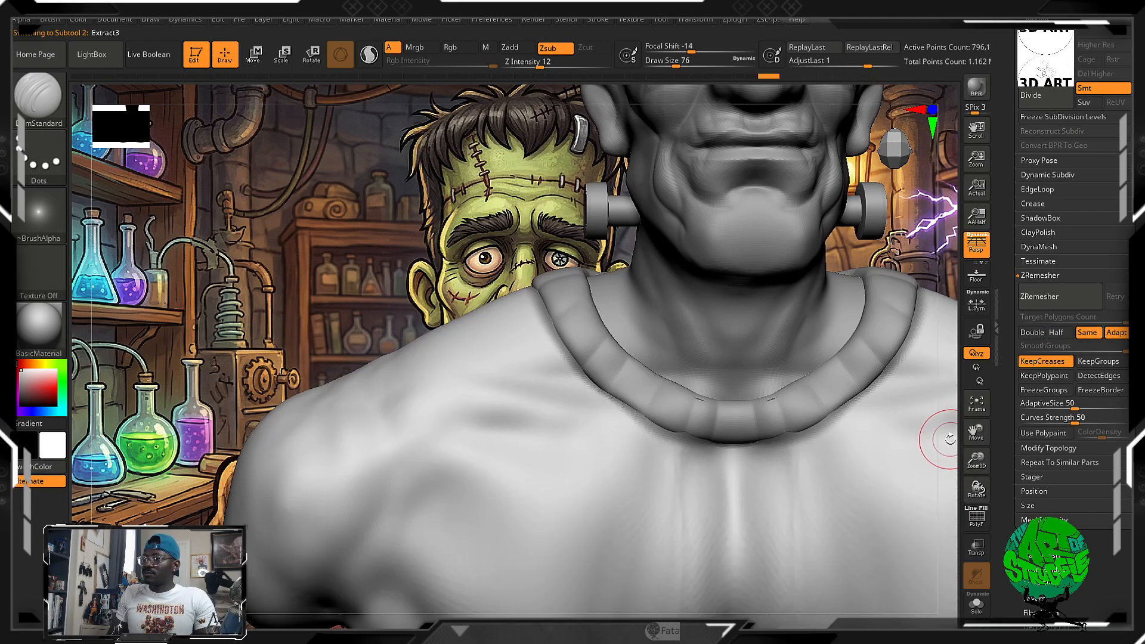
left_click_drag(437, 293, 416, 245, "alt")
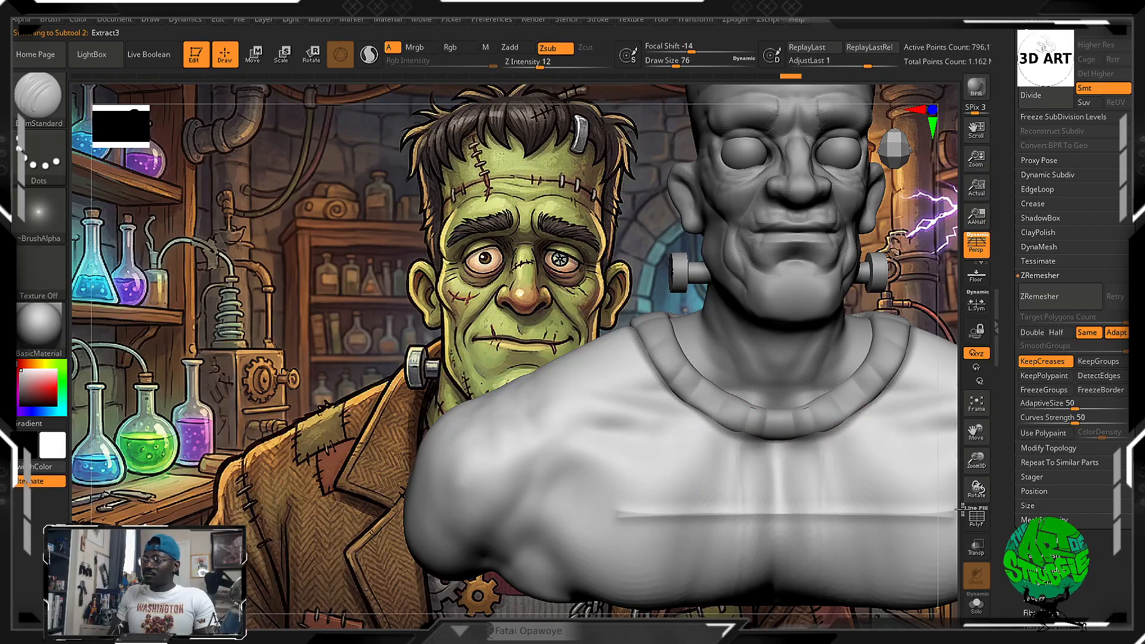
mouse_move(947, 506)
left_mouse_down()
mouse_move(688, 522)
mouse_move(843, 499)
mouse_move(772, 507)
mouse_move(790, 454)
mouse_move(734, 463)
left_mouse_up()
mouse_move(770, 403)
left_mouse_down("alt")
mouse_move(770, 352)
mouse_move(785, 380)
left_mouse_up("alt")
left_click(786, 380, "ctrl")
left_click(788, 380, "ctrl")
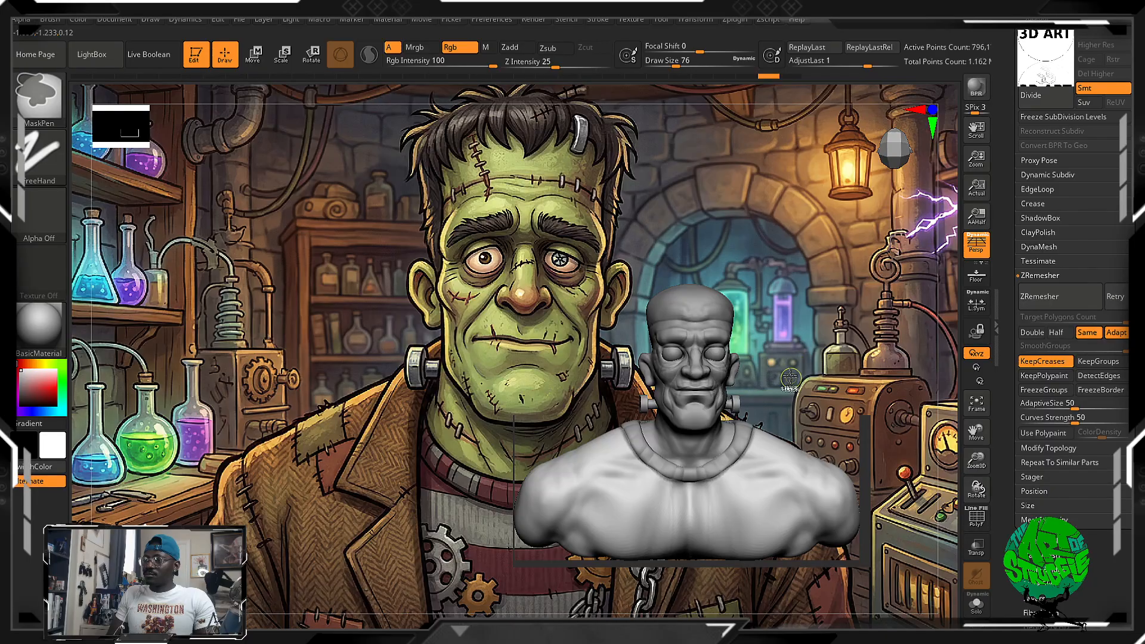
left_click(708, 443, "alt")
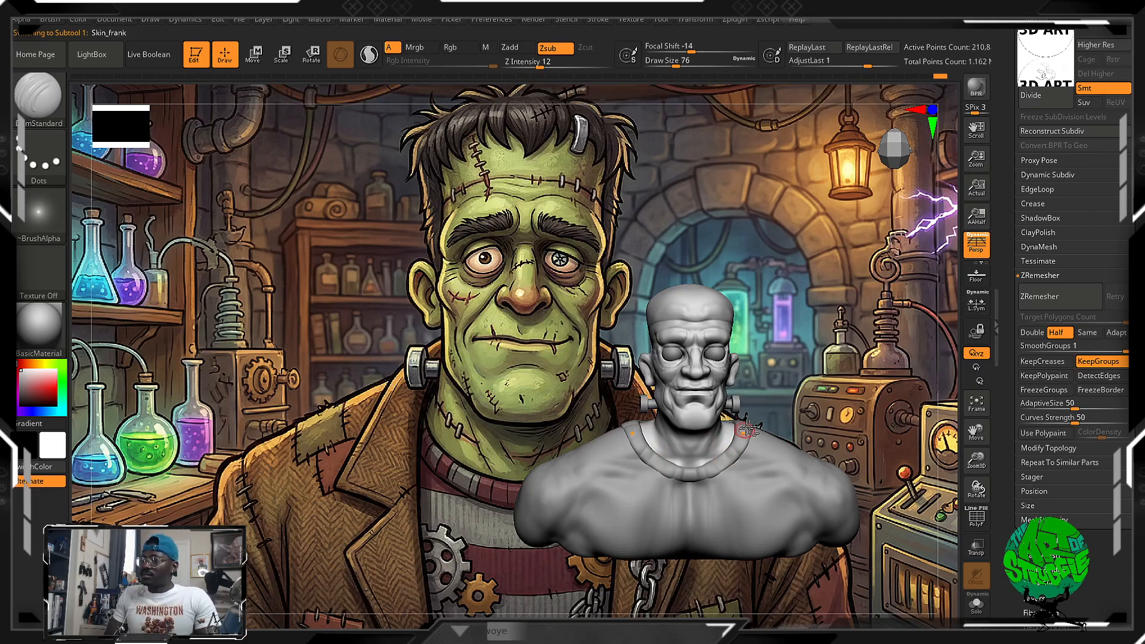
left_click_drag(1132, 269, 1131, 393)
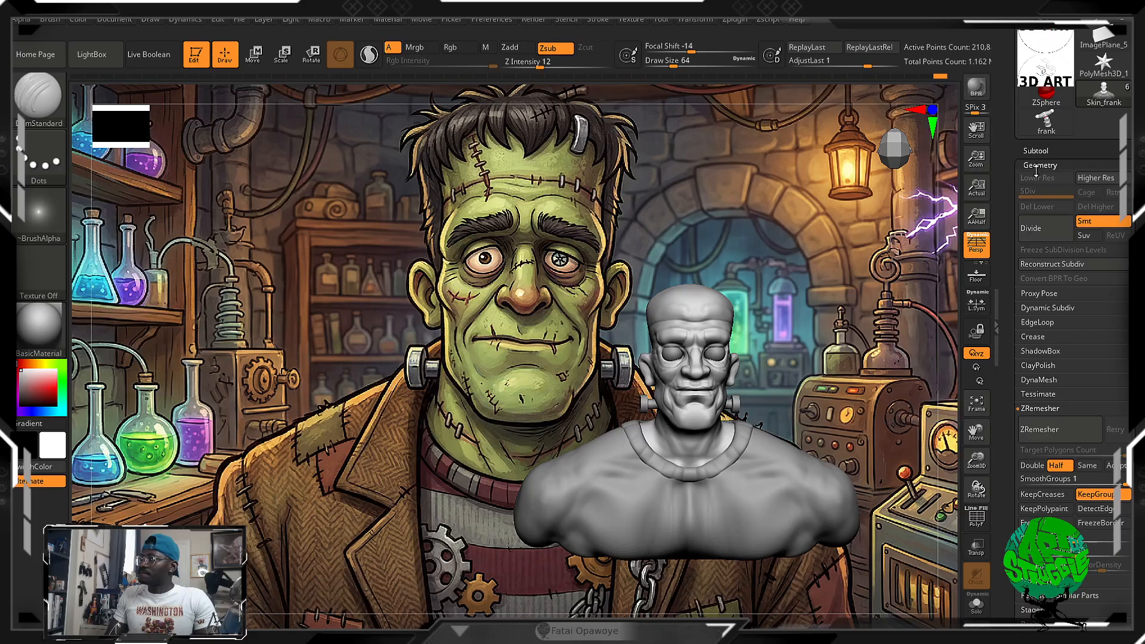
left_click(976, 603)
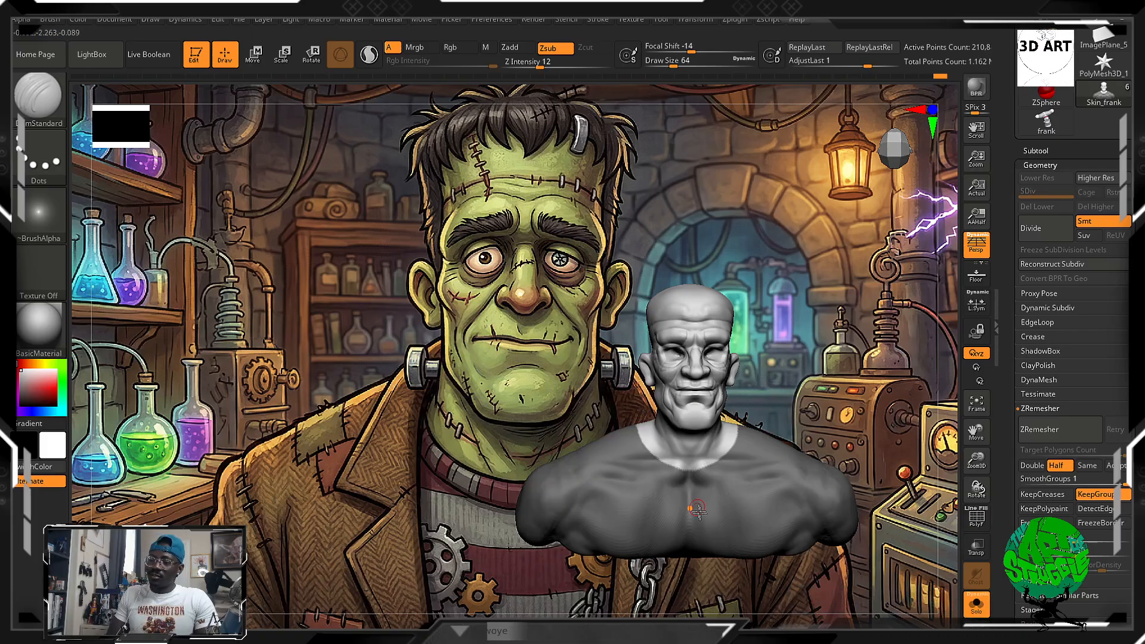
mouse_move(813, 339)
left_mouse_down()
mouse_move(766, 360)
mouse_move(800, 365)
mouse_move(817, 345)
left_mouse_up()
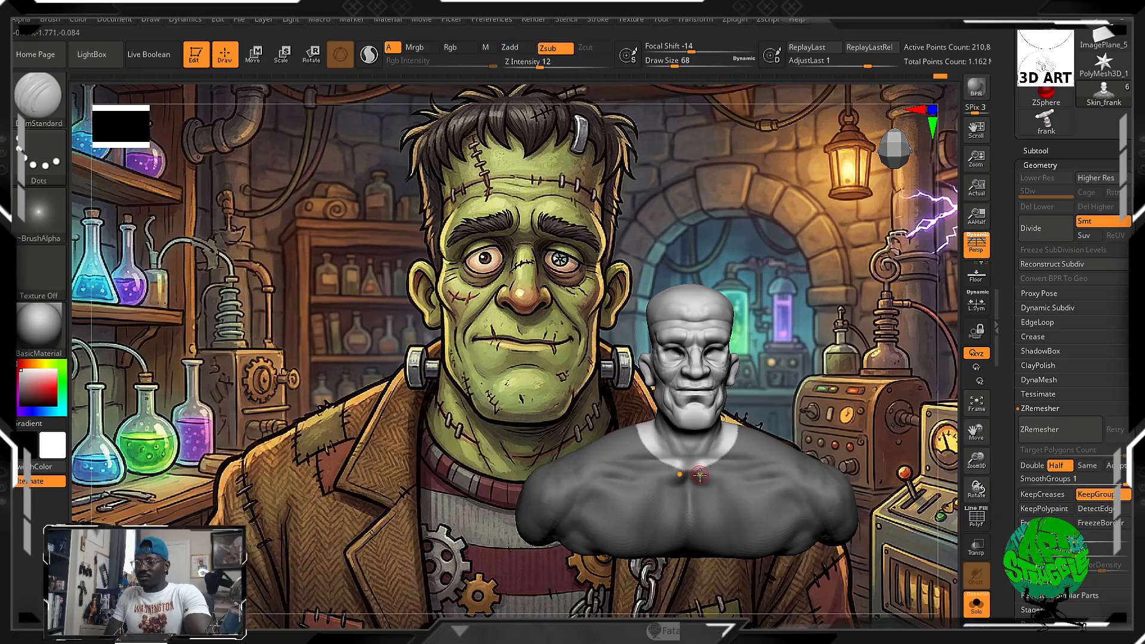
Unmask a rectangular strip down the centre of the chest up to the neck, and undo the stroke that alters its edge
mouse_move(750, 570)
left_mouse_down()
mouse_move(756, 599)
mouse_move(648, 480)
mouse_move(644, 459)
left_mouse_up()
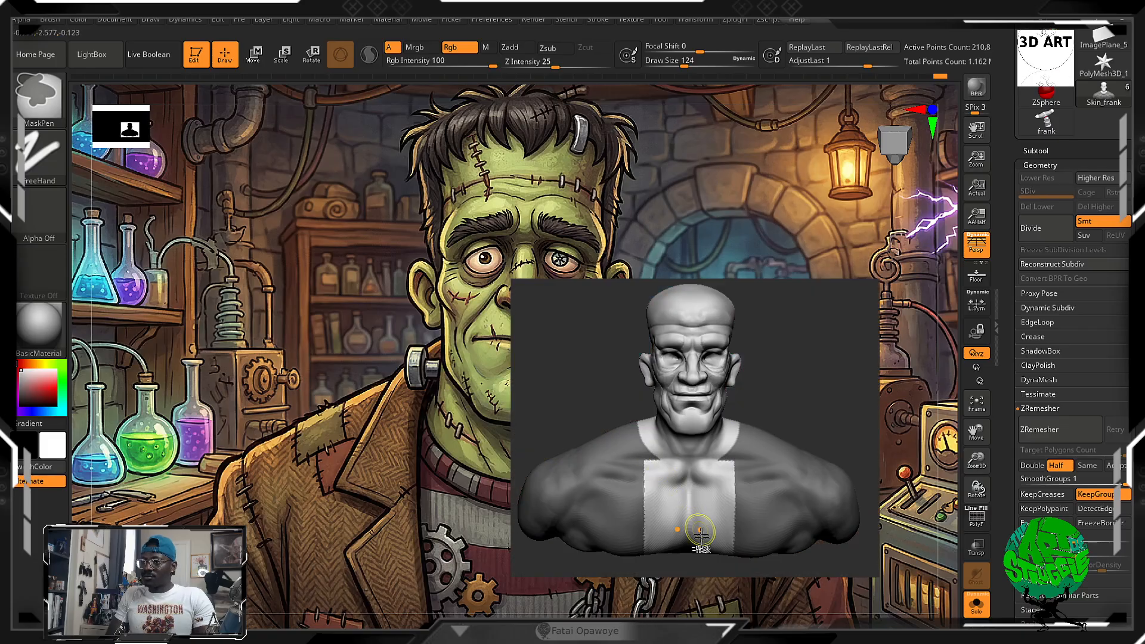
left_click_drag(725, 596, 642, 449, "ctrl")
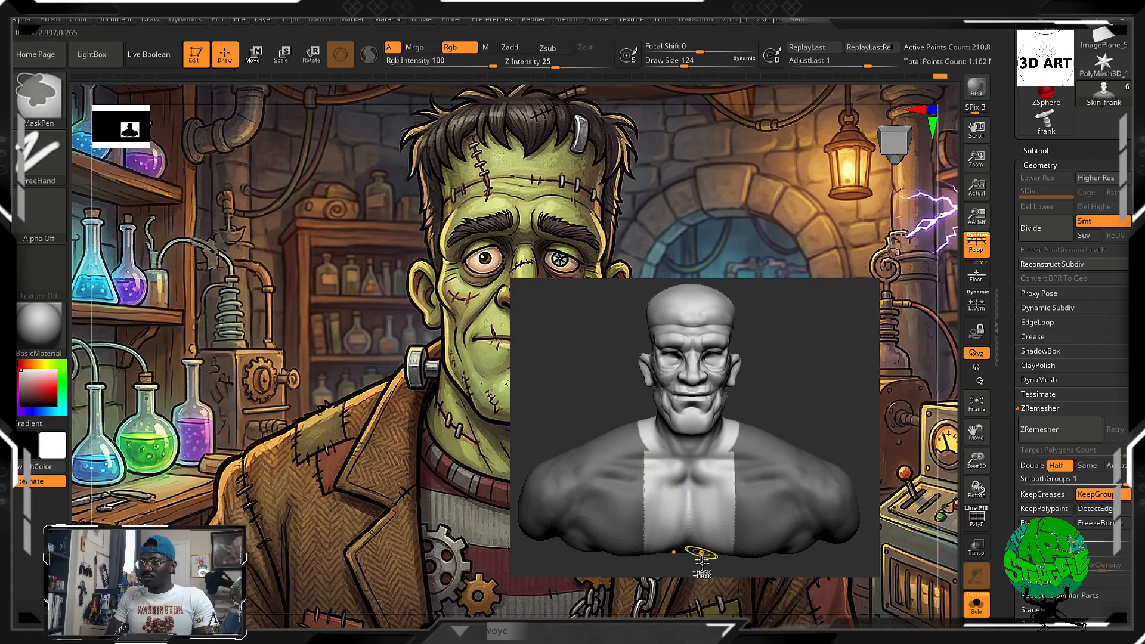
left_click_drag(729, 594, 648, 431, "ctrl")
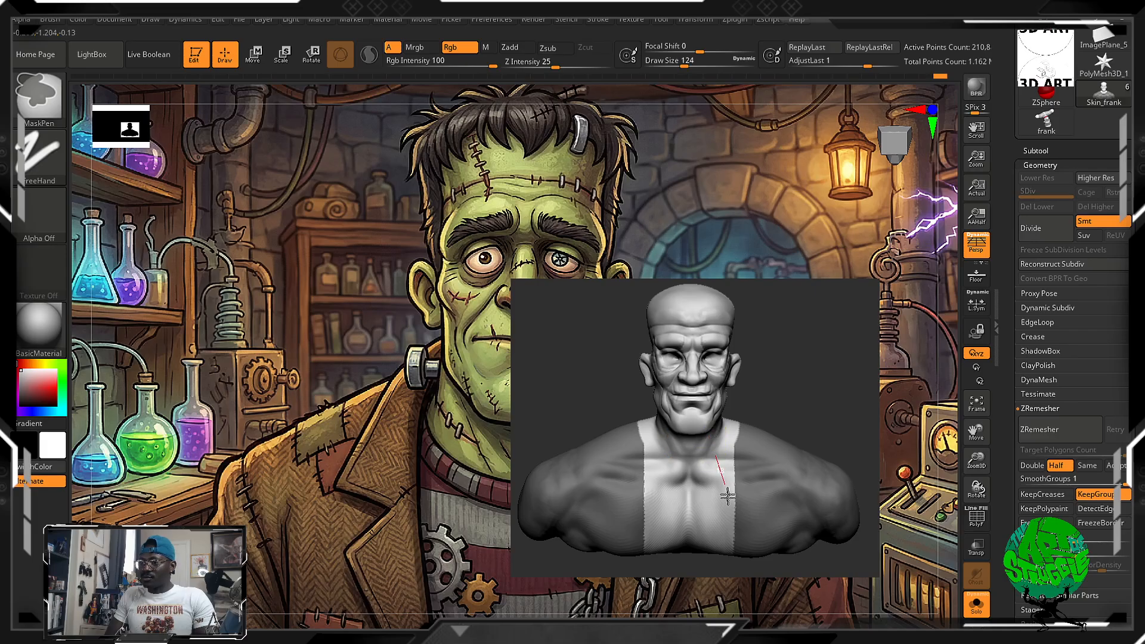
left_click_drag(727, 493, 735, 575, "ctrl")
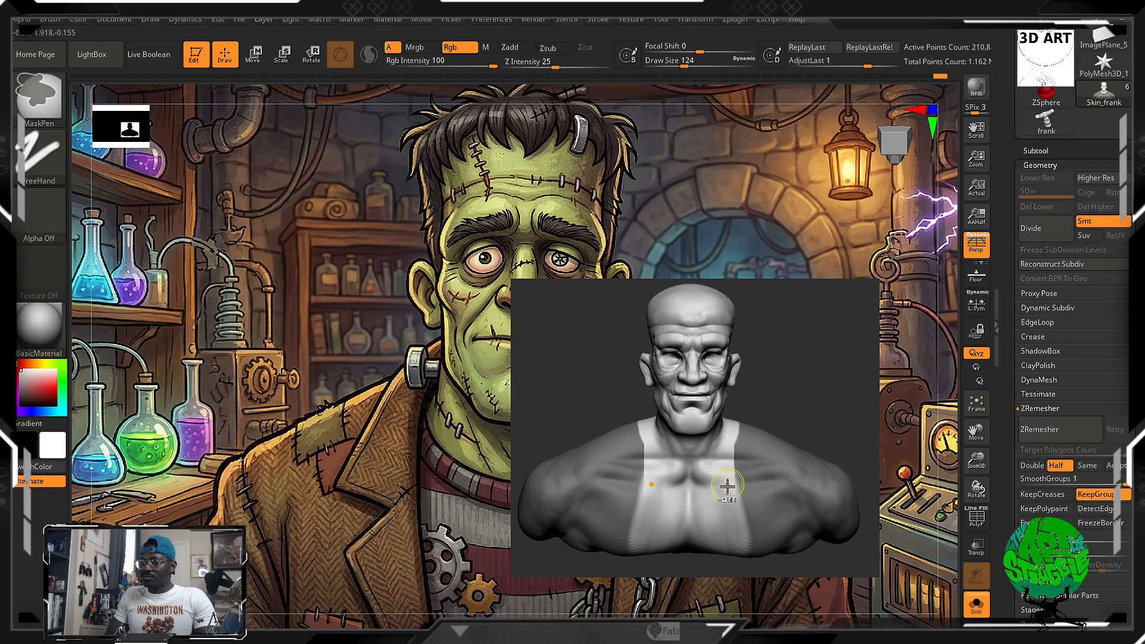
key("ctrl+z")
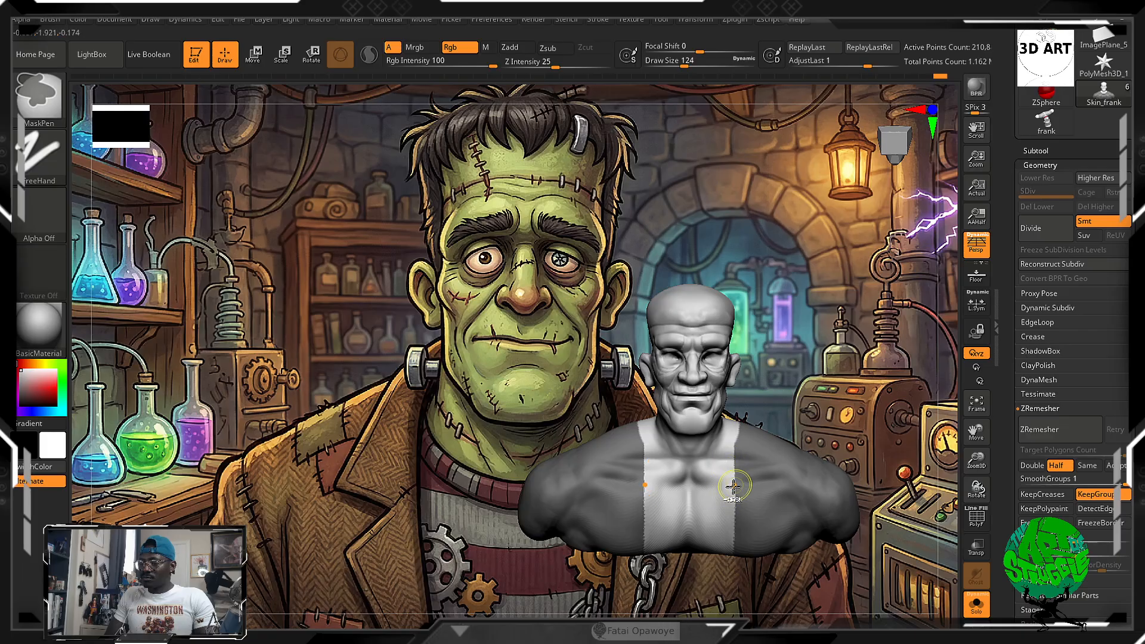
Widen the unmasked area with the MaskPen across the chest and over the shoulders toward the back
left_click_drag(741, 491, 726, 548, "ctrl")
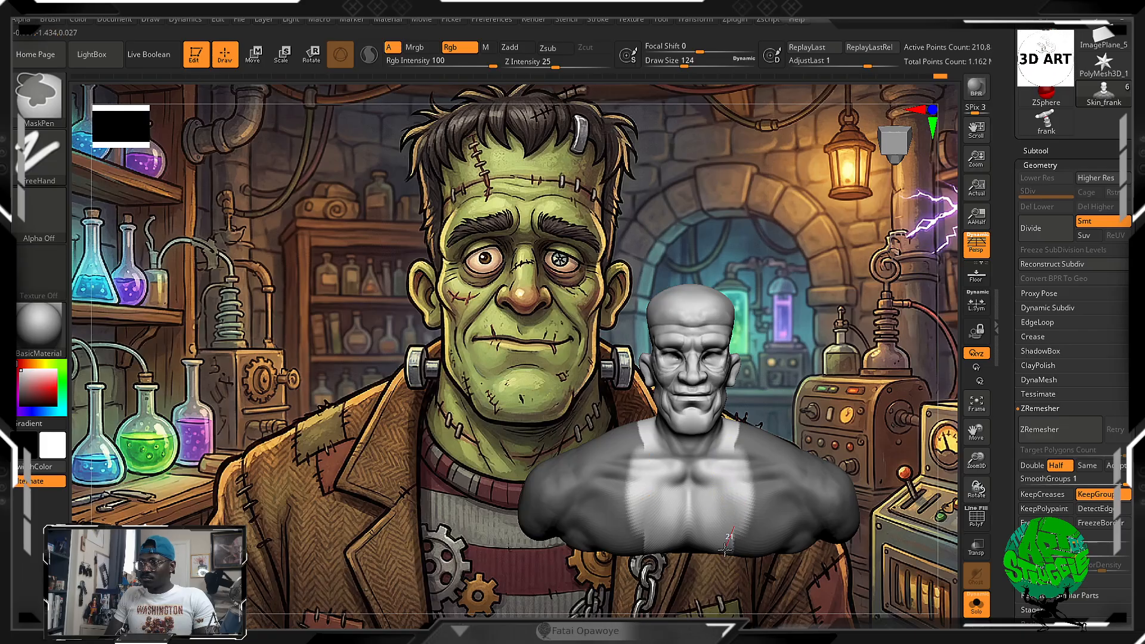
mouse_move(745, 477)
left_mouse_down()
mouse_move(780, 397)
mouse_move(768, 420)
left_mouse_up()
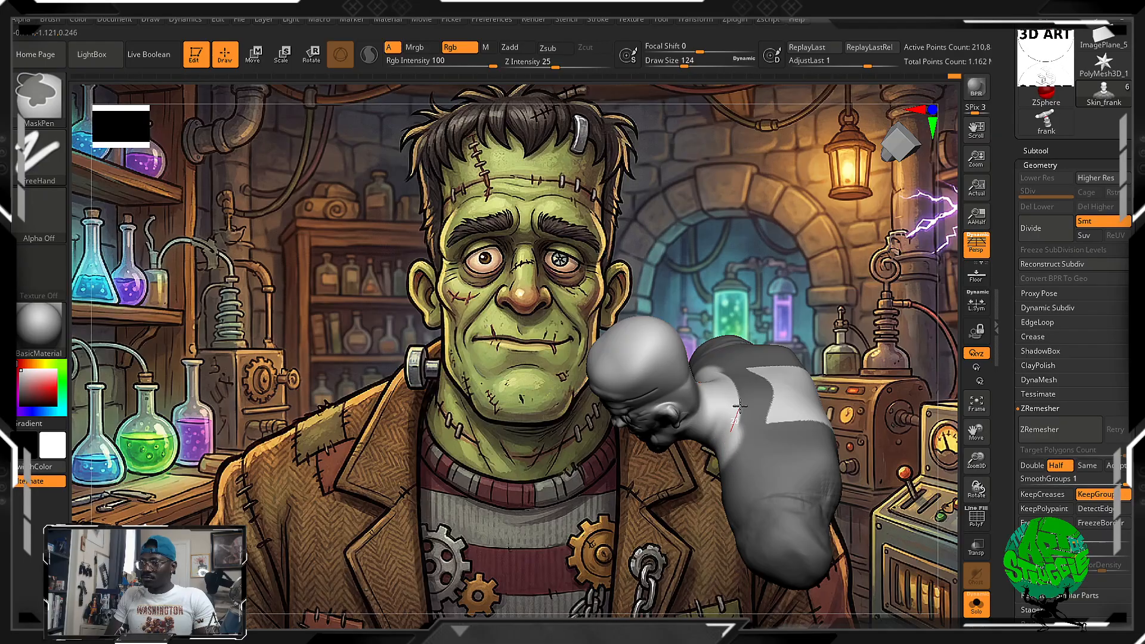
mouse_move(730, 367)
right_mouse_down()
mouse_move(818, 371)
mouse_move(847, 358)
mouse_move(920, 387)
mouse_move(810, 358)
right_mouse_up()
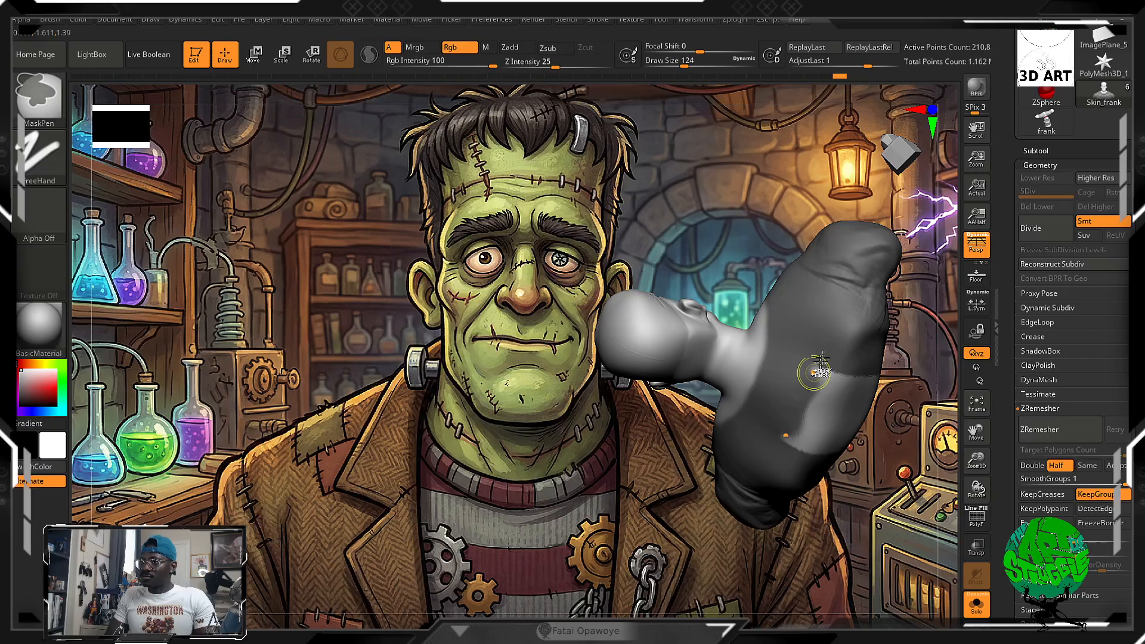
mouse_move(826, 456)
right_mouse_down()
mouse_move(862, 418)
mouse_move(848, 443)
mouse_move(811, 459)
mouse_move(814, 404)
mouse_move(638, 431)
mouse_move(679, 444)
mouse_move(674, 562)
mouse_move(692, 488)
right_mouse_up()
mouse_move(699, 547)
left_mouse_down("alt")
mouse_move(515, 596)
mouse_move(512, 585)
left_mouse_up("alt")
left_click_drag(778, 499, 803, 537, "alt")
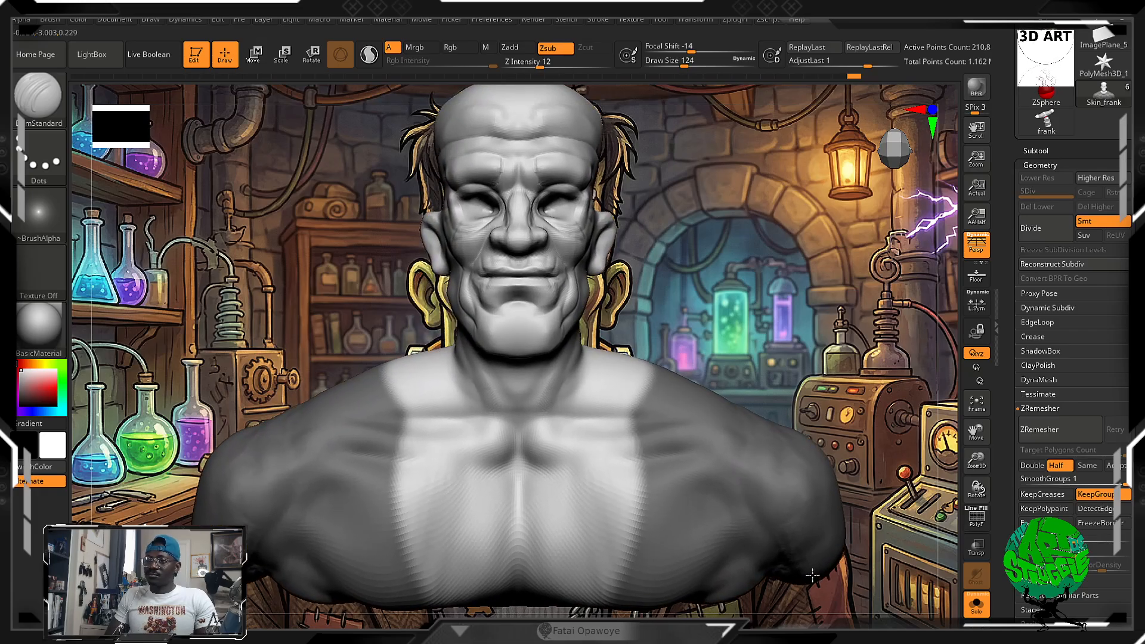
mouse_move(827, 312)
left_mouse_down("alt")
mouse_move(835, 388)
mouse_move(821, 343)
mouse_move(818, 357)
left_mouse_up("alt")
left_click_drag(682, 429, 667, 508, "ctrl+alt")
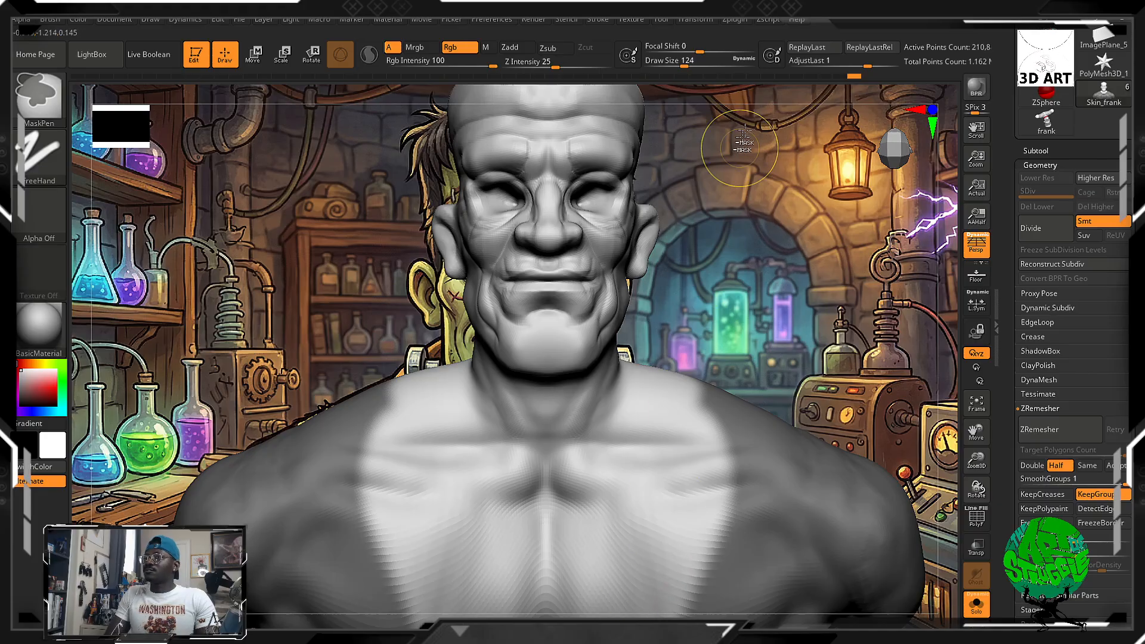
Lower the reference view's model opacity to 16 and line the bust up with the Frankenstein image
left_click(605, 22)
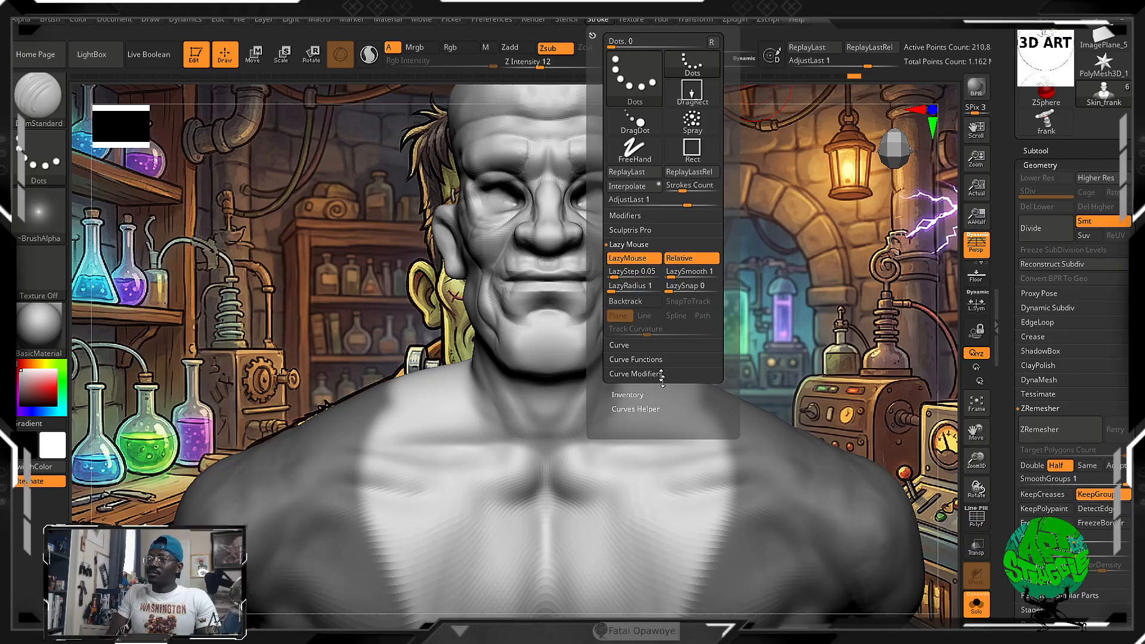
left_click(630, 24)
left_click(630, 23)
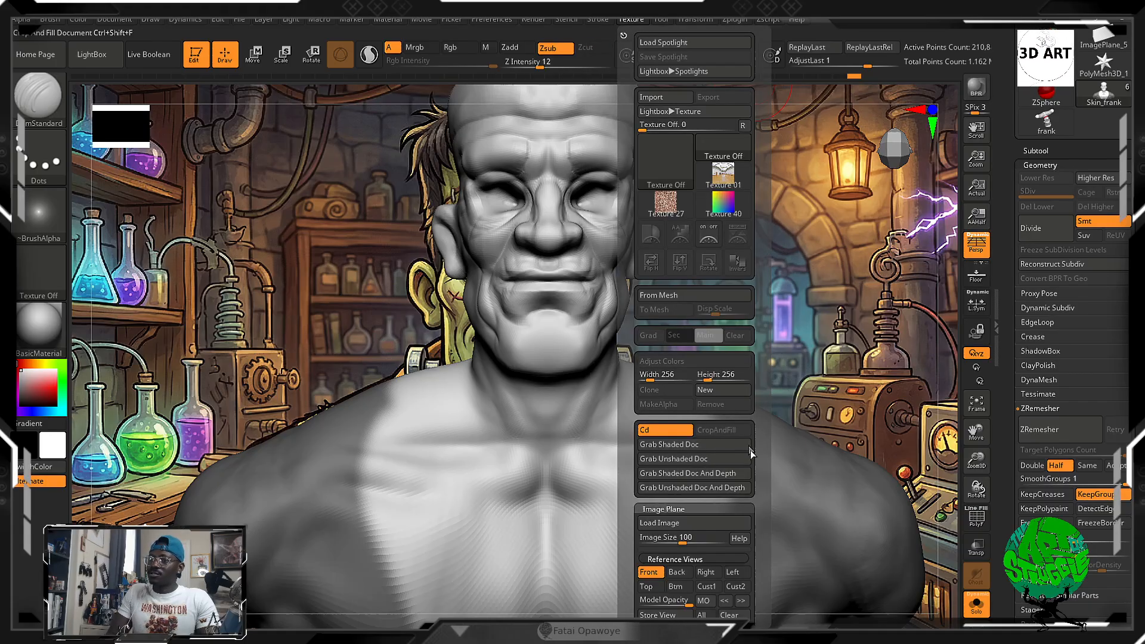
left_click_drag(650, 608, 653, 607)
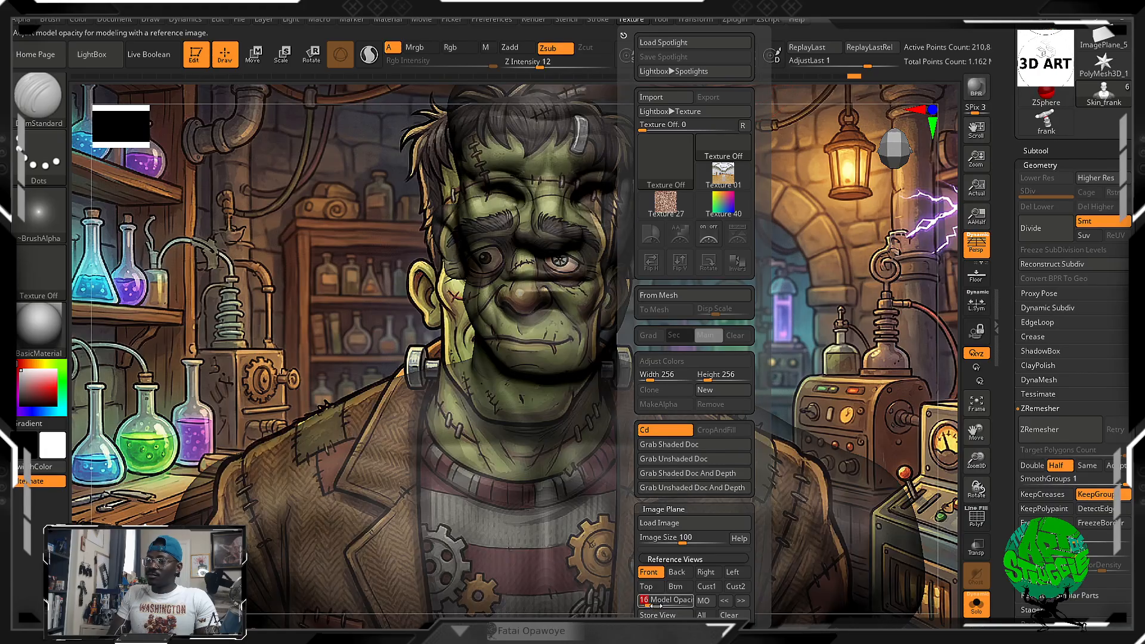
left_click_drag(810, 394, 773, 389, "alt")
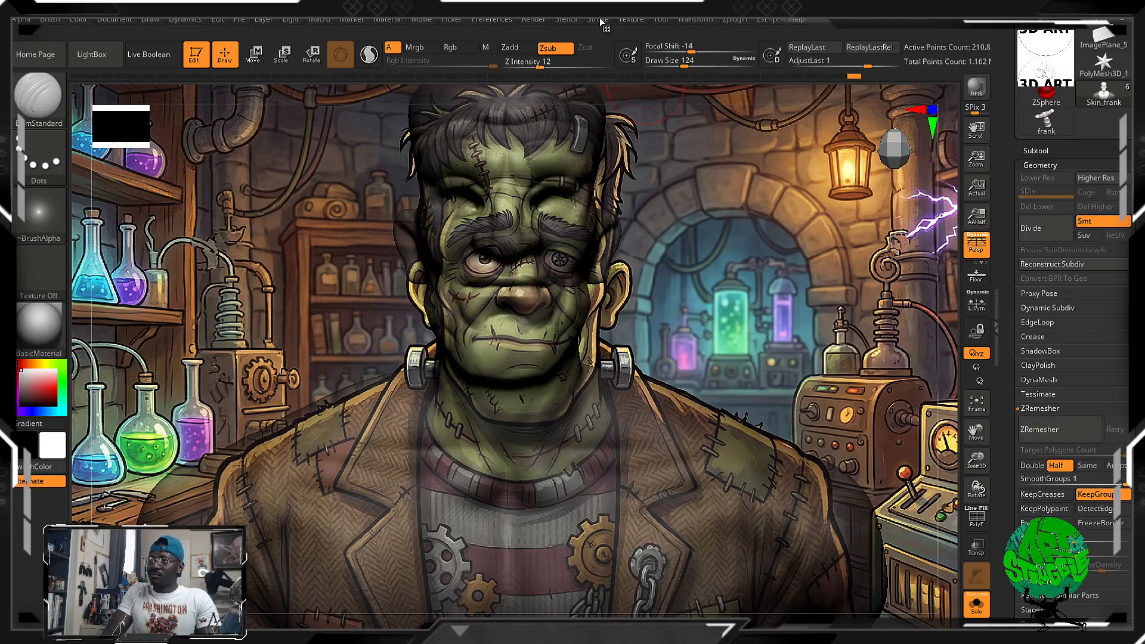
Set the reference view's model opacity to 61 and mask the chest inward to the jacket's opening edge in the image
left_click(631, 19)
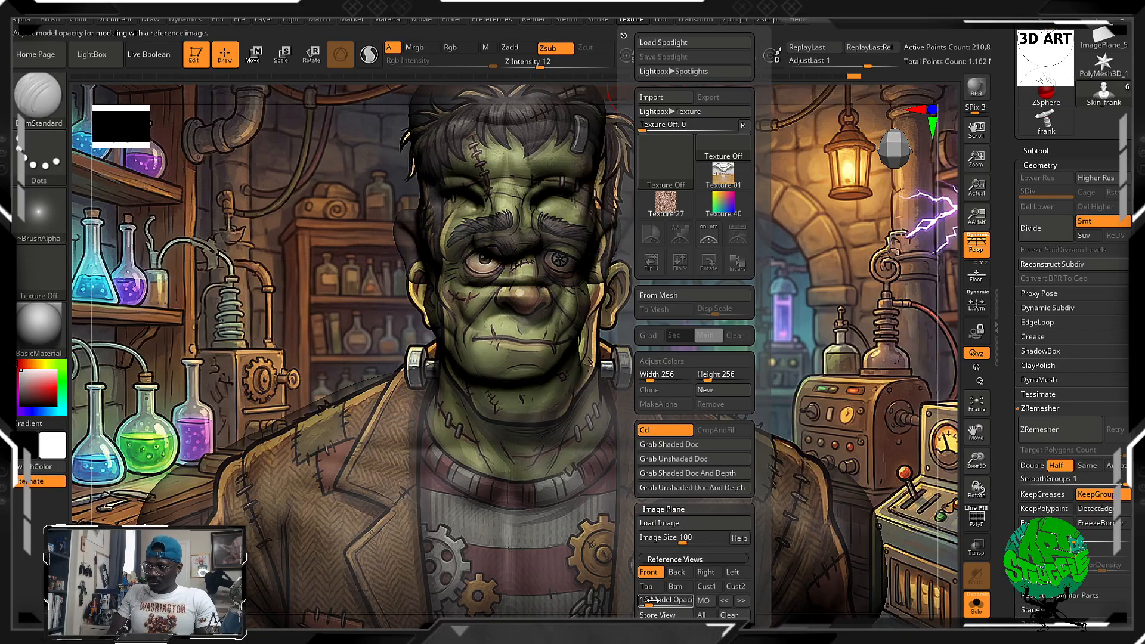
left_click_drag(661, 600, 665, 604)
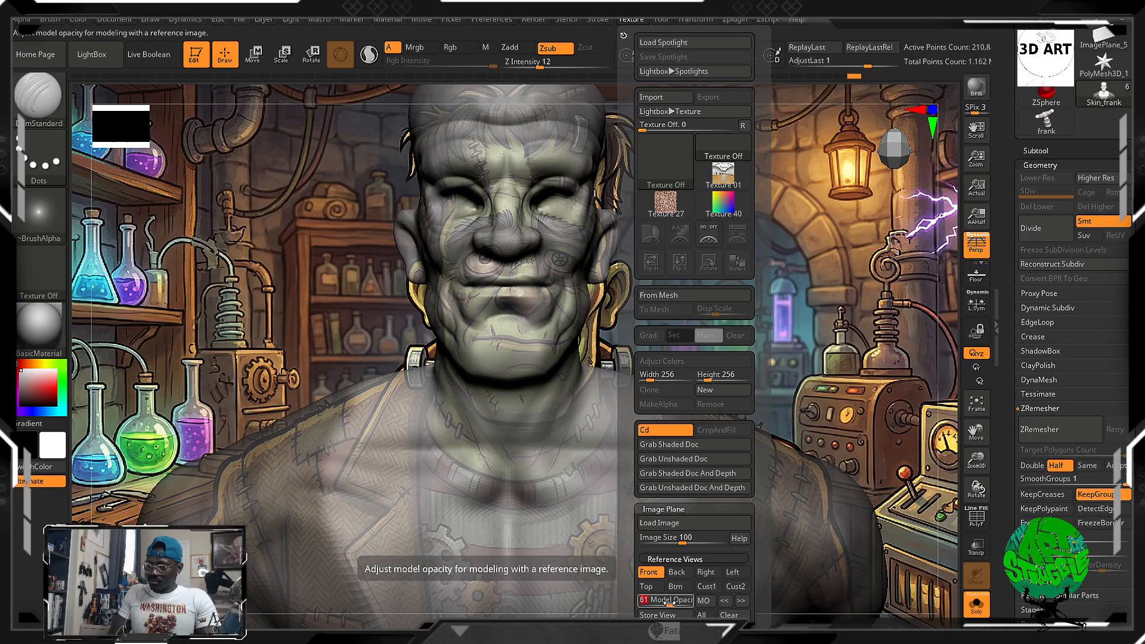
mouse_move(371, 431)
left_mouse_down("ctrl")
mouse_move(373, 610)
mouse_move(344, 492)
mouse_move(367, 614)
left_mouse_up("ctrl")
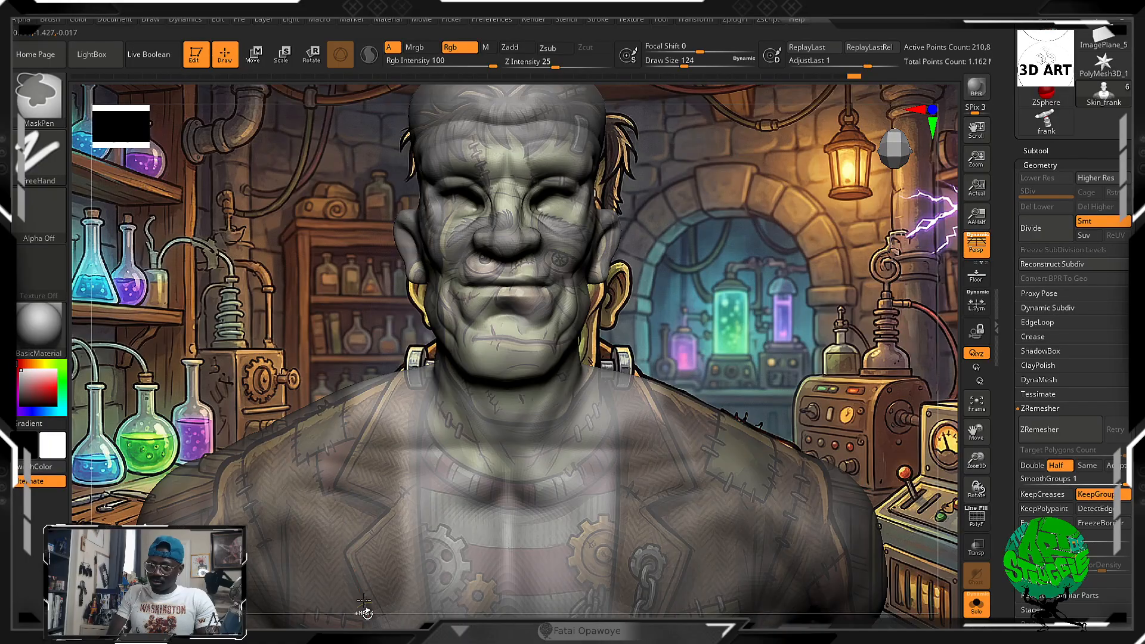
left_click_drag(381, 554, 388, 606, "ctrl")
left_click_drag(373, 428, 409, 591, "ctrl")
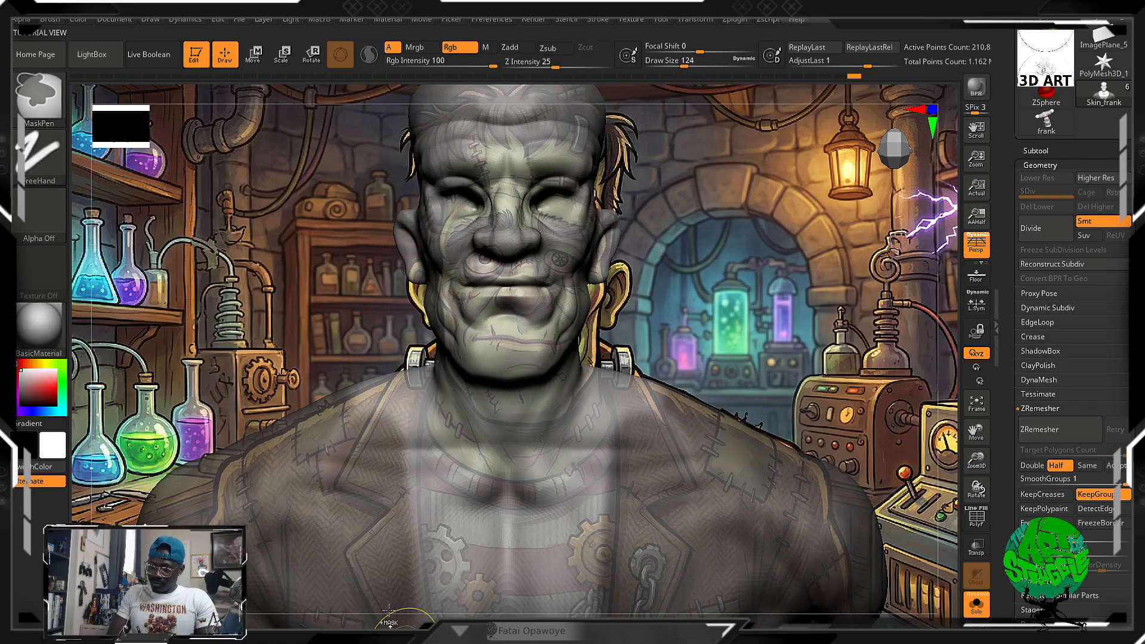
left_click_drag(379, 401, 379, 459, "ctrl")
left_click_drag(384, 355, 366, 588, "ctrl")
mouse_move(389, 434)
left_mouse_down("ctrl")
mouse_move(398, 376)
mouse_move(417, 399)
mouse_move(417, 623)
left_mouse_up("ctrl")
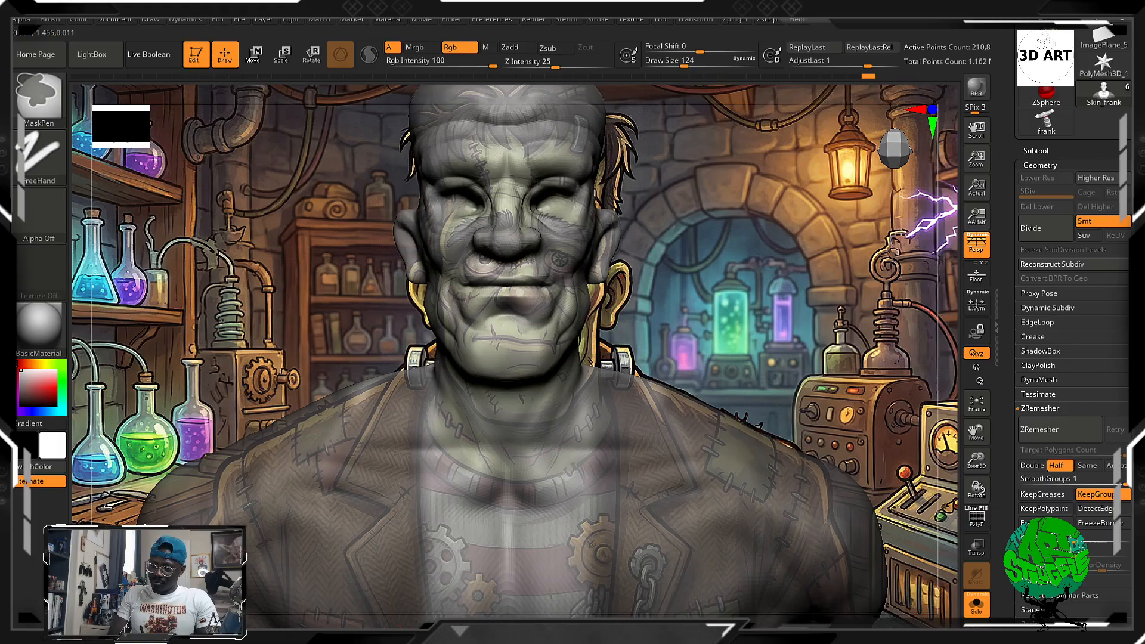
left_click_drag(360, 433, 369, 573, "ctrl")
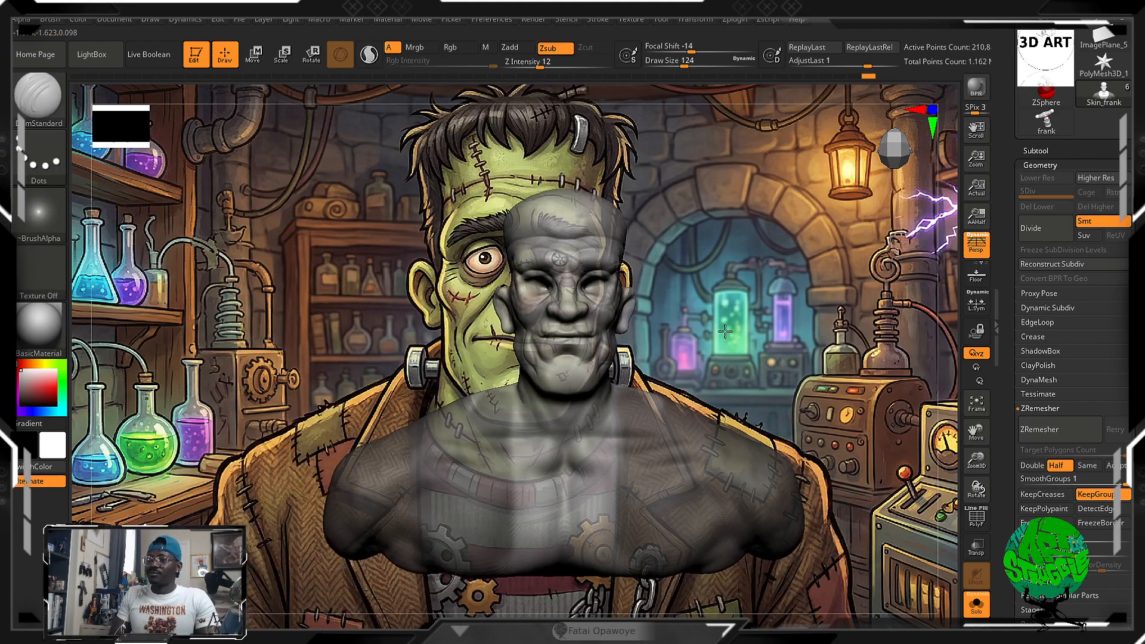
Line the bust up with the reference and touch up the mask edge on the opposite side of the chest opening
right_click_drag(725, 331, 749, 361, "ctrl")
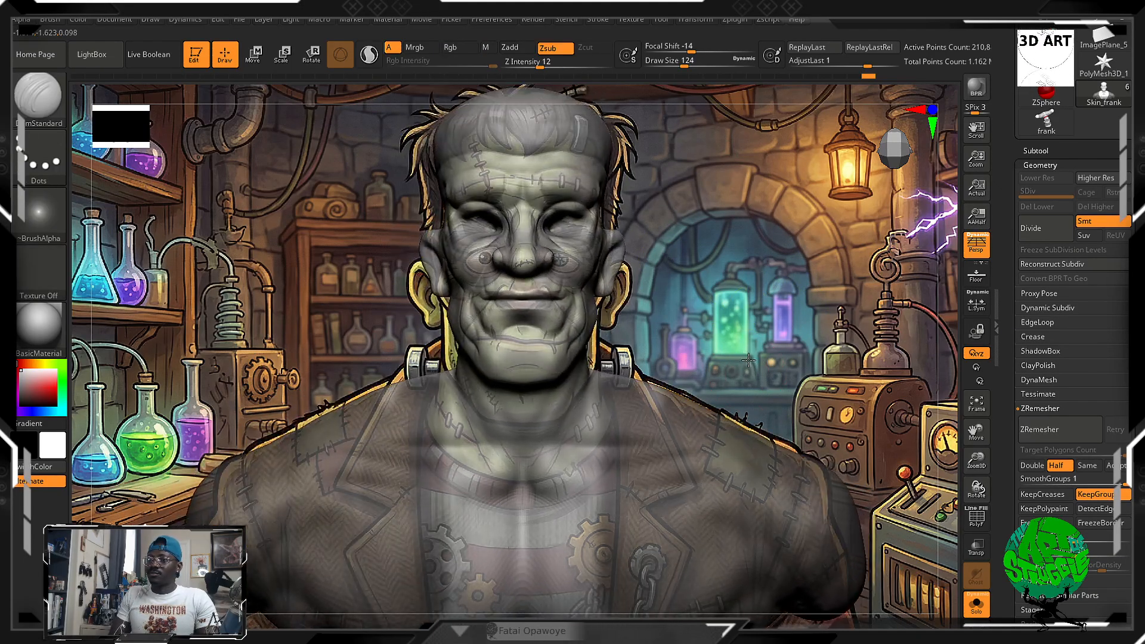
left_click_drag(578, 430, 571, 562, "ctrl")
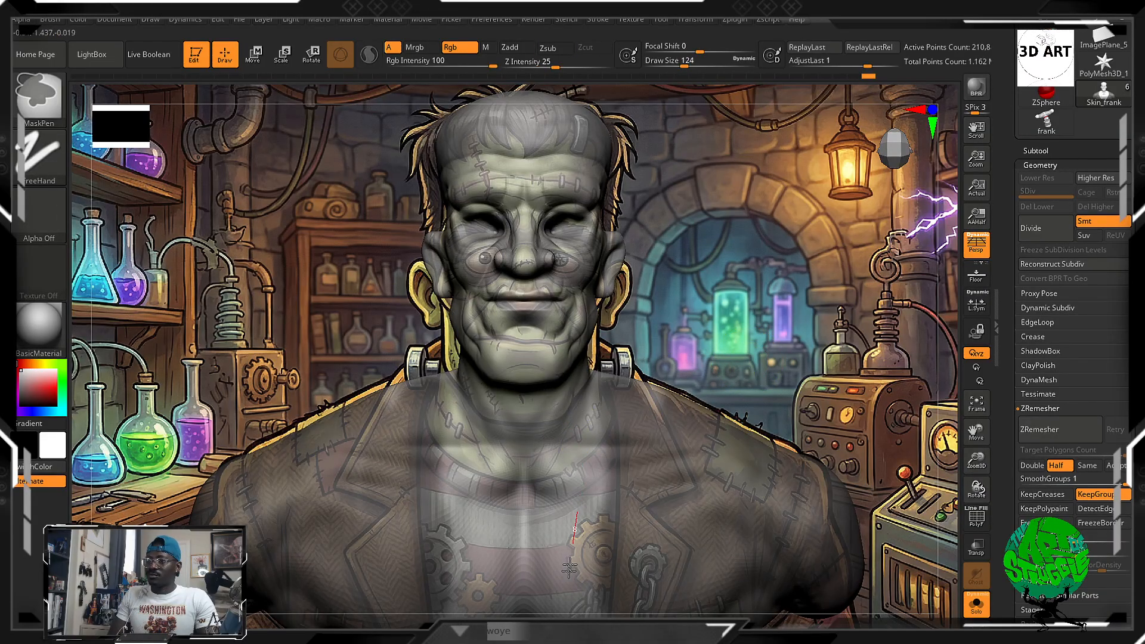
mouse_move(576, 463)
left_mouse_down("ctrl")
mouse_move(591, 480)
mouse_move(588, 518)
left_mouse_up("ctrl")
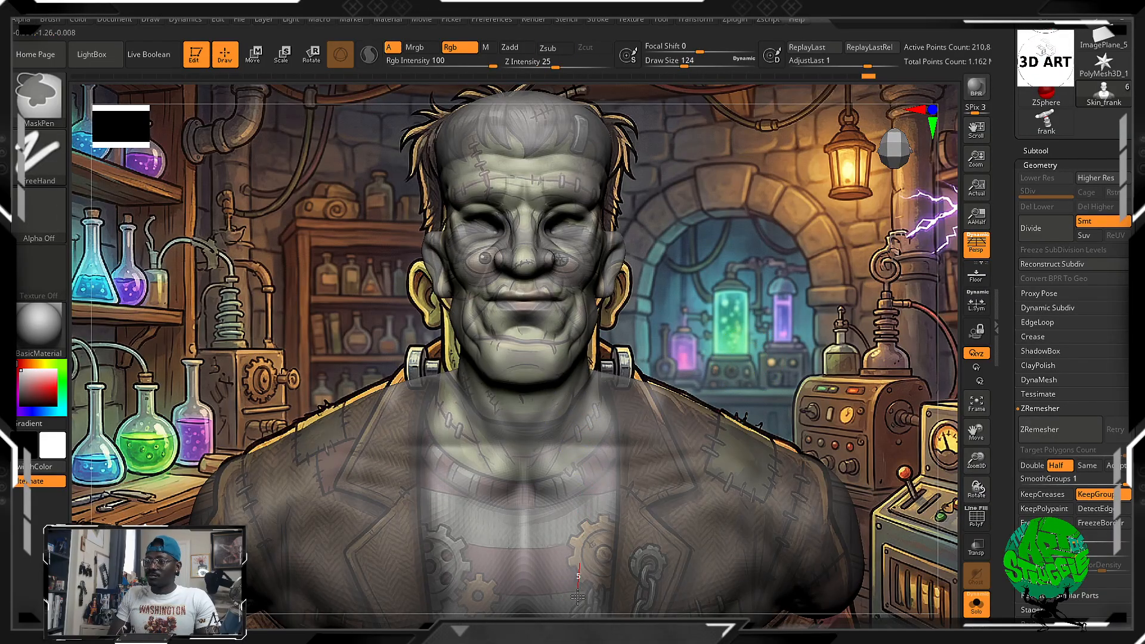
mouse_move(587, 409)
left_mouse_down("ctrl+alt")
mouse_move(599, 495)
mouse_move(592, 600)
left_mouse_up("ctrl+alt")
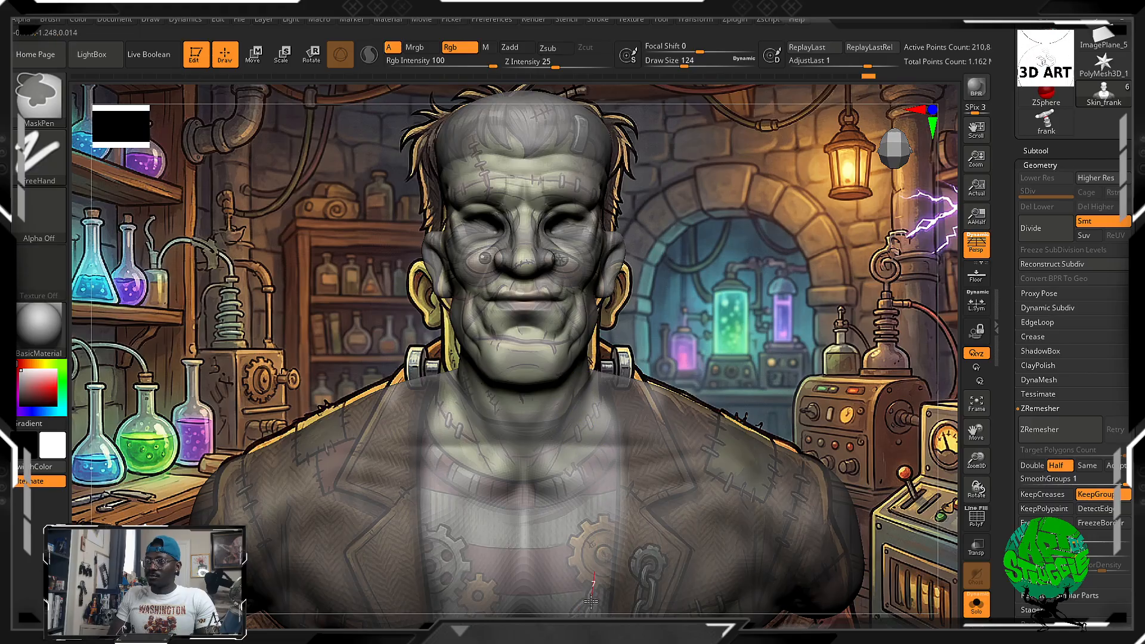
Mask along the top of the shoulder beside the base of the neck with the MaskPen
mouse_move(829, 352)
left_mouse_down()
mouse_move(716, 373)
mouse_move(746, 387)
mouse_move(768, 326)
left_mouse_up()
left_click_drag(715, 364, 633, 424)
key("ctrl")
mouse_move(656, 243)
left_mouse_down()
mouse_move(668, 276)
mouse_move(654, 382)
left_mouse_up()
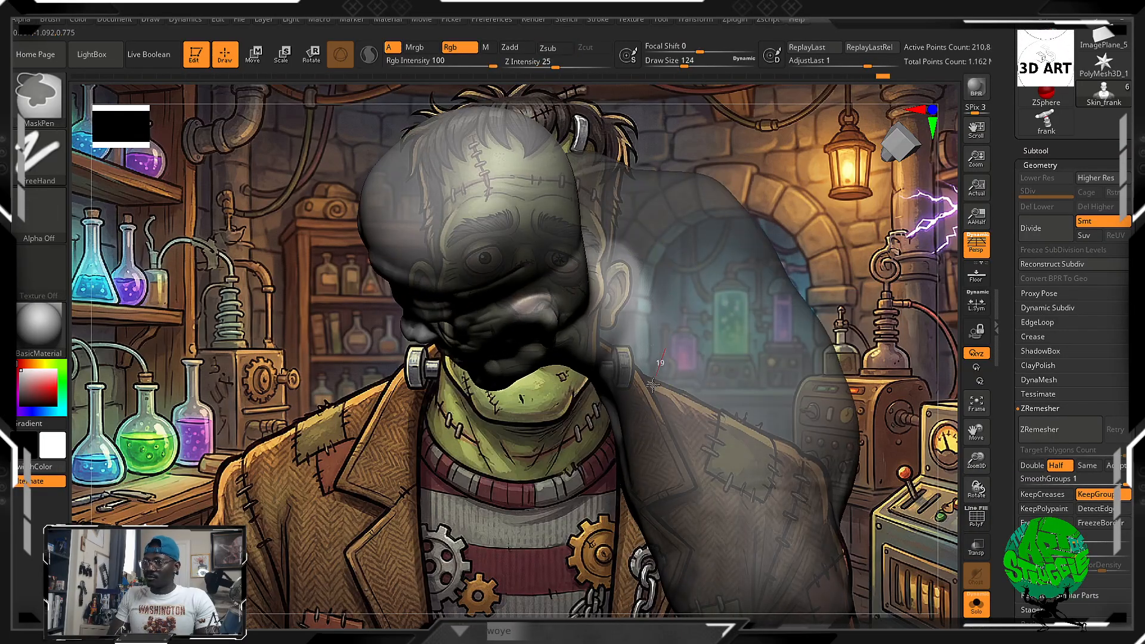
left_click_drag(649, 332, 637, 248, "ctrl")
mouse_move(721, 326)
right_mouse_down()
mouse_move(827, 242)
mouse_move(734, 271)
right_mouse_up()
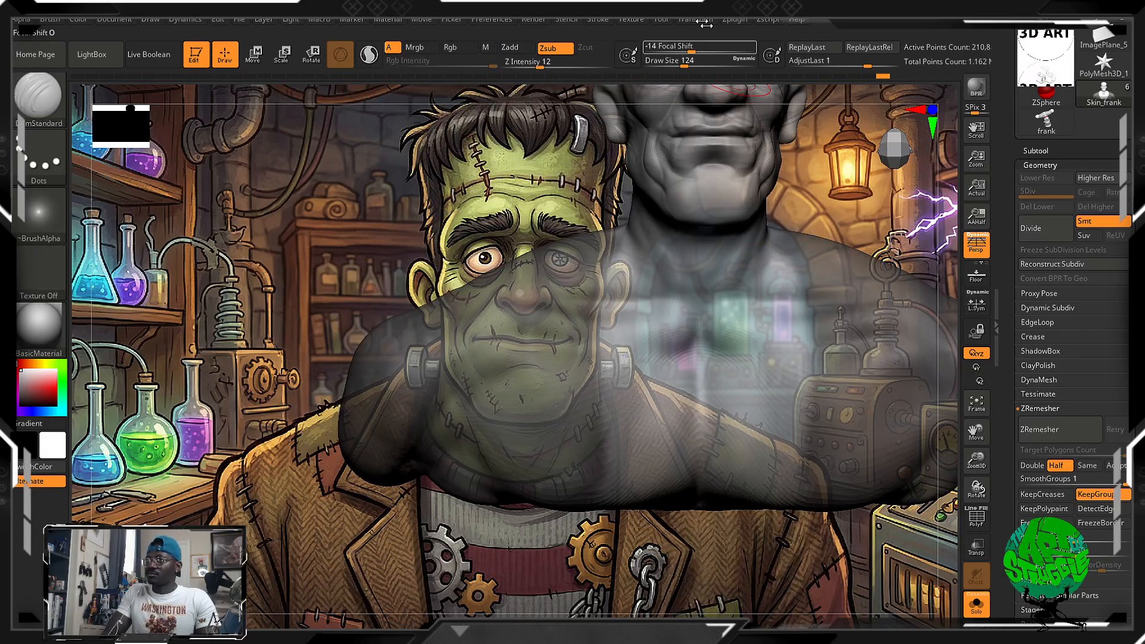
Restore the model opacity to 100 and refine the mask edge over the shoulder toward the back of the neck
left_click(647, 19)
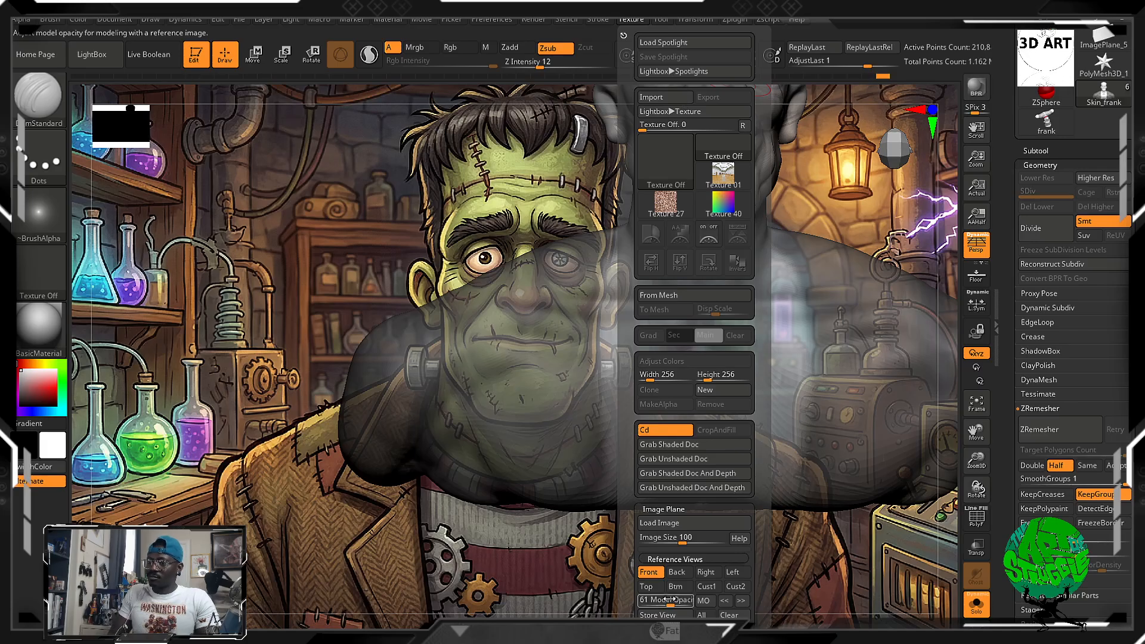
left_click_drag(669, 599, 695, 600)
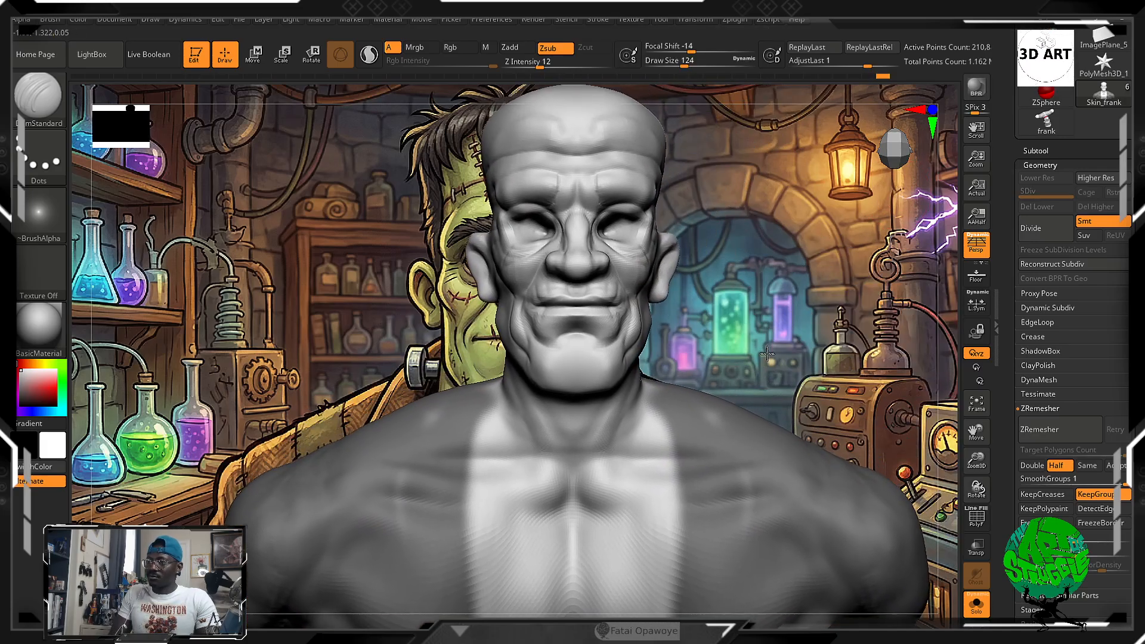
mouse_move(767, 354)
right_mouse_down()
mouse_move(696, 435)
mouse_move(685, 475)
right_mouse_up()
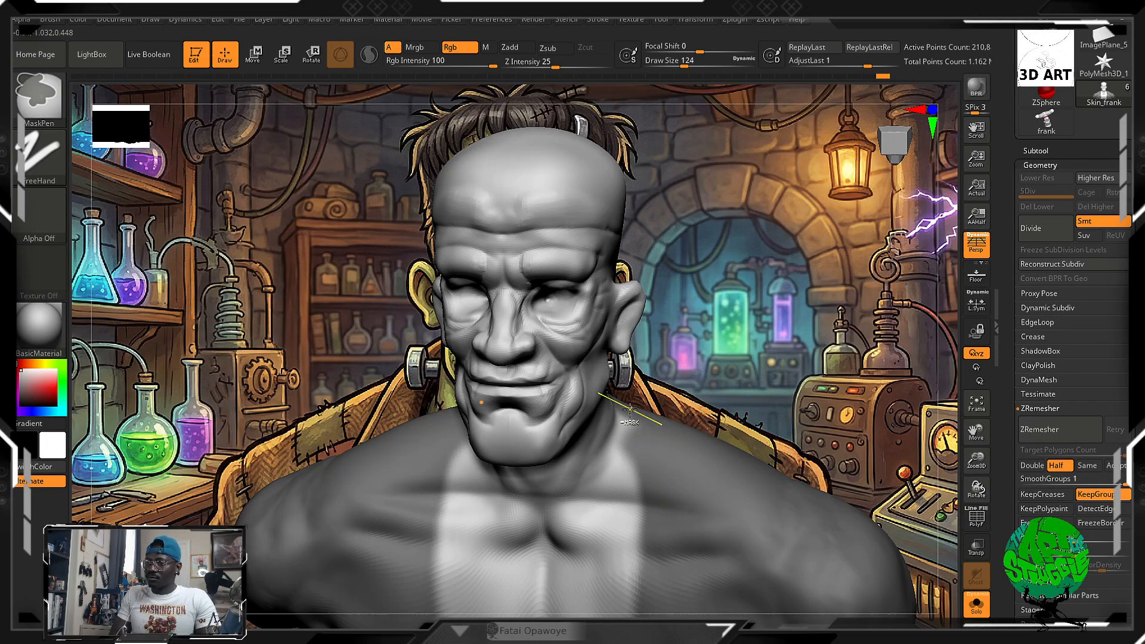
right_click_drag(723, 352, 614, 439)
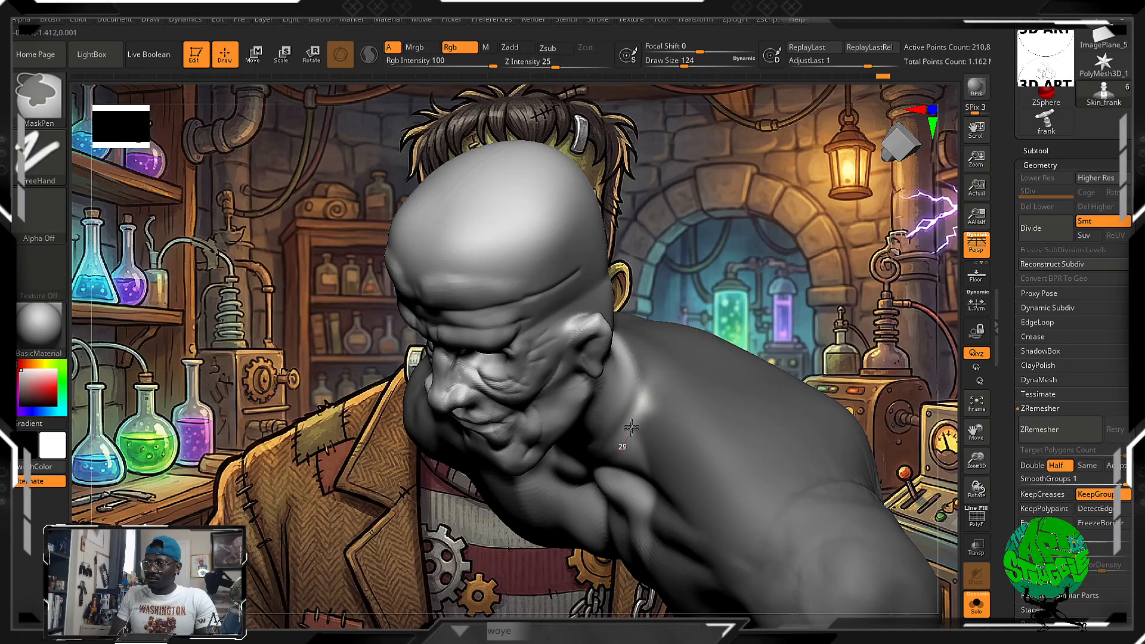
right_click_drag(612, 313, 809, 314)
left_click_drag(570, 284, 655, 350, "ctrl")
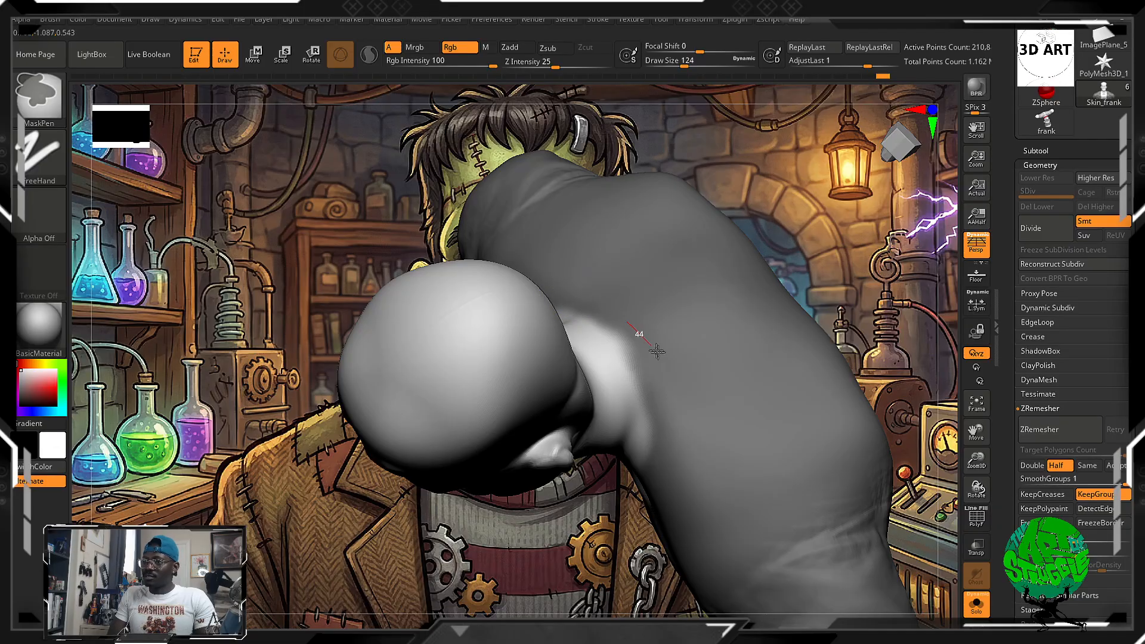
Clean up the mask edge where the neck meets the shoulders, from the front and the side
right_click_drag(824, 310, 728, 340)
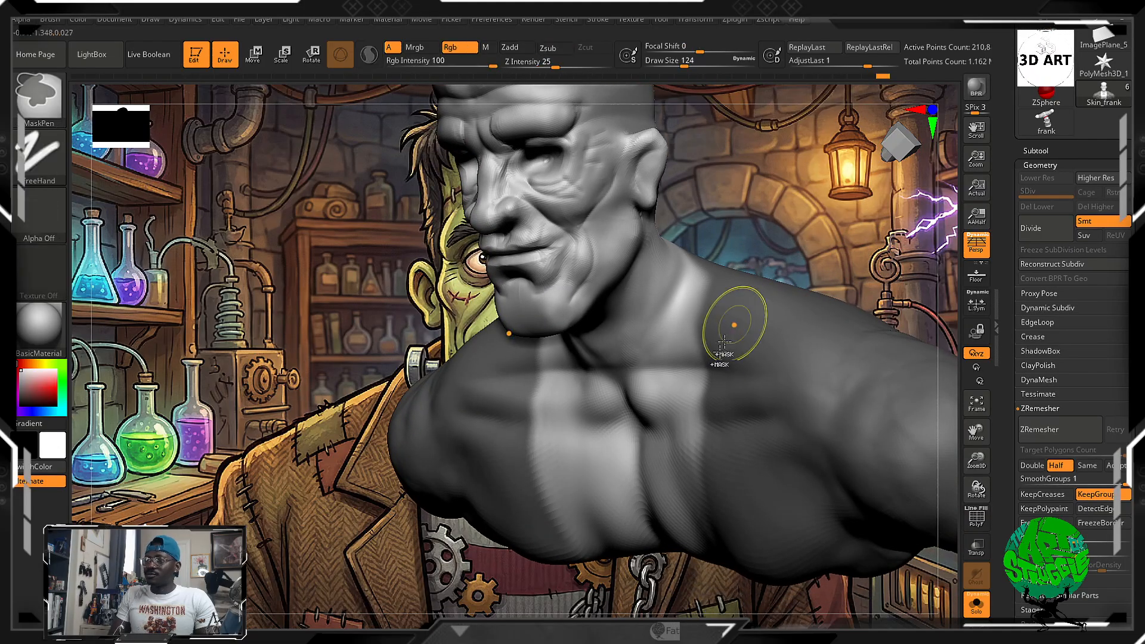
right_click_drag(787, 258, 863, 192)
key("ctrl")
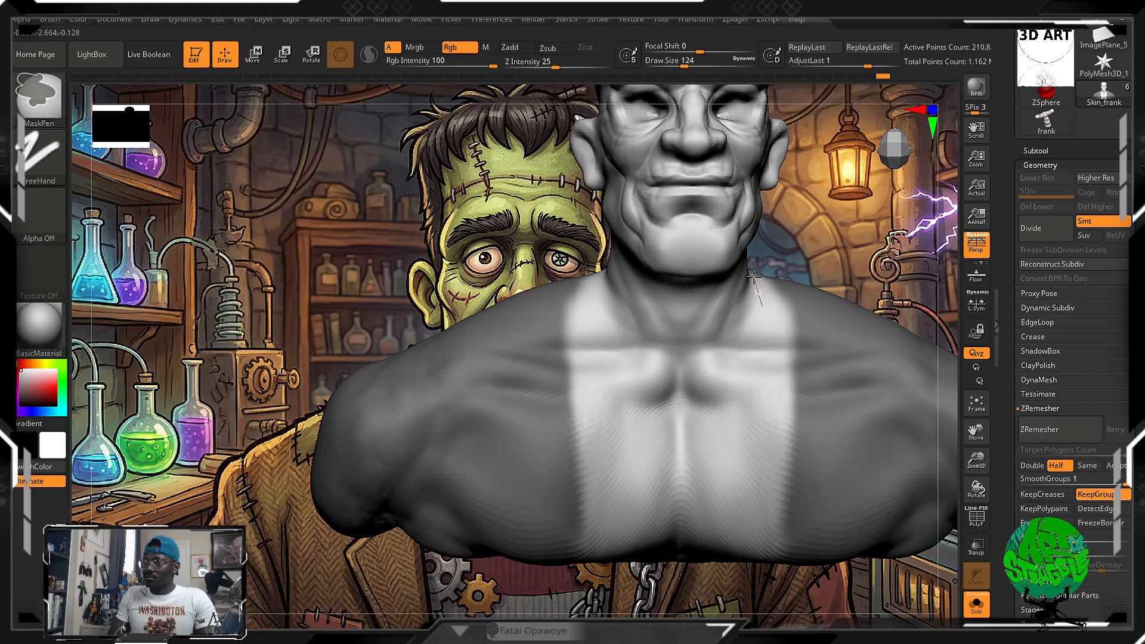
mouse_move(817, 241)
left_mouse_down("ctrl")
mouse_move(799, 281)
mouse_move(770, 298)
mouse_move(784, 309)
mouse_move(597, 426)
left_mouse_up("ctrl")
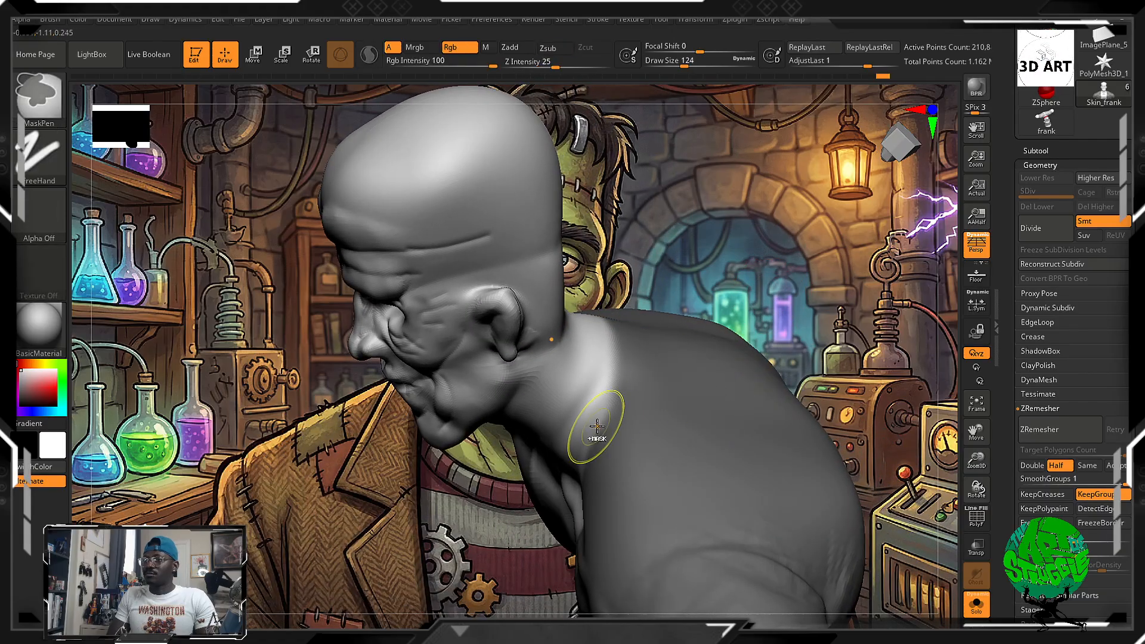
left_click_drag(789, 338, 847, 334, "shift")
left_click_drag(794, 238, 809, 338, "alt")
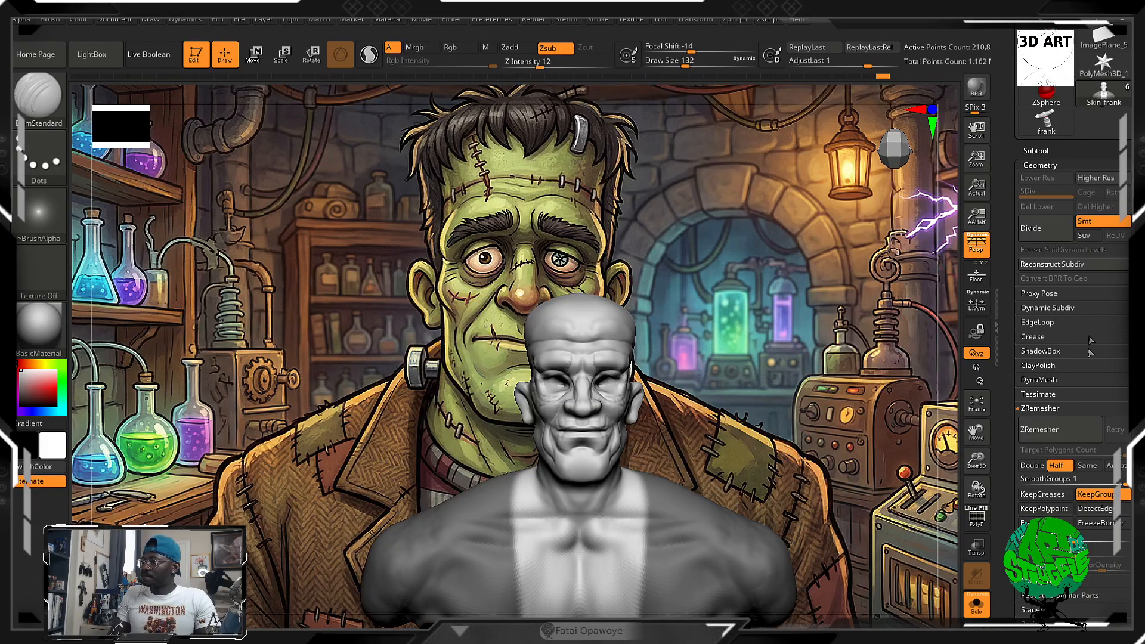
Extract the masked torso as a jacket with a thickness of 0.03 and accept it as a new subtool
left_click(1048, 153)
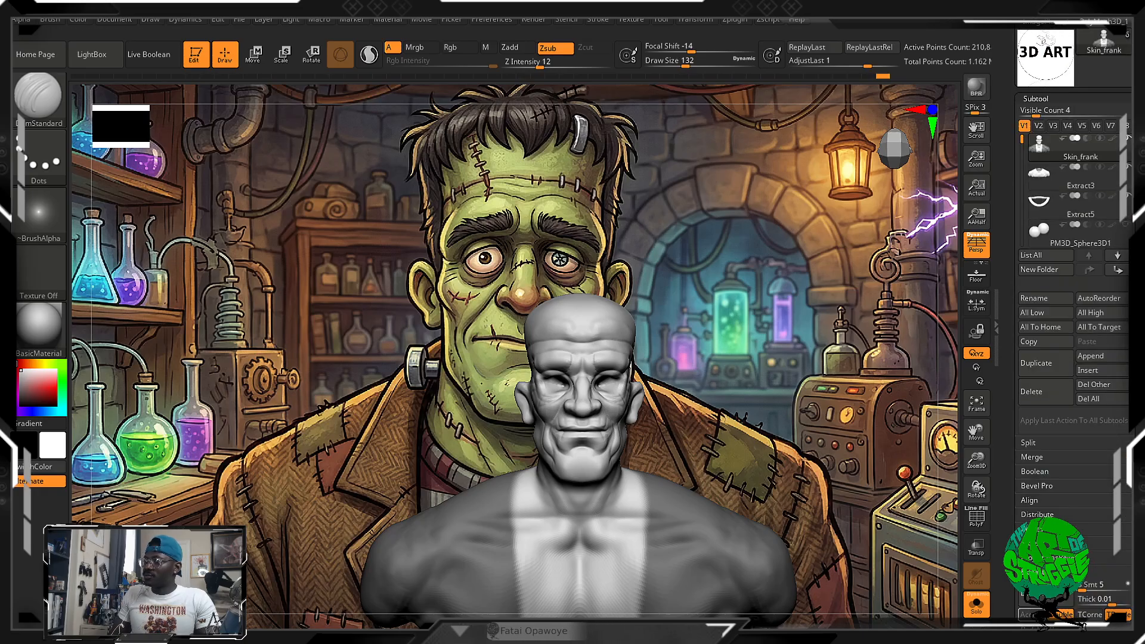
scroll(1101, 466, "down", 4)
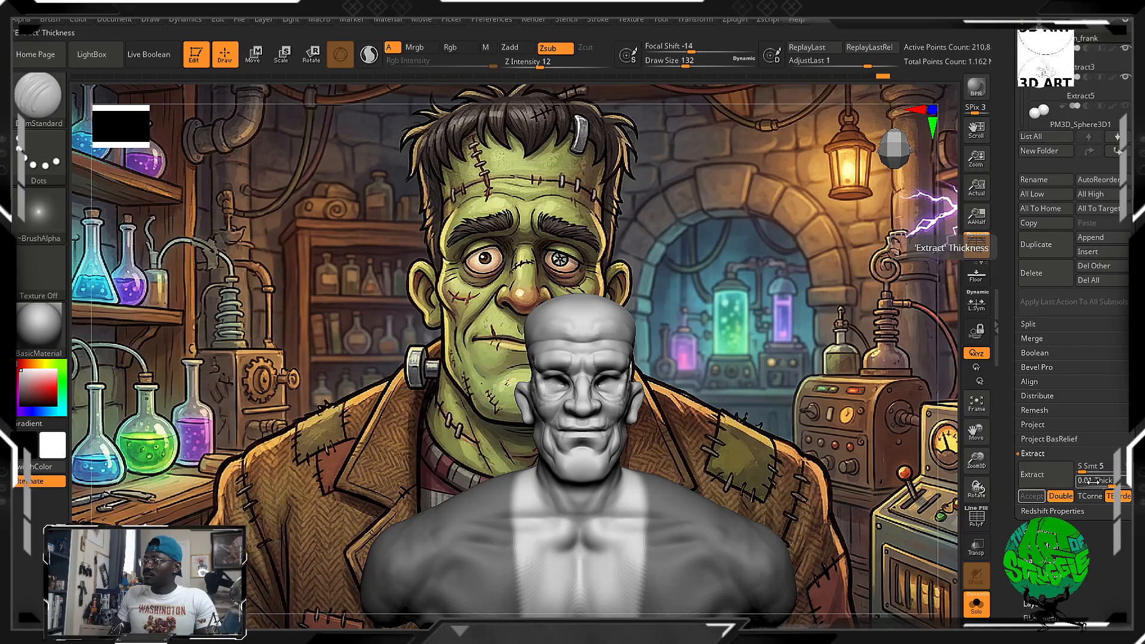
left_click_drag(1096, 481, 1110, 429)
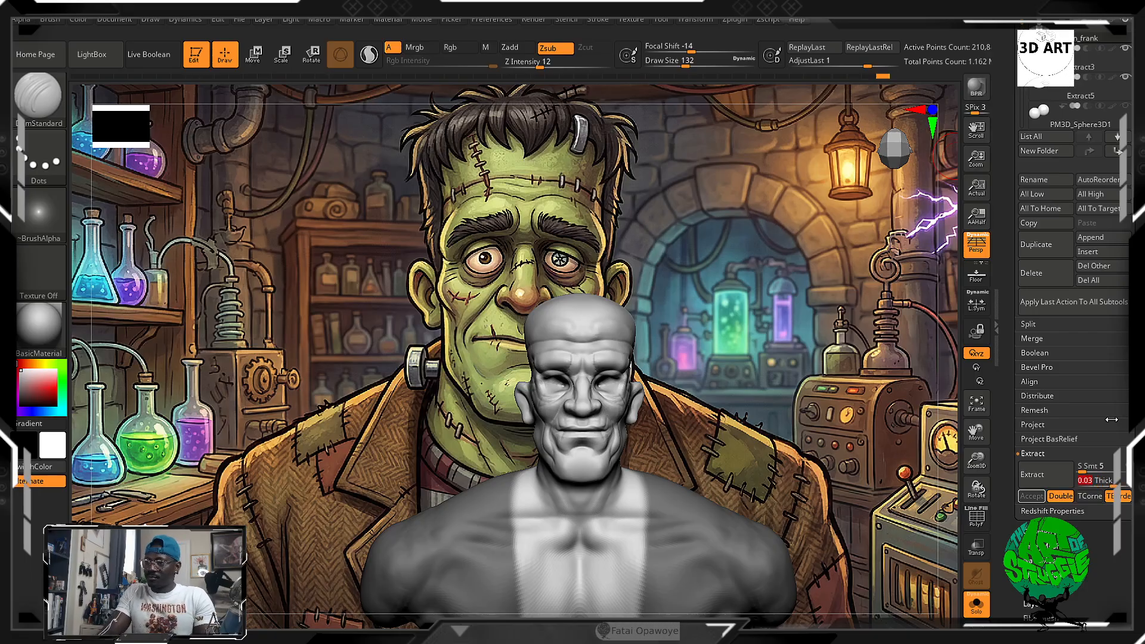
left_click(1038, 477)
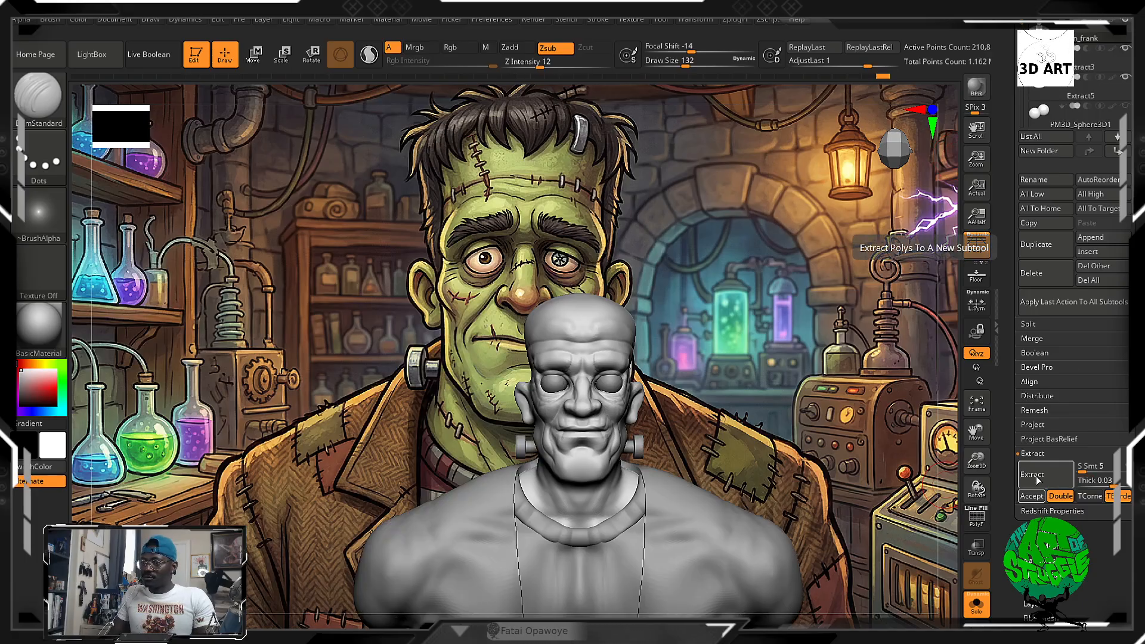
left_click(1028, 500)
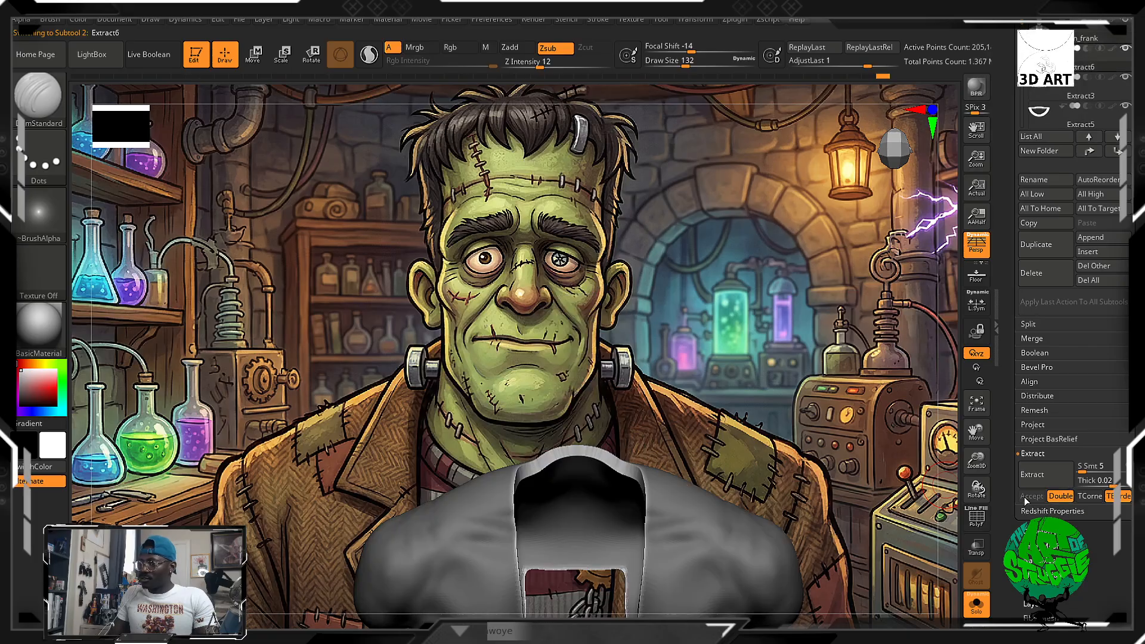
Inspect the extracted jacket and make the Skin_frank subtool active again, framed from the front
mouse_move(882, 389)
left_mouse_down()
mouse_move(942, 395)
mouse_move(888, 389)
left_mouse_up()
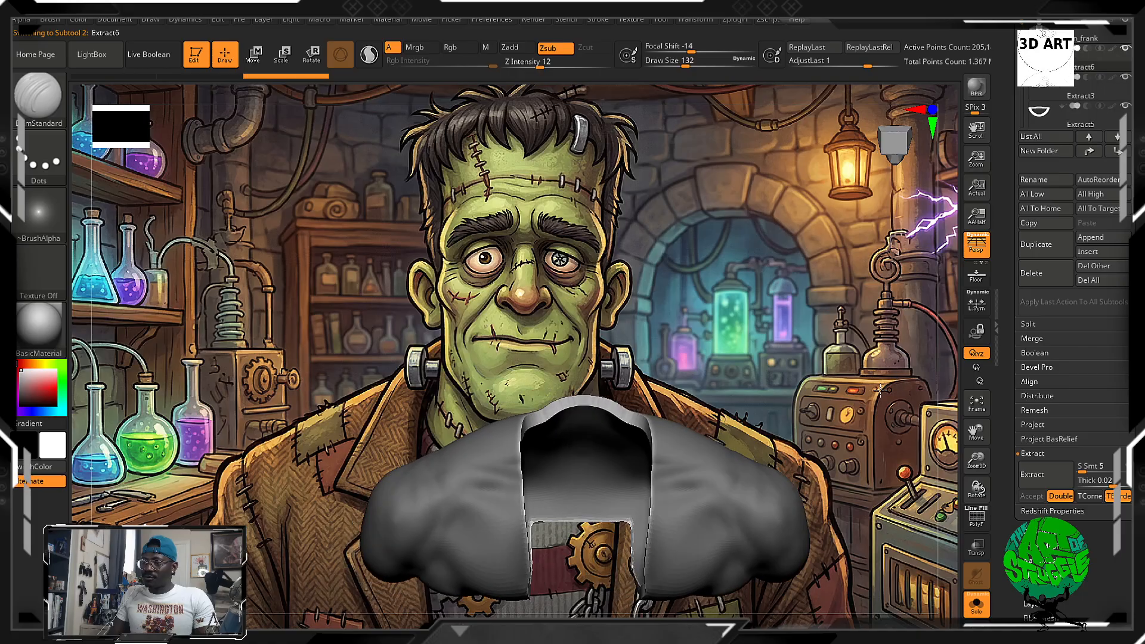
left_click_drag(802, 376, 800, 419, "alt")
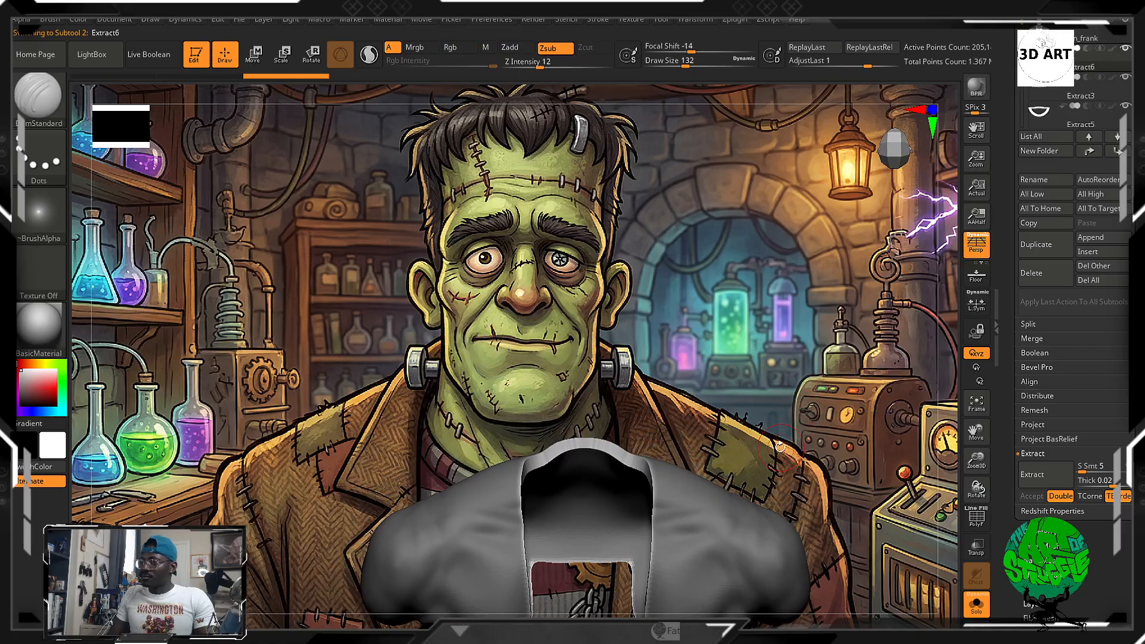
scroll(1073, 239, "up", 6)
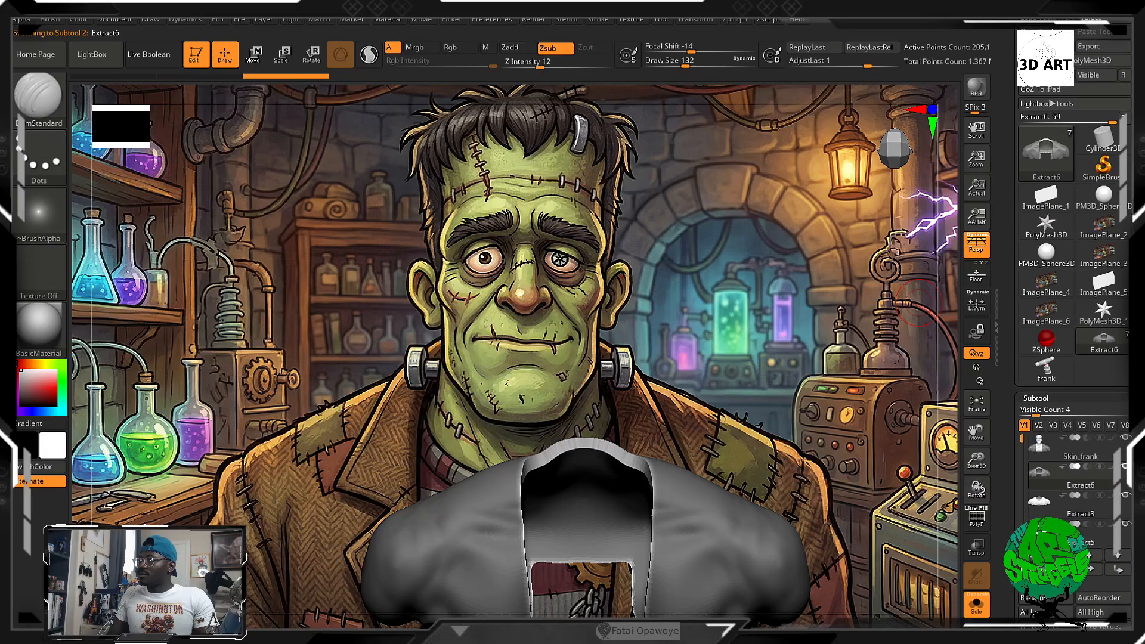
mouse_move(1053, 143)
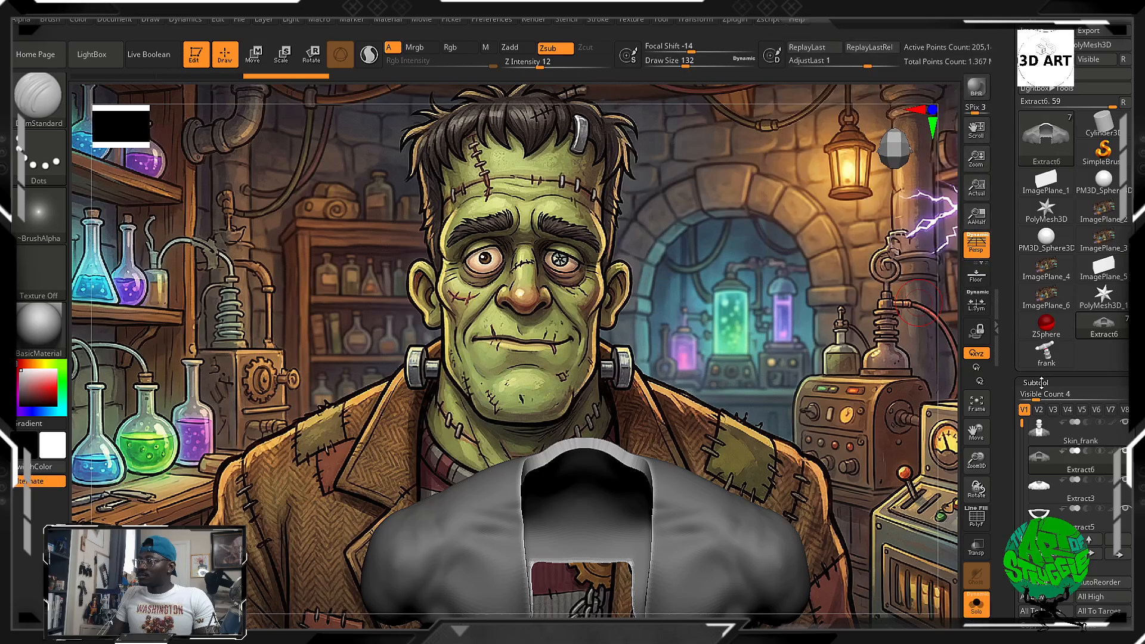
left_click(1054, 438)
mouse_move(794, 358)
left_mouse_down()
mouse_move(734, 342)
mouse_move(758, 370)
mouse_move(772, 436)
mouse_move(775, 392)
left_mouse_up()
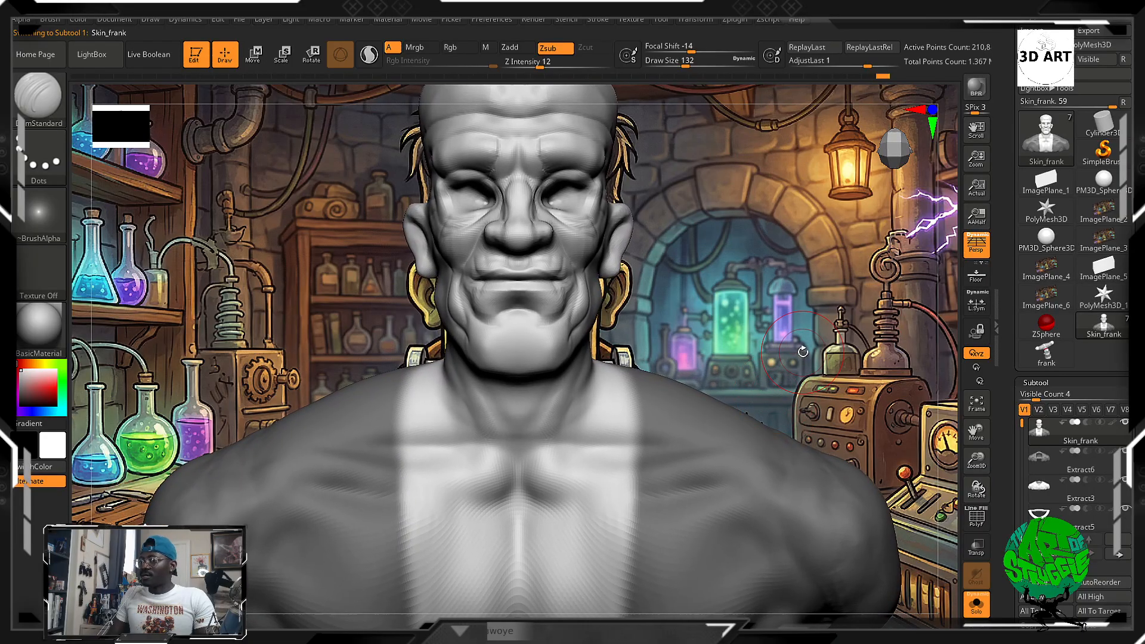
Unmask both arms and the outer shoulders with rectangular selections, keeping a masked strip on each side of the chest
left_click_drag(801, 307, 920, 611, "ctrl+alt")
left_click_drag(746, 299, 855, 603, "ctrl+alt")
mouse_move(802, 403)
left_mouse_down("alt")
mouse_move(805, 338)
mouse_move(806, 408)
mouse_move(817, 402)
left_mouse_up("alt")
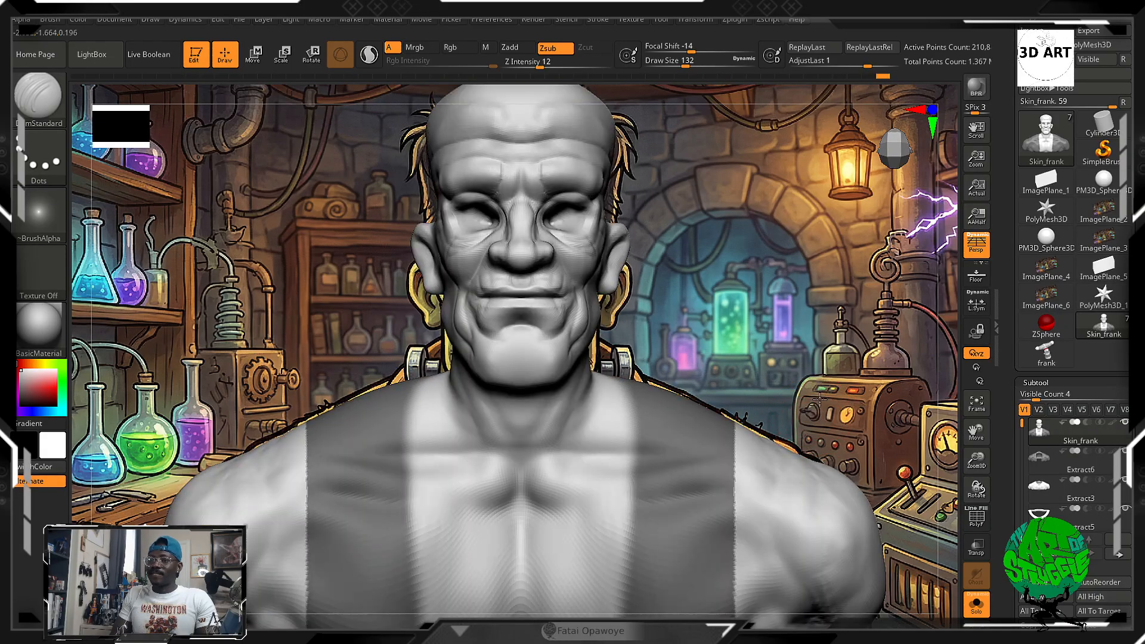
key("shift")
mouse_move(744, 351)
left_mouse_down("alt")
mouse_move(747, 325)
mouse_move(756, 363)
mouse_move(759, 334)
left_mouse_up("alt")
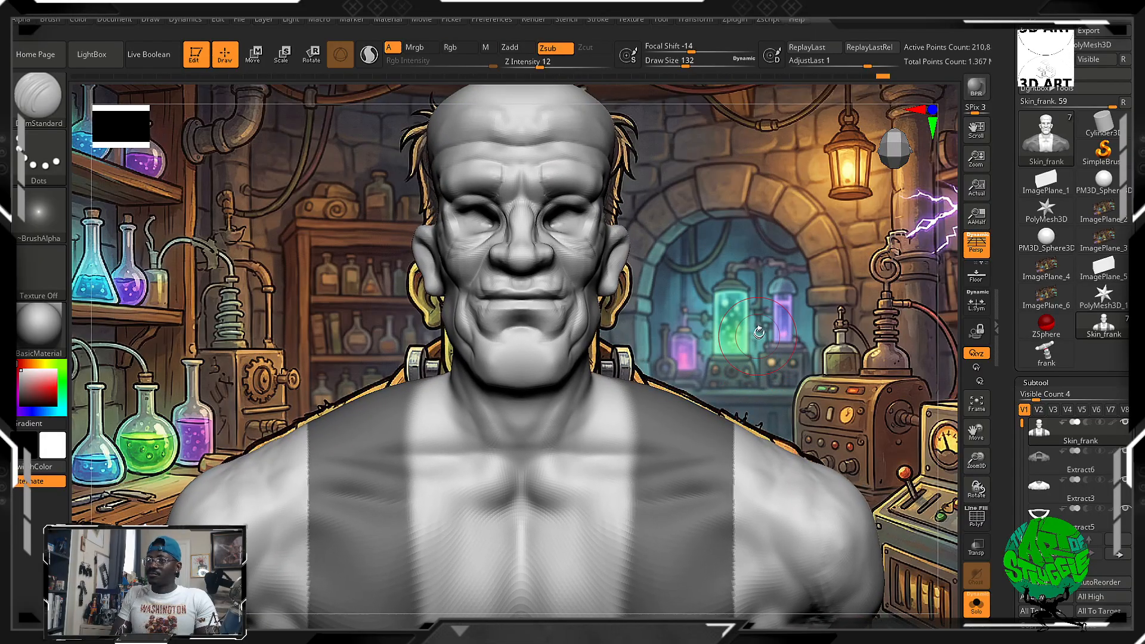
Set the reference view's model opacity to 68 and line the bust up with the Frankenstein image
left_click(634, 20)
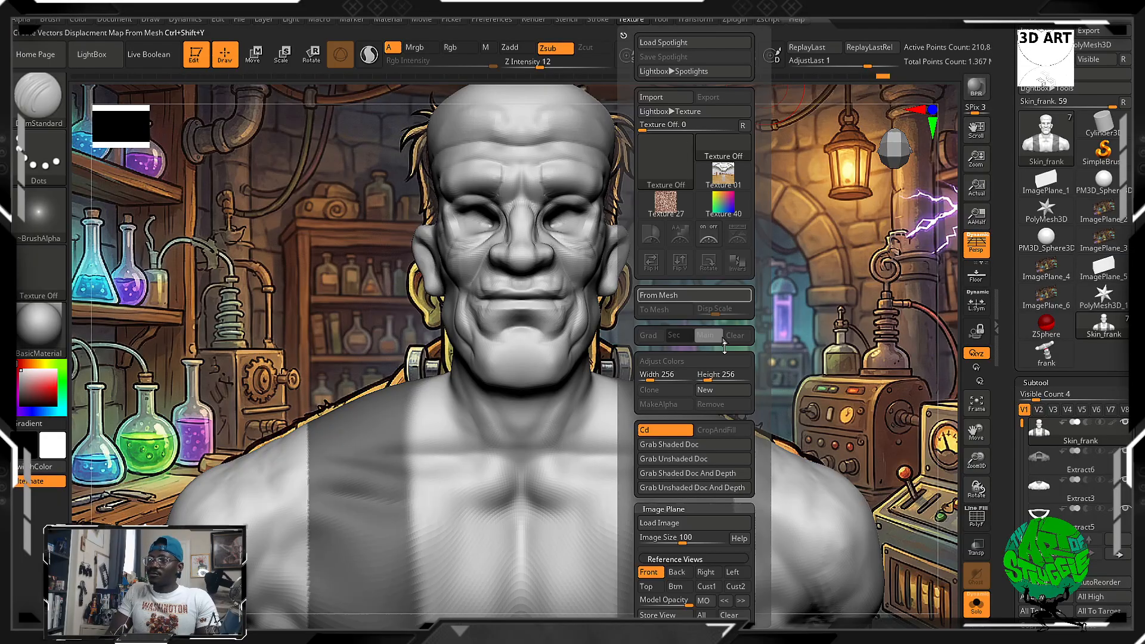
left_click(675, 601)
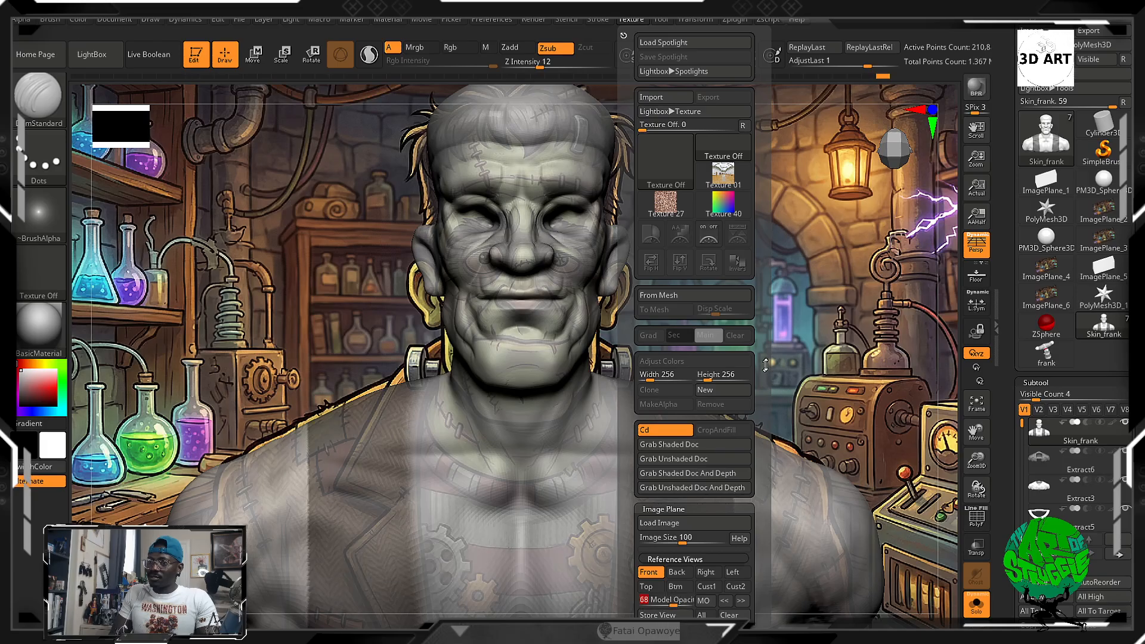
mouse_move(768, 389)
left_mouse_down()
mouse_move(757, 391)
mouse_move(771, 395)
mouse_move(771, 382)
mouse_move(764, 396)
left_mouse_up()
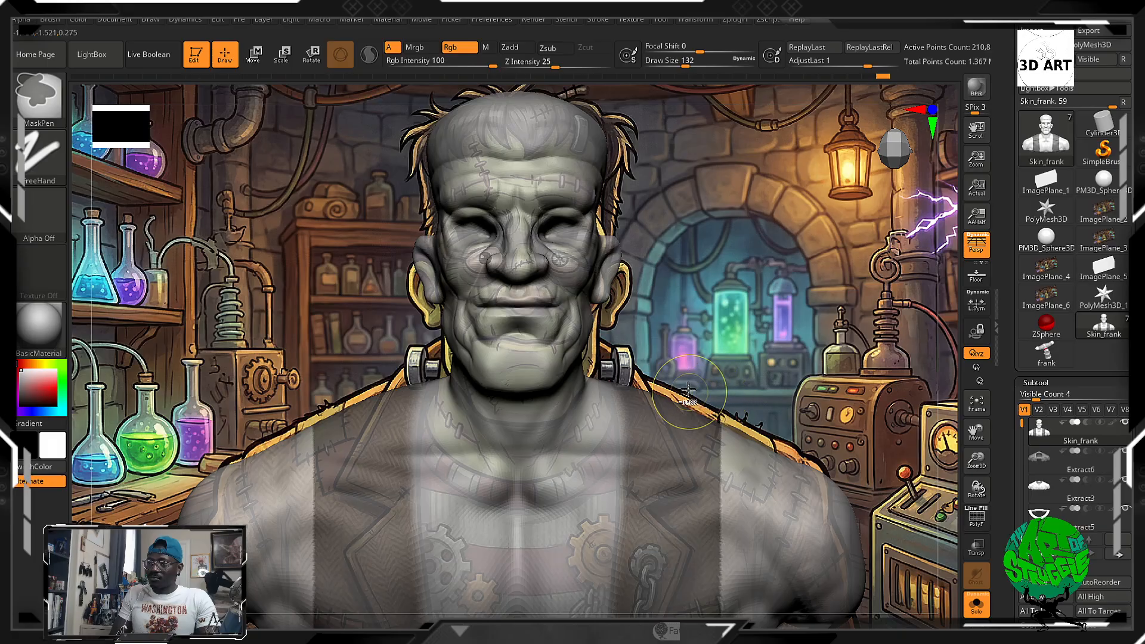
Unmask the notch beside the upper lapel along the reference with a mask brush size of 60, undoing the last stroke
key("ctrl")
key("bracketleft")
key("bracketleft")
key("bracketleft")
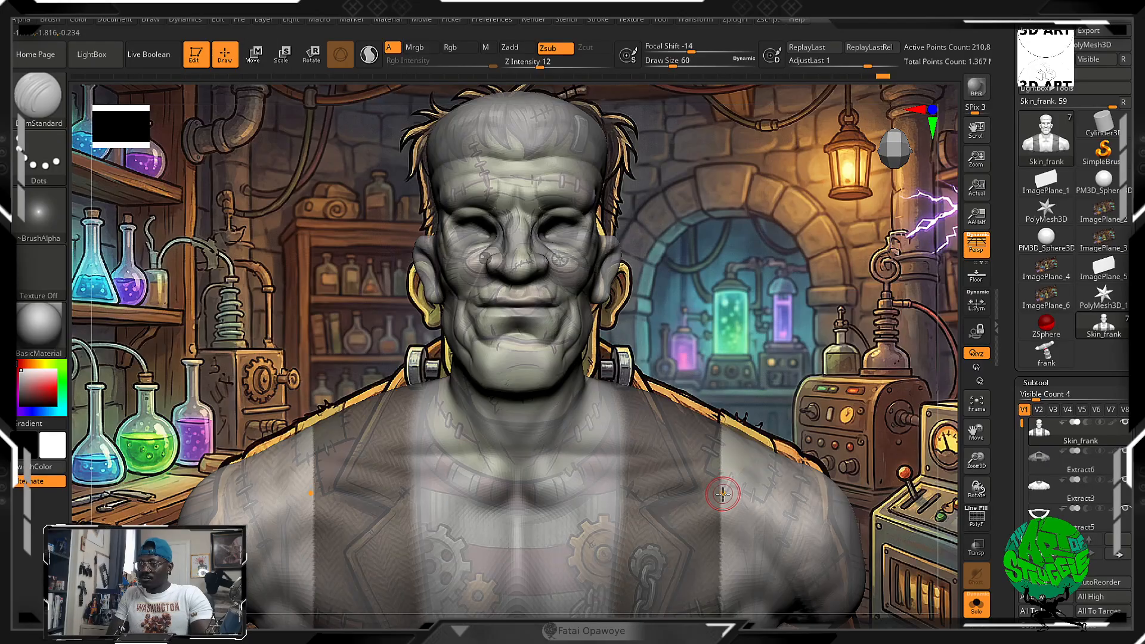
key("ctrl")
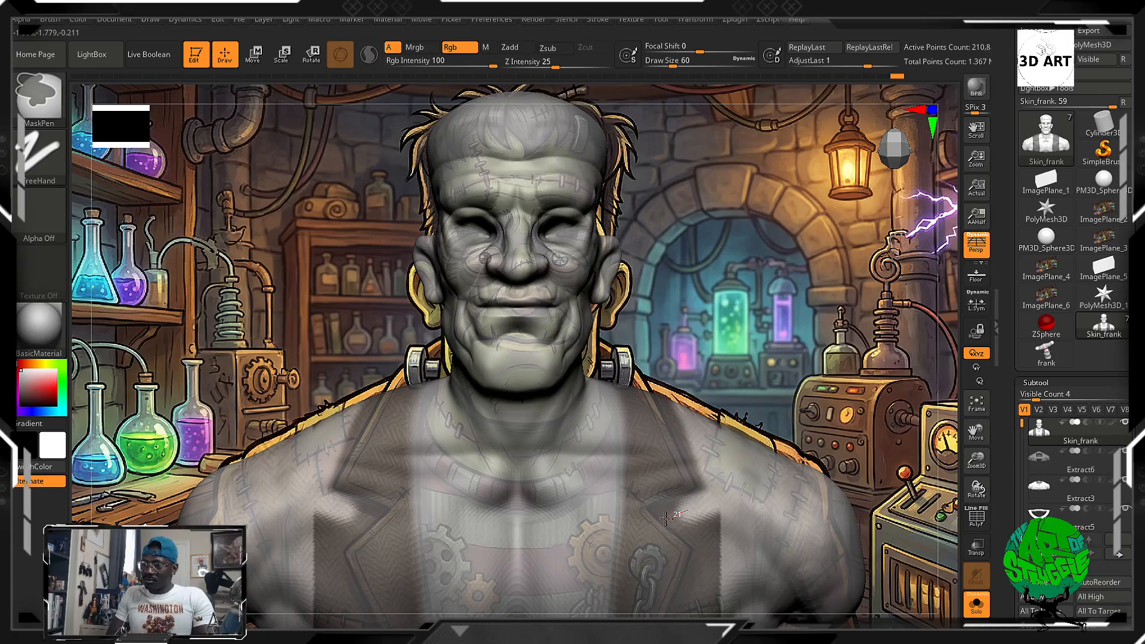
left_click_drag(666, 513, 722, 553, "ctrl+alt")
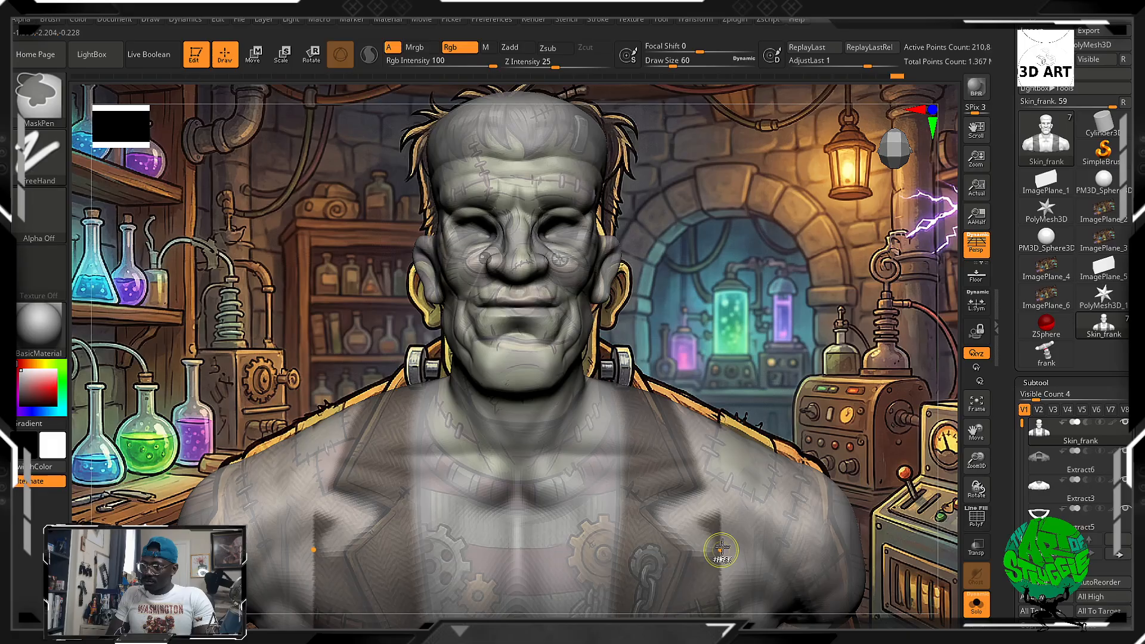
key("ctrl+z")
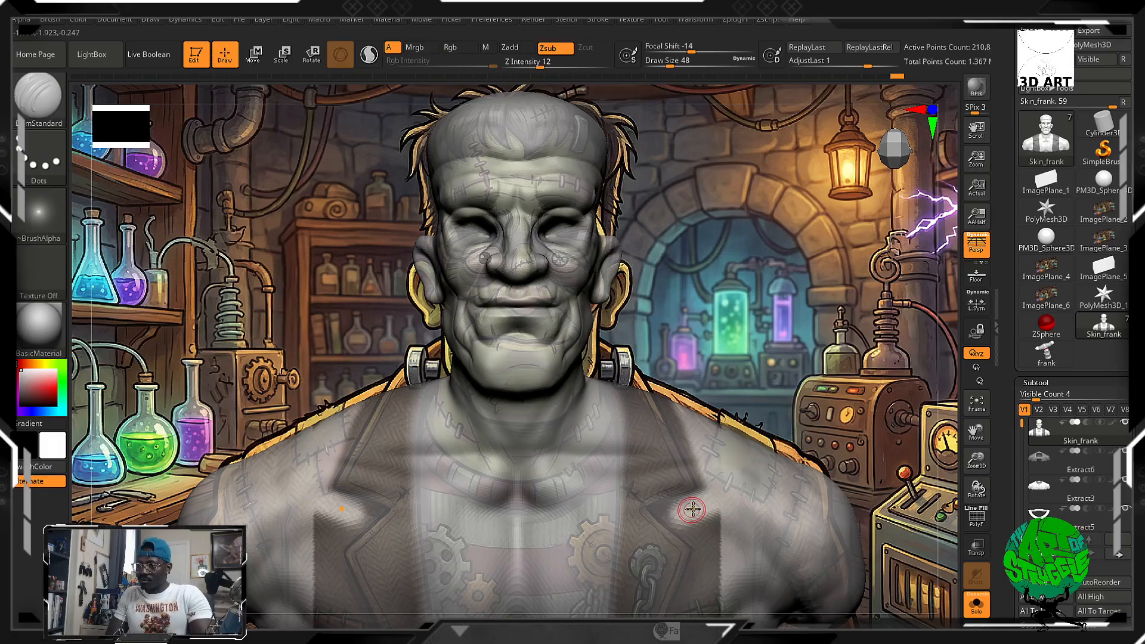
Unmask the area outside the lower lapel's edge along the reference with draw size 48, undoing the extra stroke near the shoulder
key("ctrl")
left_click_drag(699, 532, 733, 567, "ctrl+alt")
left_click_drag(729, 501, 702, 601, "ctrl+alt")
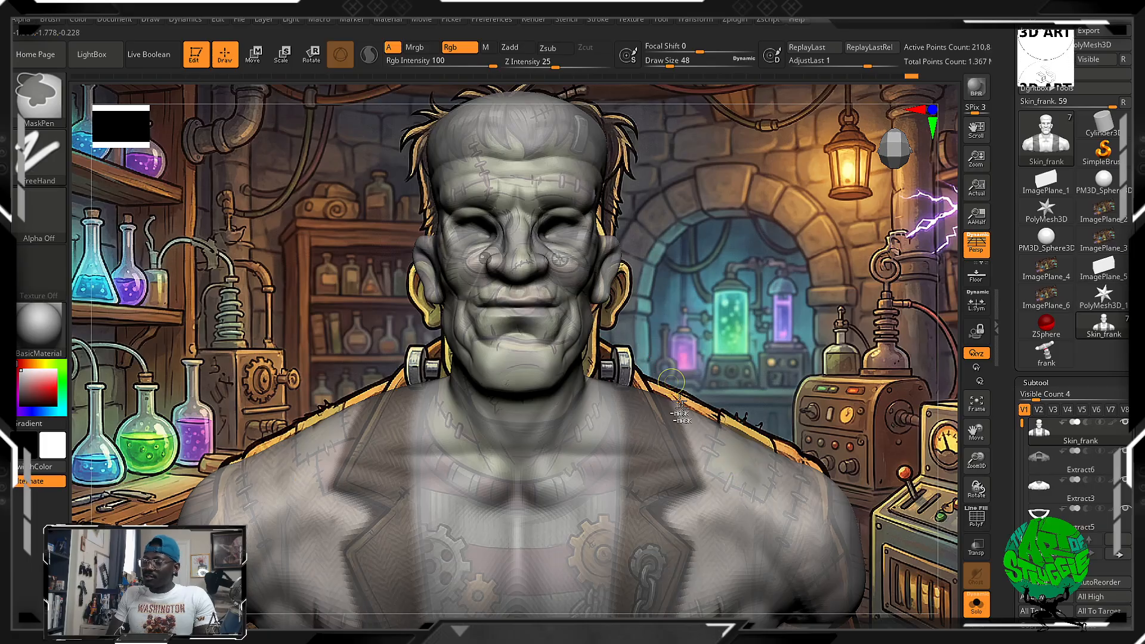
left_click_drag(694, 451, 662, 394, "ctrl+alt")
key("ctrl+z")
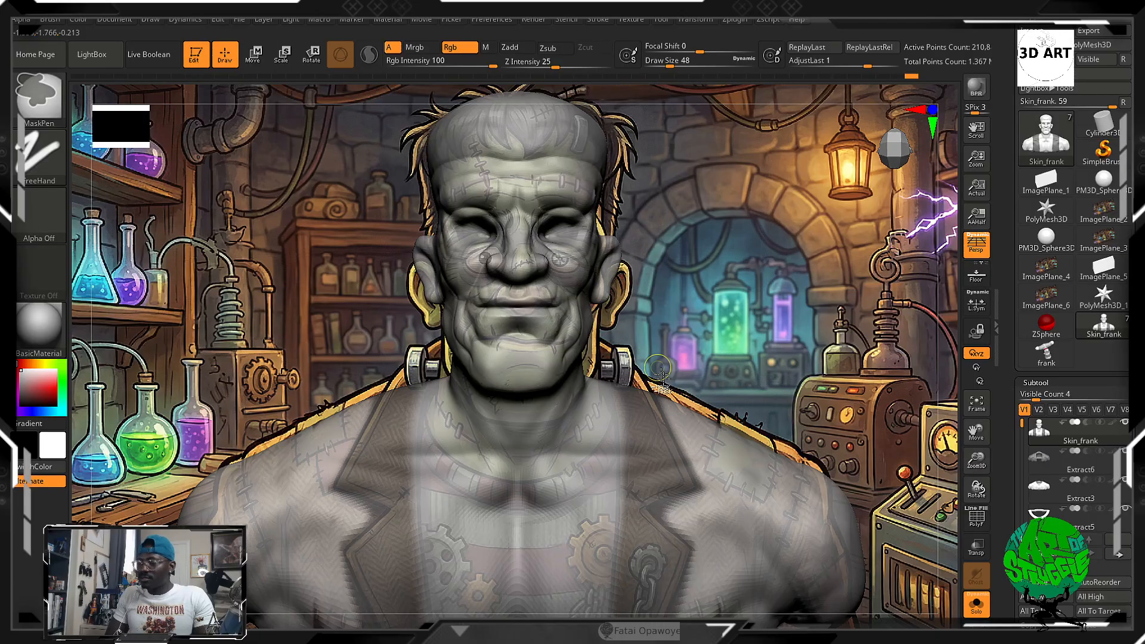
Unmask the leftover patches on the outer chest below the shoulders
mouse_move(800, 455)
left_mouse_down("alt")
mouse_move(831, 470)
mouse_move(776, 442)
mouse_move(673, 531)
mouse_move(670, 568)
left_mouse_up("alt")
key("ctrl")
left_click_drag(715, 417, 688, 461, "ctrl+alt")
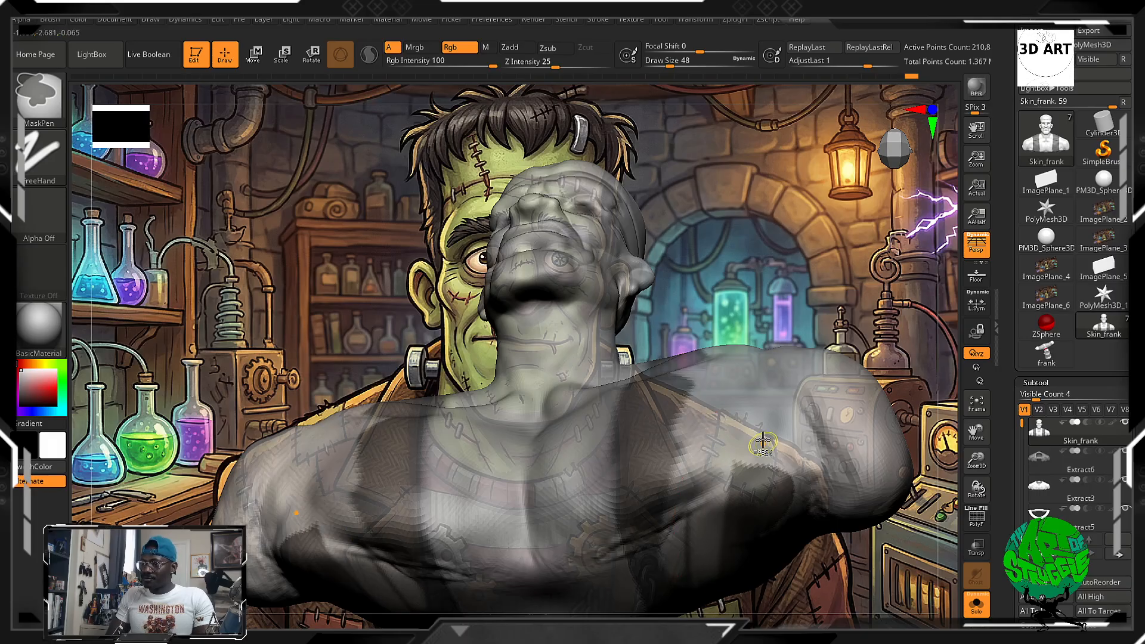
left_click_drag(756, 471, 754, 555, "ctrl+alt")
Unmask a thin curved line across the shoulder and upper back to outline the collar's lower edge
mouse_move(823, 321)
left_mouse_down()
mouse_move(718, 399)
mouse_move(566, 399)
left_mouse_up()
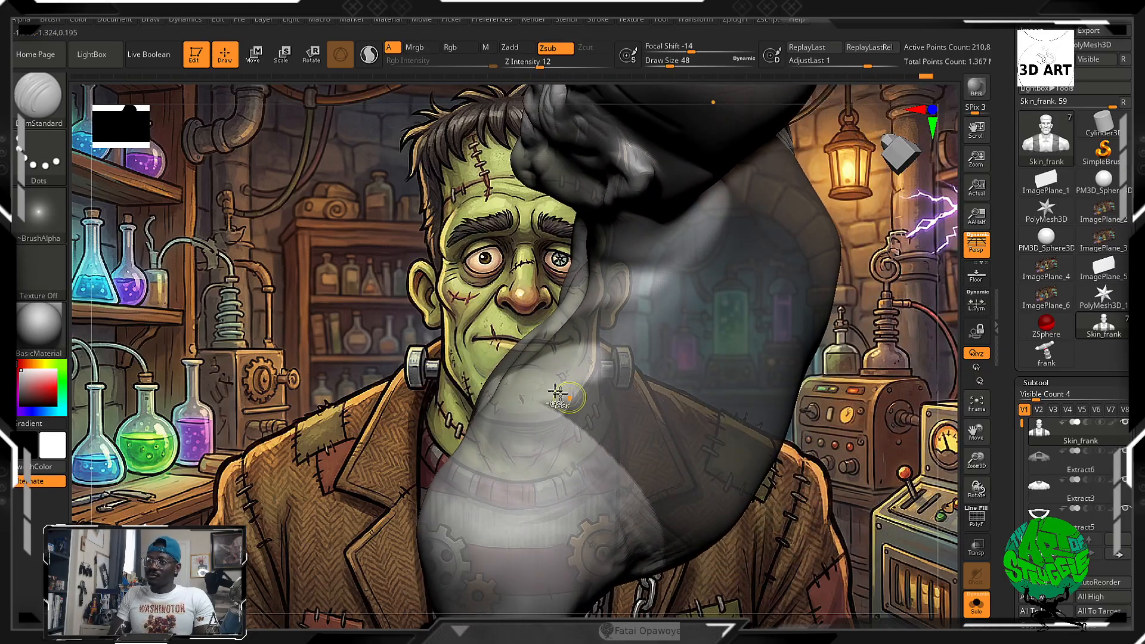
key("ctrl")
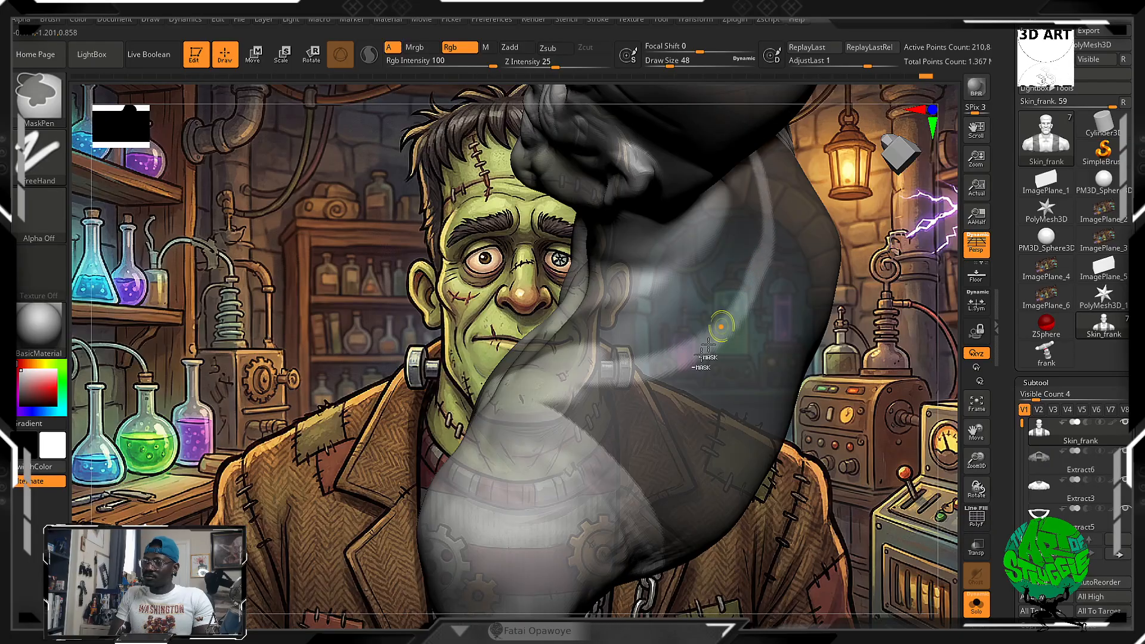
left_click_drag(724, 397, 781, 275)
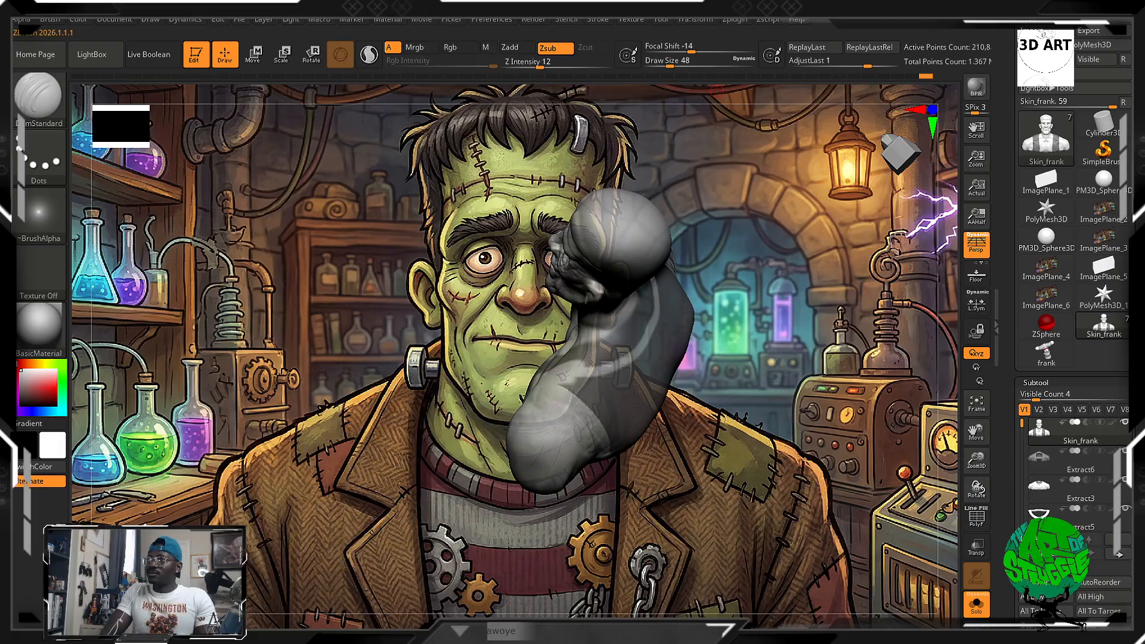
Set the reference view's model opacity to 100
left_click(630, 20)
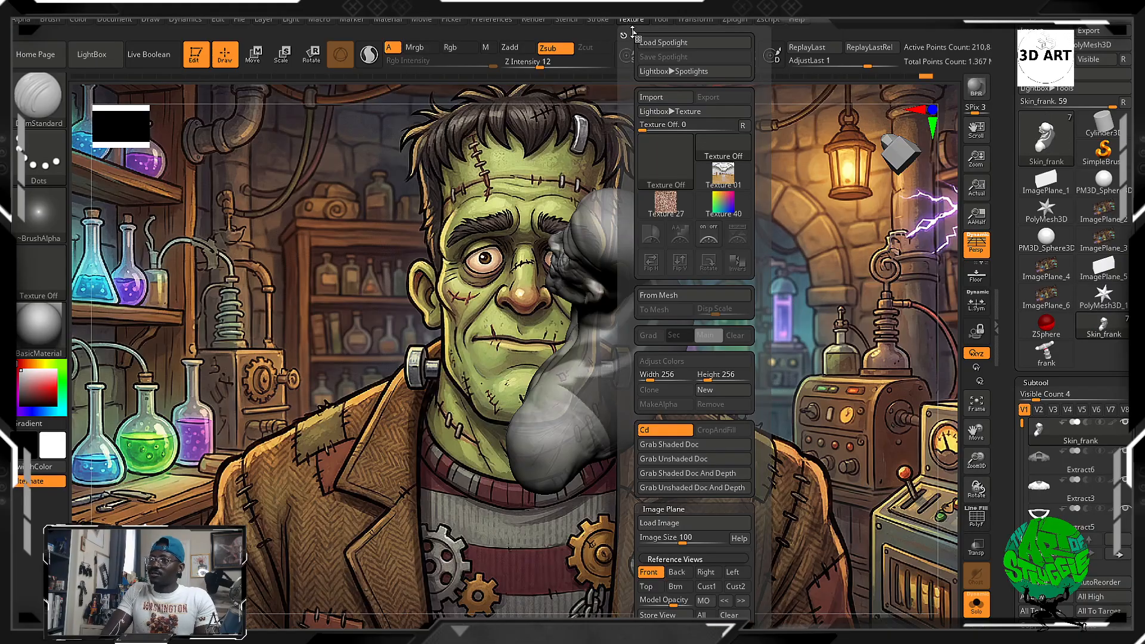
left_click_drag(671, 605, 669, 606)
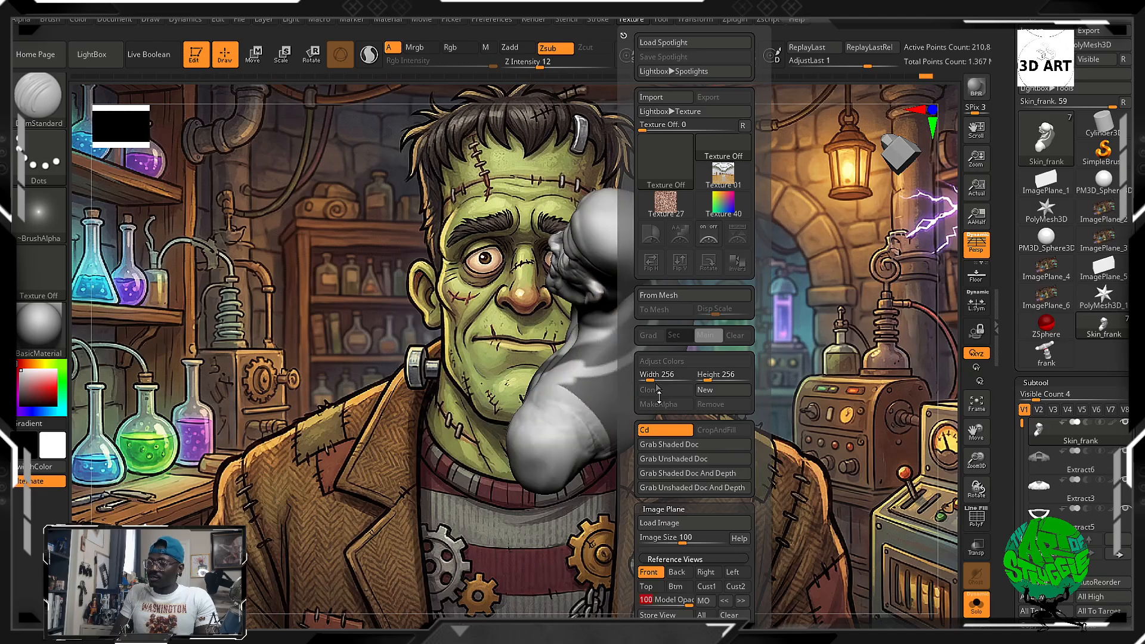
mouse_move(814, 327)
left_mouse_down()
mouse_move(764, 394)
mouse_move(729, 356)
mouse_move(639, 334)
mouse_move(670, 438)
mouse_move(728, 402)
left_mouse_up()
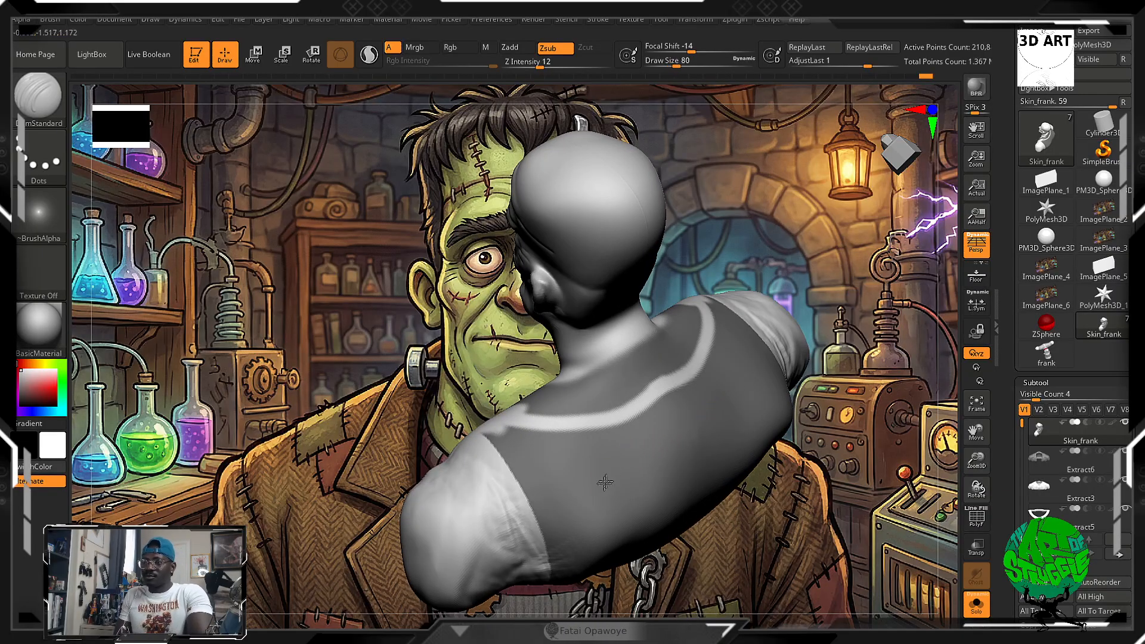
Unmask the whole back below the collar outline with draw size 168, leaving only the collar band around the neck masked
key("ctrl")
mouse_move(531, 479)
left_mouse_down("ctrl+alt")
mouse_move(635, 473)
mouse_move(756, 388)
mouse_move(564, 459)
mouse_move(477, 436)
mouse_move(646, 437)
left_mouse_up("ctrl+alt")
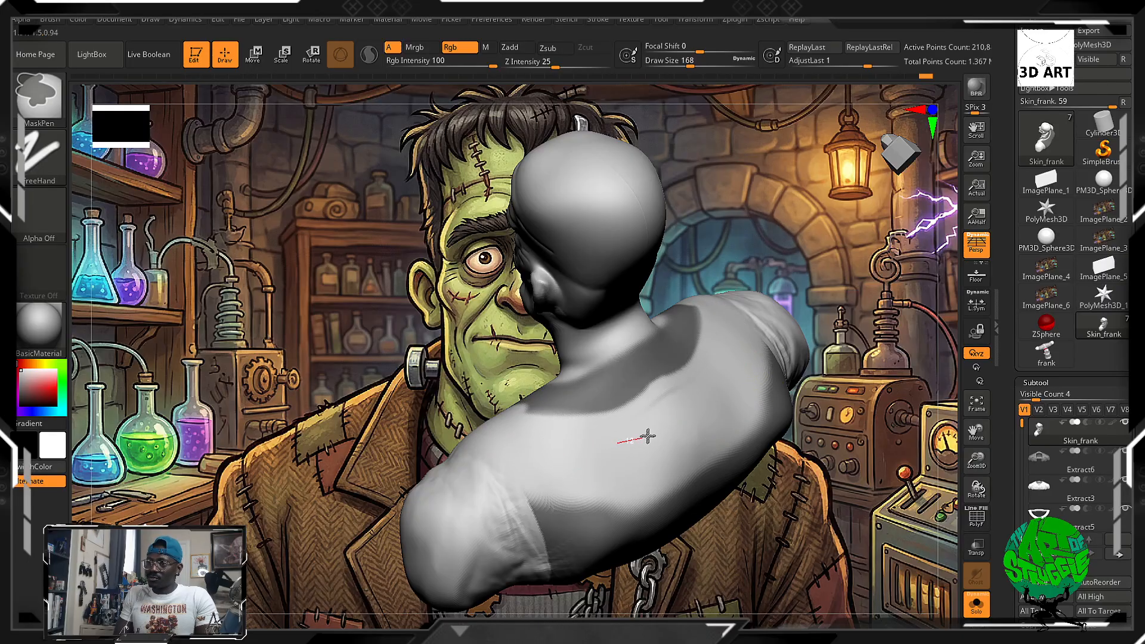
mouse_move(714, 399)
left_mouse_down("ctrl+alt")
mouse_move(575, 552)
mouse_move(642, 513)
left_mouse_up("ctrl+alt")
mouse_move(772, 397)
left_mouse_down("ctrl+alt")
mouse_move(563, 513)
mouse_move(645, 513)
left_mouse_up("ctrl+alt")
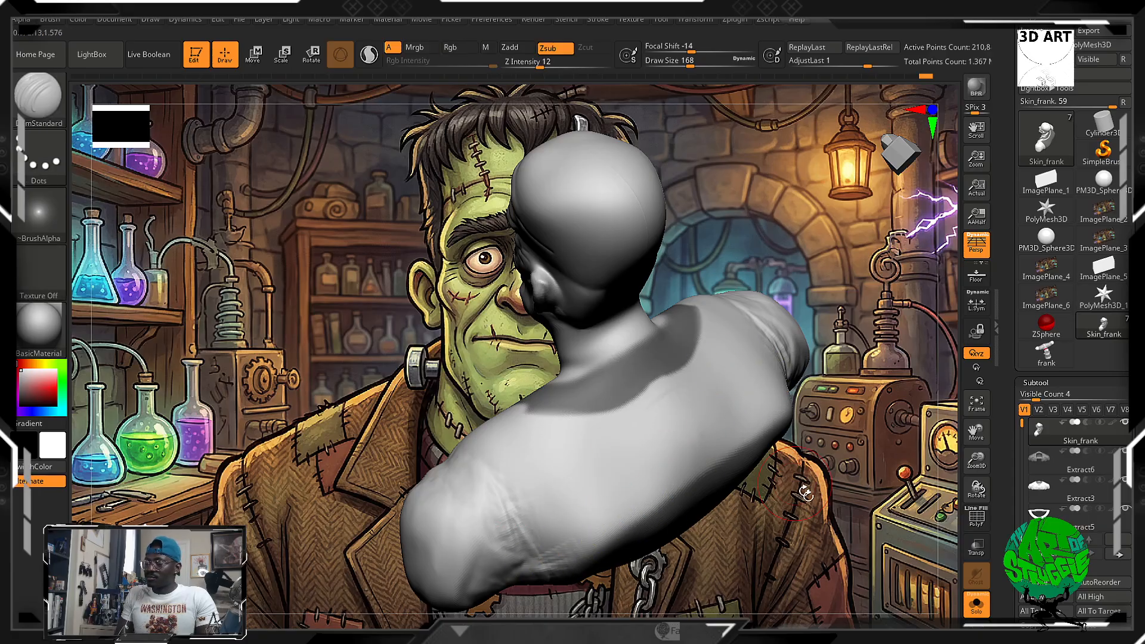
right_click_drag(657, 516, 692, 426)
mouse_move(793, 415)
left_mouse_down("ctrl+alt")
mouse_move(790, 373)
mouse_move(619, 368)
mouse_move(504, 427)
left_mouse_up("ctrl+alt")
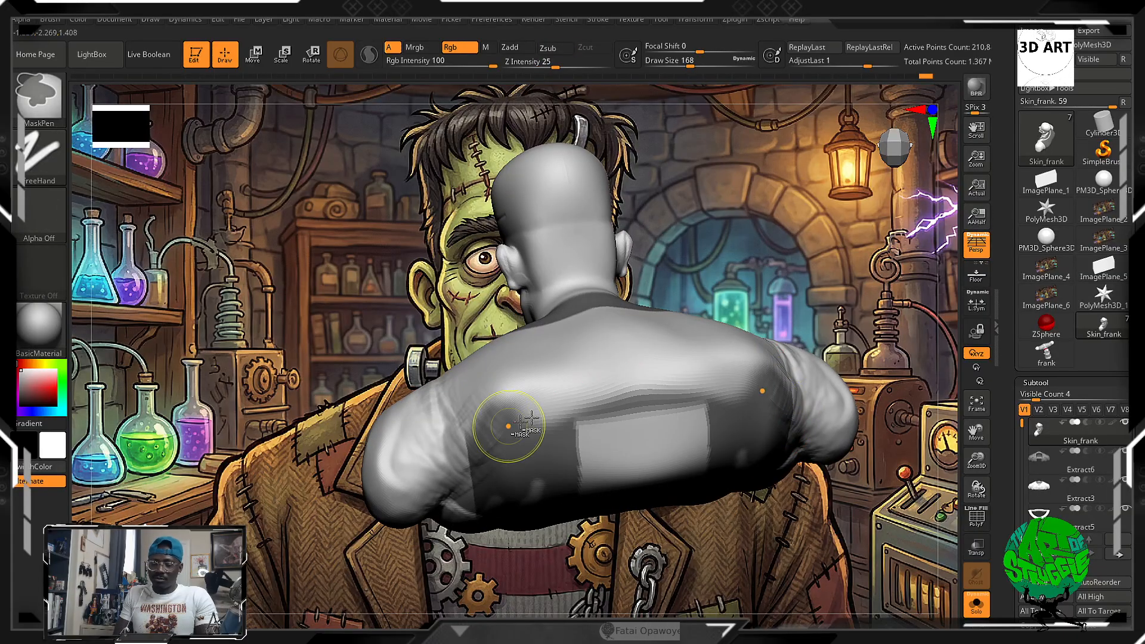
left_click_drag(782, 382, 525, 418, "ctrl+alt")
mouse_move(786, 374)
left_mouse_down("ctrl+alt")
mouse_move(746, 411)
mouse_move(782, 393)
mouse_move(734, 430)
mouse_move(736, 407)
left_mouse_up("ctrl+alt")
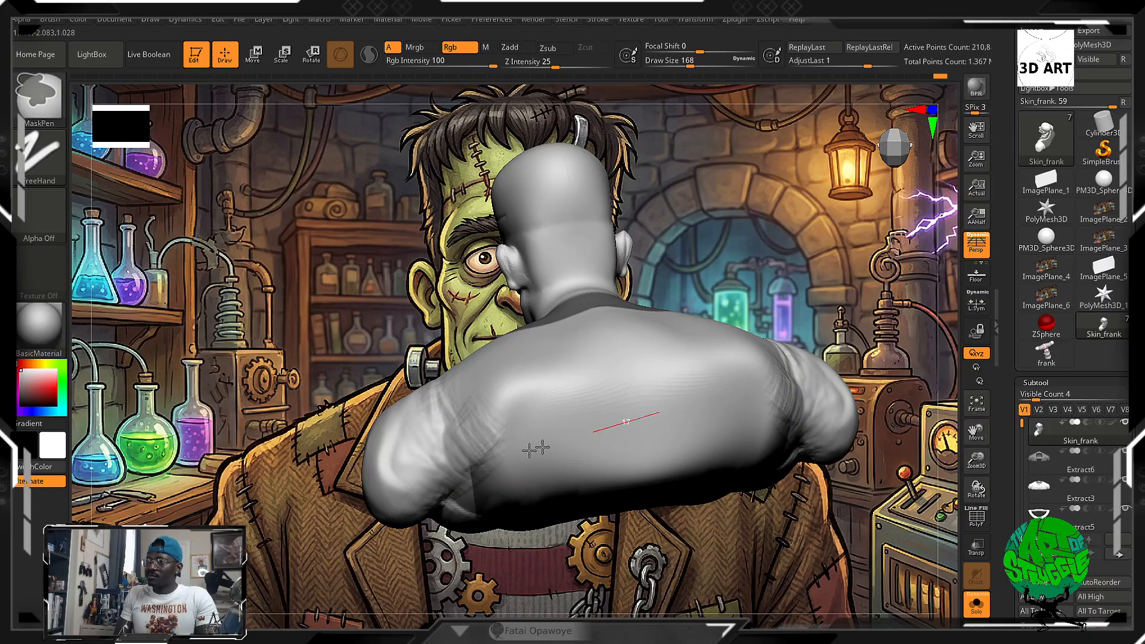
mouse_move(736, 407)
right_mouse_down()
mouse_move(785, 422)
mouse_move(767, 426)
mouse_move(768, 411)
right_mouse_up()
mouse_move(798, 459)
left_mouse_down("ctrl+alt")
mouse_move(799, 468)
mouse_move(782, 336)
mouse_move(762, 464)
left_mouse_up("ctrl+alt")
Clear the remaining mask from the bust's underside and sides outside the lapel strips
left_click_drag(765, 402, 760, 351, "ctrl+alt")
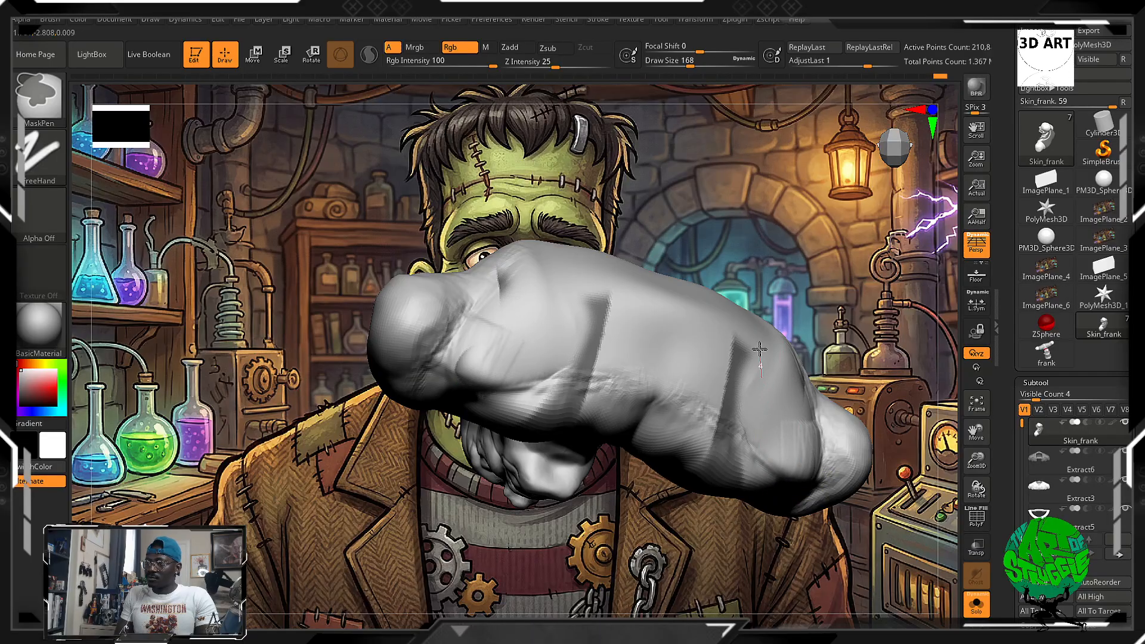
right_click_drag(796, 375, 808, 375)
left_click_drag(805, 376, 783, 452, "ctrl+alt")
right_click_drag(859, 253, 723, 245)
mouse_move(605, 385)
right_mouse_down("alt")
mouse_move(552, 404)
mouse_move(585, 302)
right_mouse_up("alt")
mouse_move(558, 477)
right_mouse_down()
mouse_move(614, 472)
mouse_move(552, 459)
right_mouse_up()
mouse_move(551, 459)
right_mouse_down("alt")
mouse_move(357, 538)
mouse_move(418, 523)
right_mouse_up("alt")
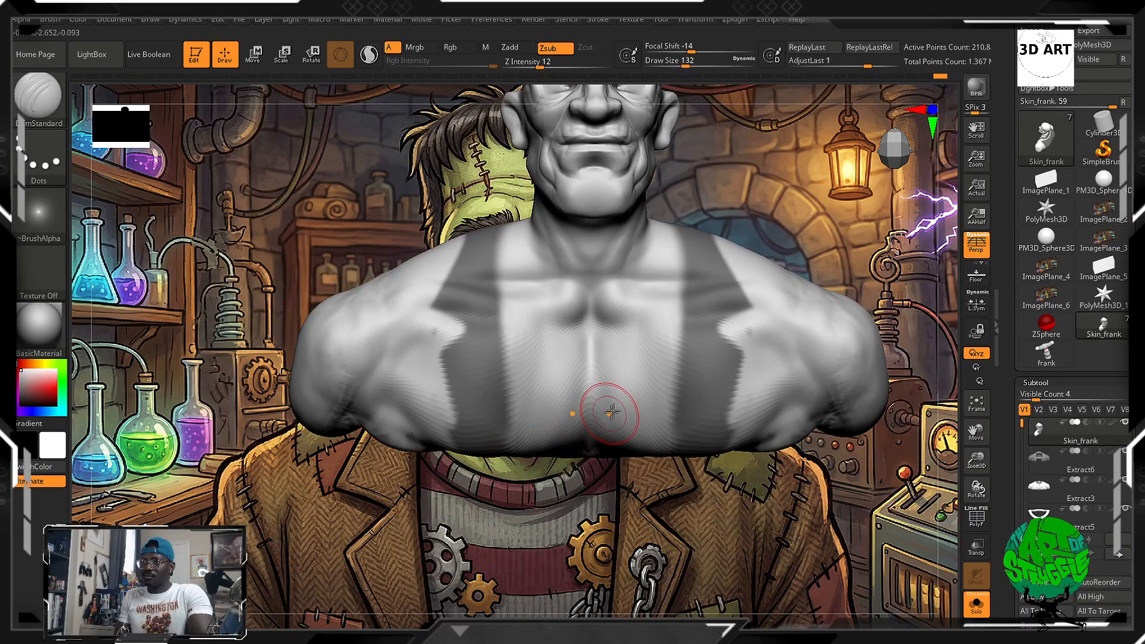
Clean up the mask around the arms and underside with a small brush of draw size 28
key("[")
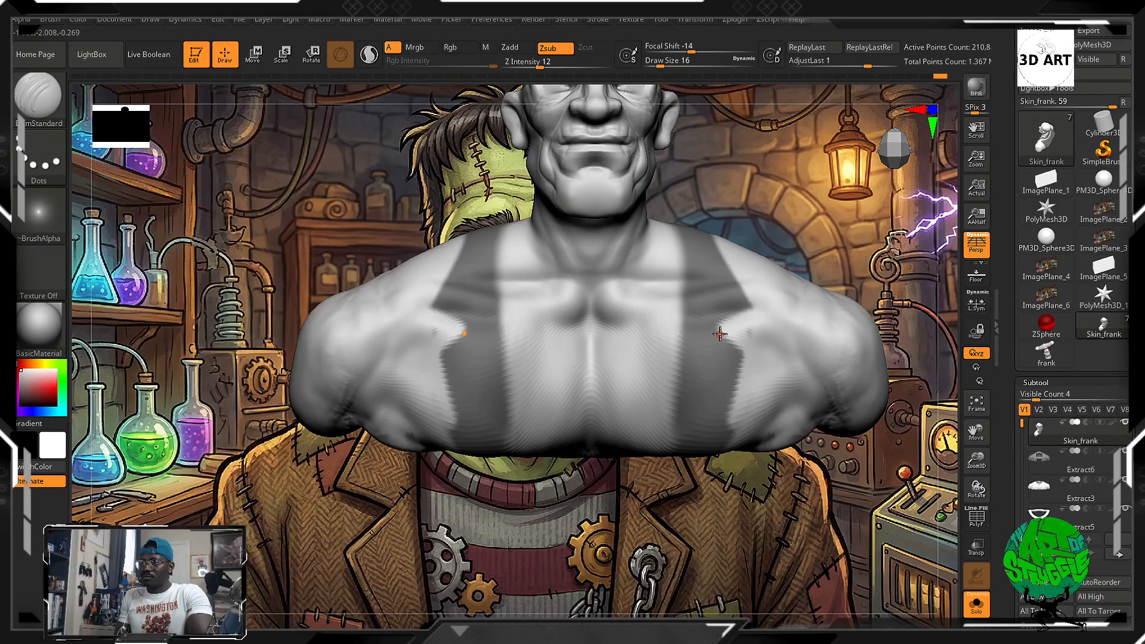
left_click_drag(750, 330, 757, 357, "ctrl")
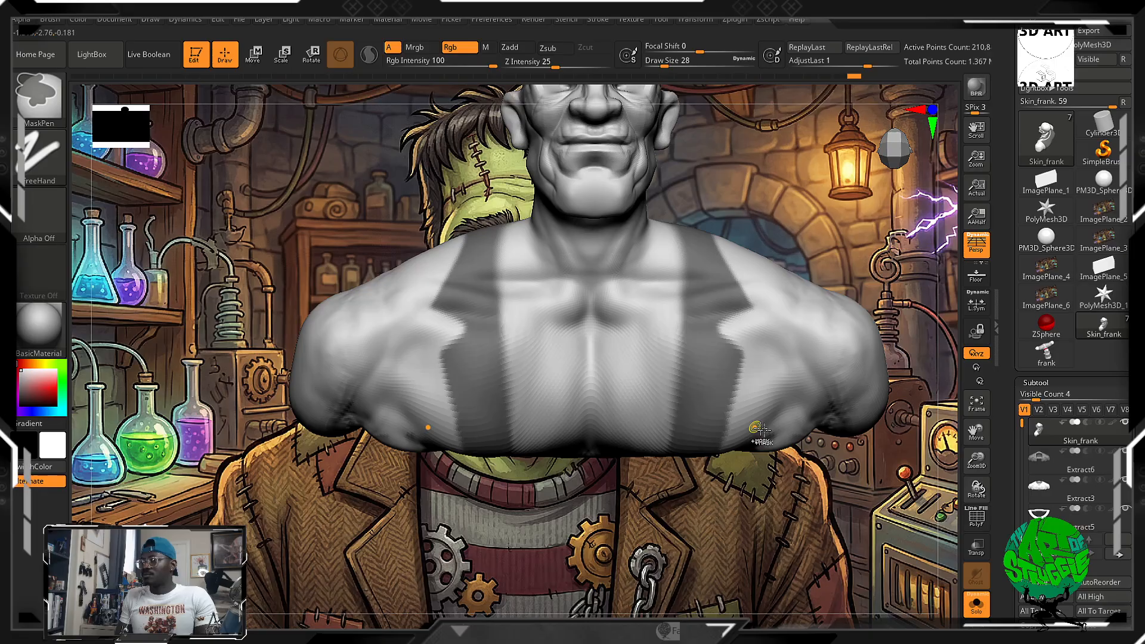
left_click_drag(795, 475, 787, 409)
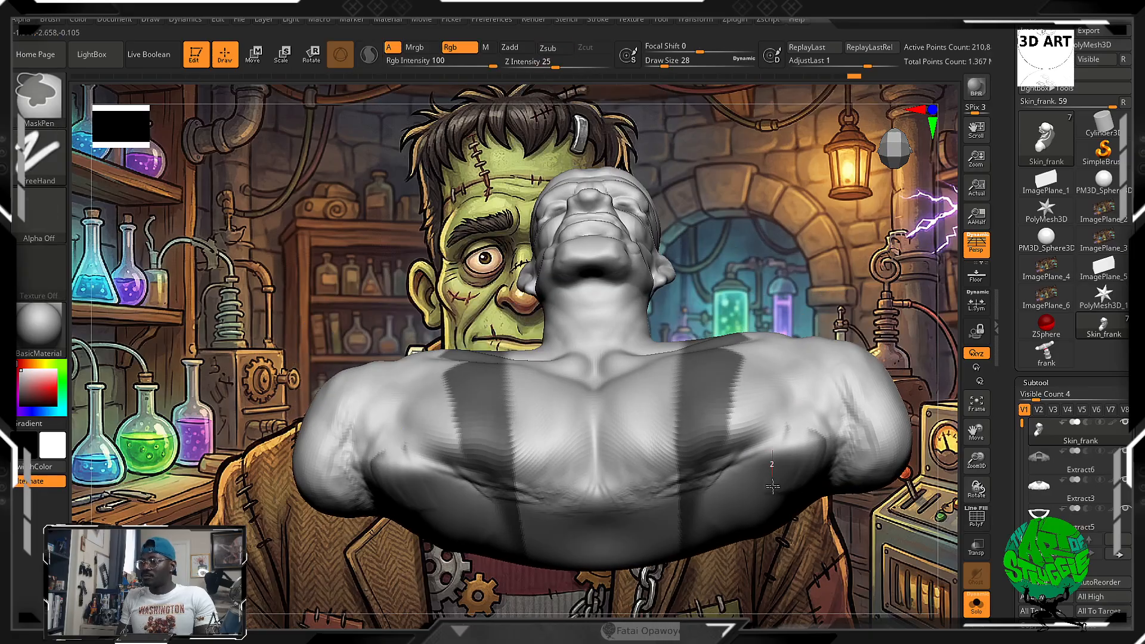
left_click_drag(835, 370, 775, 532, "ctrl+alt")
left_click_drag(863, 298, 781, 507, "ctrl+alt")
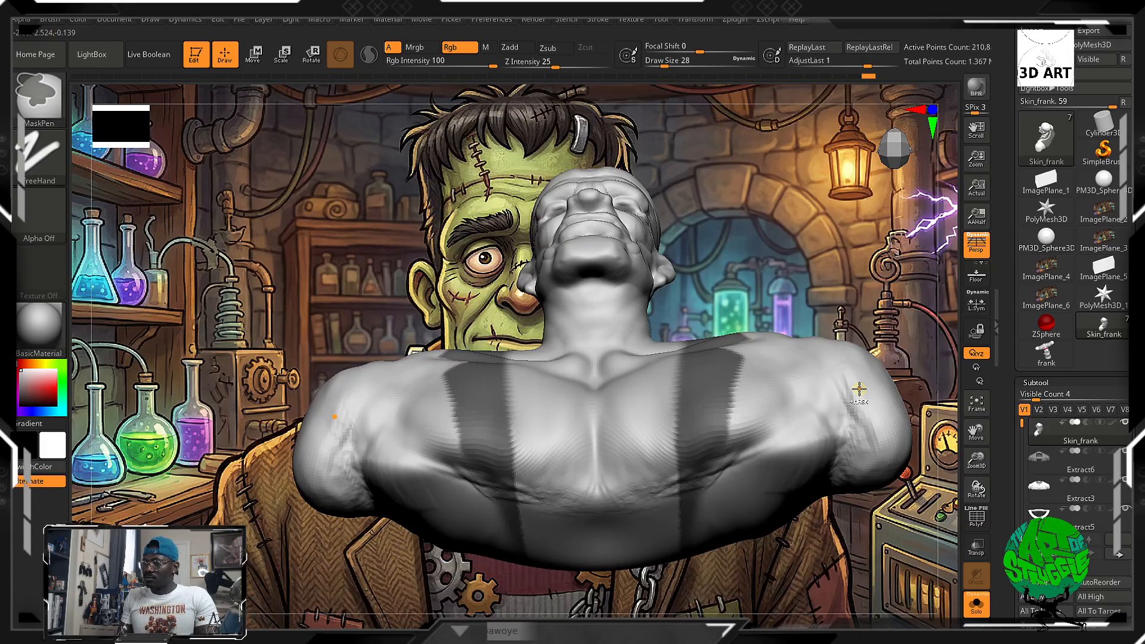
right_click_drag(857, 447, 815, 426)
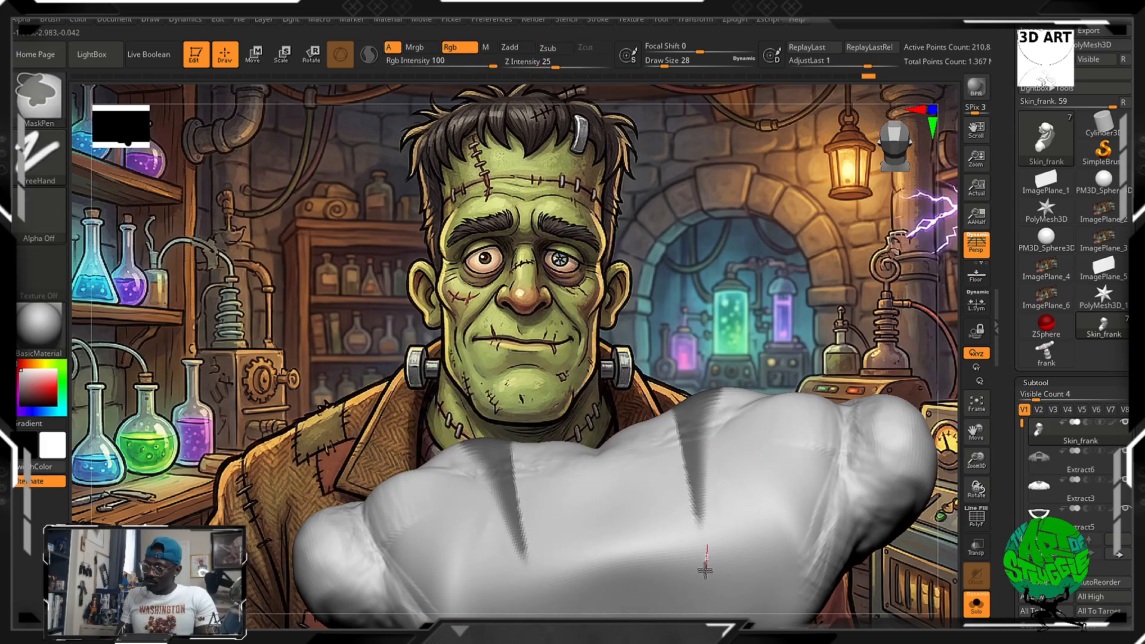
mouse_move(704, 571)
right_mouse_down()
mouse_move(796, 462)
mouse_move(790, 473)
mouse_move(791, 371)
mouse_move(739, 468)
mouse_move(669, 512)
right_mouse_up()
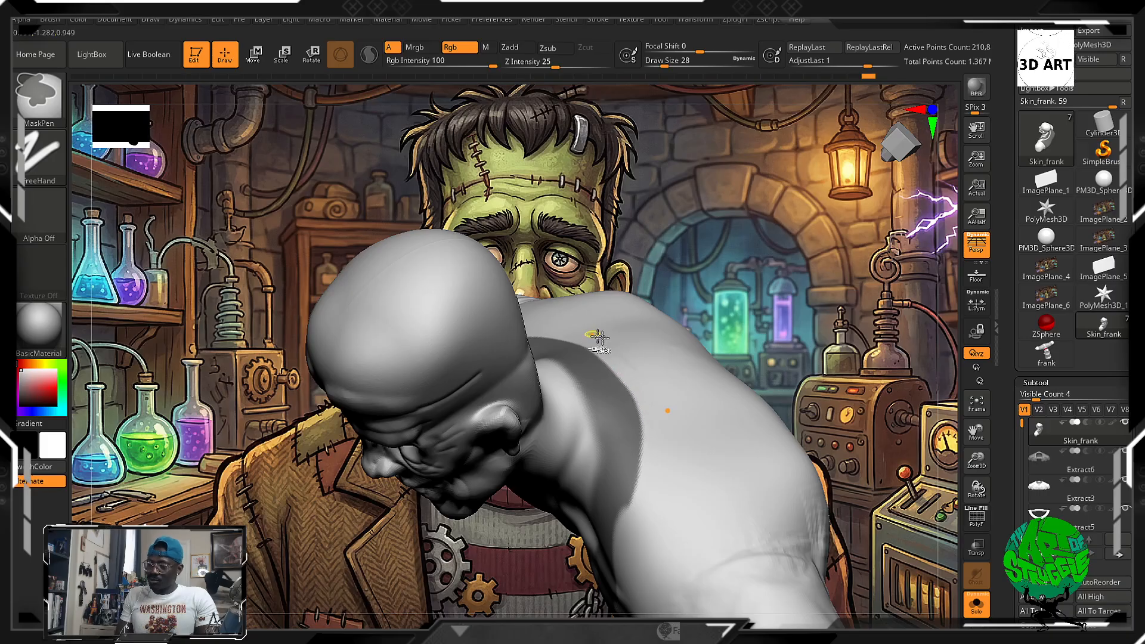
Examine the collar mask's edge around the neck, shoulders and back, ending on the front of the bust
mouse_move(597, 340)
right_mouse_down()
mouse_move(743, 375)
mouse_move(647, 555)
right_mouse_up()
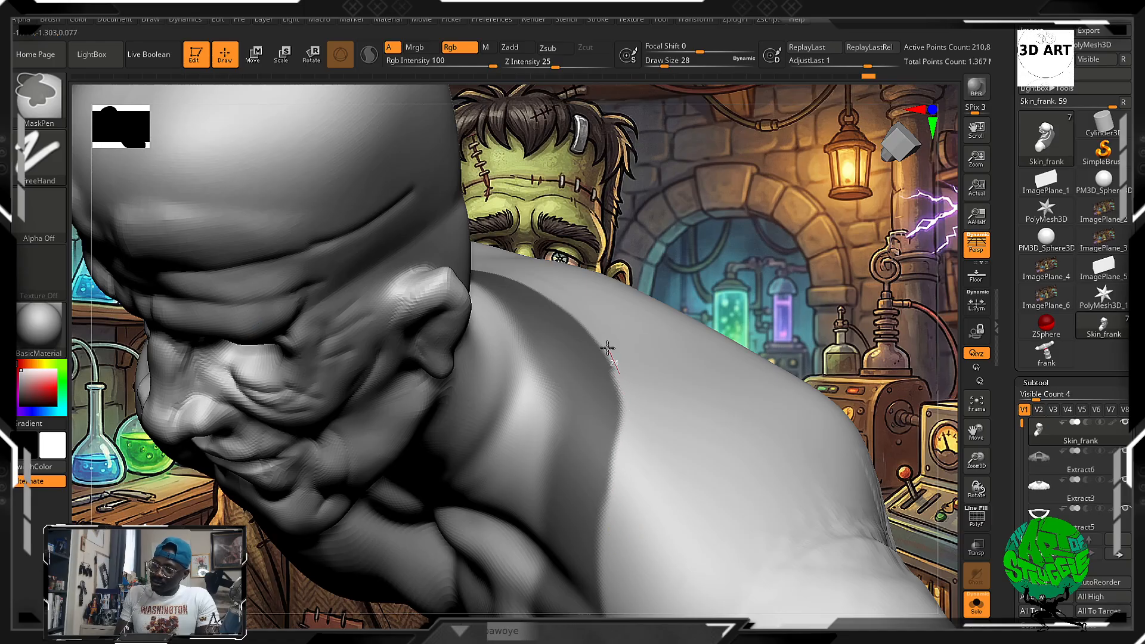
mouse_move(830, 395)
right_mouse_down()
mouse_move(752, 364)
mouse_move(779, 410)
mouse_move(696, 243)
mouse_move(698, 391)
mouse_move(681, 400)
mouse_move(678, 377)
mouse_move(785, 429)
mouse_move(803, 459)
mouse_move(588, 493)
right_mouse_up()
key("ctrl")
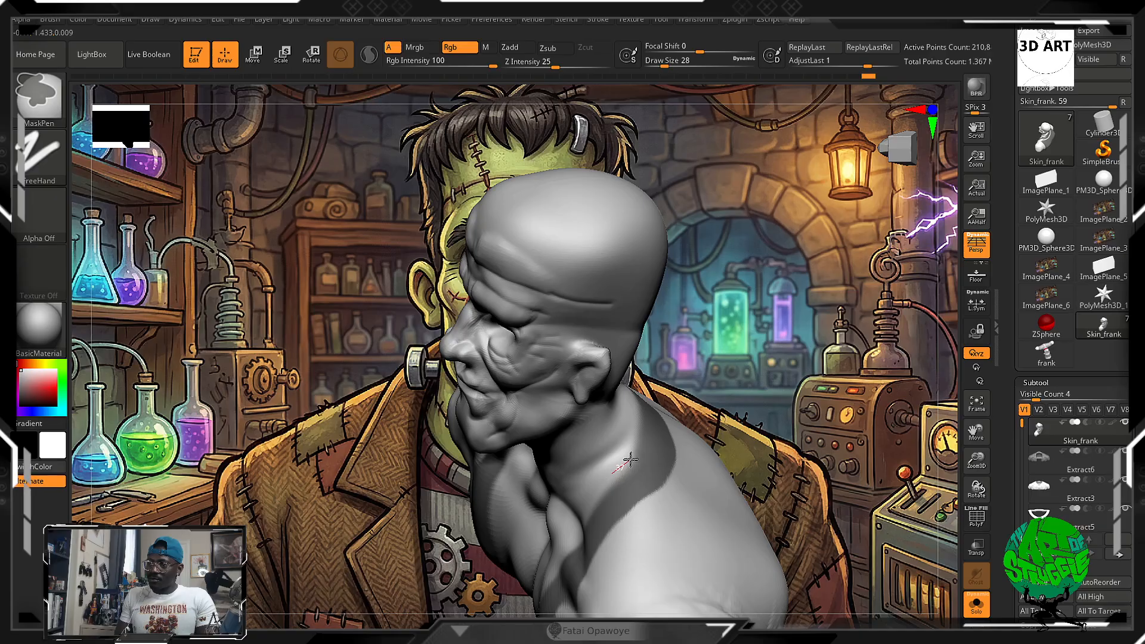
mouse_move(627, 351)
right_mouse_down()
mouse_move(724, 383)
mouse_move(704, 402)
right_mouse_up()
key("ctrl")
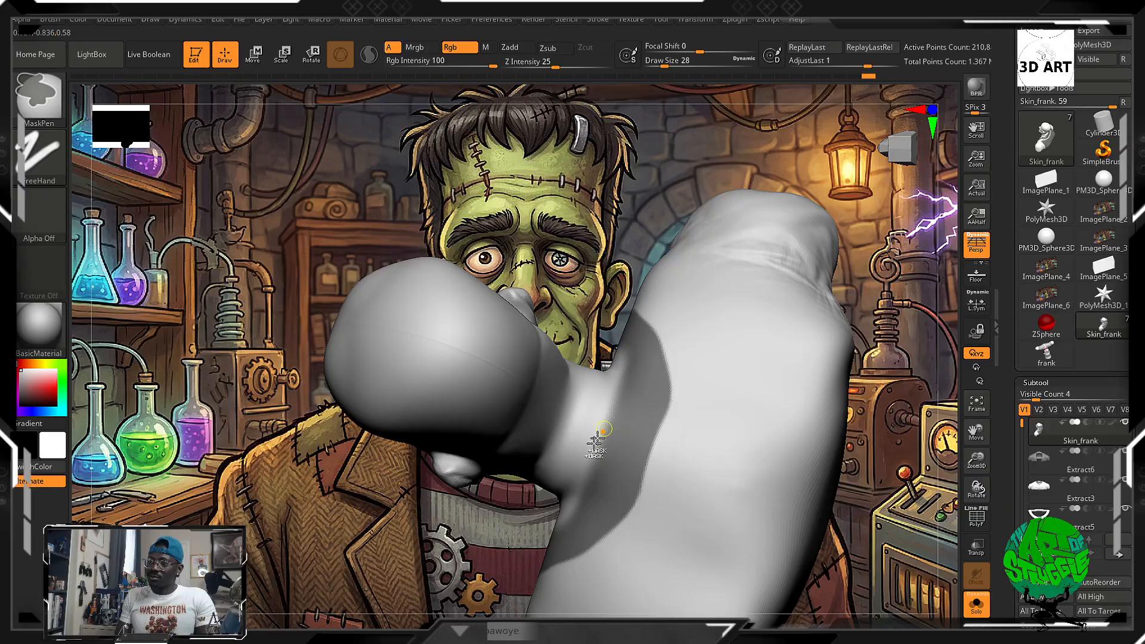
left_click(626, 377, "ctrl")
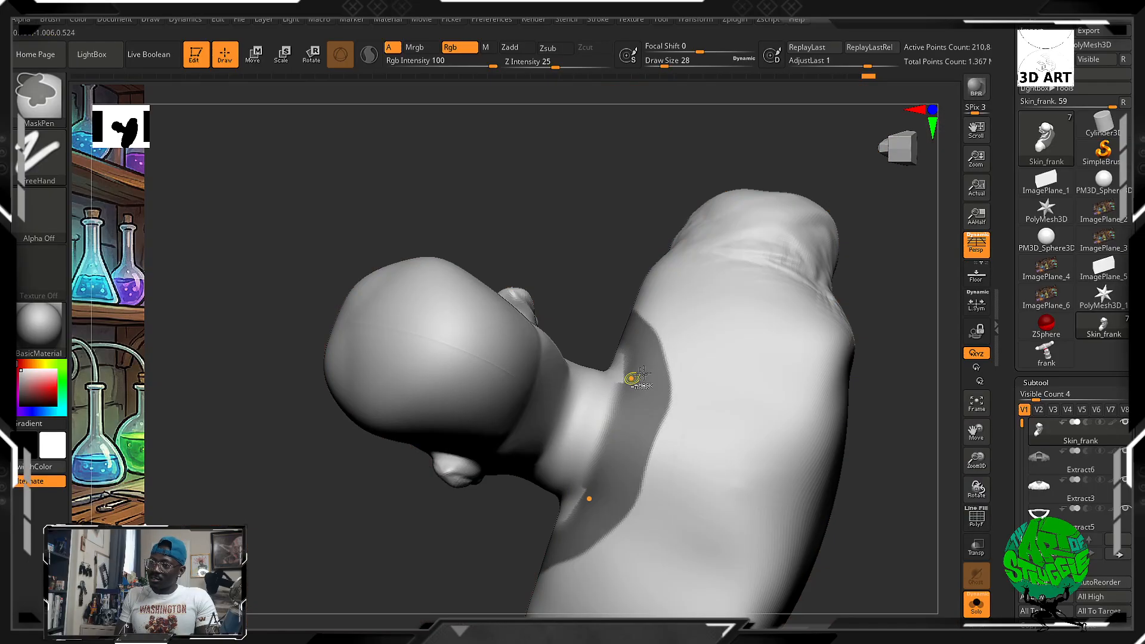
mouse_move(803, 385)
right_mouse_down()
mouse_move(885, 438)
mouse_move(909, 409)
mouse_move(801, 479)
right_mouse_up()
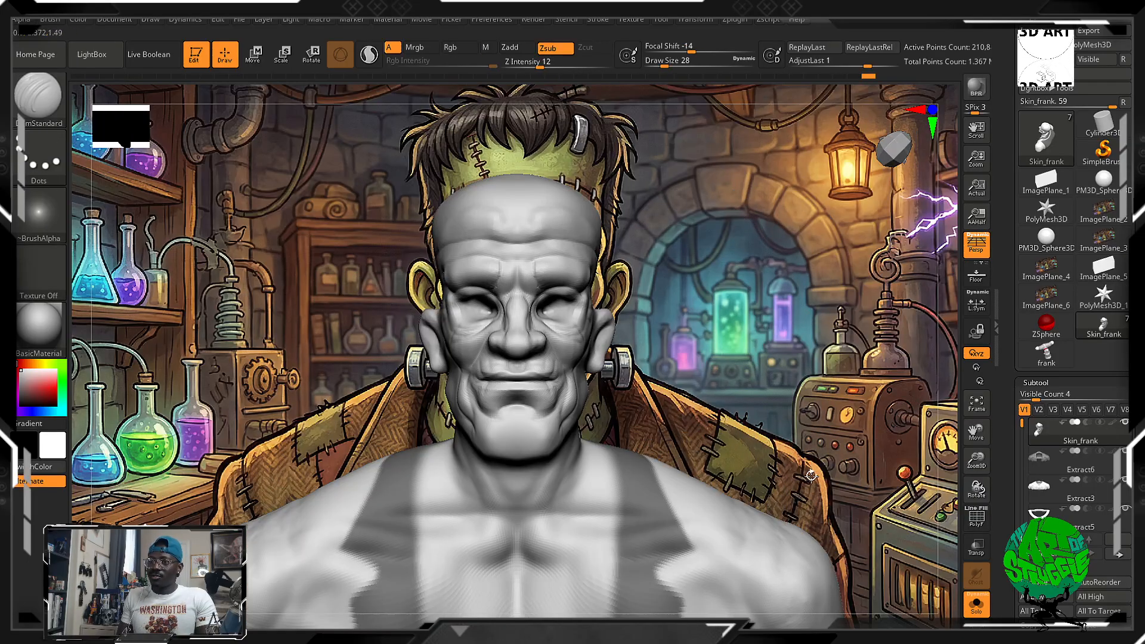
mouse_move(785, 403)
right_mouse_down("alt")
mouse_move(766, 369)
mouse_move(763, 406)
mouse_move(766, 352)
mouse_move(791, 364)
mouse_move(811, 416)
right_mouse_up("alt")
mouse_move(794, 355)
right_mouse_down("alt")
mouse_move(774, 345)
mouse_move(776, 367)
right_mouse_up("alt")
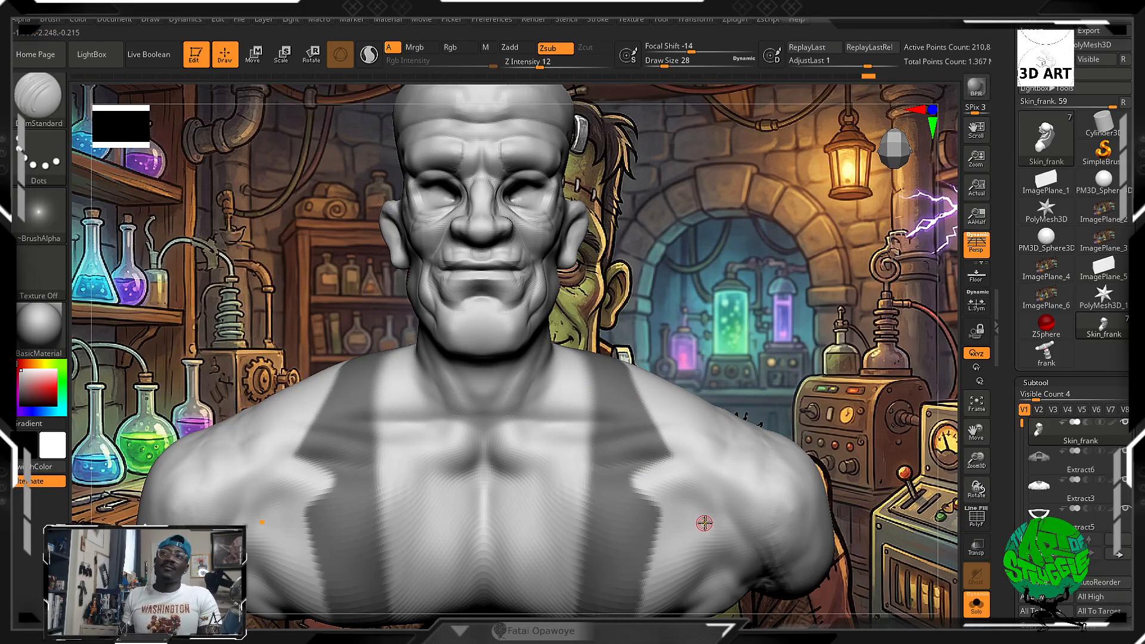
Extract the masked collar and lapels with a thickness of 0.04
scroll(1118, 444, "down", 5)
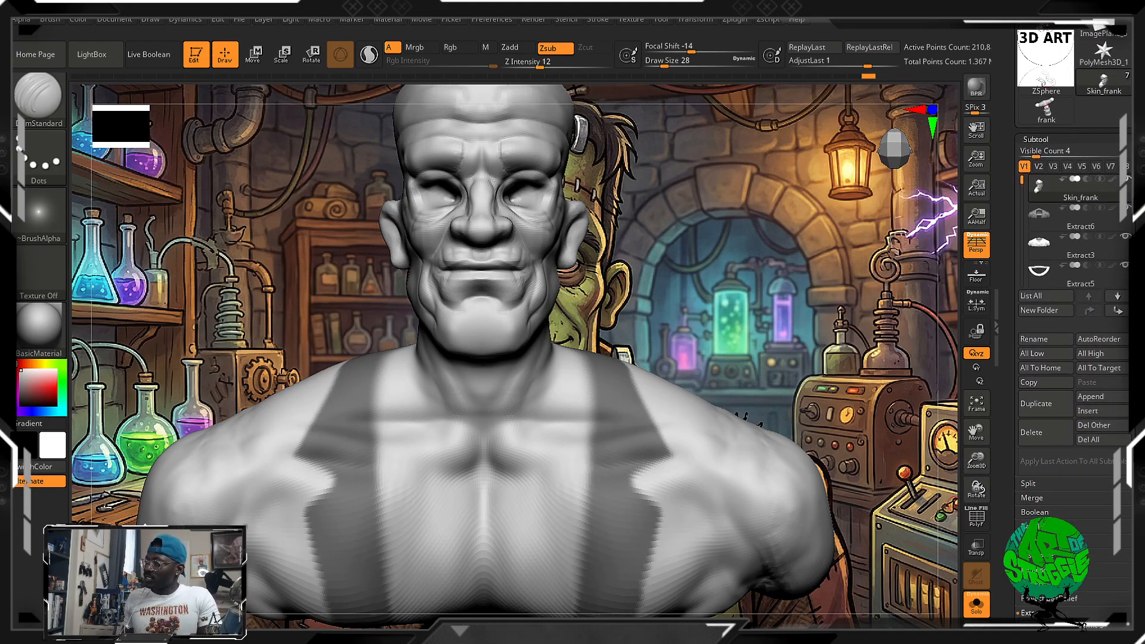
scroll(1073, 358, "down", 4)
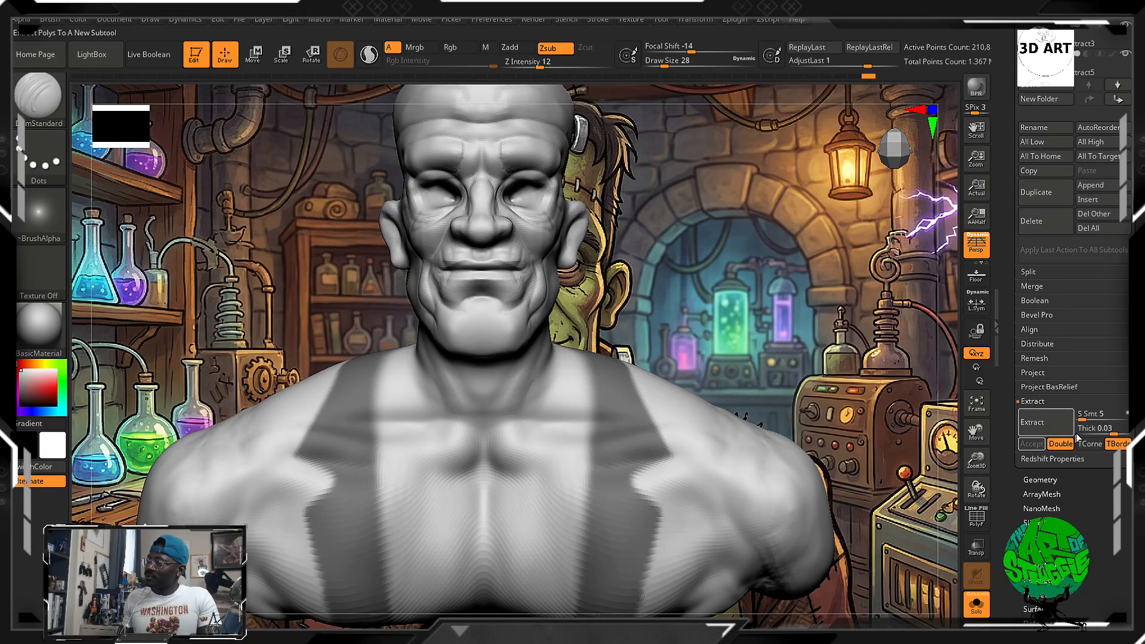
left_click(1095, 429)
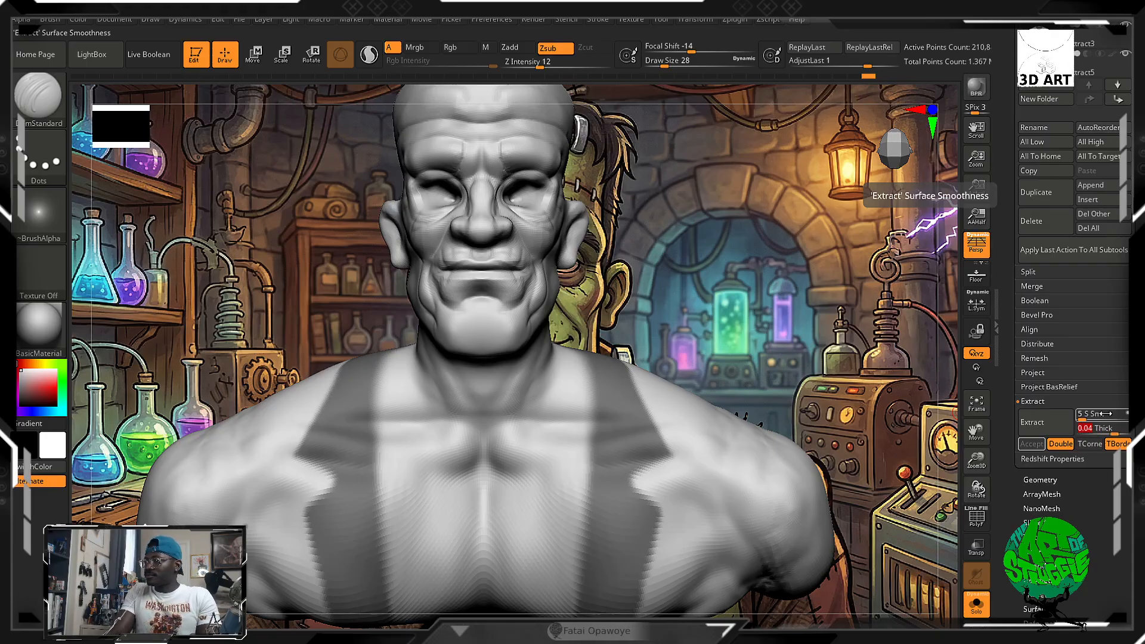
left_click(1044, 432)
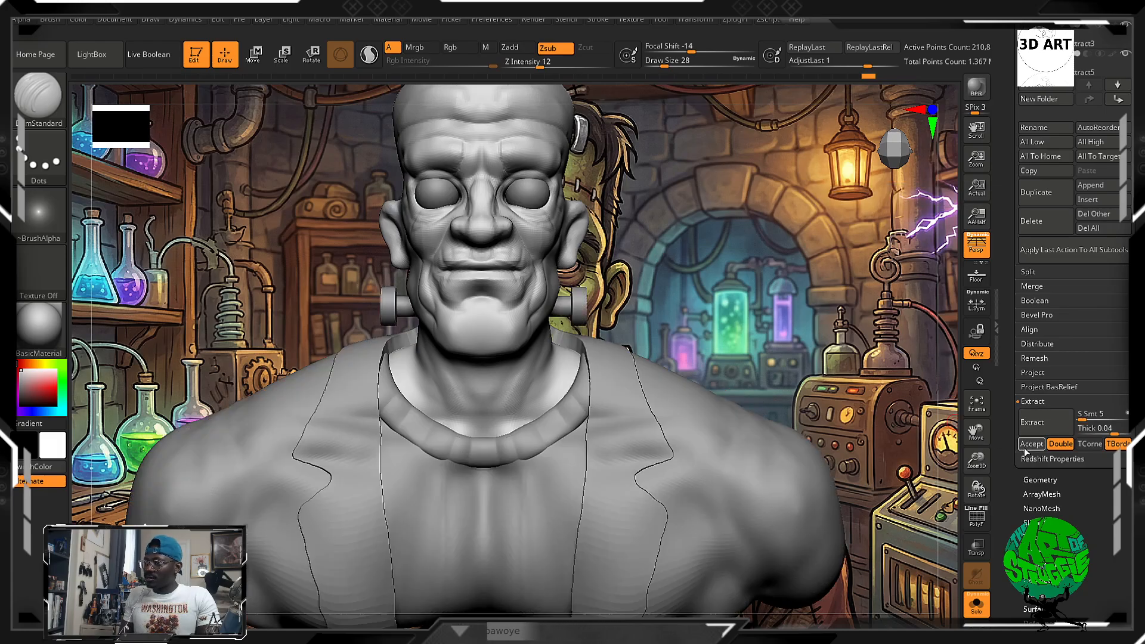
Accept the collar and lapels extraction, make the new mesh active and clear its mask
left_click(1032, 445)
mouse_move(865, 381)
left_mouse_down()
mouse_move(793, 407)
mouse_move(865, 406)
mouse_move(794, 373)
left_mouse_up()
key("ctrl")
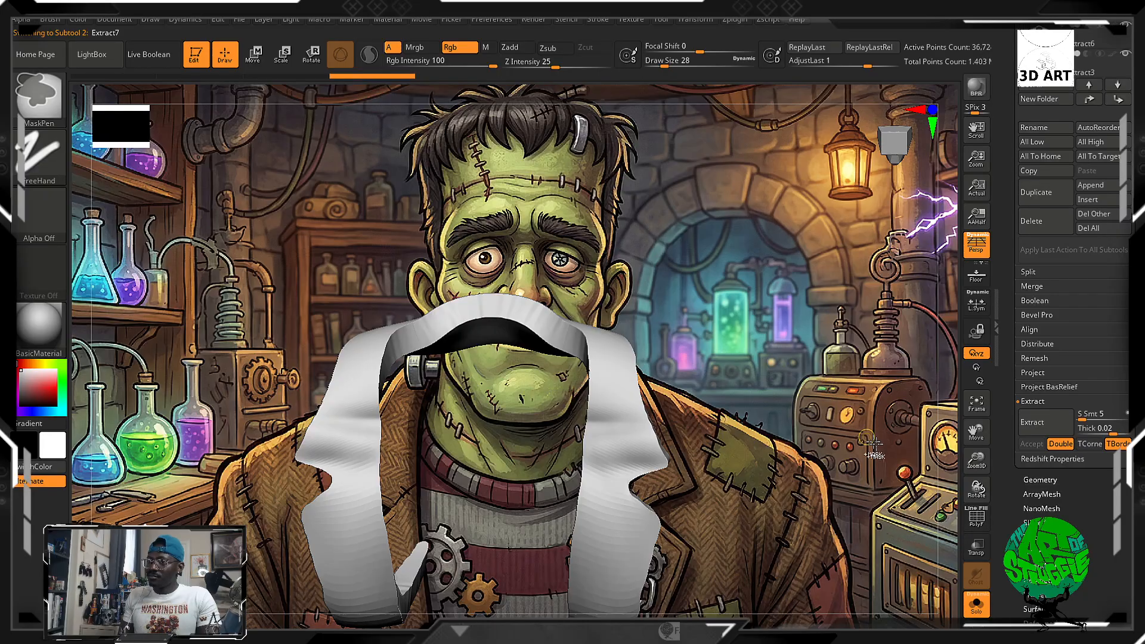
left_click_drag(861, 477, 821, 442)
key("ctrl")
left_click_drag(810, 440, 583, 400)
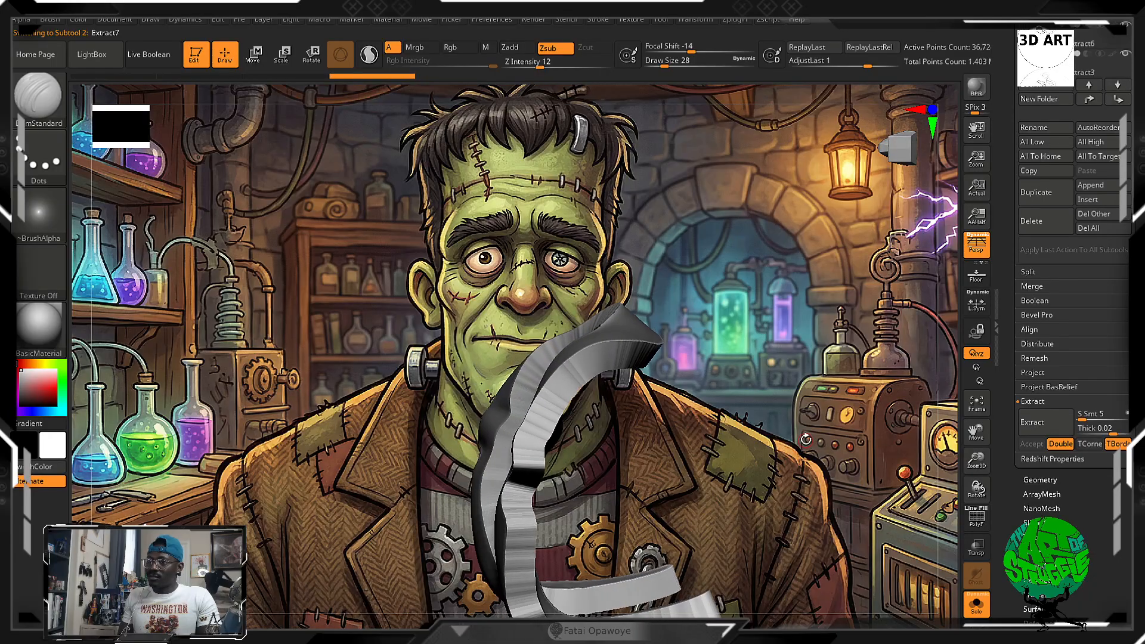
Polish the extracted collar with the Polish deformation at about 37
scroll(1041, 477, "down", 6)
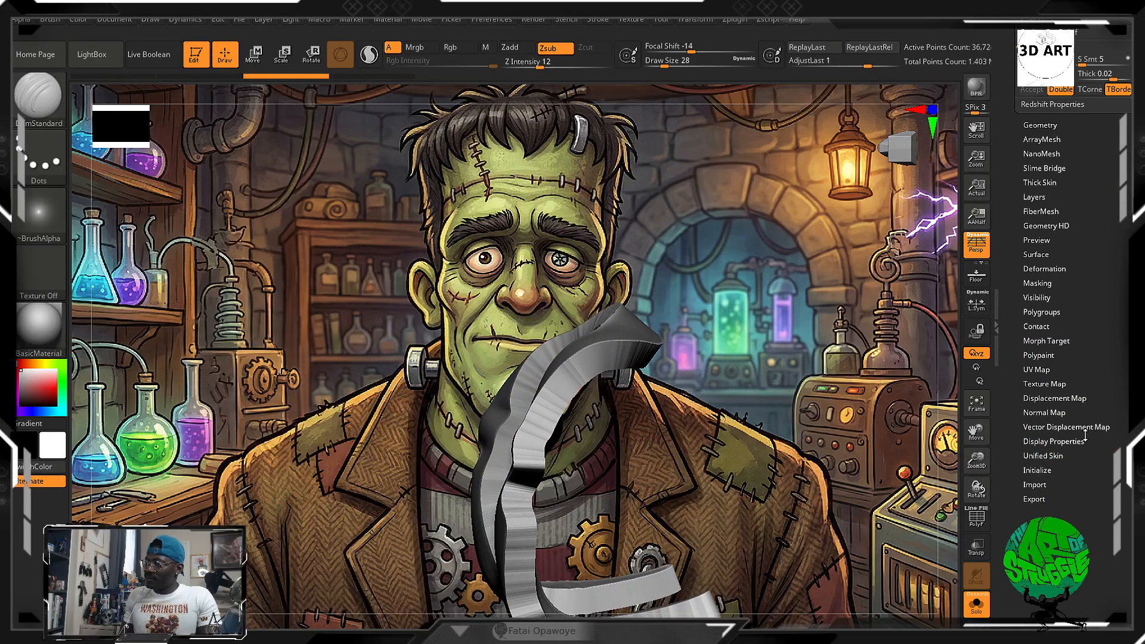
left_click(1045, 262)
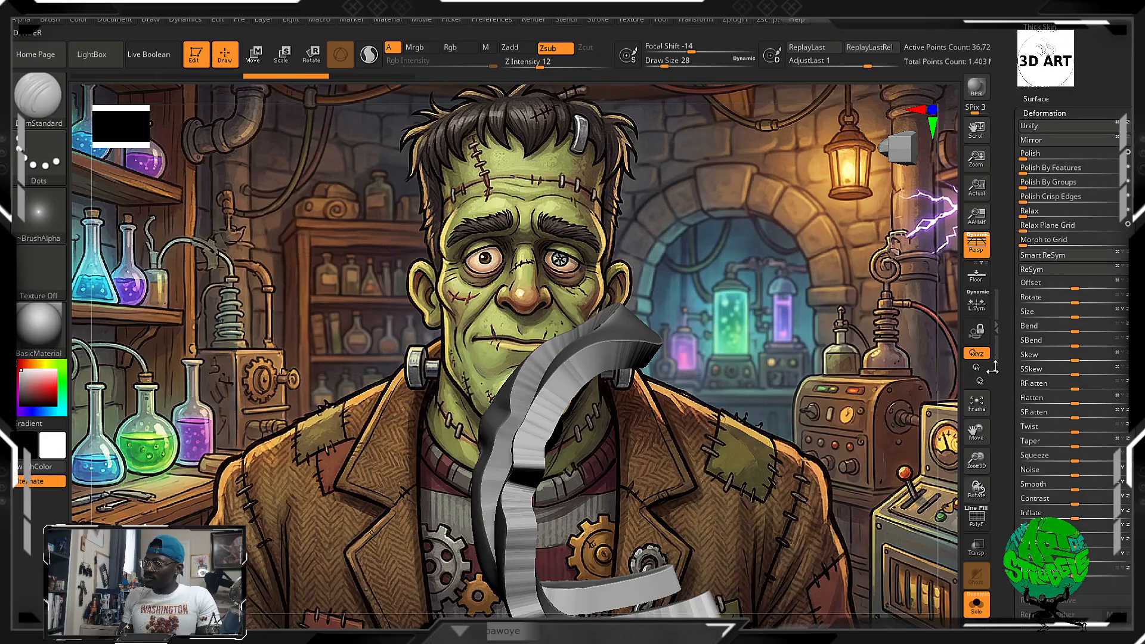
left_click(1032, 157)
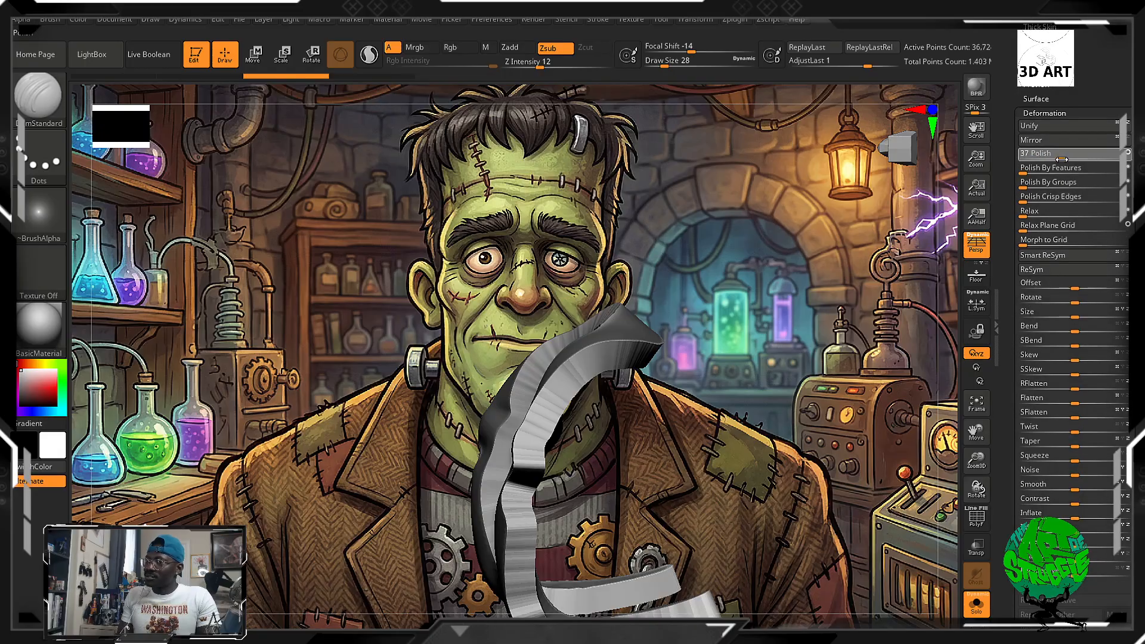
left_click_drag(1062, 159, 1064, 159)
left_click_drag(894, 298, 954, 278)
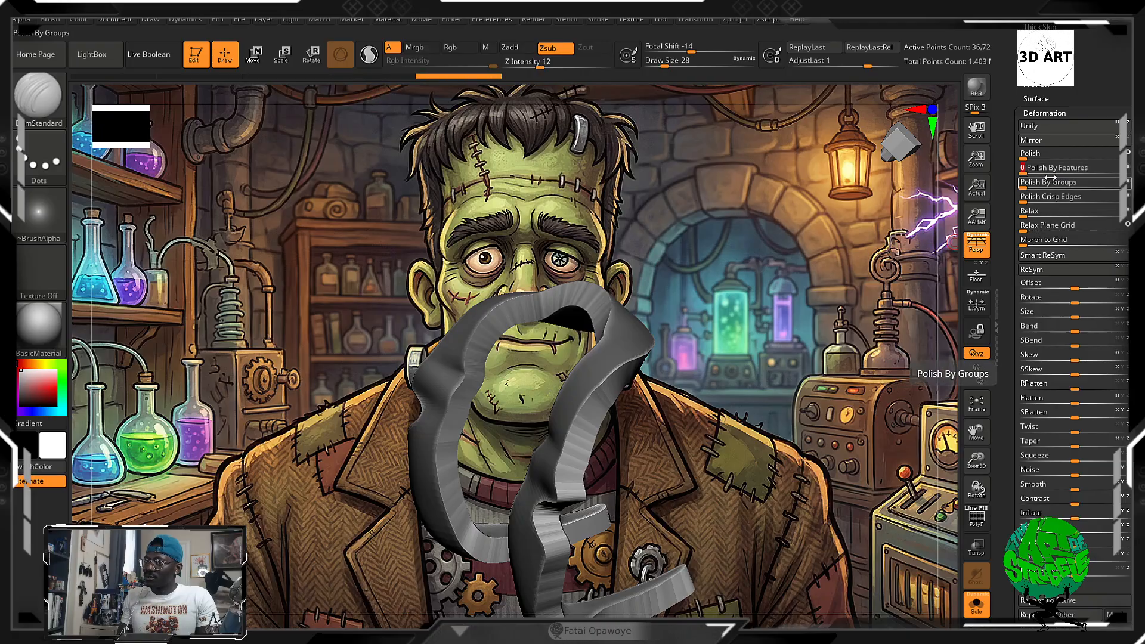
Try the Polish Crisp Edges and Polish By Groups deformations on the collar's stepped rim
left_click_drag(769, 382, 630, 407)
left_click_drag(1024, 200, 1014, 201)
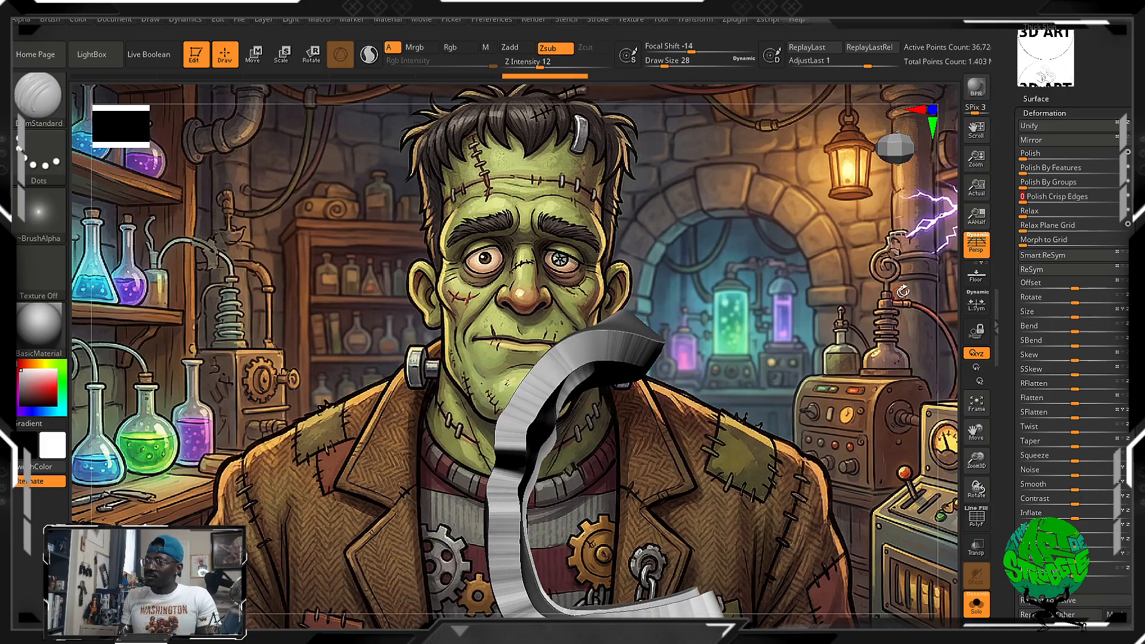
left_click(1025, 186)
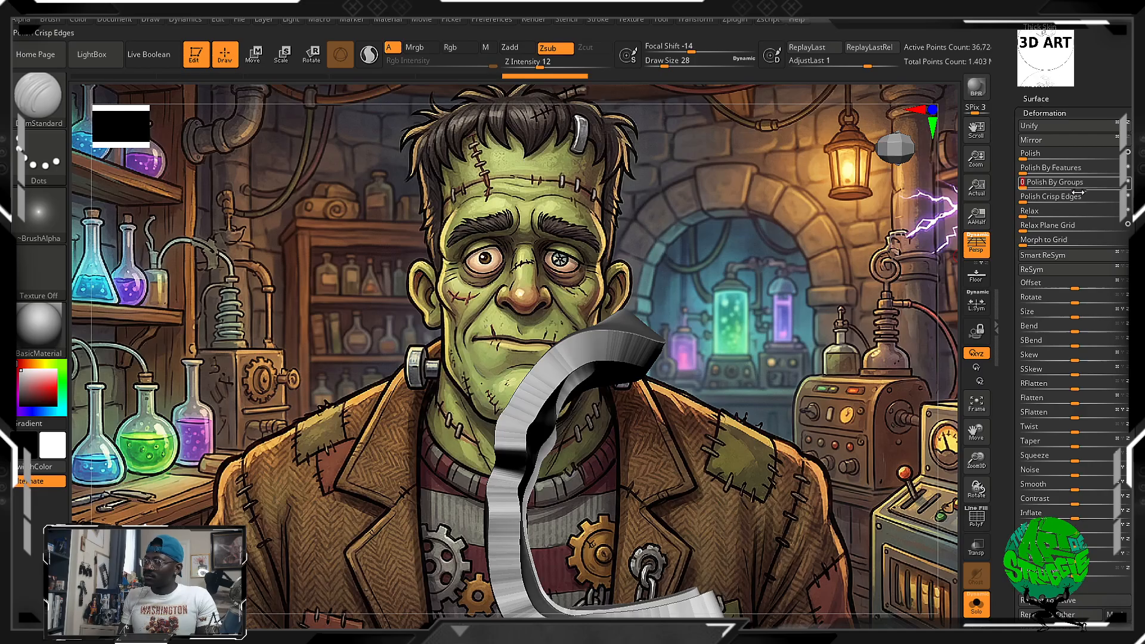
left_click_drag(750, 394, 777, 319, "alt")
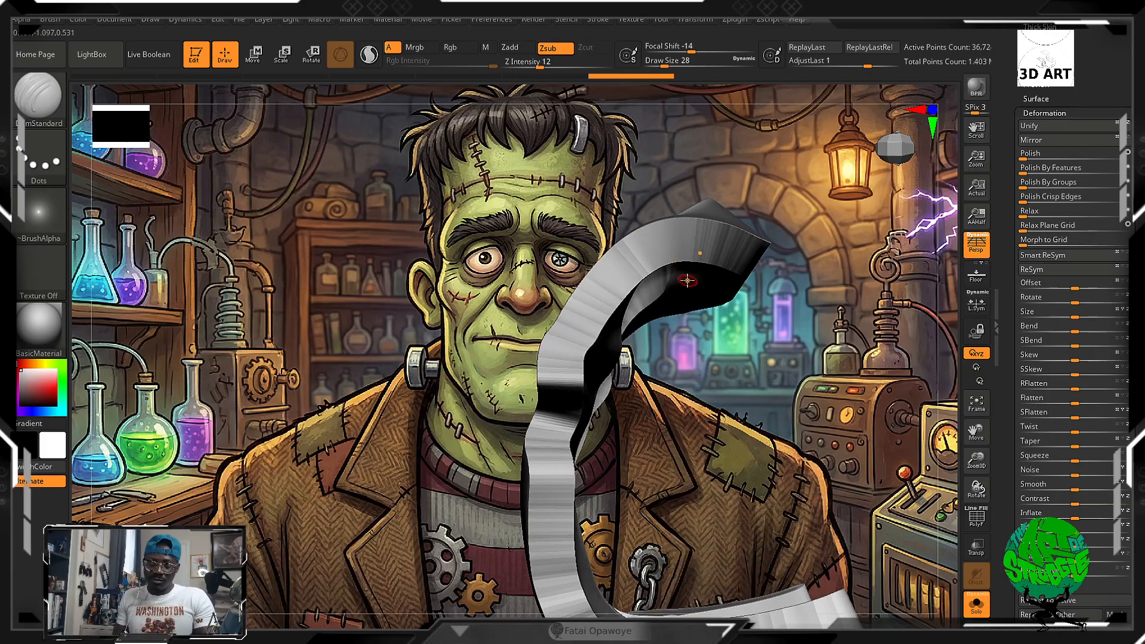
Try a Smooth brush stroke on the collar's rim and another Polish pass on the mesh, undoing each attempt
key("shift")
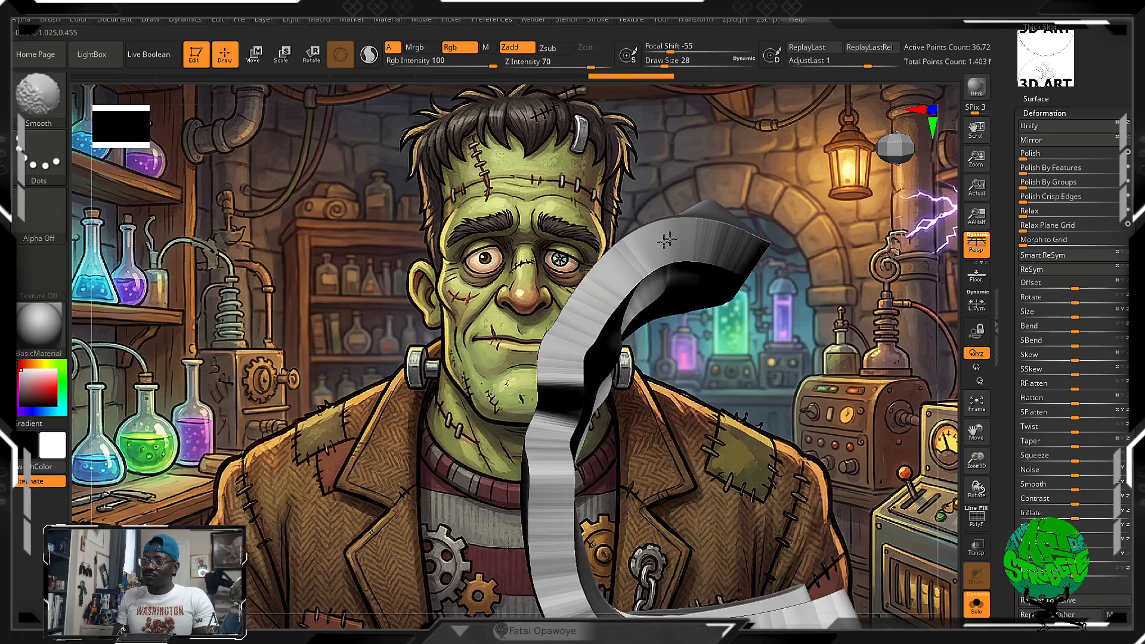
mouse_move(618, 275)
left_mouse_down("shift")
mouse_move(615, 328)
mouse_move(740, 382)
mouse_move(787, 423)
mouse_move(773, 381)
mouse_move(752, 406)
mouse_move(777, 358)
mouse_move(783, 392)
mouse_move(773, 367)
left_mouse_up("shift")
key("ctrl+z")
mouse_move(859, 346)
left_mouse_down()
mouse_move(833, 334)
mouse_move(841, 375)
mouse_move(782, 341)
mouse_move(737, 438)
mouse_move(760, 408)
mouse_move(796, 517)
left_mouse_up()
left_click_drag(832, 386, 806, 340)
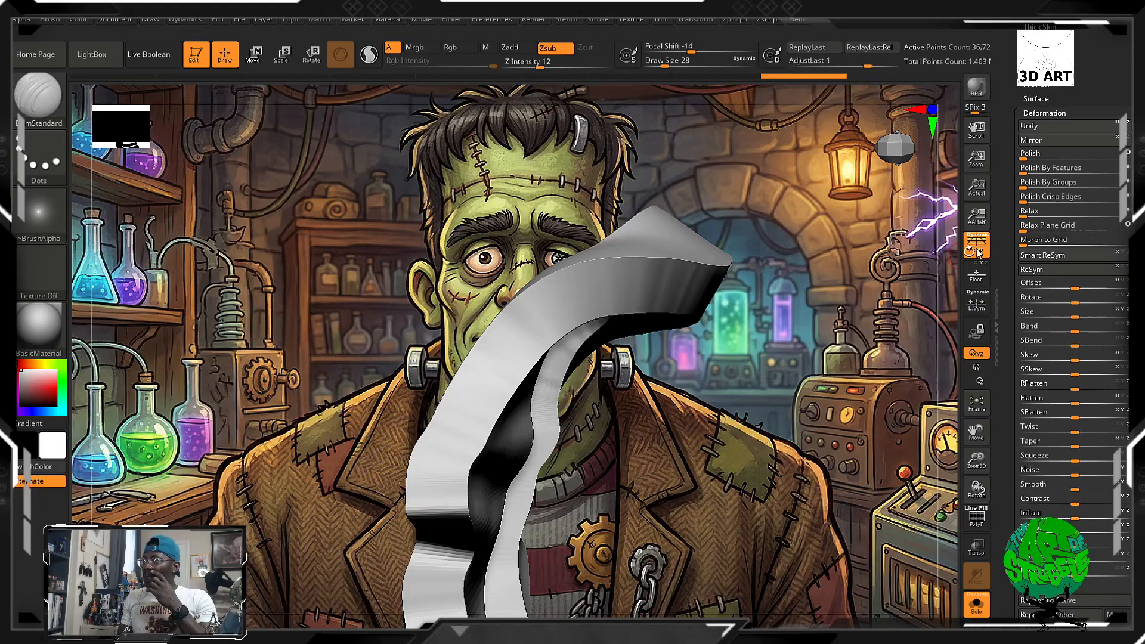
left_click_drag(1057, 156, 1056, 156)
key("ctrl+z")
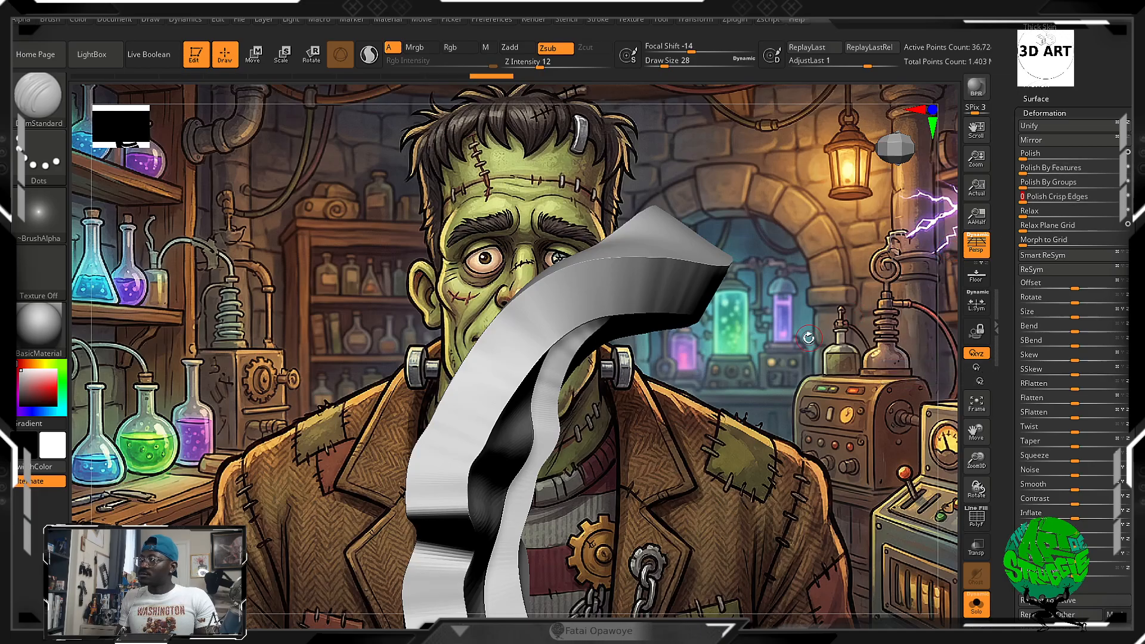
left_click_drag(799, 347, 549, 305)
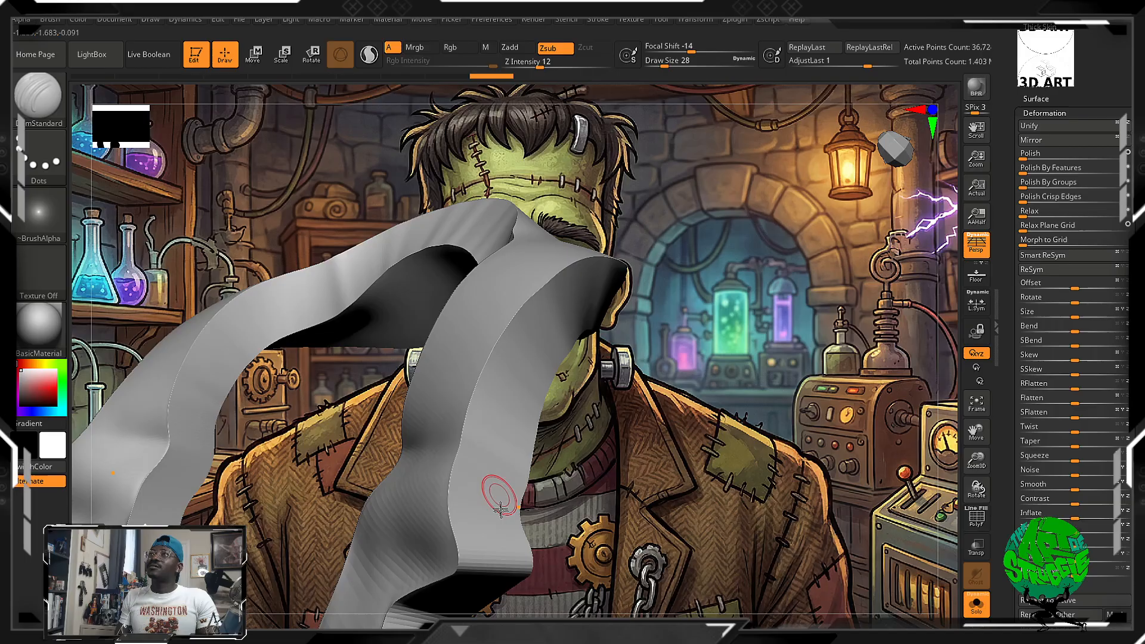
left_click_drag(589, 336, 848, 334)
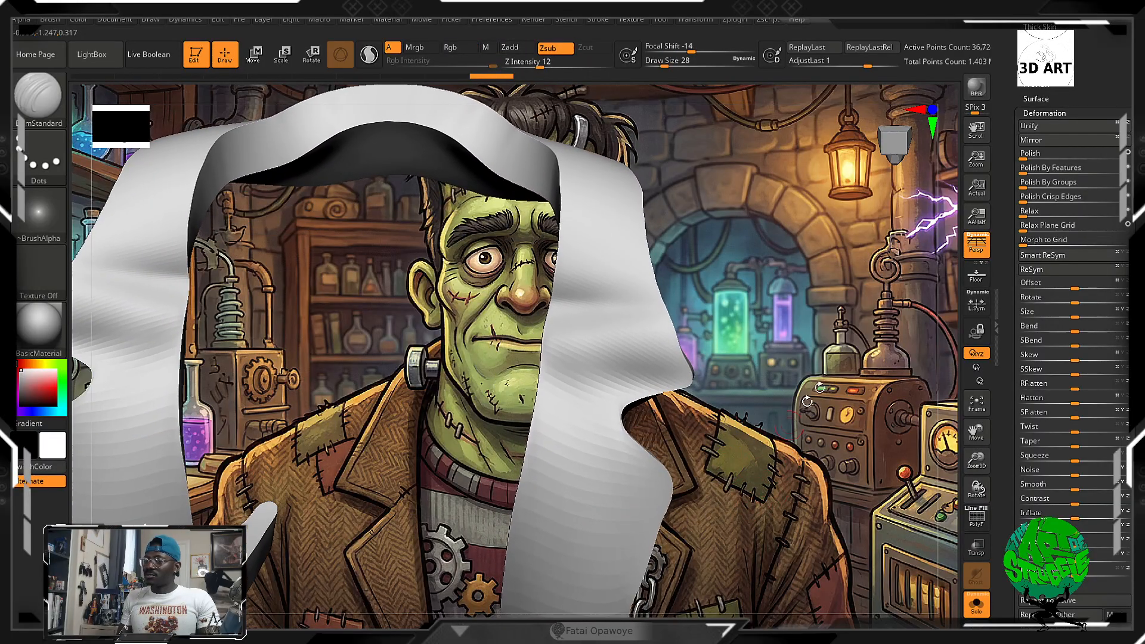
Show the collar's polyframe and regroup its polygroups by face normals, separating the front surface from the rim
left_click_drag(1095, 96, 1081, 163)
left_click(1059, 112)
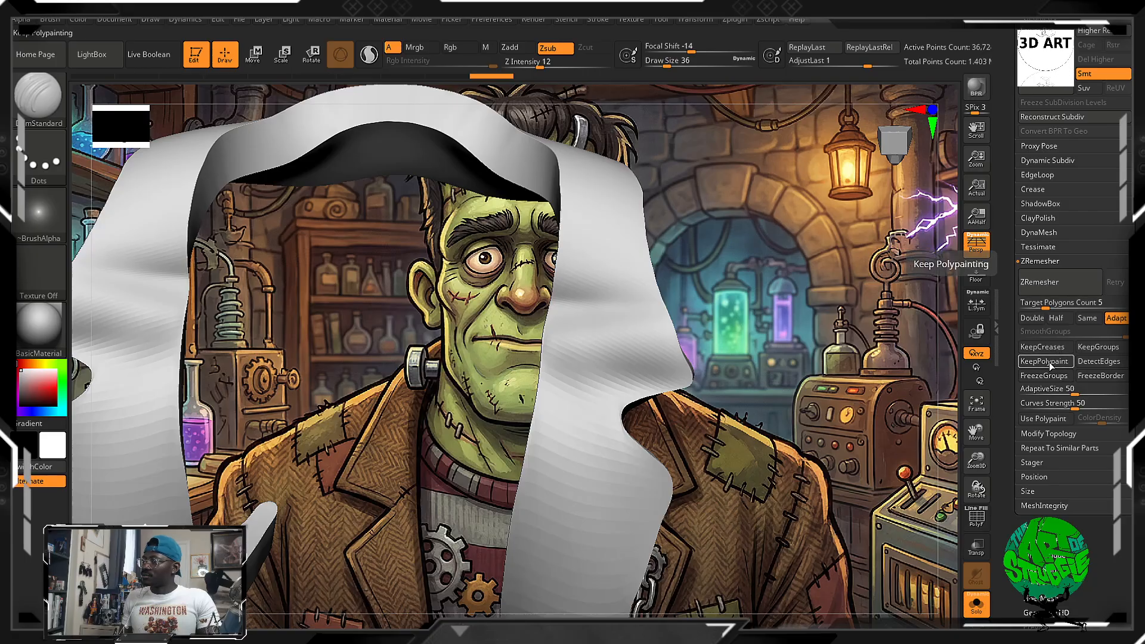
left_click(978, 520)
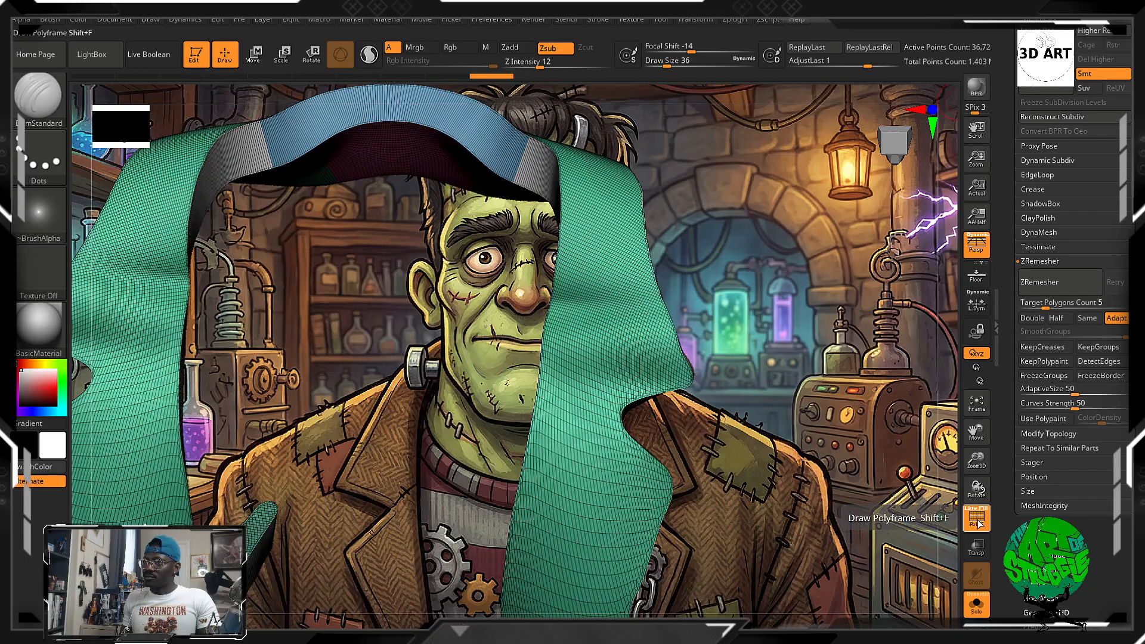
left_click(980, 524)
left_click_drag(1008, 514, 1008, 123)
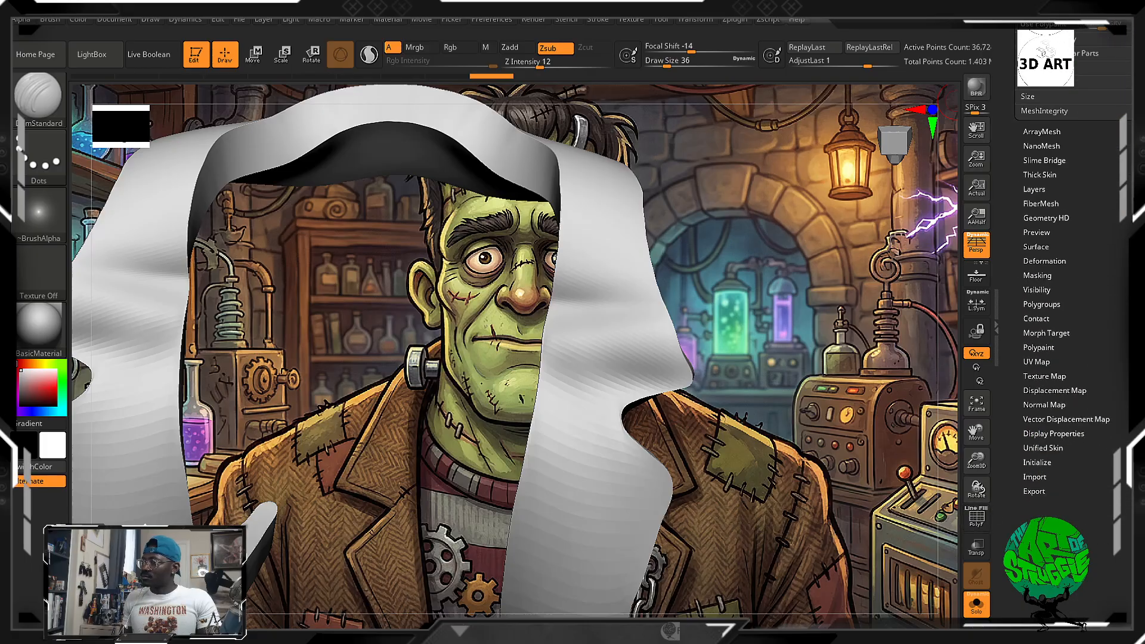
left_click(1044, 307)
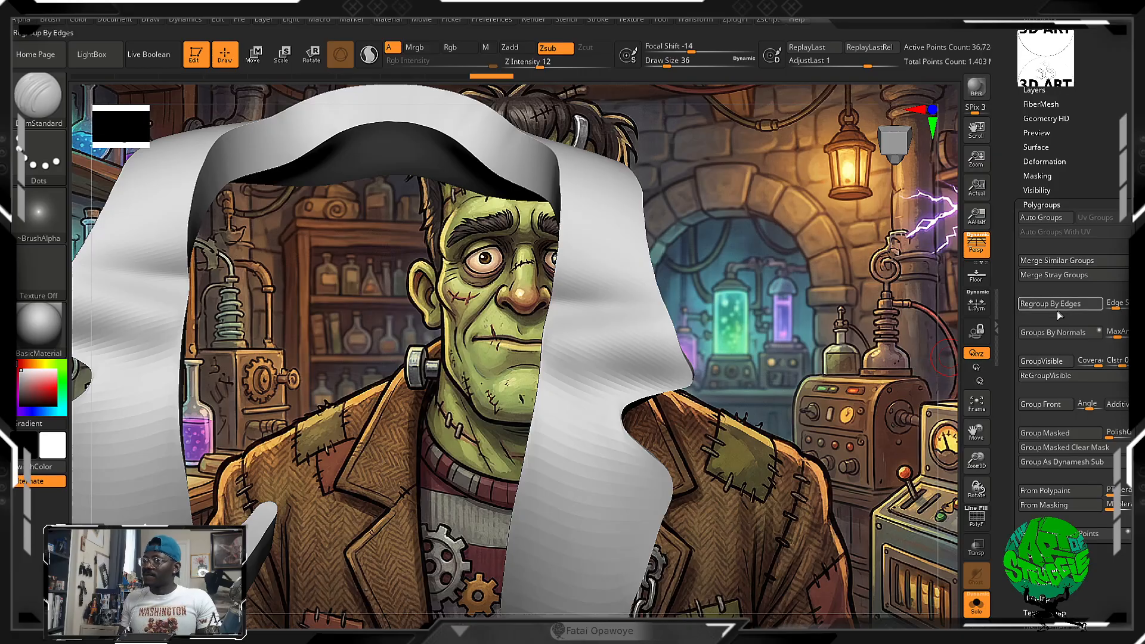
left_click(978, 514)
left_click_drag(776, 358, 786, 386)
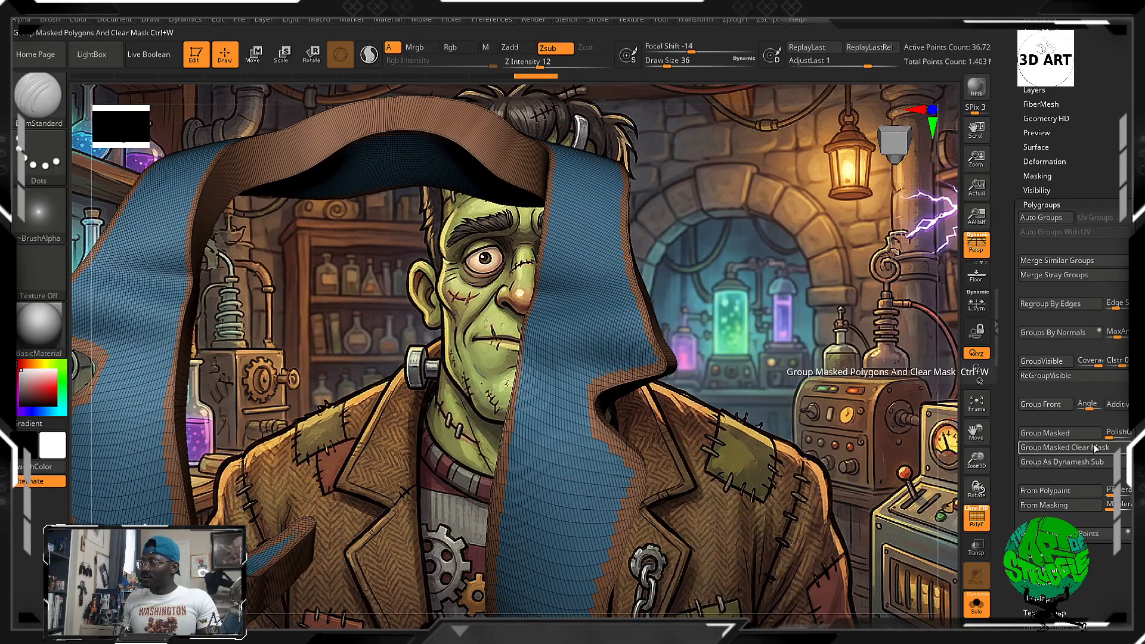
left_click(1056, 492)
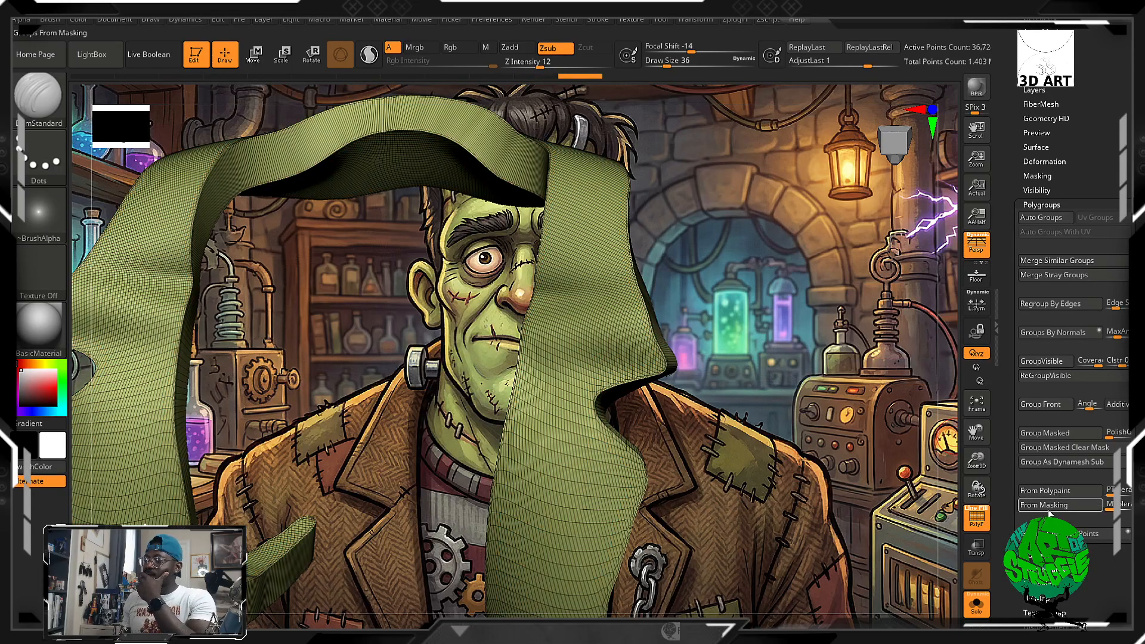
left_click(1049, 339)
Isolate the lapels' front polygroup to check the grouping, and show the whole collar mesh again
mouse_move(859, 358)
left_mouse_down()
mouse_move(658, 368)
mouse_move(692, 362)
mouse_move(650, 338)
mouse_move(930, 379)
mouse_move(919, 376)
left_mouse_up()
key("ctrl+shift")
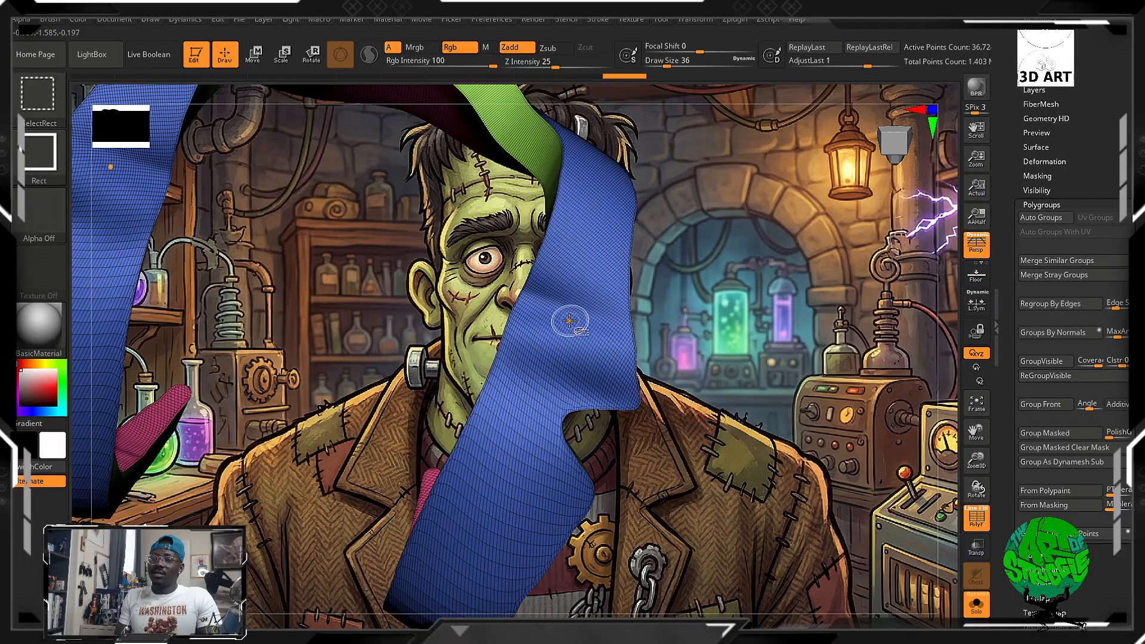
left_click(569, 321, "ctrl+shift")
mouse_move(750, 417)
left_mouse_down()
mouse_move(835, 400)
mouse_move(740, 394)
mouse_move(745, 444)
mouse_move(715, 389)
mouse_move(738, 396)
left_mouse_up()
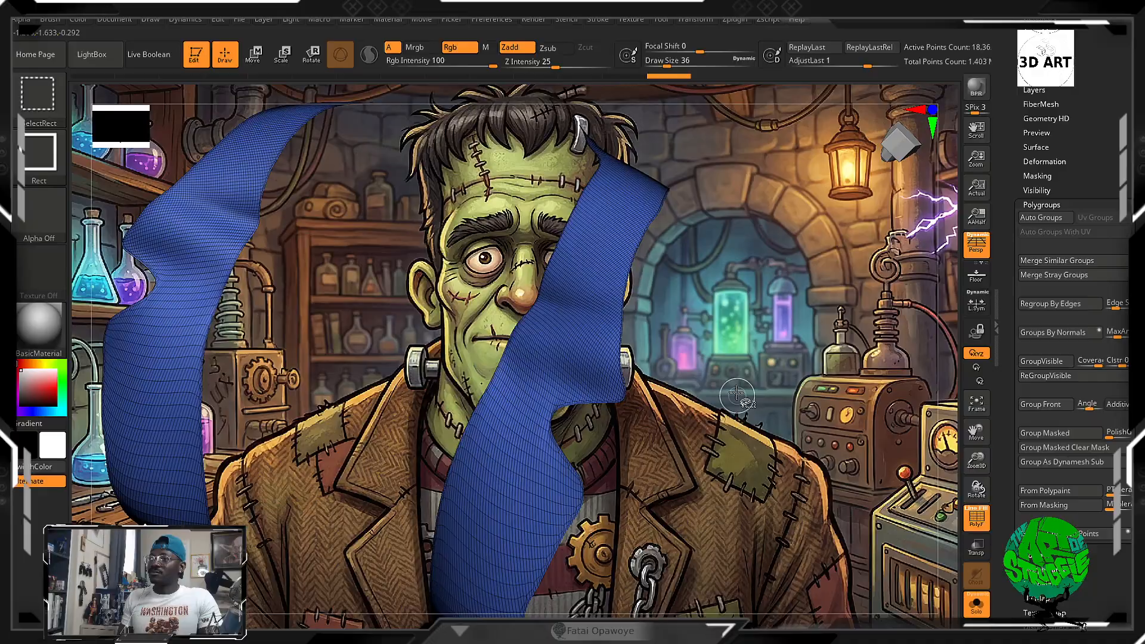
left_click(704, 347, "ctrl+shift")
mouse_move(704, 347)
left_mouse_down()
mouse_move(804, 452)
mouse_move(764, 348)
mouse_move(806, 386)
mouse_move(898, 325)
mouse_move(927, 275)
left_mouse_up()
key("ctrl")
ZRemesh the collar with Same and KeepGroups enabled, and turn off the polyframe display
left_click_drag(1083, 177, 1074, 264)
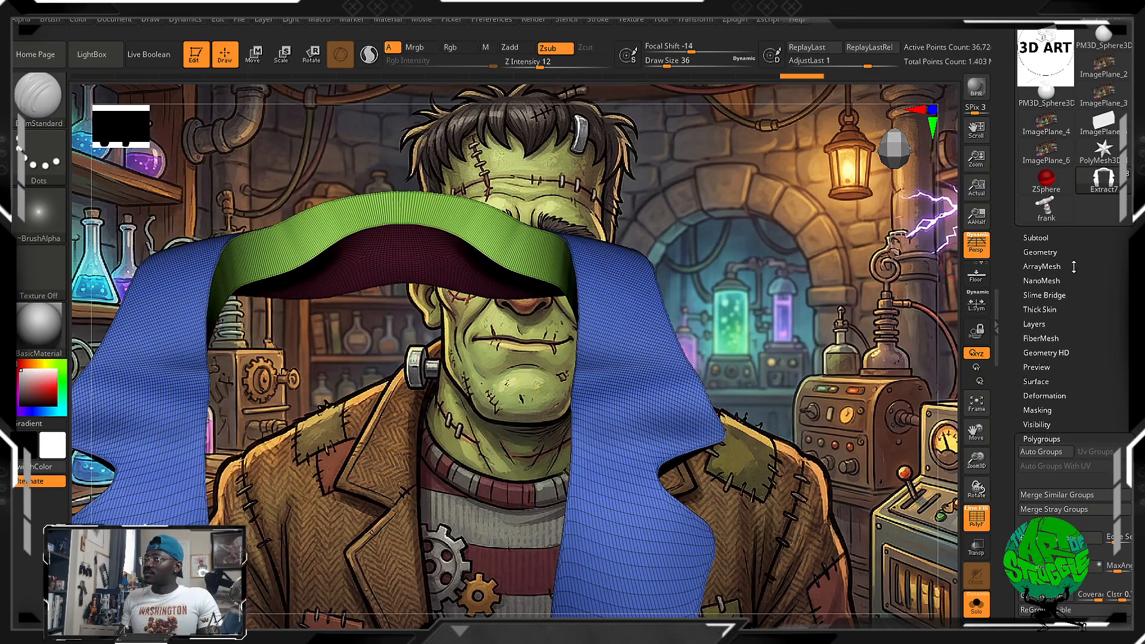
left_click(1042, 255)
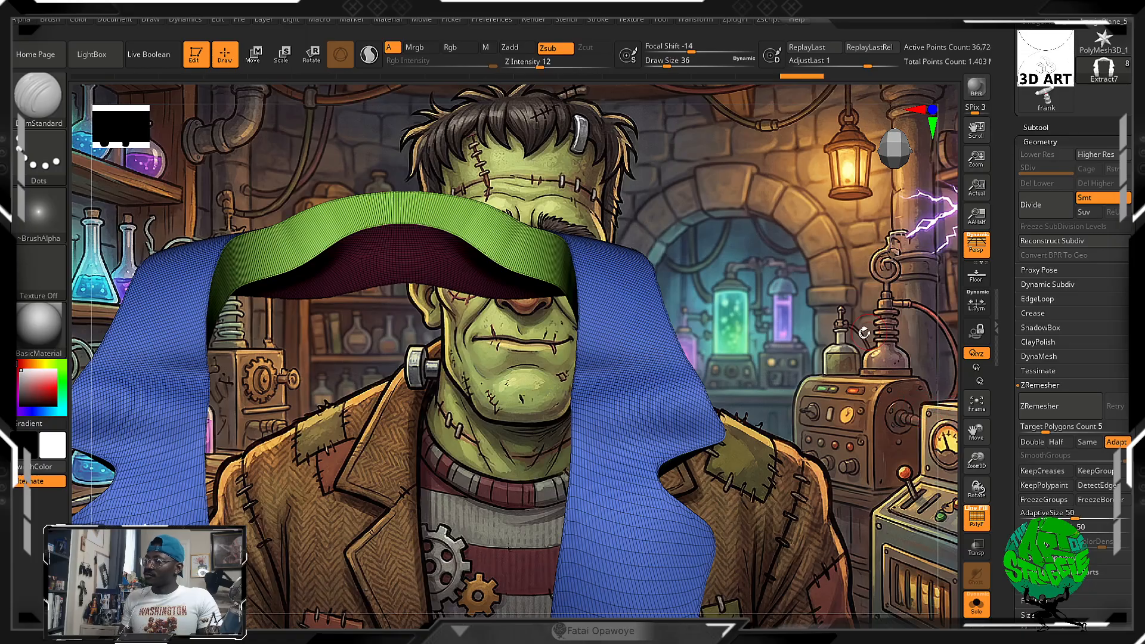
left_click(1084, 444)
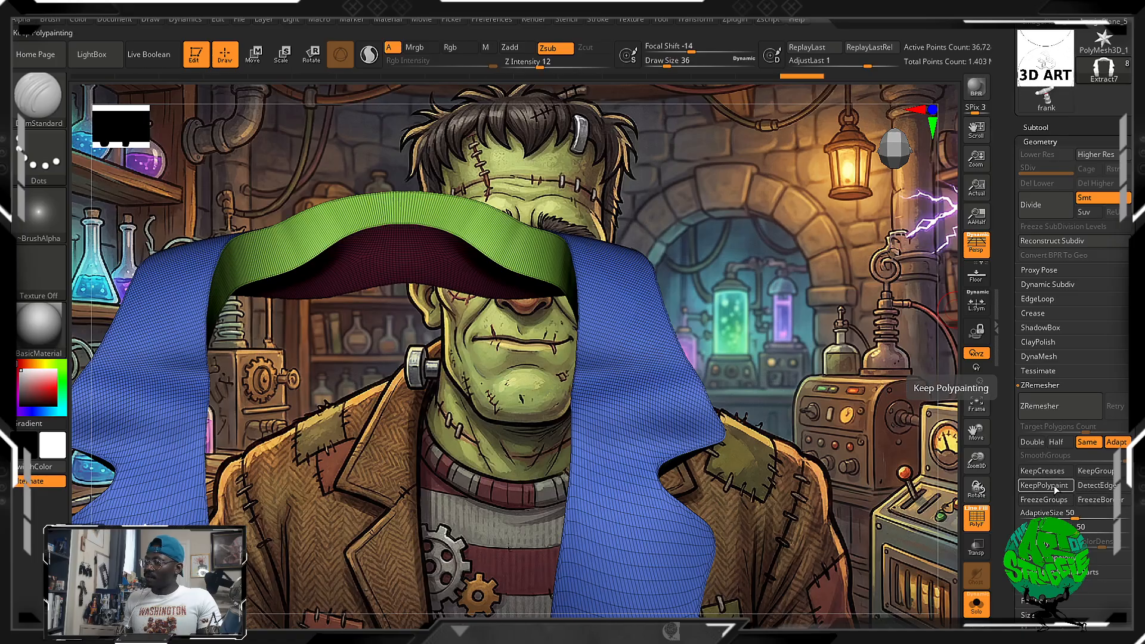
left_click(1084, 472)
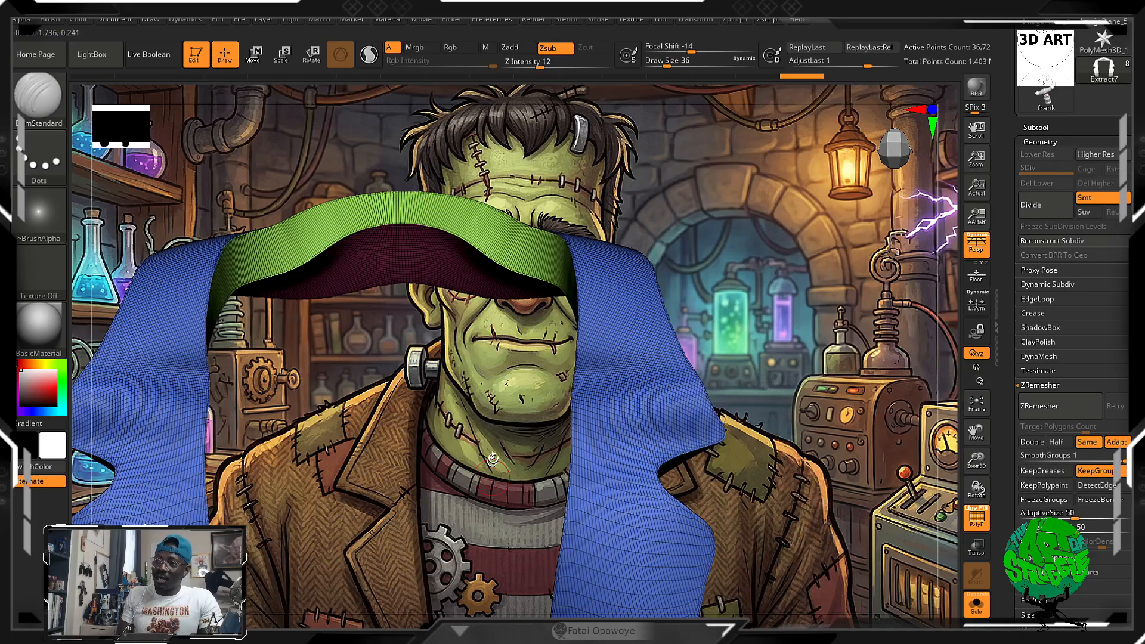
left_click(1057, 414)
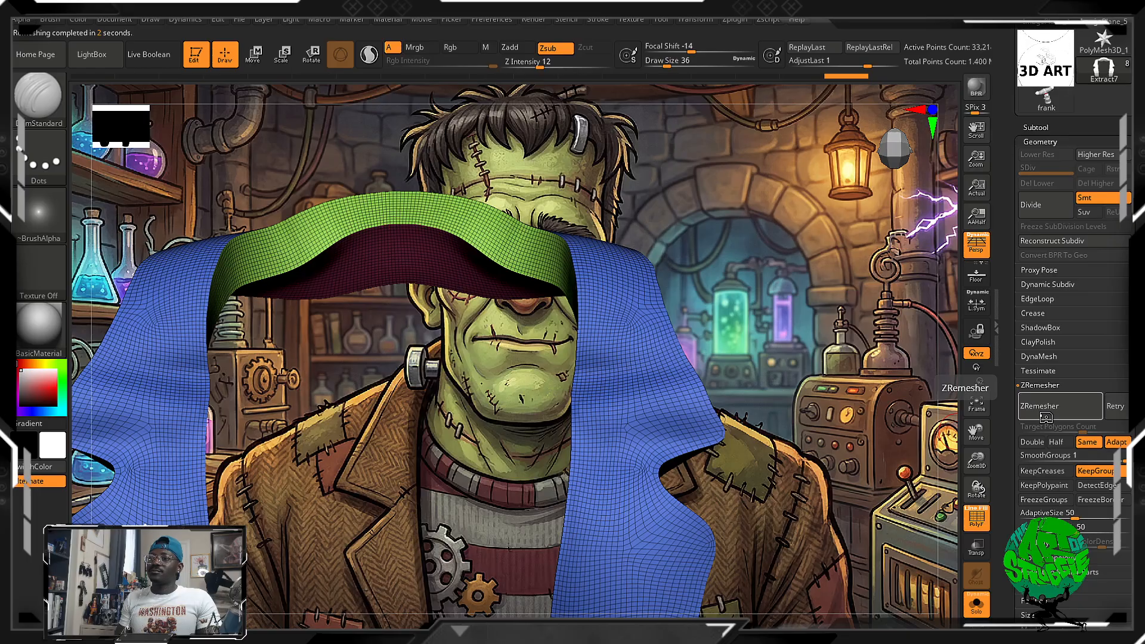
mouse_move(692, 485)
left_mouse_down()
mouse_move(740, 444)
mouse_move(765, 451)
mouse_move(781, 505)
mouse_move(830, 467)
mouse_move(865, 490)
mouse_move(824, 424)
left_mouse_up()
key("ctrl")
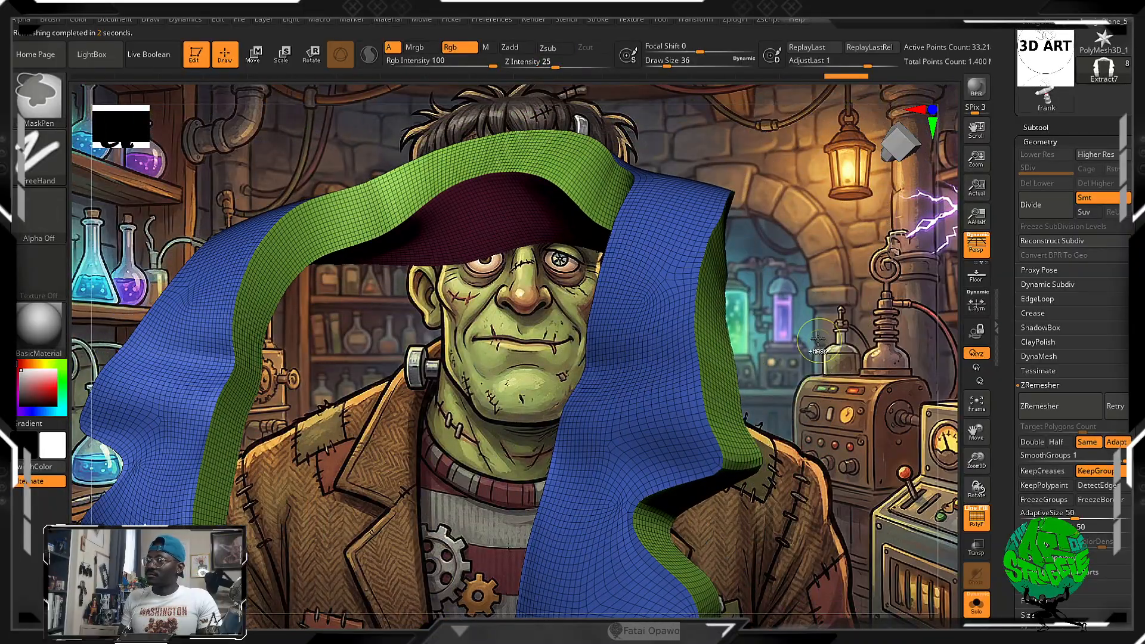
left_click(978, 518)
Leave Solo mode to show the full bust and reselect the collar and lapels subtool
mouse_move(834, 356)
left_mouse_down()
mouse_move(785, 343)
mouse_move(889, 400)
left_mouse_up()
key("ctrl+shift")
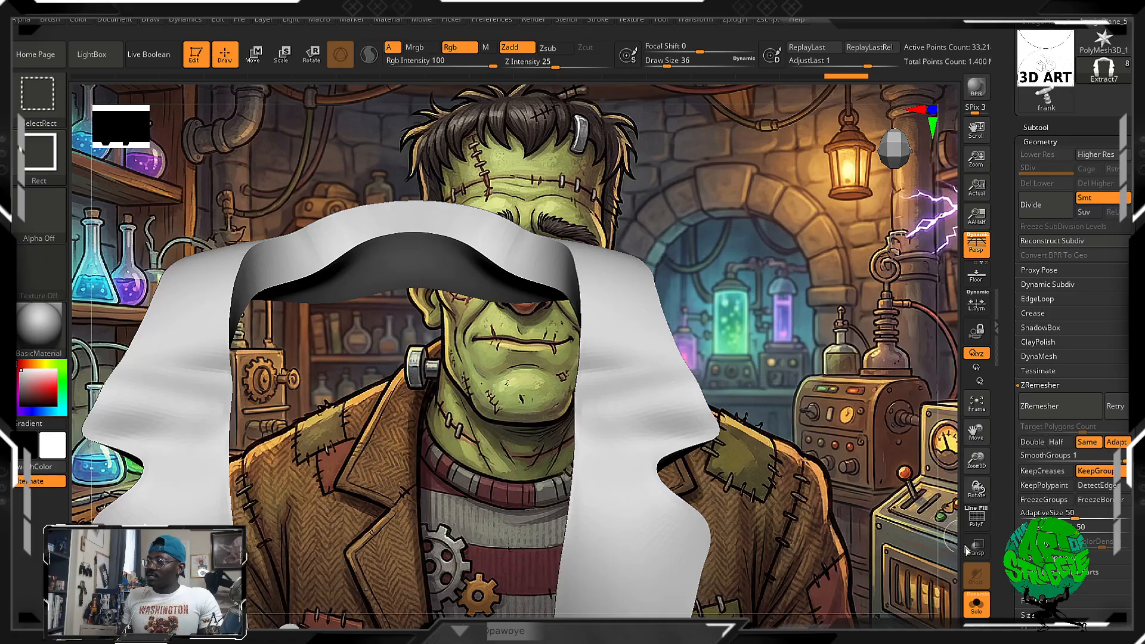
left_click(977, 605)
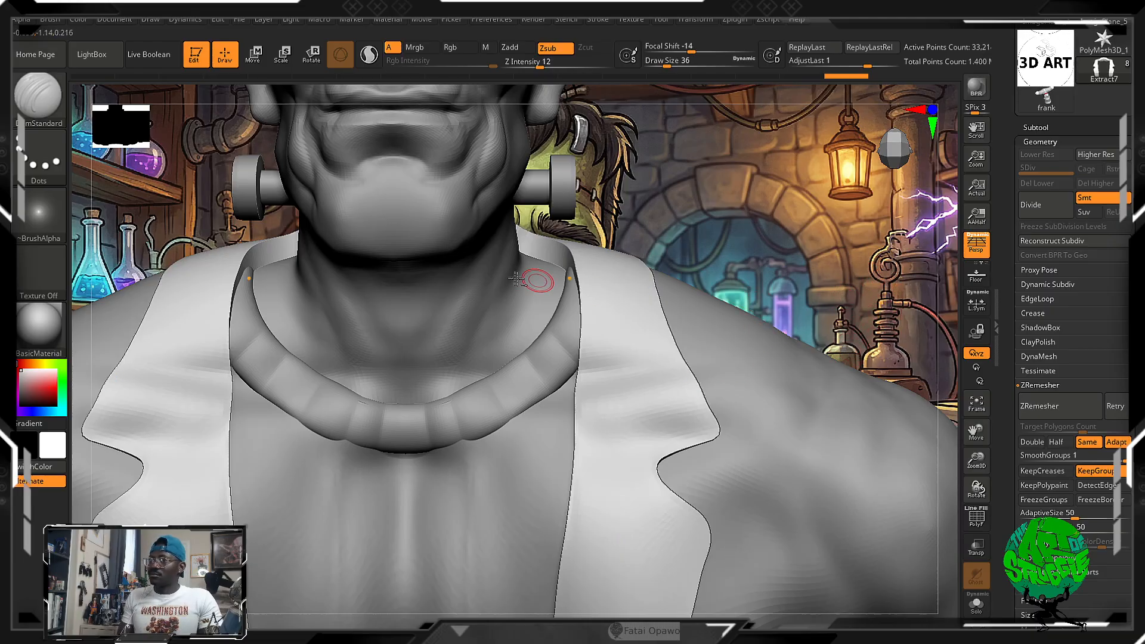
left_click(552, 288, "alt")
mouse_move(800, 287)
left_mouse_down("alt")
mouse_move(796, 257)
mouse_move(835, 239)
mouse_move(728, 286)
mouse_move(855, 257)
mouse_move(746, 276)
mouse_move(833, 248)
mouse_move(800, 268)
left_mouse_up("alt")
left_click(617, 350, "alt")
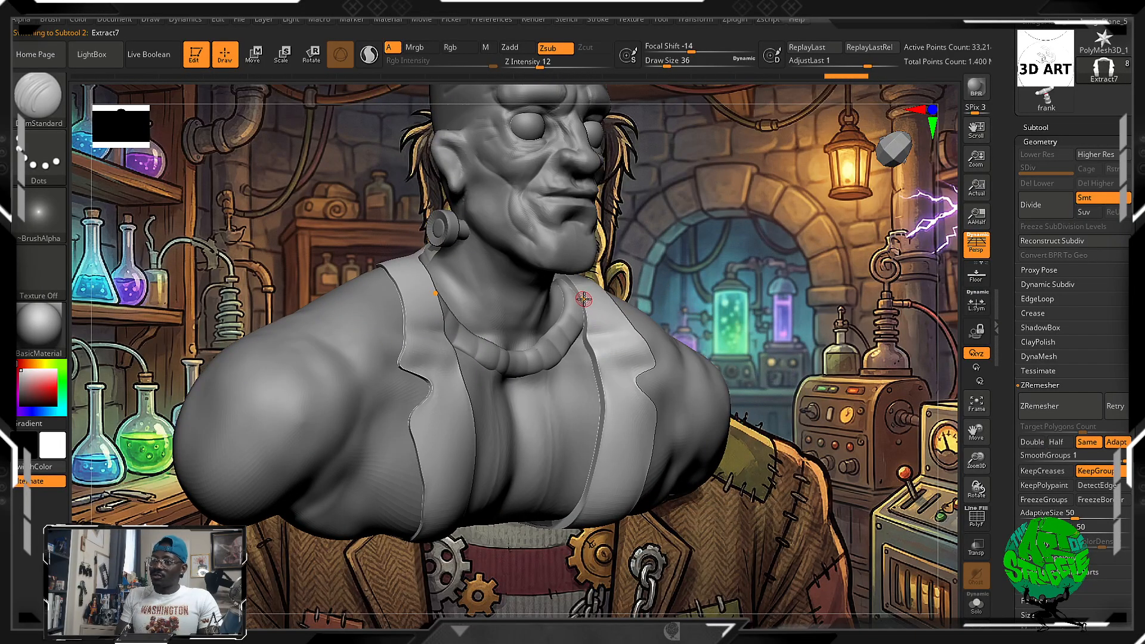
Smooth the inner edge of the jacket lapel from the neckline down to the bottom of the bust
key("shift")
left_click_drag(580, 293, 595, 359, "shift")
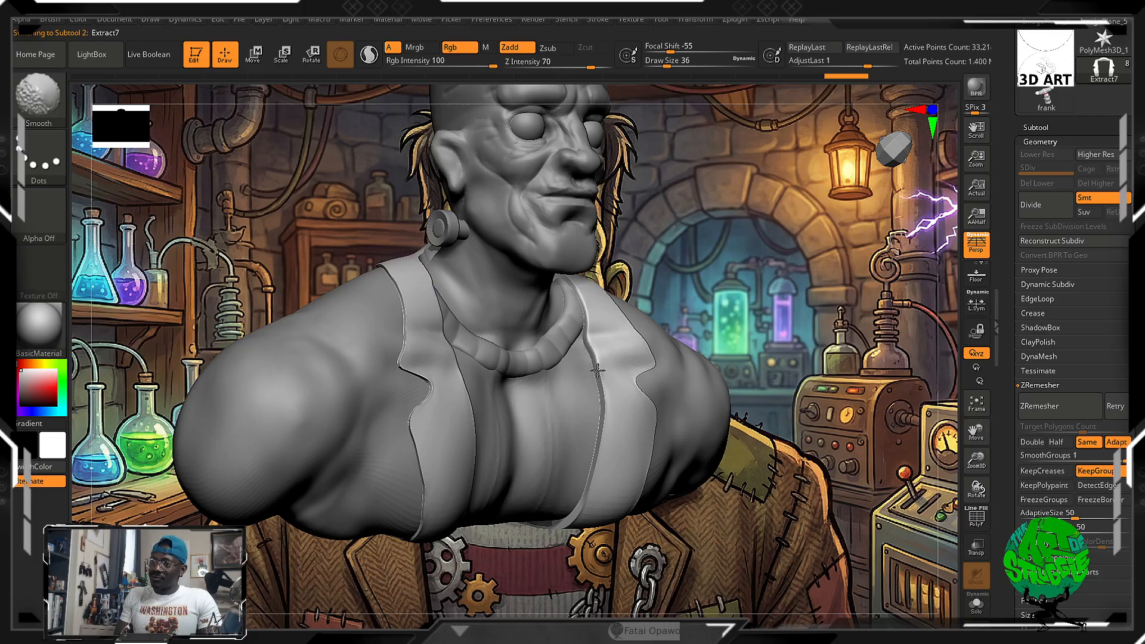
left_click_drag(607, 416, 601, 455, "shift")
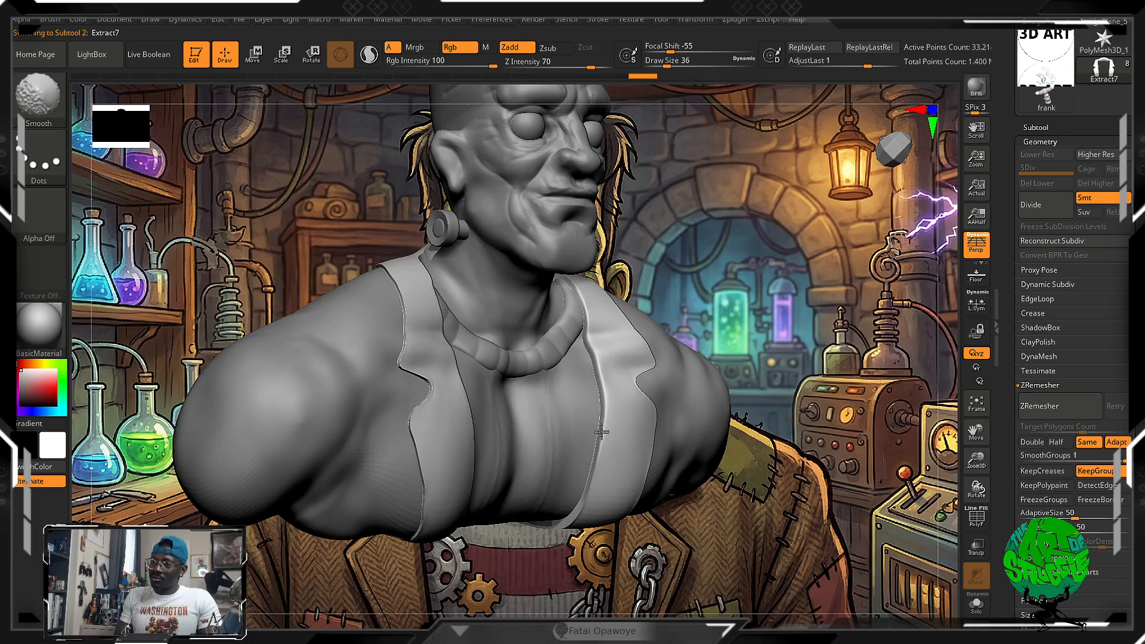
left_click_drag(585, 503, 572, 522, "shift")
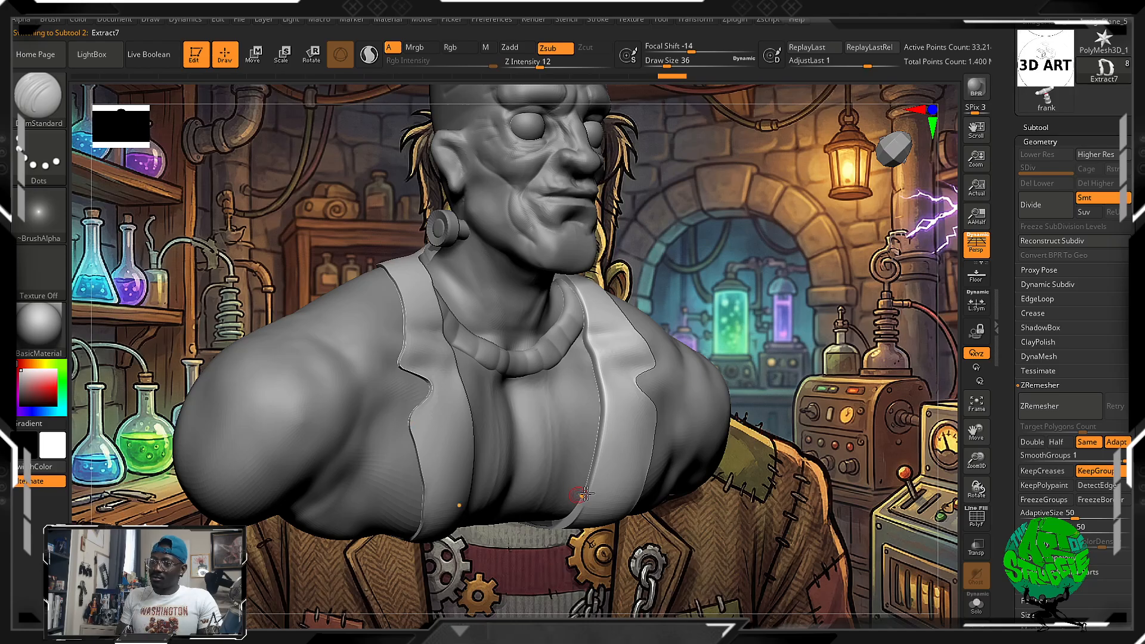
key("shift")
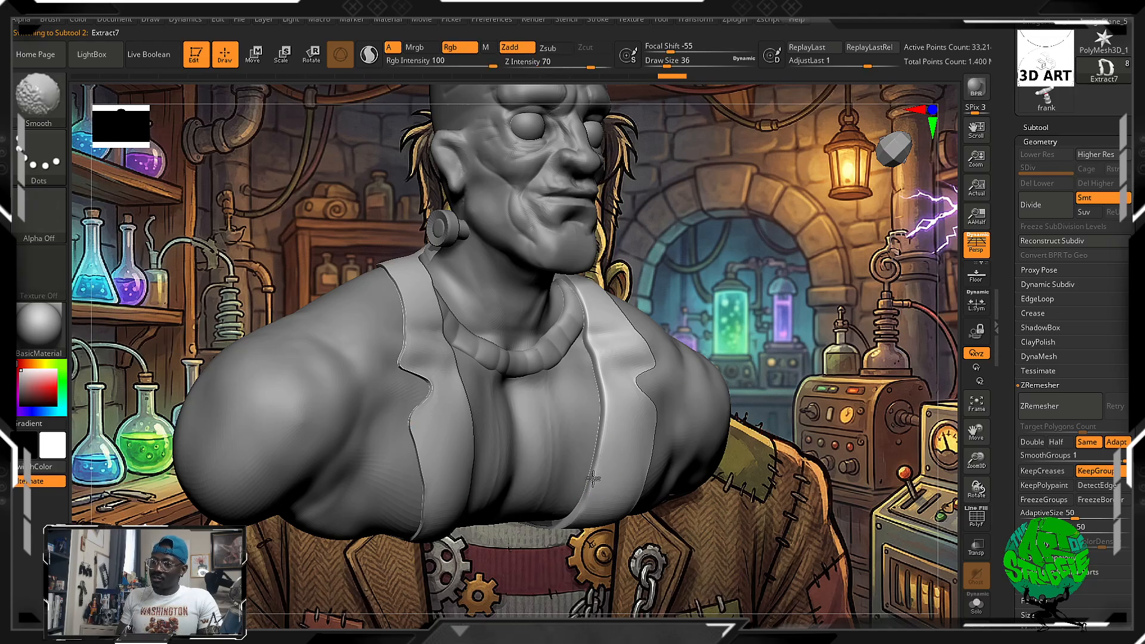
key("ctrl")
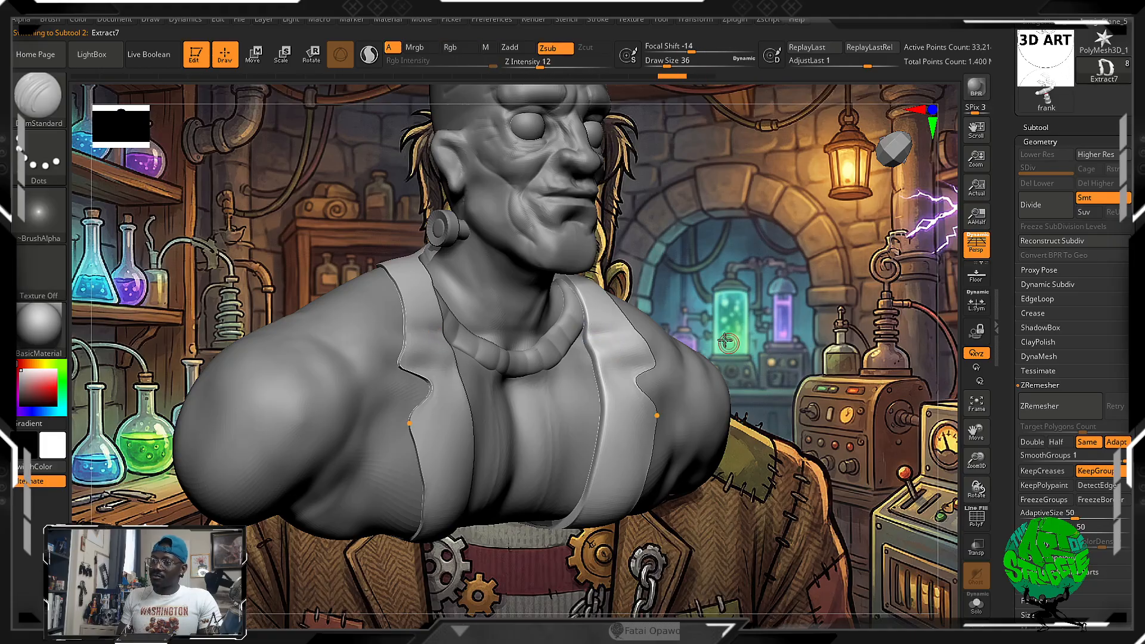
Check how the collar and lapels sit around the neck and shoulders from the front, above and below, switching between the skin and jacket subtools
left_click(572, 311, "alt")
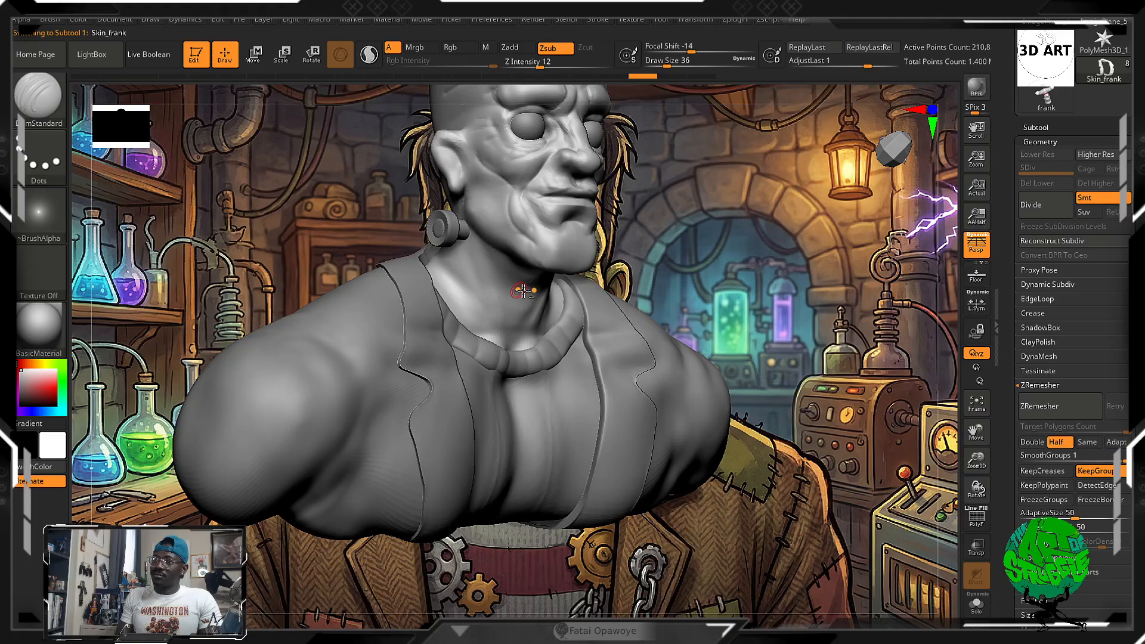
left_click_drag(724, 279, 719, 313, "alt")
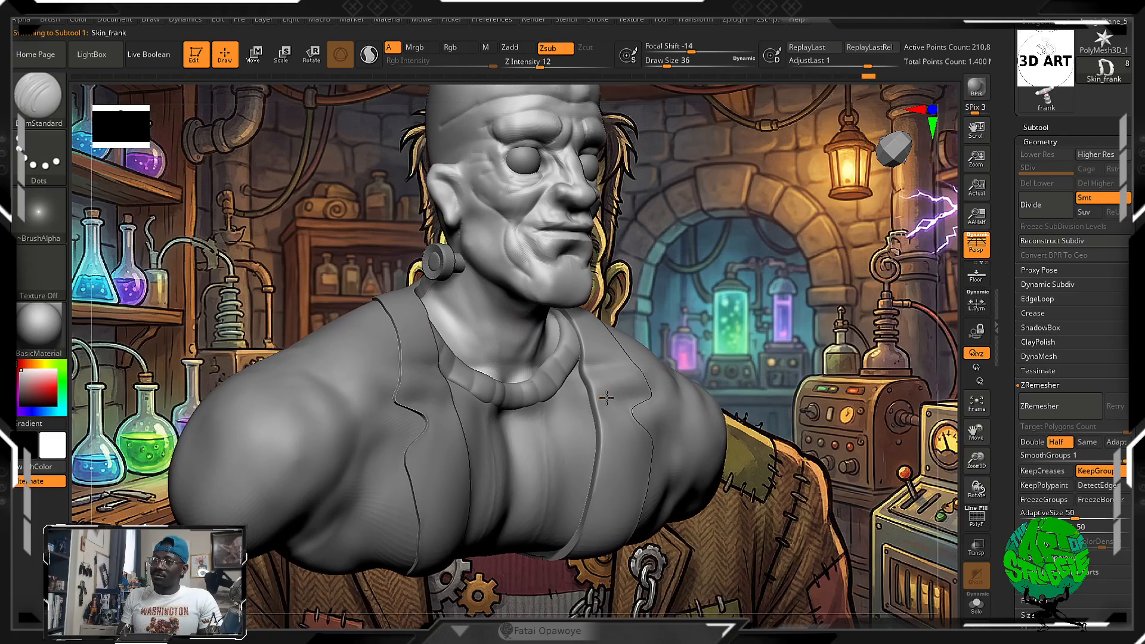
left_click(632, 448, "alt")
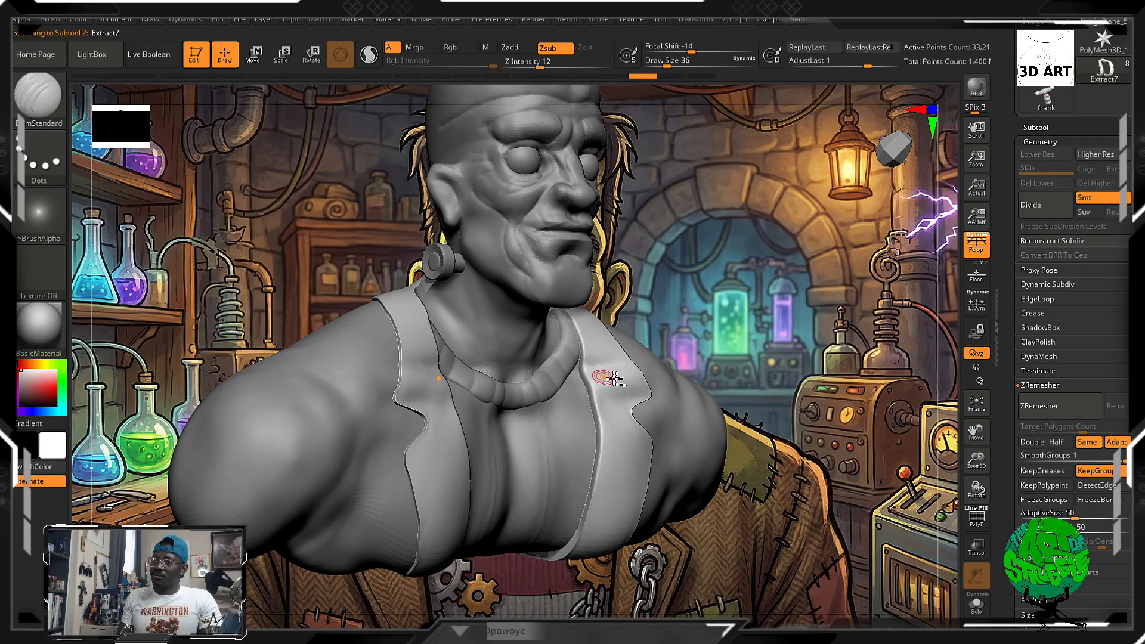
left_click(684, 398, "alt")
mouse_move(713, 347)
left_mouse_down()
mouse_move(620, 334)
mouse_move(662, 298)
mouse_move(697, 297)
mouse_move(713, 376)
mouse_move(662, 418)
mouse_move(665, 448)
mouse_move(753, 388)
left_mouse_up()
mouse_move(753, 387)
right_mouse_down("ctrl")
mouse_move(729, 325)
mouse_move(734, 546)
right_mouse_up("ctrl")
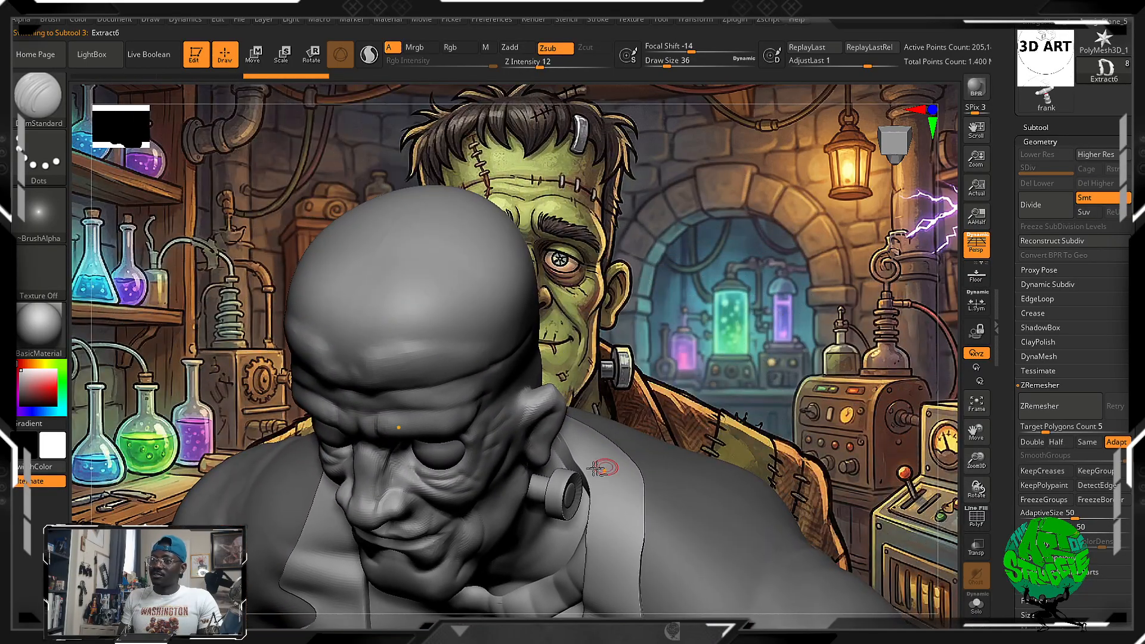
mouse_move(630, 441)
right_mouse_down()
mouse_move(593, 499)
mouse_move(623, 474)
mouse_move(641, 427)
right_mouse_up()
key("shift")
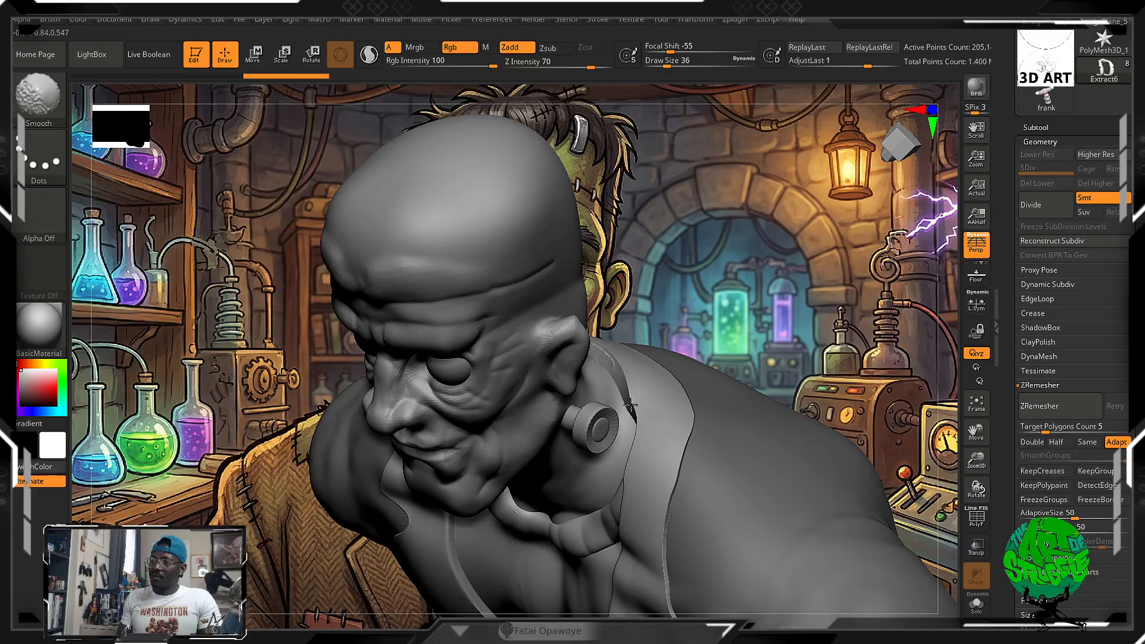
left_click(641, 426, "alt")
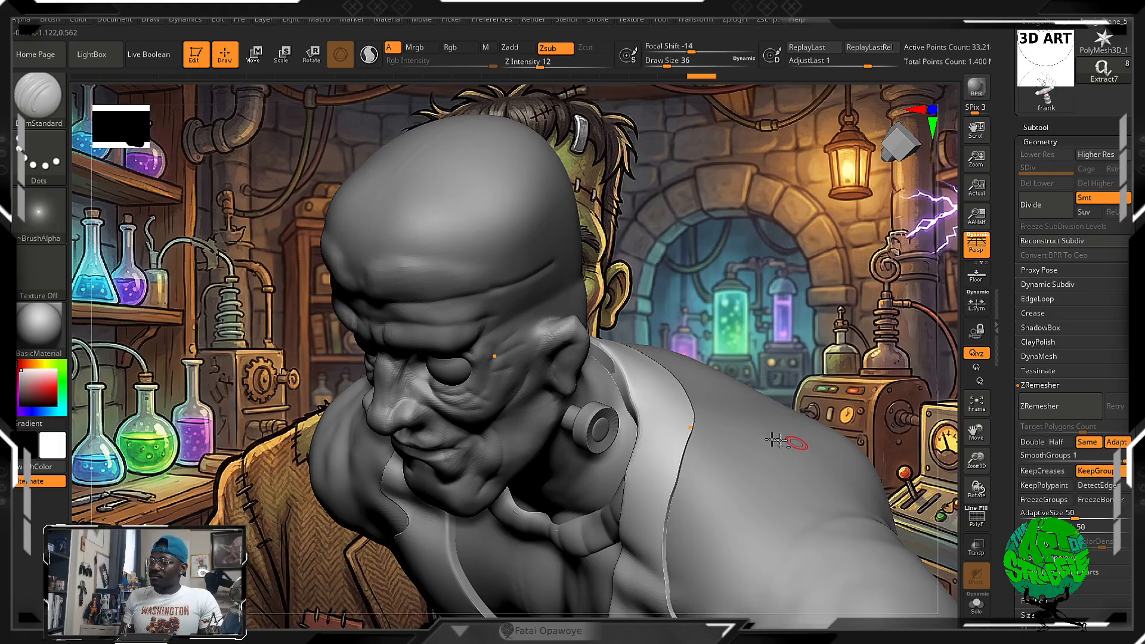
left_click(581, 384, "alt")
mouse_move(729, 328)
left_mouse_down()
mouse_move(817, 251)
mouse_move(764, 310)
mouse_move(756, 343)
mouse_move(752, 330)
left_mouse_up()
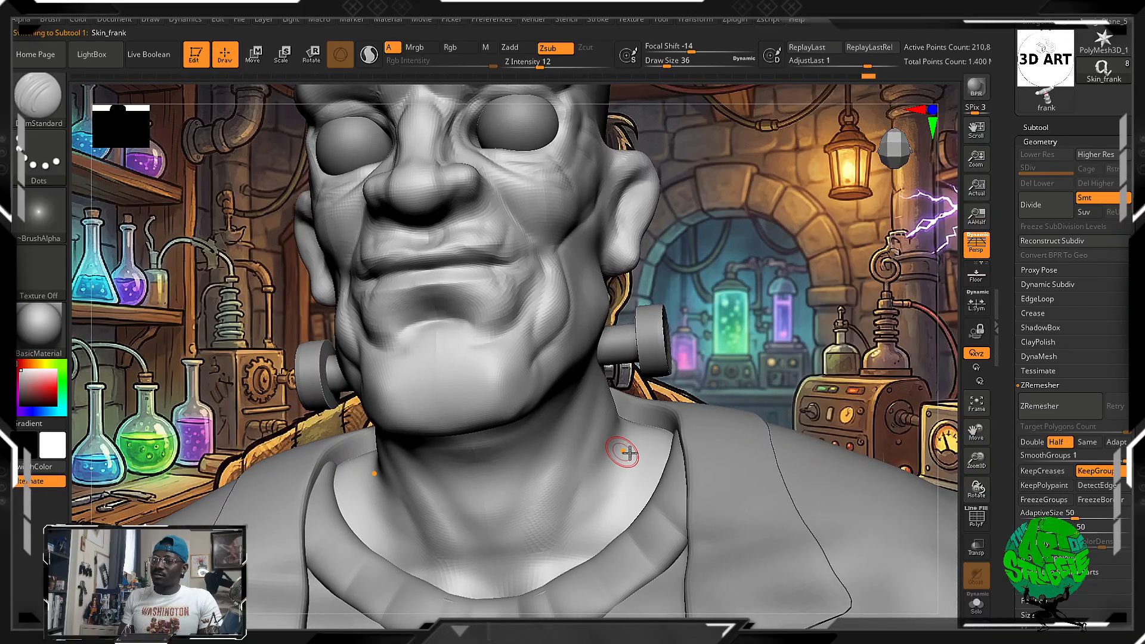
Reselect the collar and lapels subtool and smooth the lapel's outer edge below its notch
key("shift")
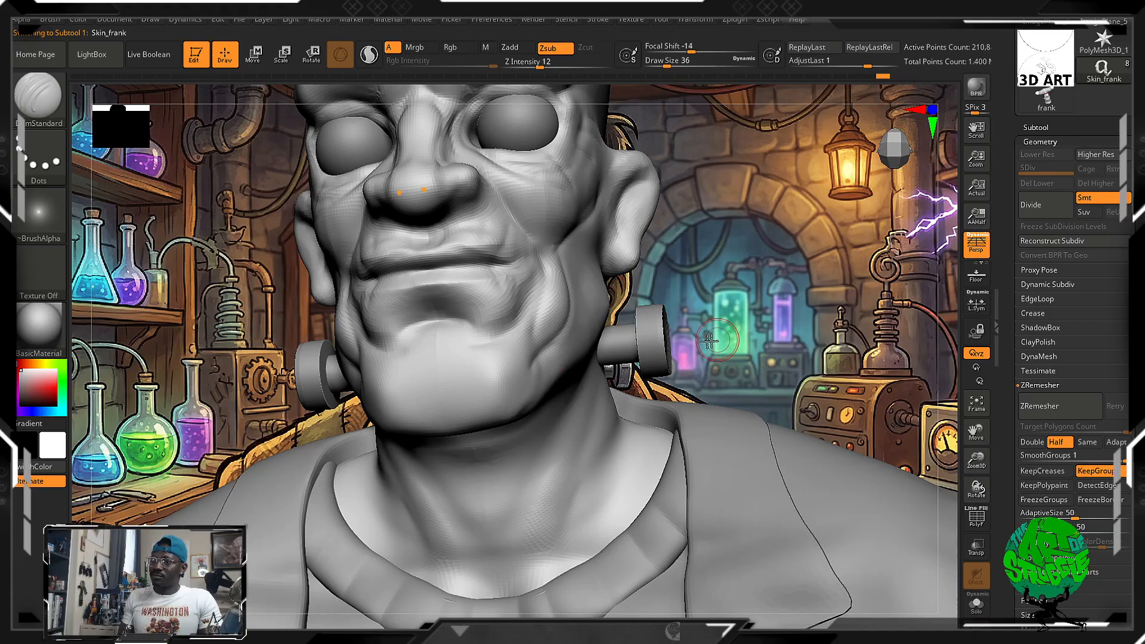
left_click(707, 440, "alt")
left_click_drag(729, 355, 590, 447)
key("shift")
left_click(725, 239, "alt")
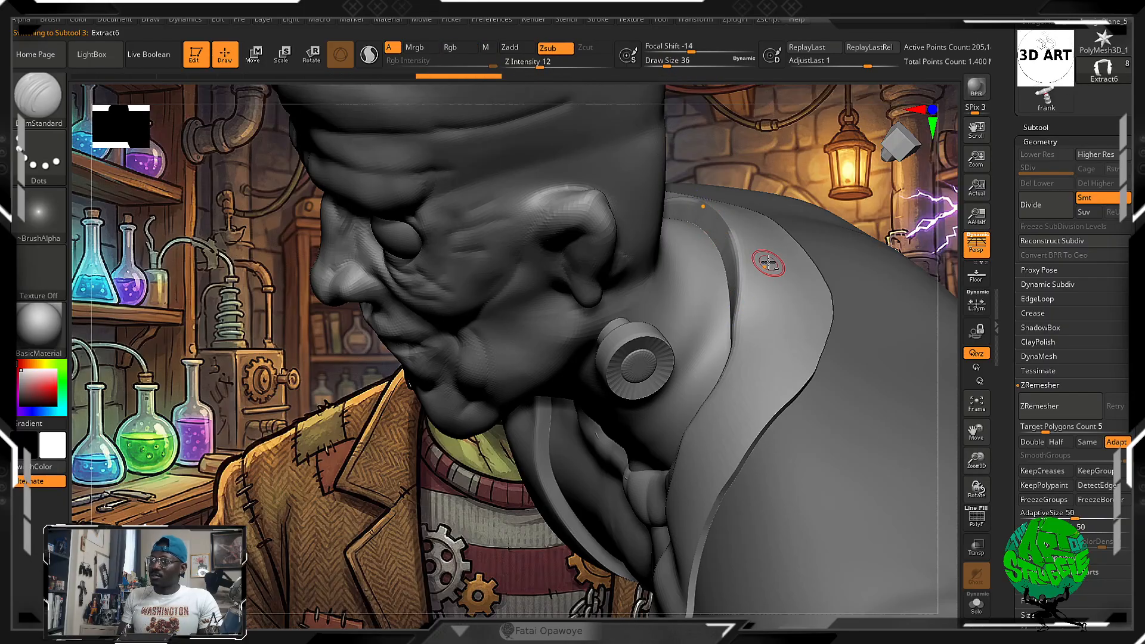
left_click(757, 281, "alt")
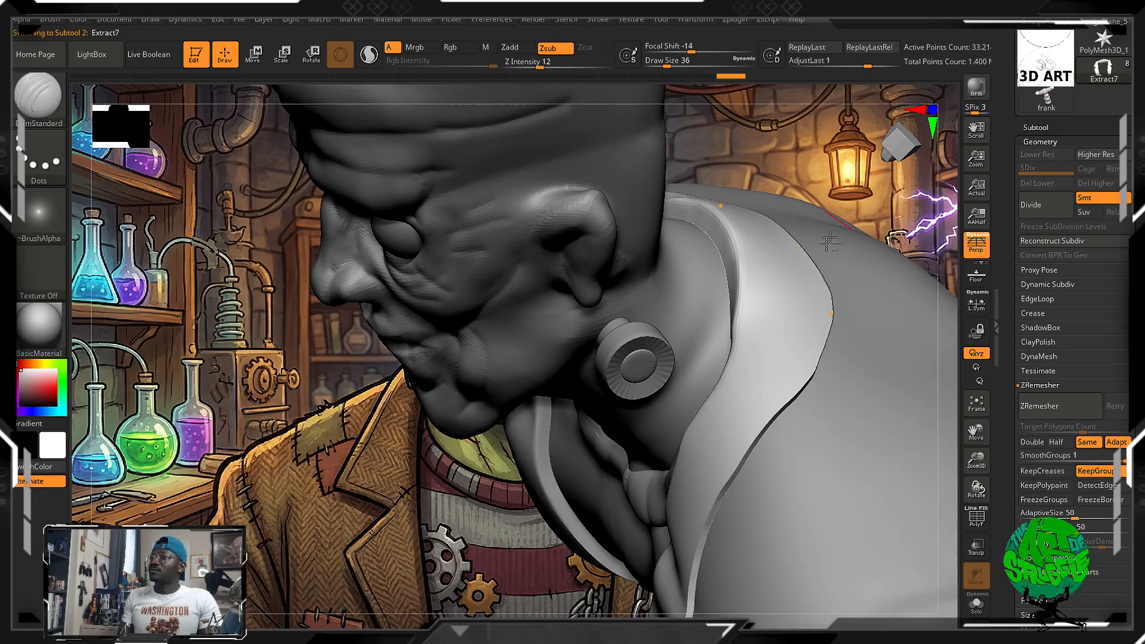
mouse_move(411, 550)
left_mouse_down()
mouse_move(452, 567)
mouse_move(363, 483)
mouse_move(441, 428)
mouse_move(460, 439)
mouse_move(418, 487)
mouse_move(429, 508)
left_mouse_up()
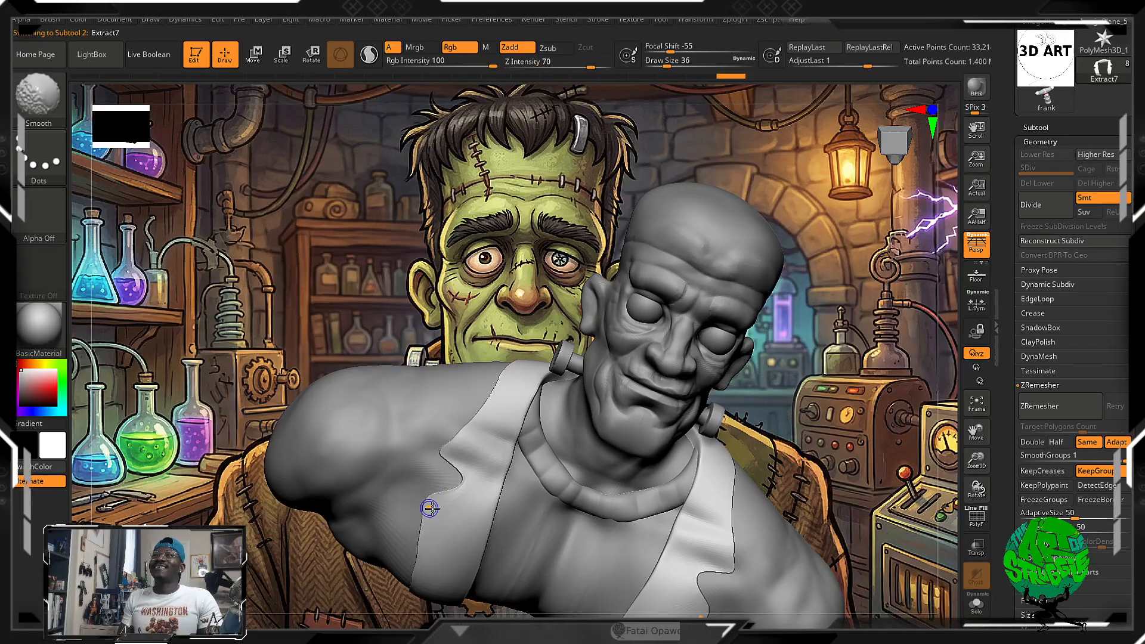
key("shift")
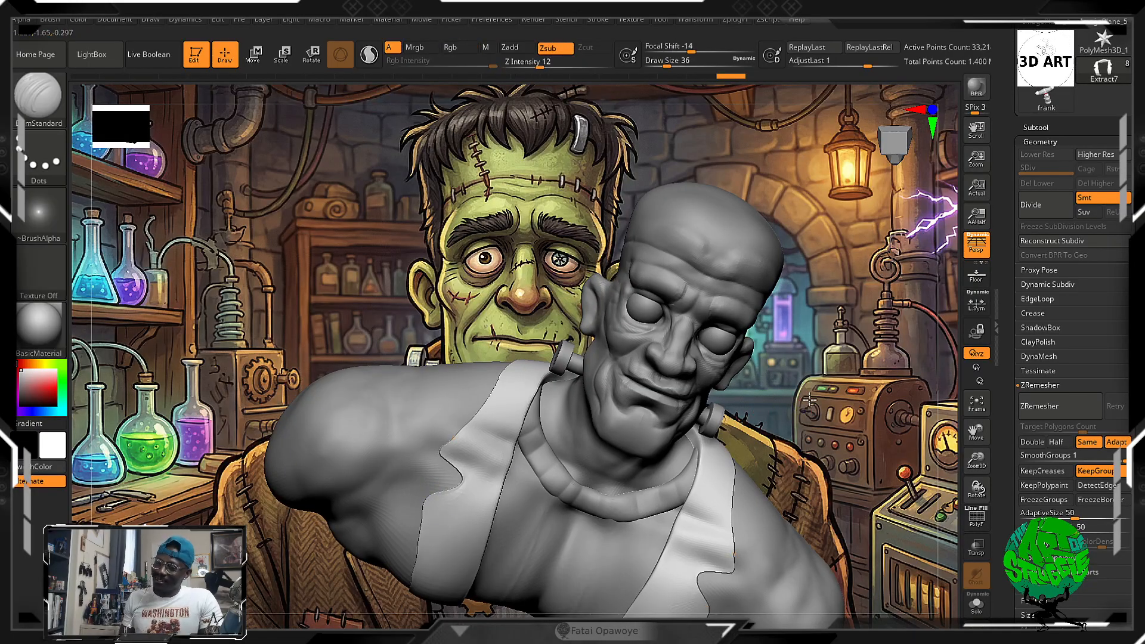
Review the whole bust from the front beside the reference, switching between the shirt, skin and jacket subtools
left_click(678, 312, "alt")
left_click_drag(834, 382, 720, 343)
left_click(604, 523, "alt")
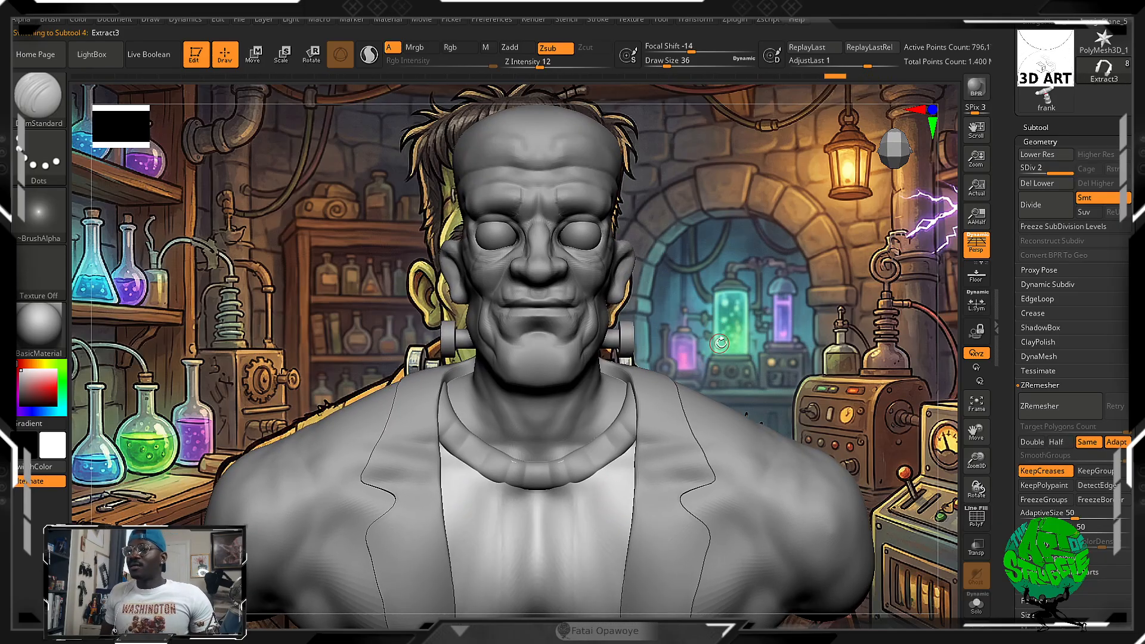
left_click(586, 405, "alt")
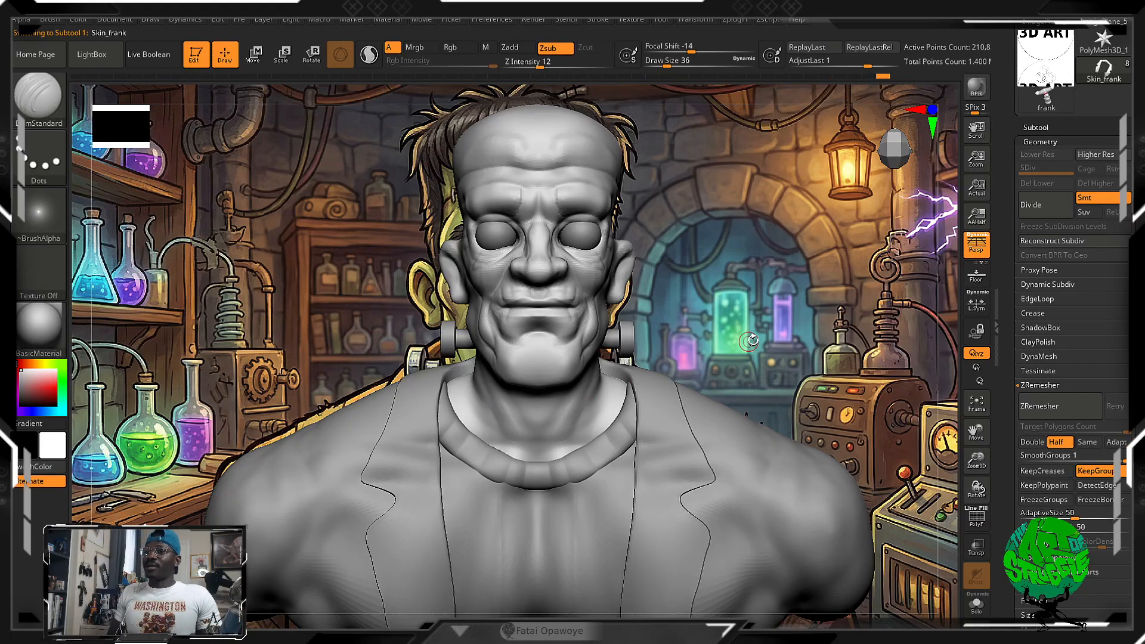
left_click_drag(754, 332, 680, 411)
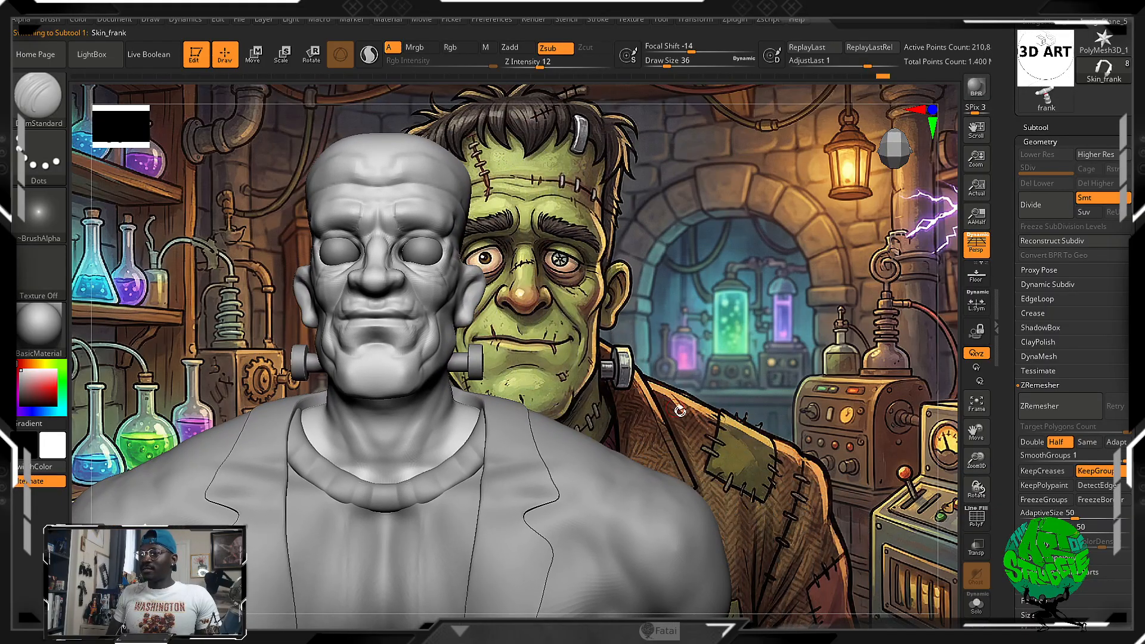
left_click(636, 483, "alt")
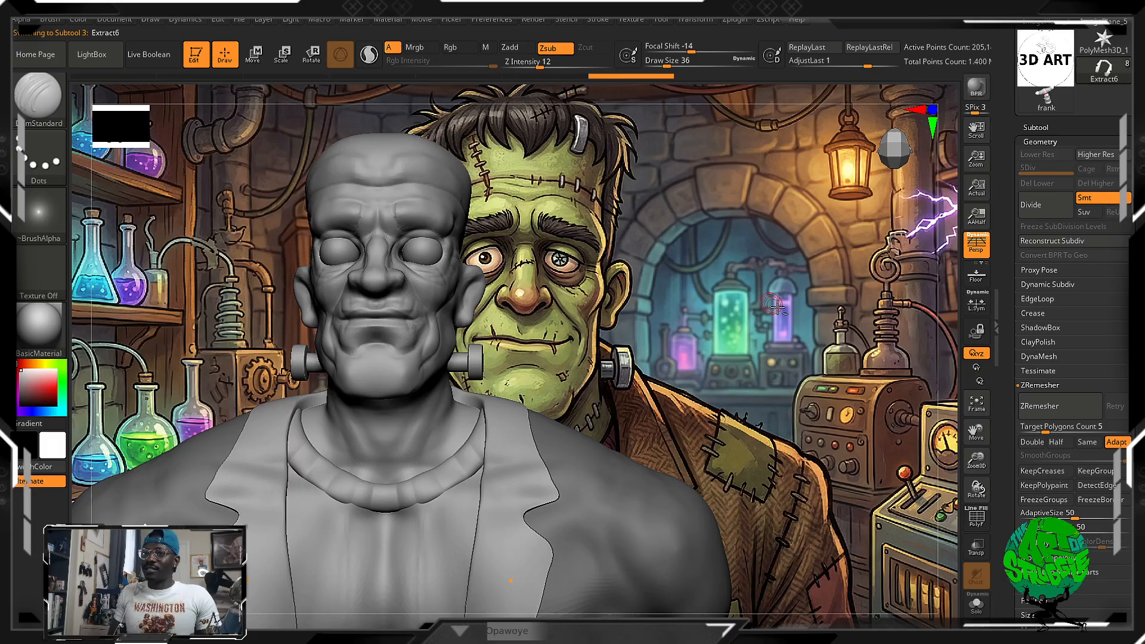
left_click(407, 375, "alt")
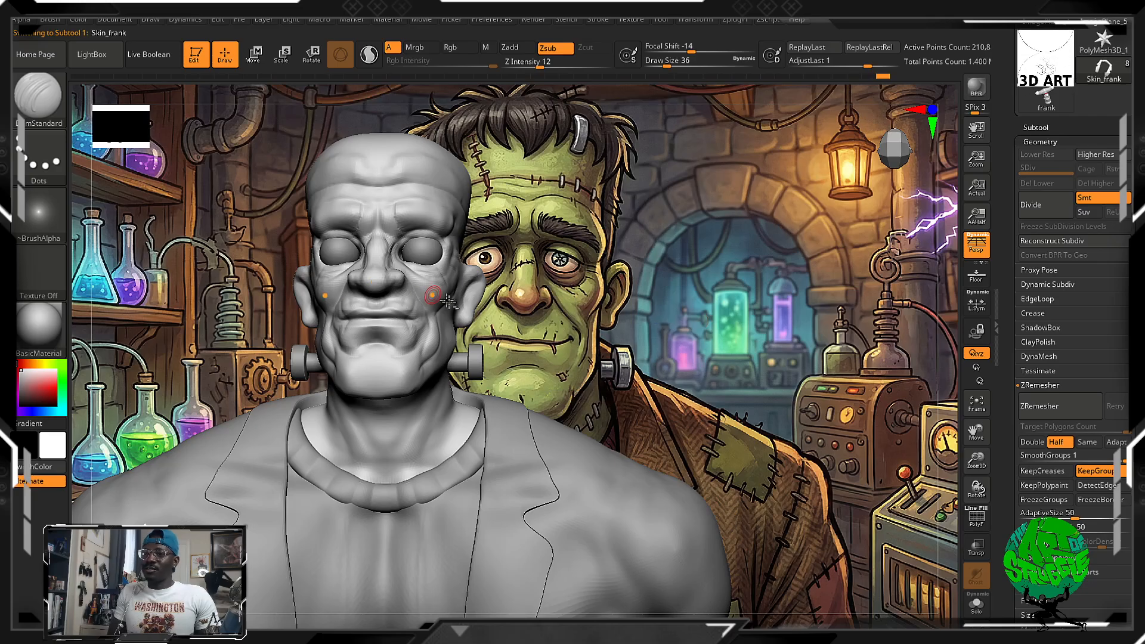
Select the skin subtool and run a DamStandard stroke along the crease beside the nostril wing
left_click(520, 446, "alt")
left_click_drag(637, 385, 773, 411)
left_click_drag(305, 107, 363, 335, "alt")
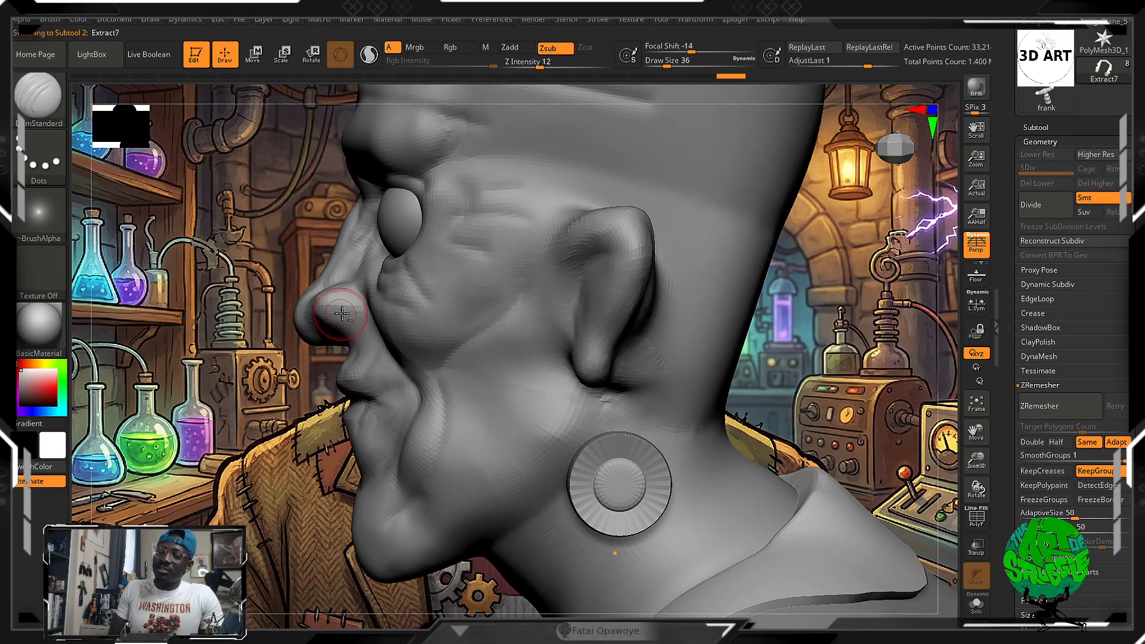
left_click(321, 324, "alt")
left_click_drag(254, 371, 313, 376)
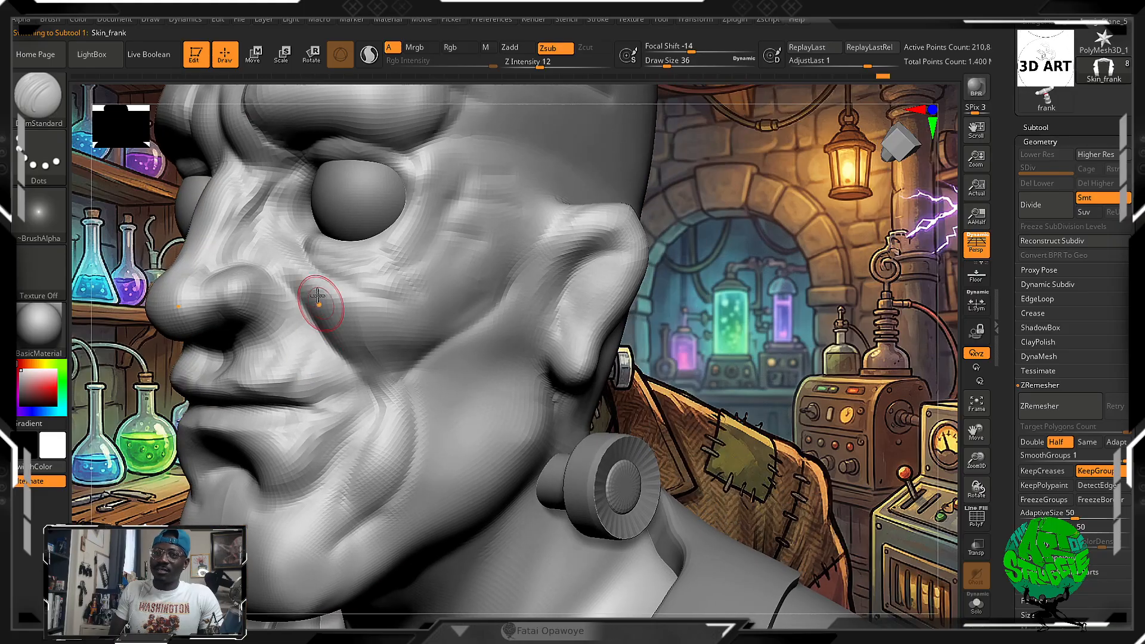
left_click_drag(280, 278, 293, 311)
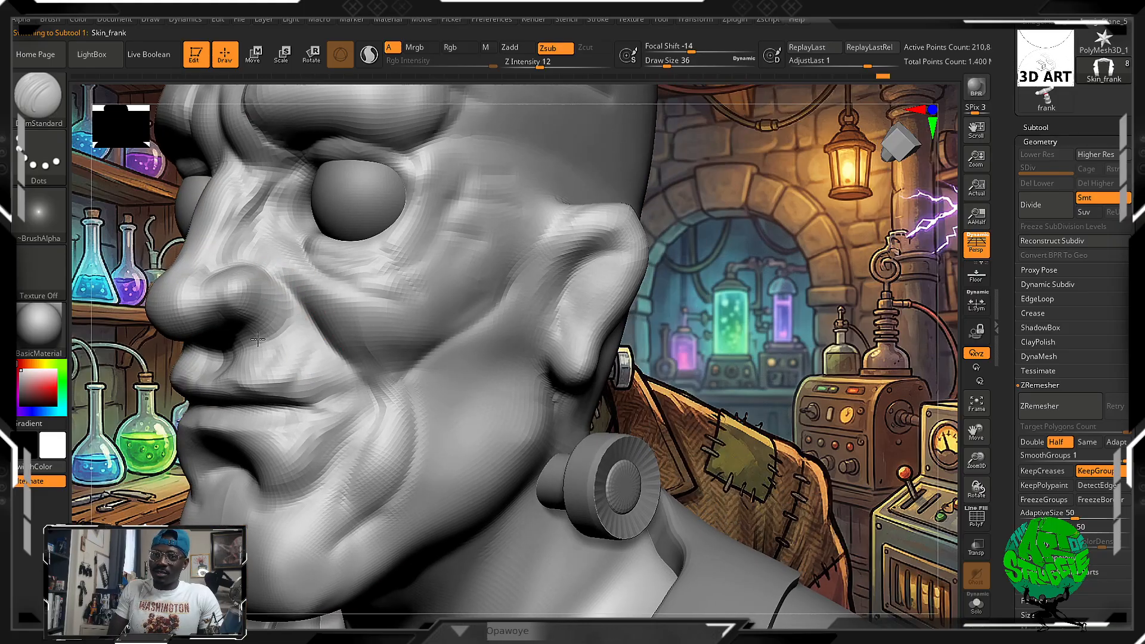
Try the ClayBuildup brush, return to DamStandard, and deepen the groove around the nostril wing
key("b")
key("c")
key("b")
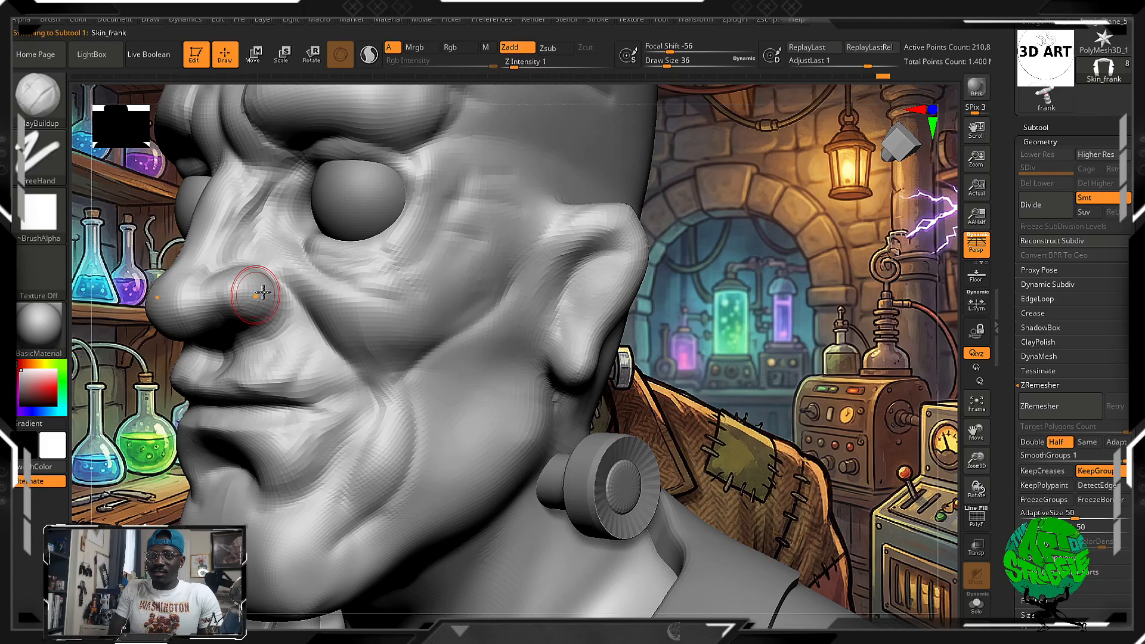
key("b")
key("d")
key("s")
mouse_move(263, 278)
left_mouse_down()
mouse_move(284, 317)
mouse_move(252, 337)
left_mouse_up()
Mask the nostril openings symmetrically on the underside of the nose, redoing the first stroke, and invert the mask
mouse_move(750, 360)
left_mouse_down("alt")
mouse_move(782, 412)
mouse_move(806, 334)
left_mouse_up("alt")
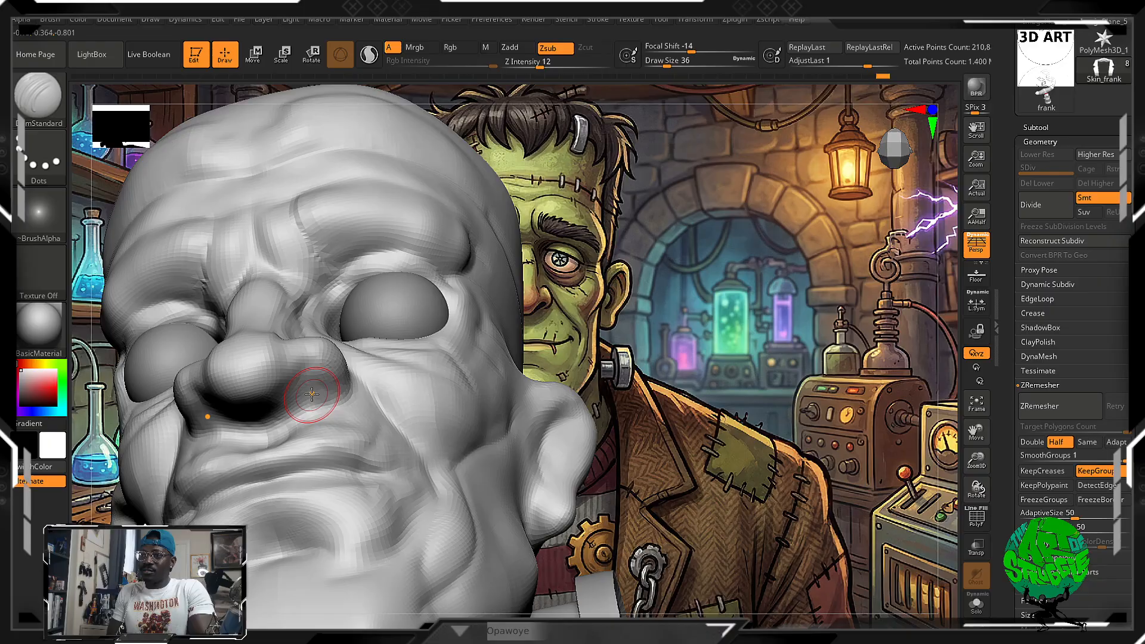
key("ctrl")
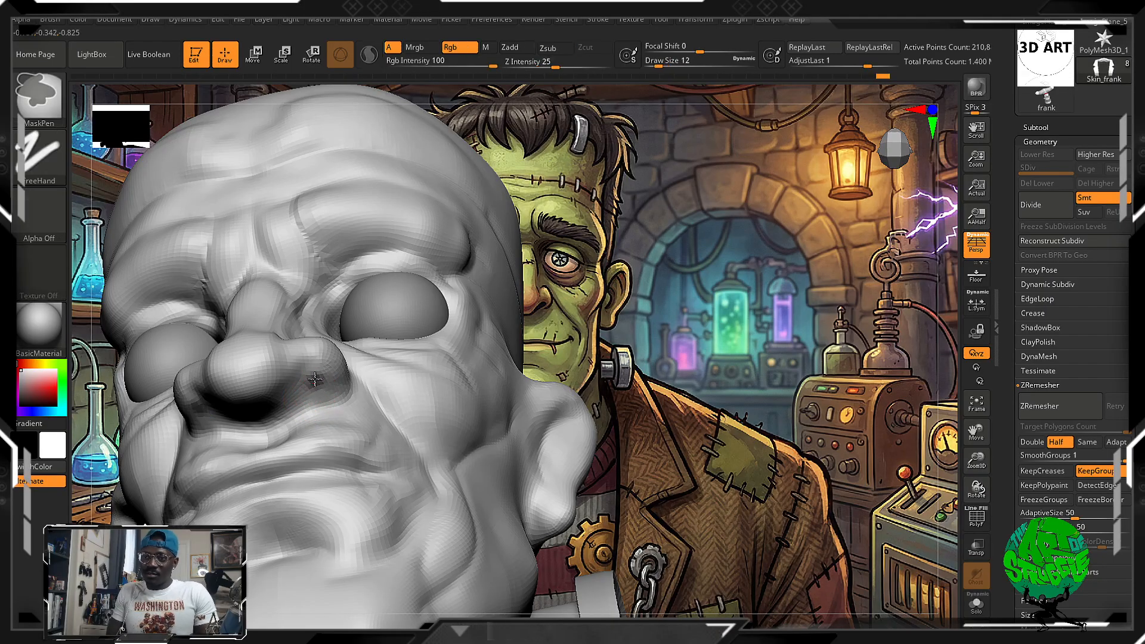
mouse_move(283, 421)
left_mouse_down("ctrl")
mouse_move(306, 375)
mouse_move(322, 377)
left_mouse_up("ctrl")
key("ctrl+z")
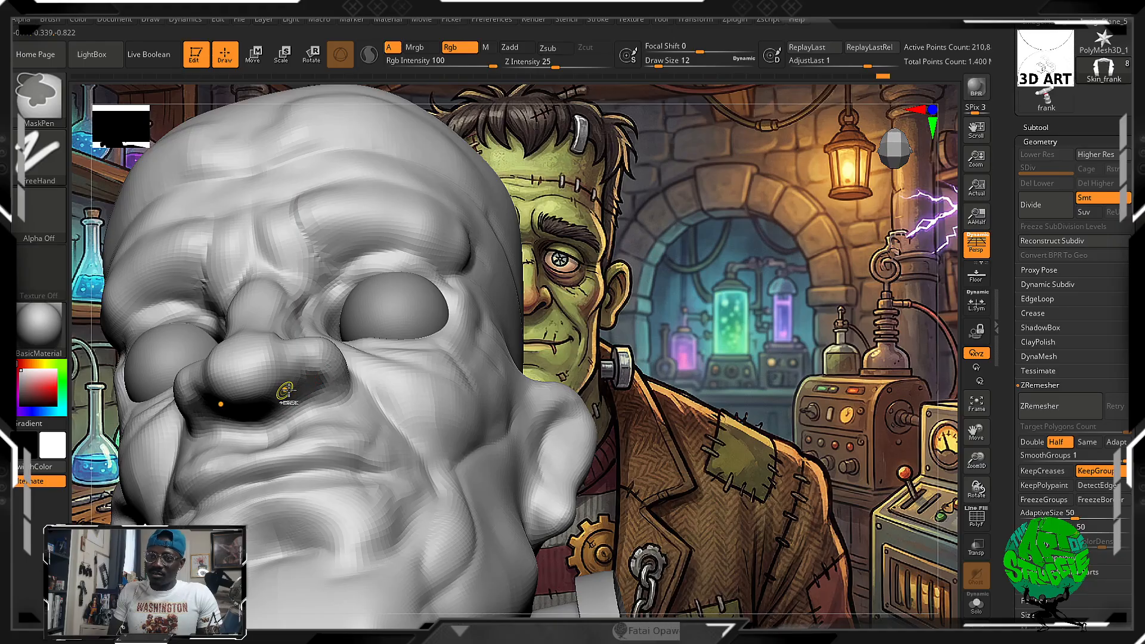
left_click_drag(708, 326, 658, 324)
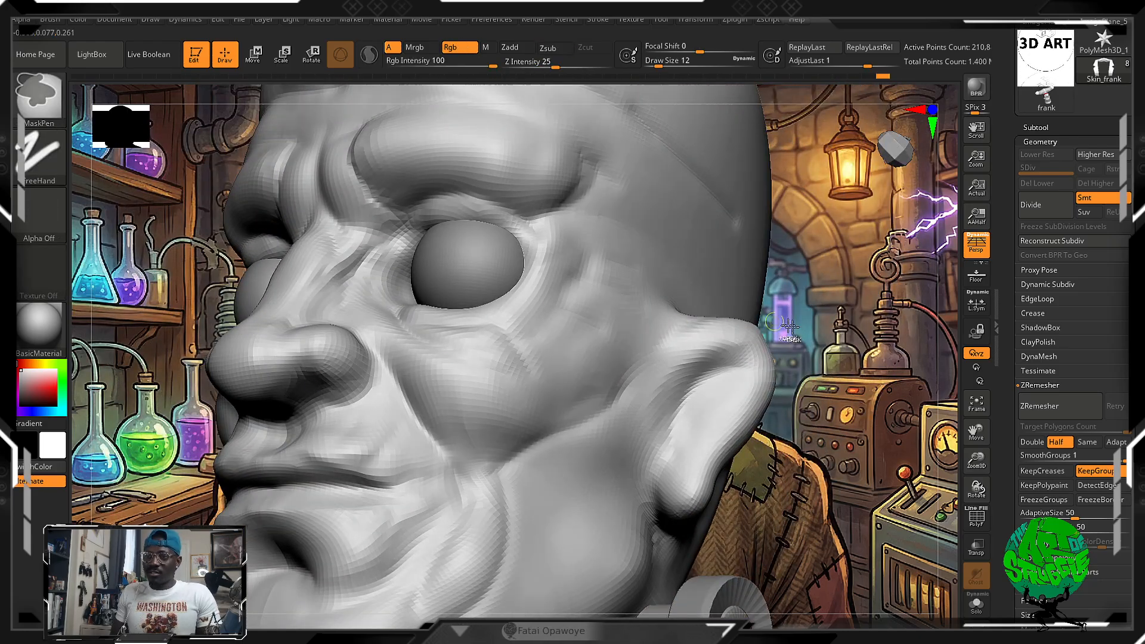
left_click(781, 323, "ctrl")
Move the unmasked nostril areas up into the nose with the transform gizmo, clear the mask, and return to Draw mode
left_click(255, 54)
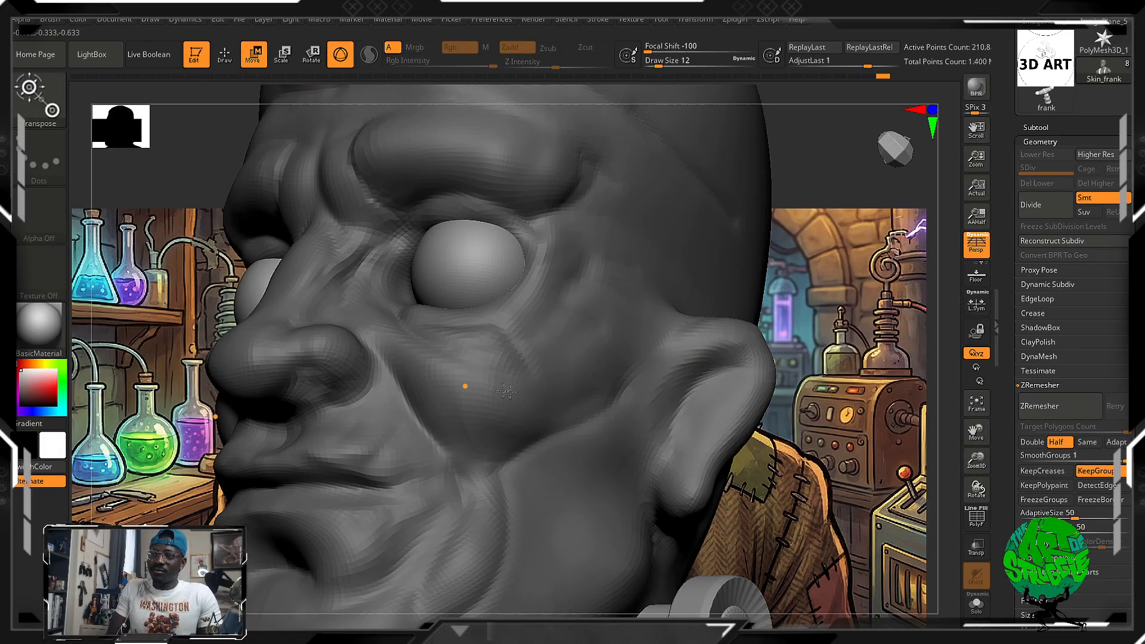
left_click(302, 384, "alt")
left_click_drag(304, 426, 305, 406)
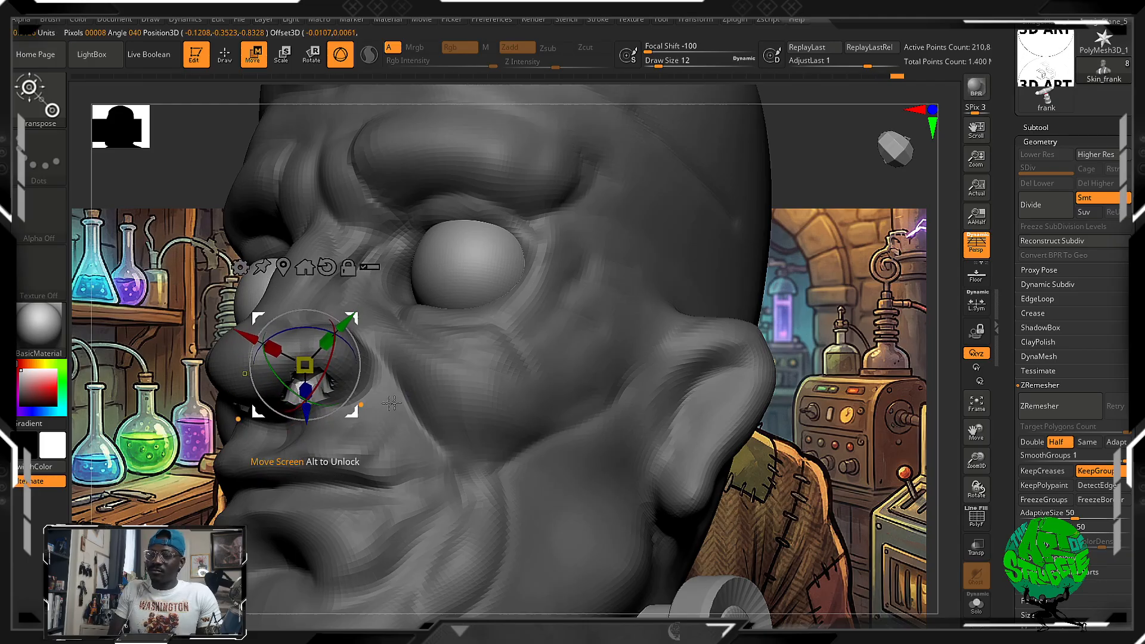
left_click_drag(851, 380, 859, 352, "ctrl")
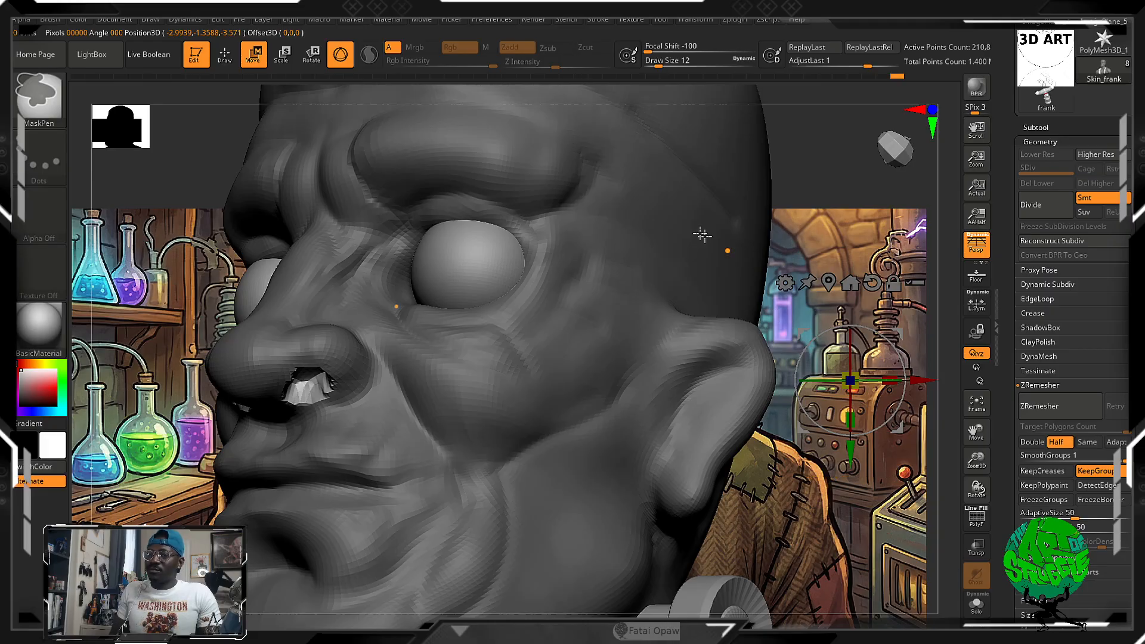
left_click(236, 57)
left_click_drag(783, 334, 807, 321, "ctrl")
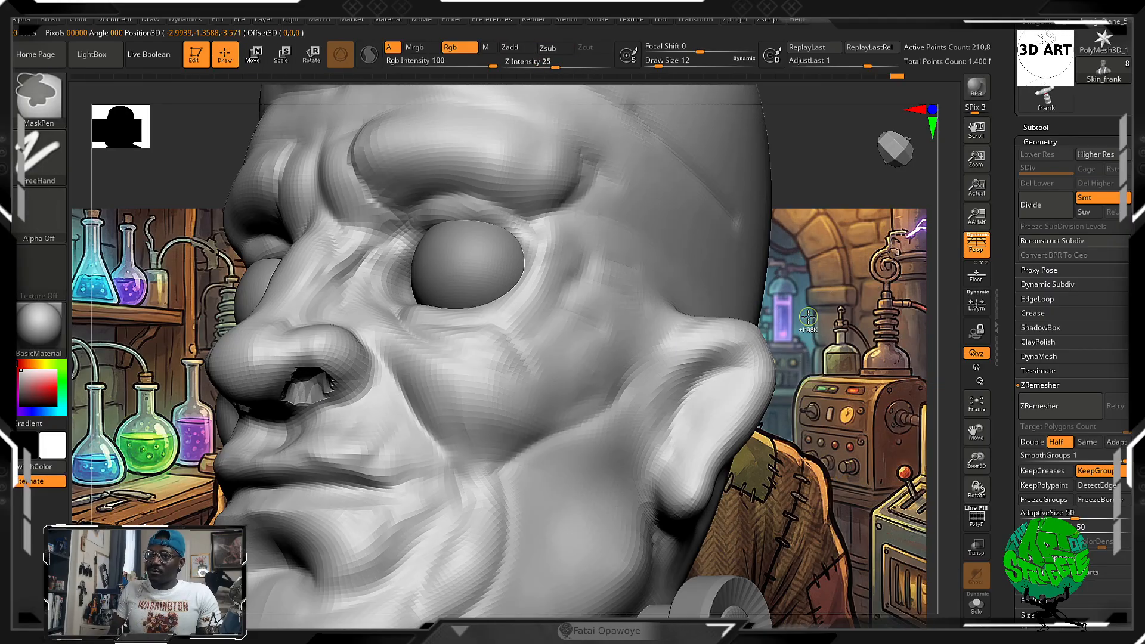
Smooth the rims of the nostril openings on the underside of the nose, undoing the last change before smoothing again
right_click_drag(692, 342, 876, 346)
left_click_drag(876, 345, 724, 309)
key("shift")
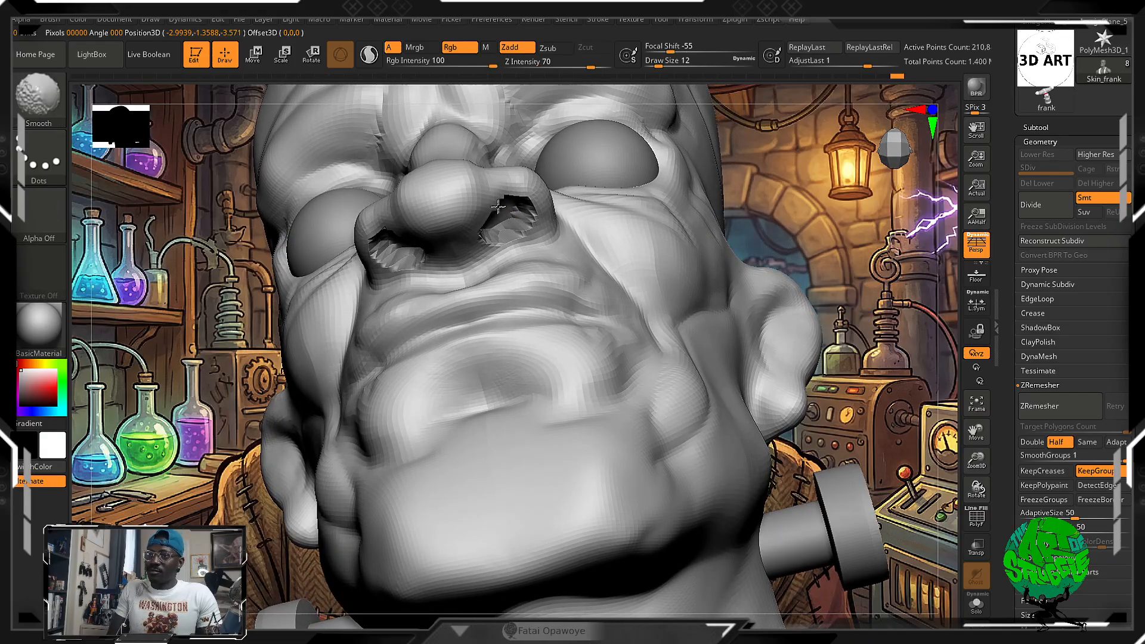
left_click_drag(486, 207, 520, 201, "shift")
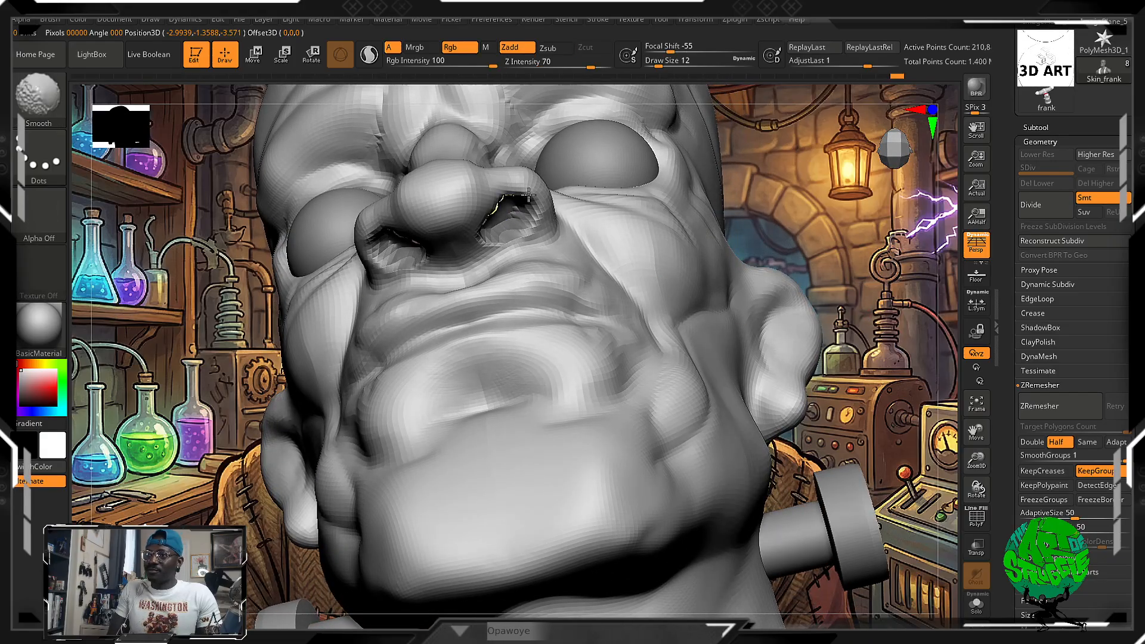
mouse_move(726, 229)
left_mouse_down()
mouse_move(910, 325)
mouse_move(948, 282)
mouse_move(788, 235)
mouse_move(763, 304)
left_mouse_up()
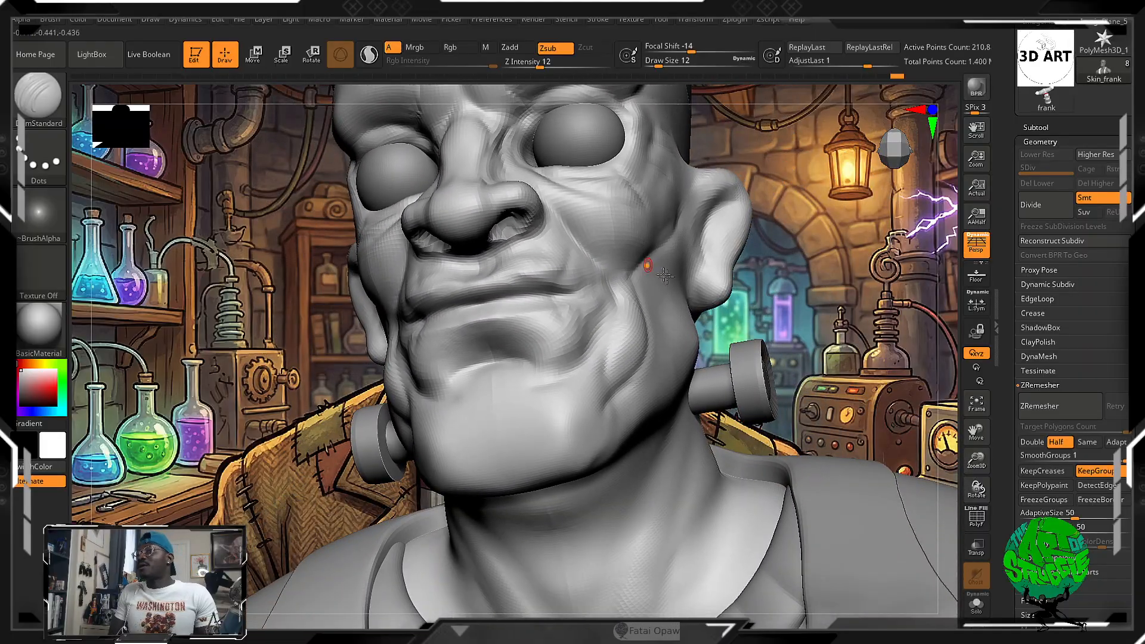
key("ctrl+z")
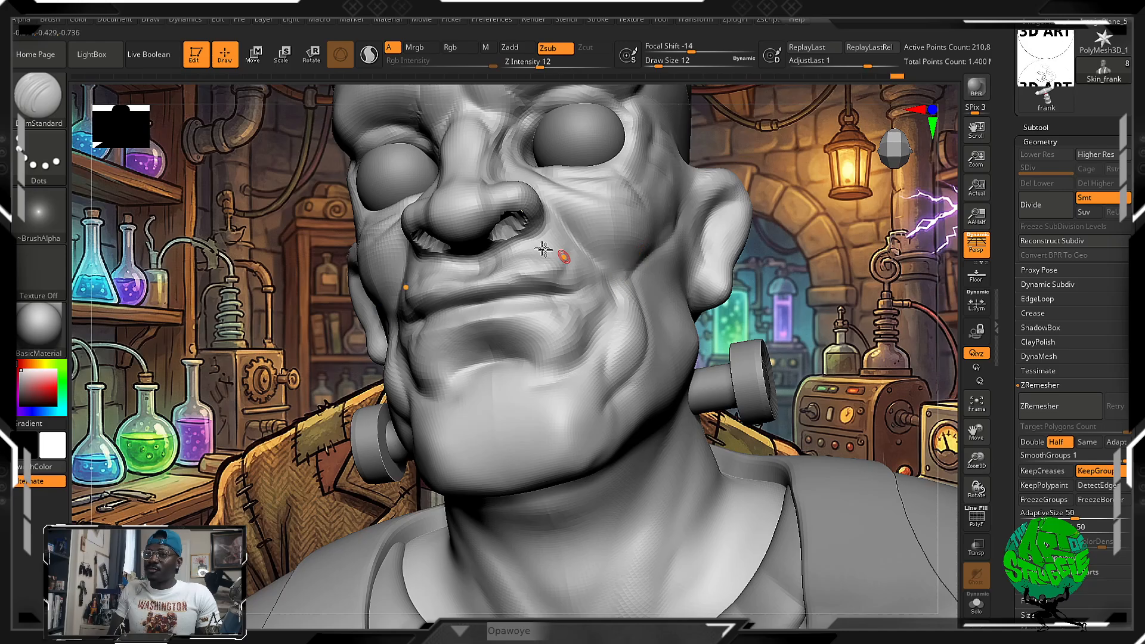
key("shift")
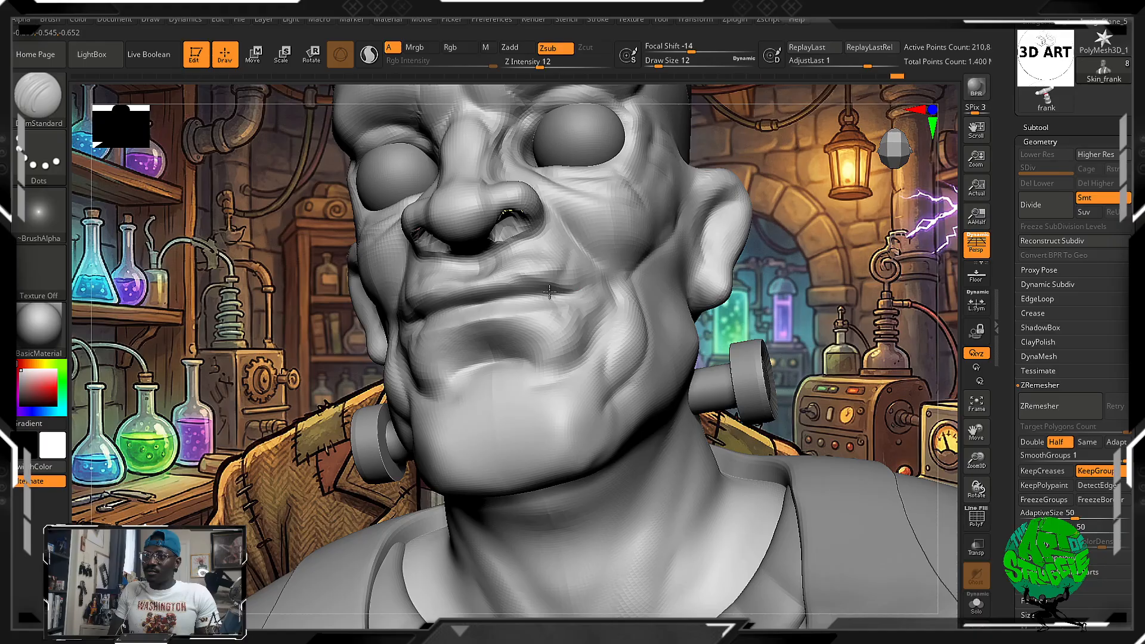
Raise the DamStandard brush's Z Intensity to 31 and deepen the line between the lips on the skin subtool
left_click_drag(540, 66, 561, 66)
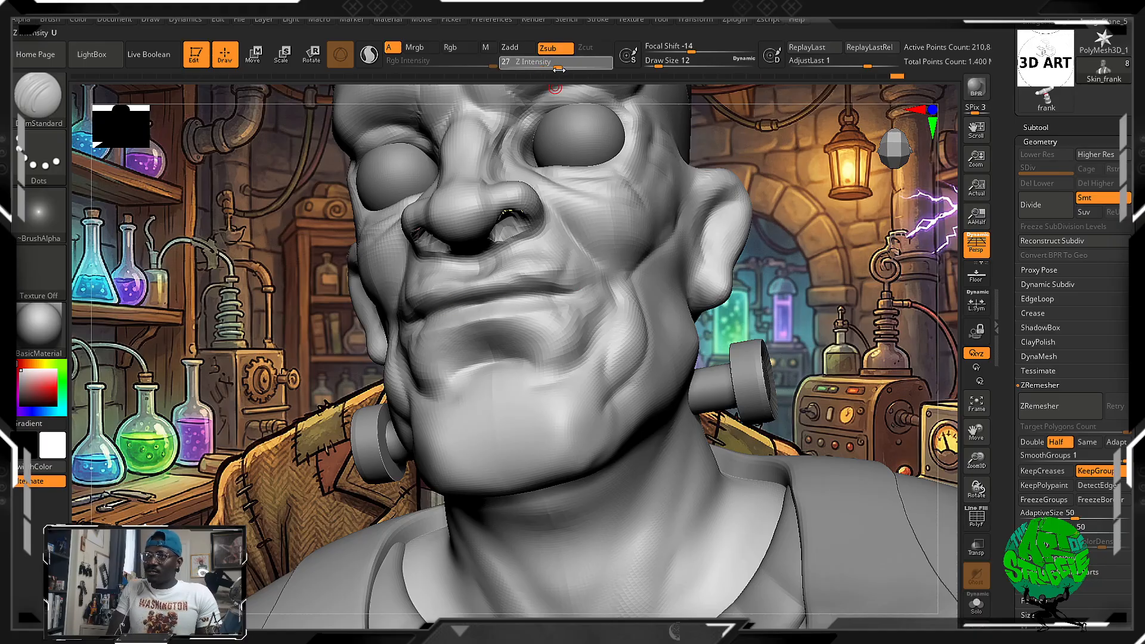
left_click(811, 506, "alt")
left_click(590, 359, "alt")
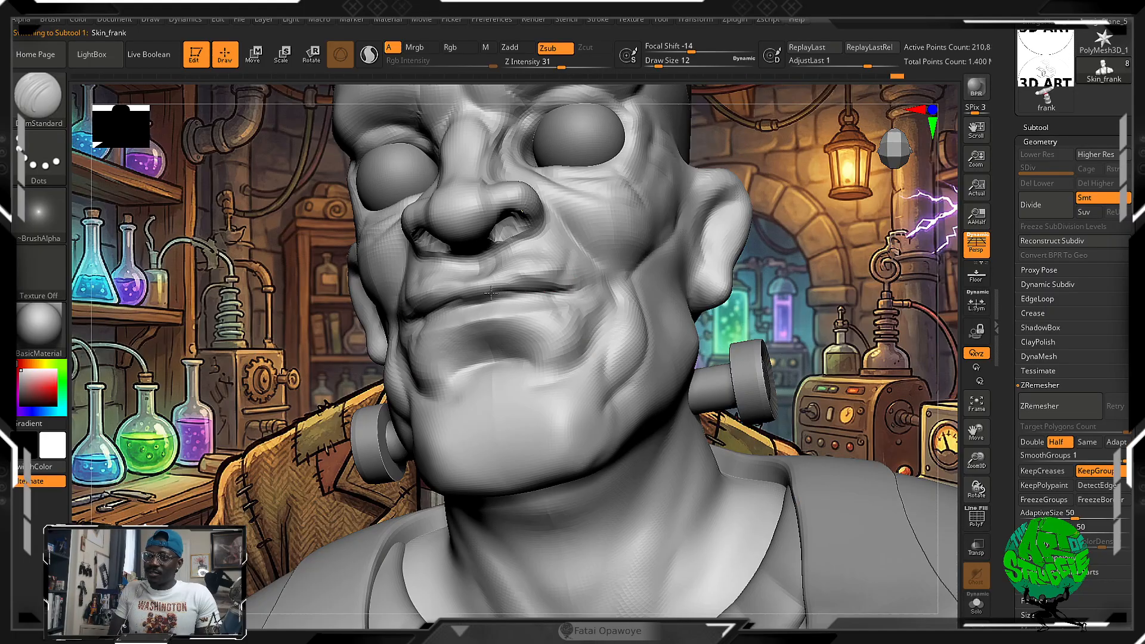
left_click_drag(575, 293, 509, 293)
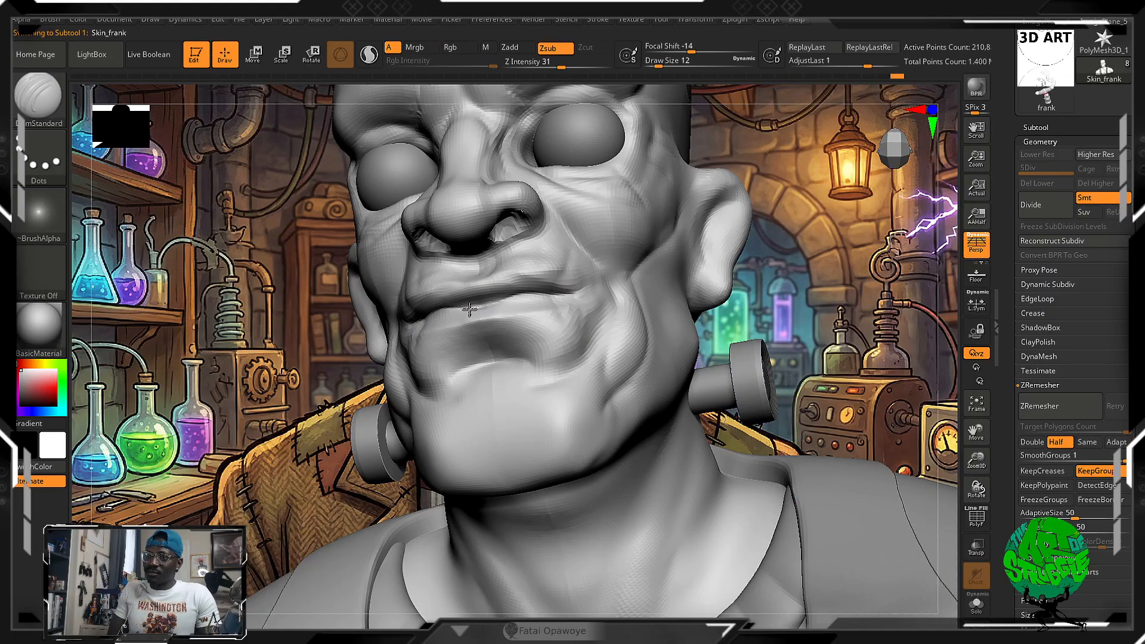
Preview the full bust from the front with a BPR render, then repeat the render with the neck bolt subtool selected
mouse_move(877, 362)
left_mouse_down()
mouse_move(790, 273)
mouse_move(848, 356)
mouse_move(840, 329)
mouse_move(865, 404)
mouse_move(846, 495)
left_mouse_up()
left_click(847, 493, "alt")
left_click_drag(863, 385, 743, 381, "alt")
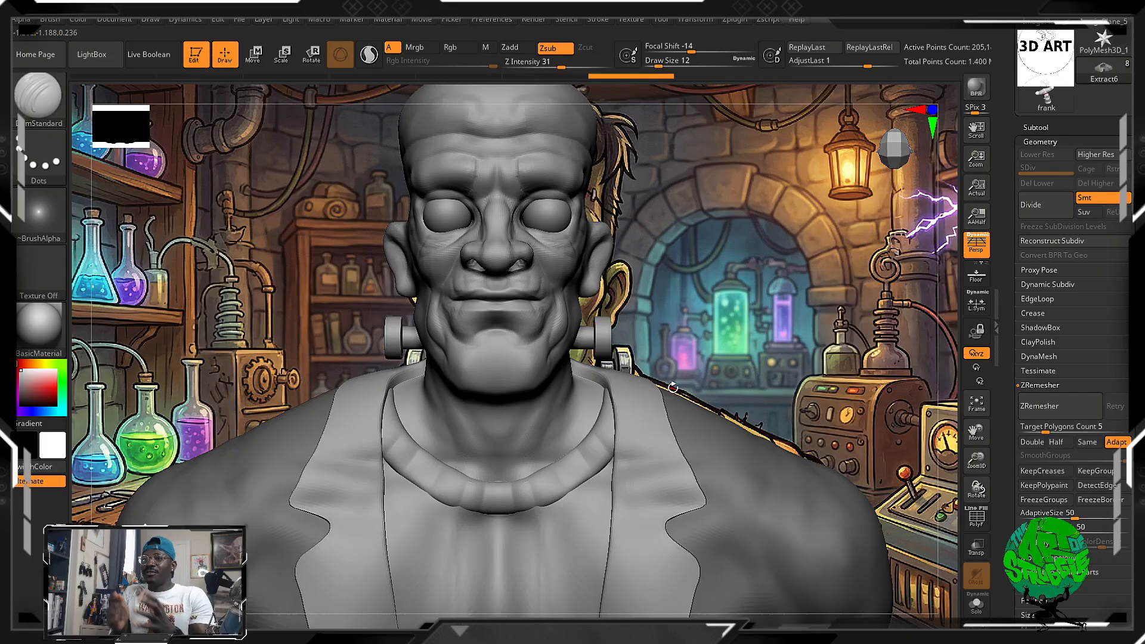
mouse_move(768, 337)
left_mouse_down("alt")
mouse_move(758, 331)
mouse_move(814, 388)
mouse_move(797, 299)
mouse_move(782, 333)
mouse_move(827, 330)
mouse_move(820, 370)
mouse_move(782, 316)
mouse_move(790, 306)
mouse_move(787, 335)
mouse_move(783, 321)
left_mouse_up("alt")
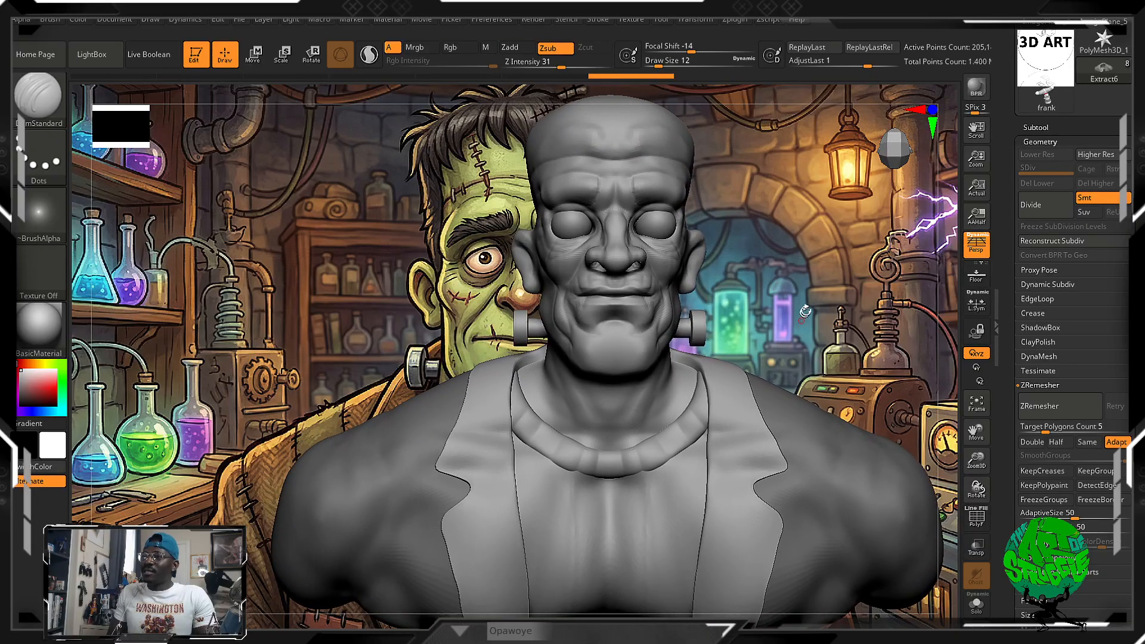
left_click(980, 95)
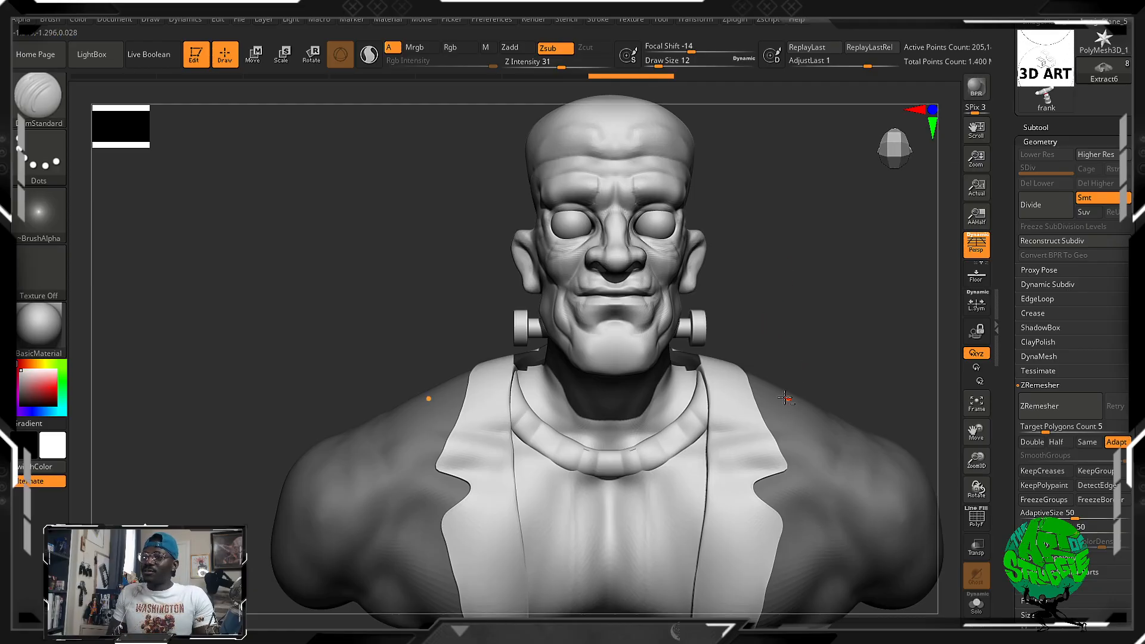
left_click(794, 366)
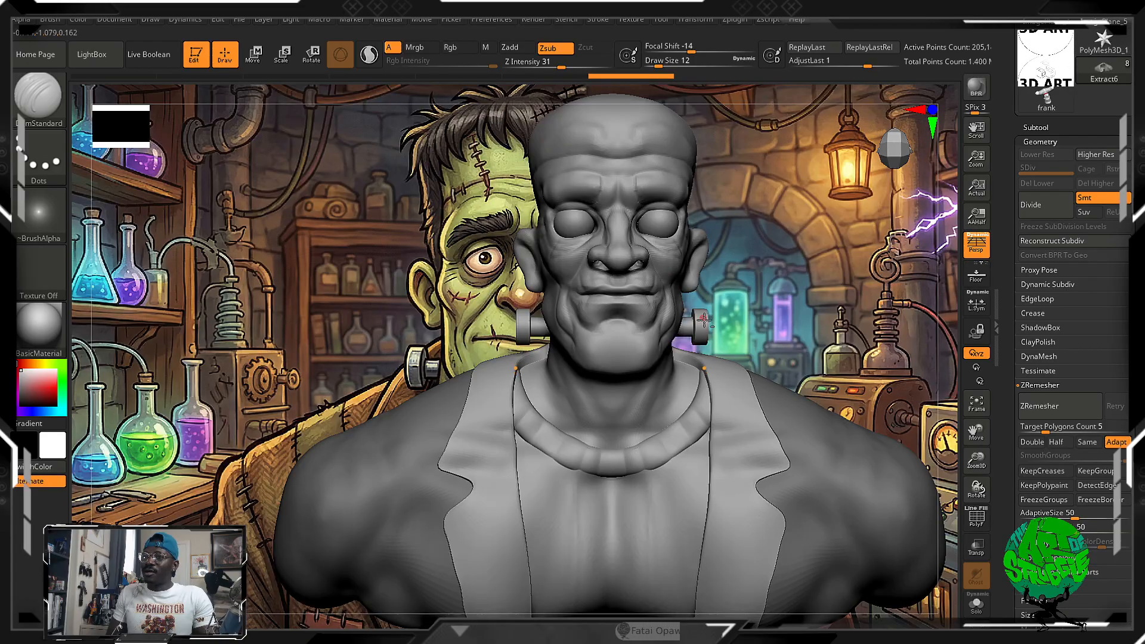
left_click(704, 320, "alt")
key("shift+r")
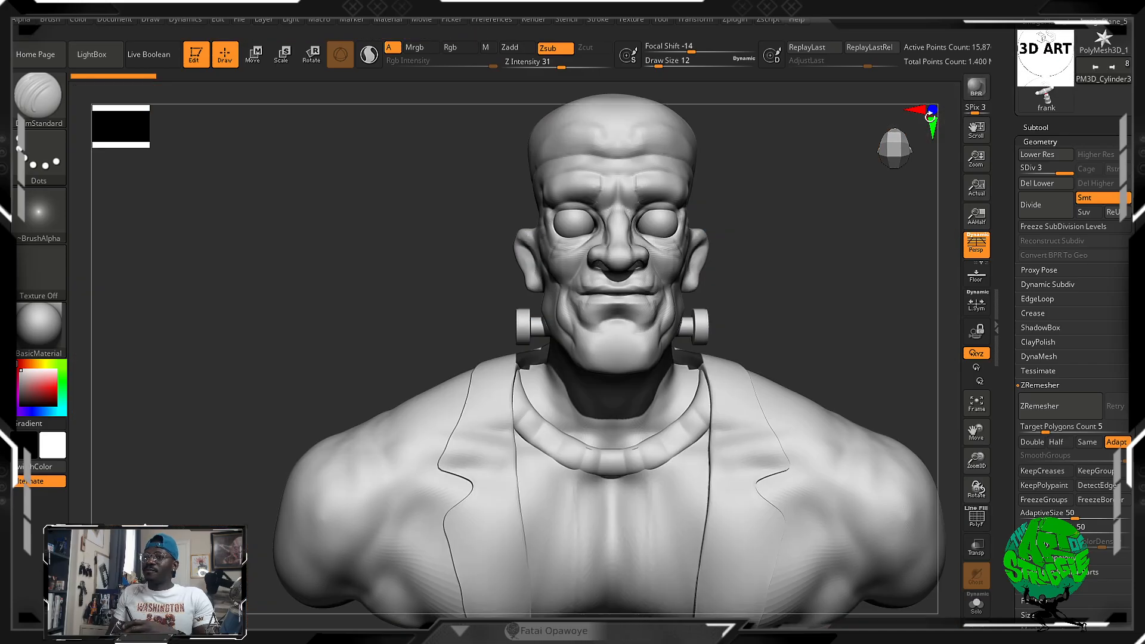